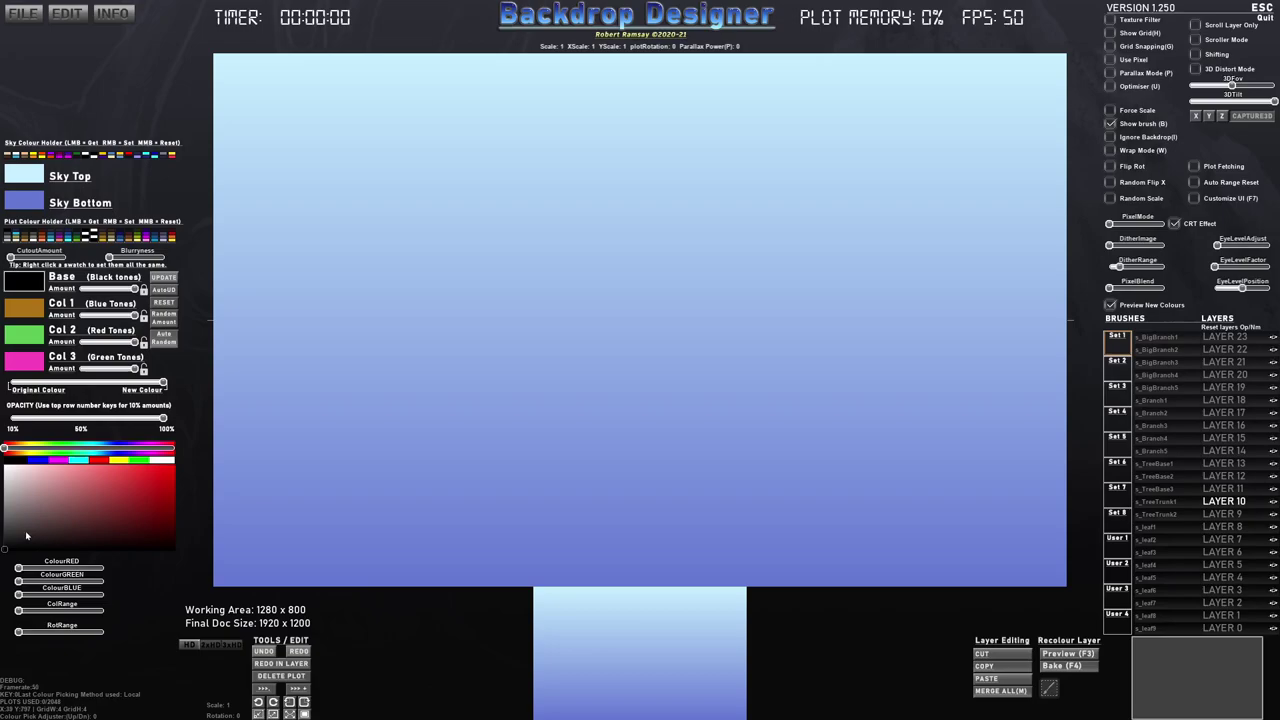
Place a black s_Square stamp from brush Set 5 at scale 2.57 in the middle of the canvas.
click(1120, 447)
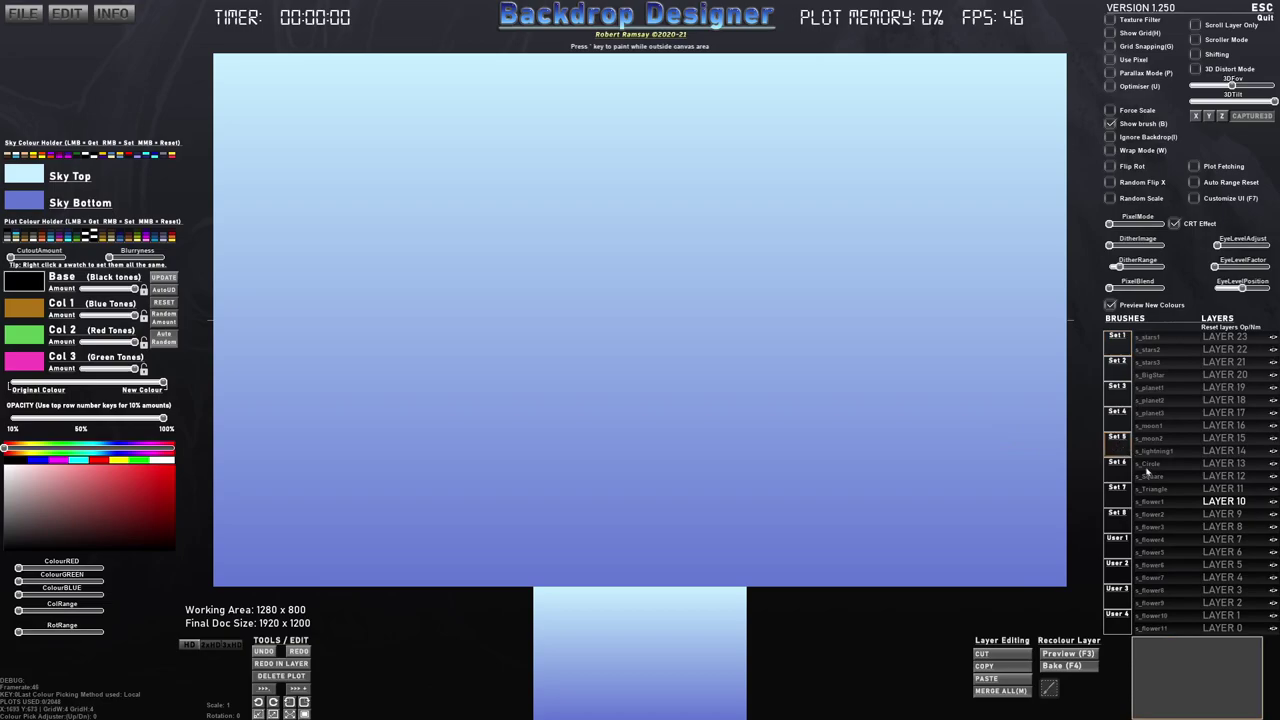
click(1152, 477)
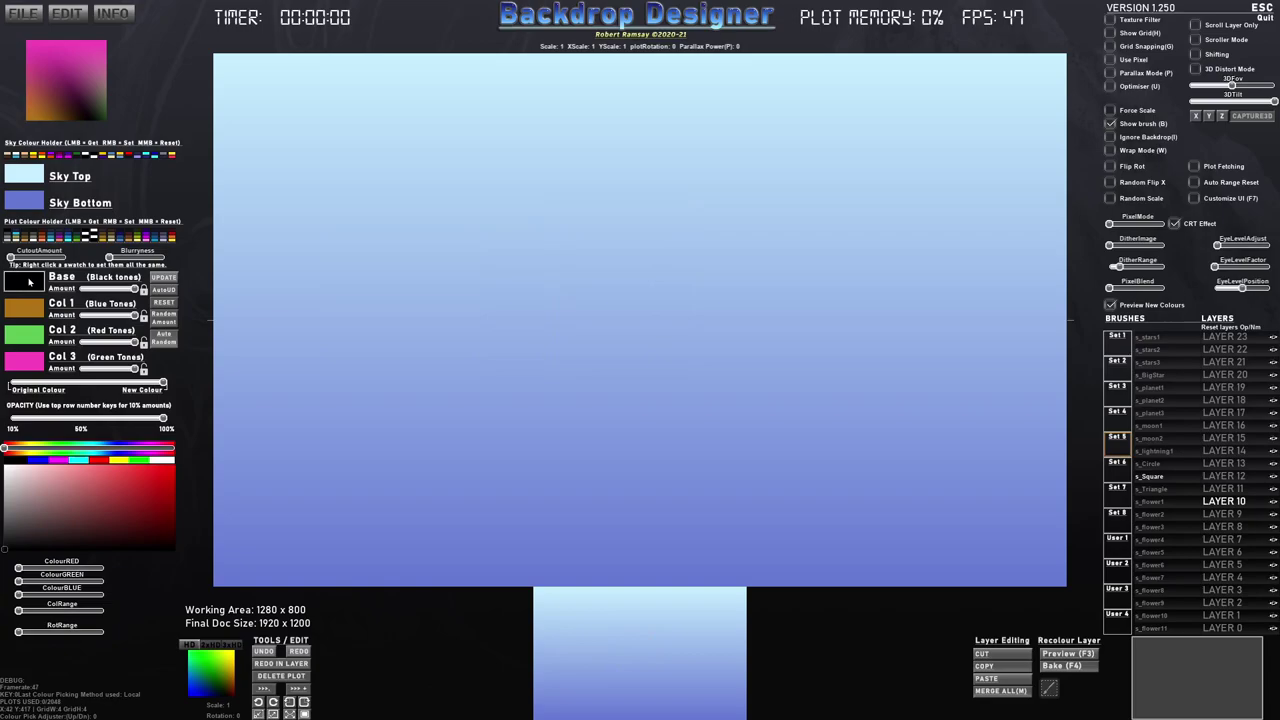
right_click(29, 282)
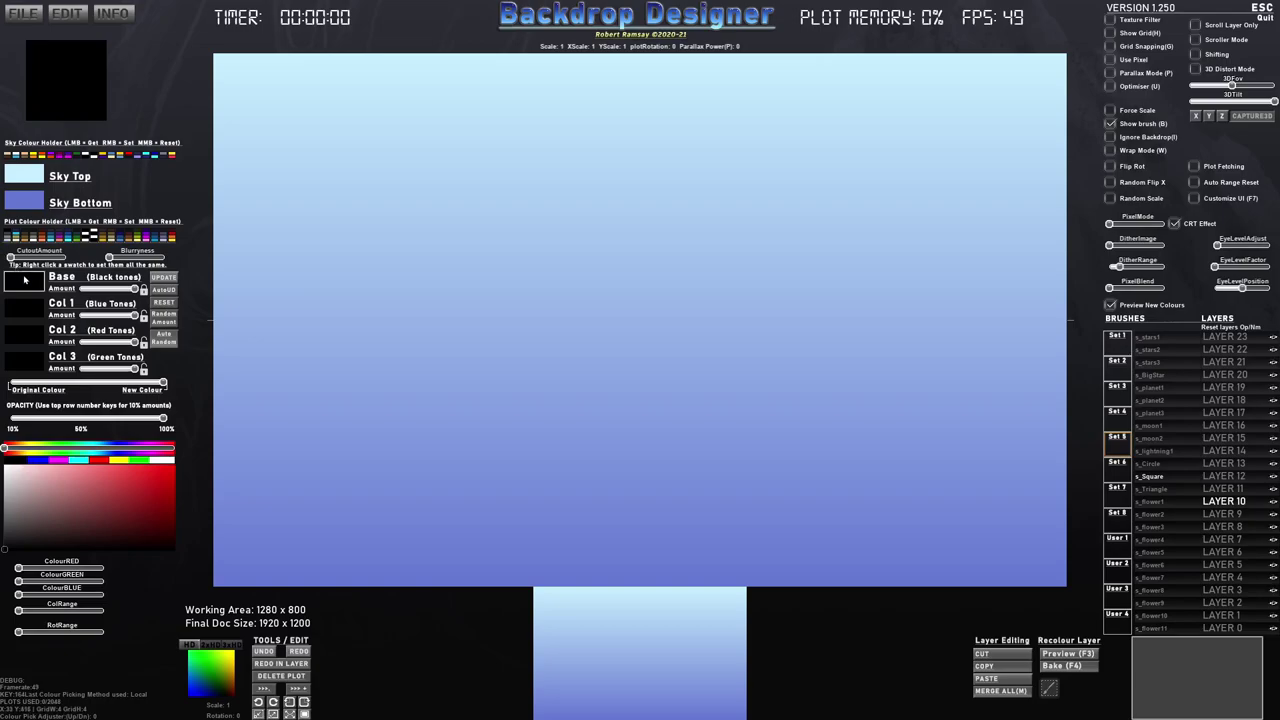
scroll(614, 315, up, 5)
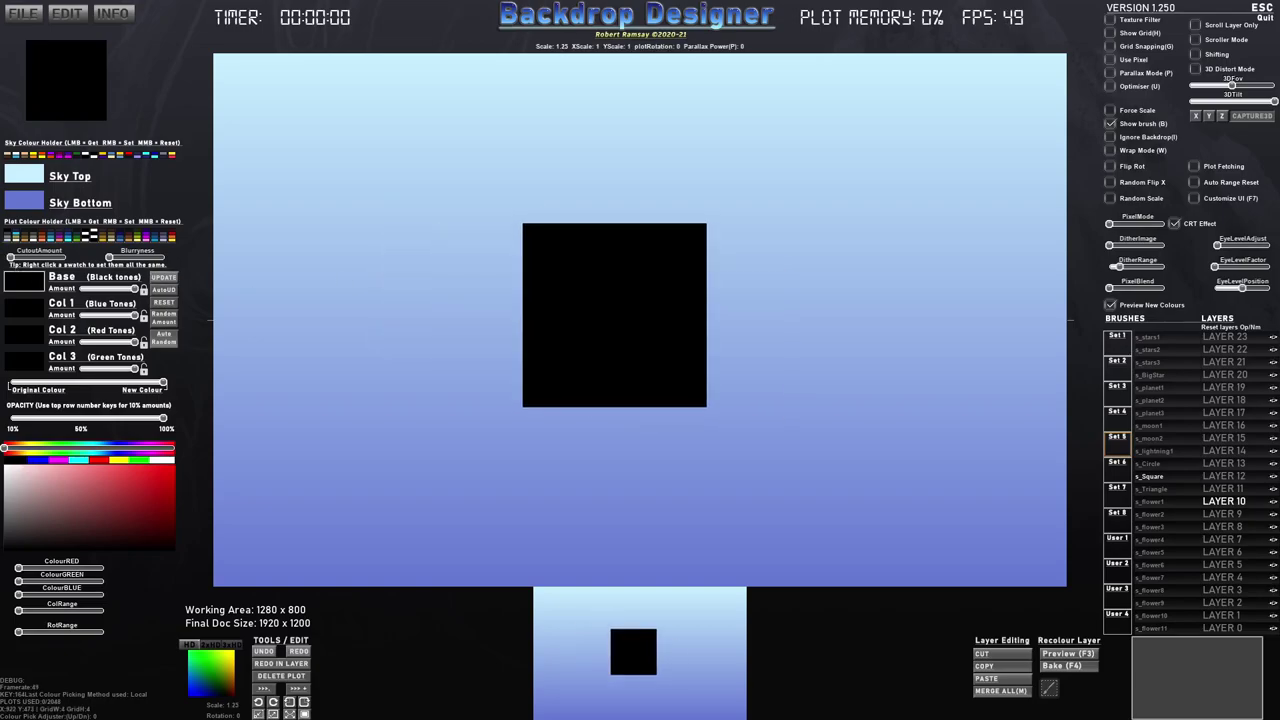
scroll(614, 315, up, 12)
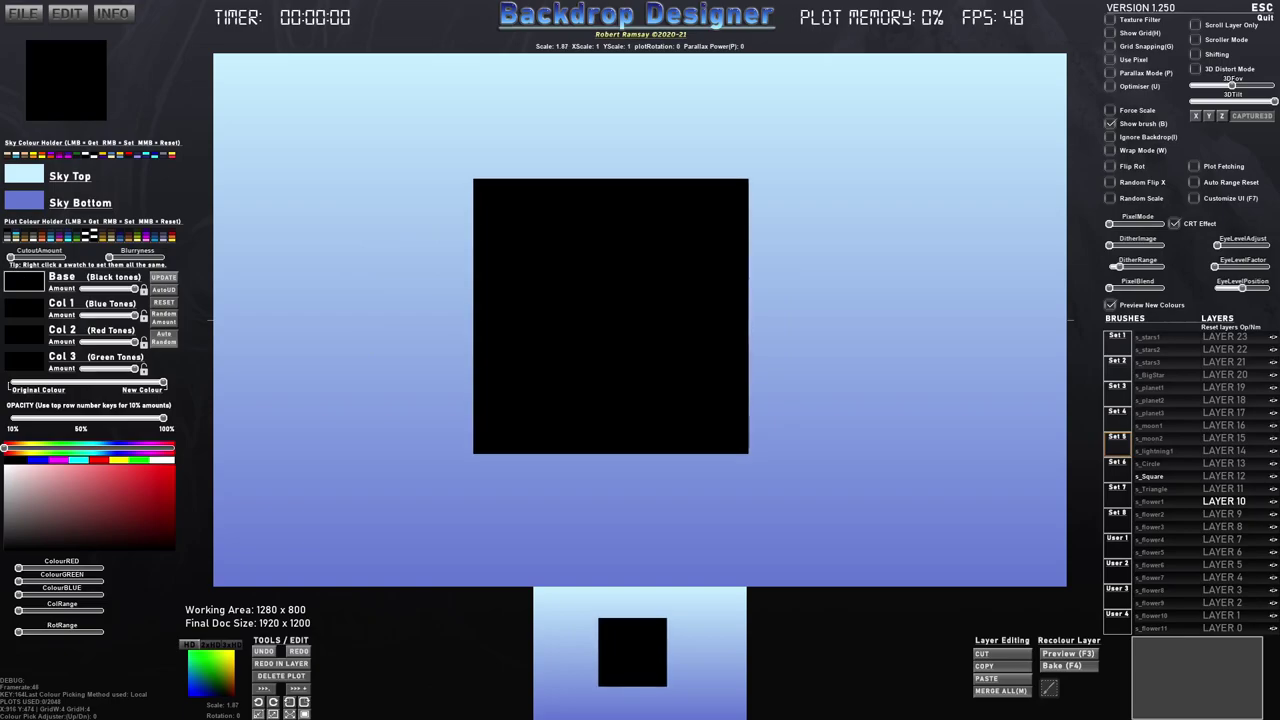
scroll(610, 316, up, 10)
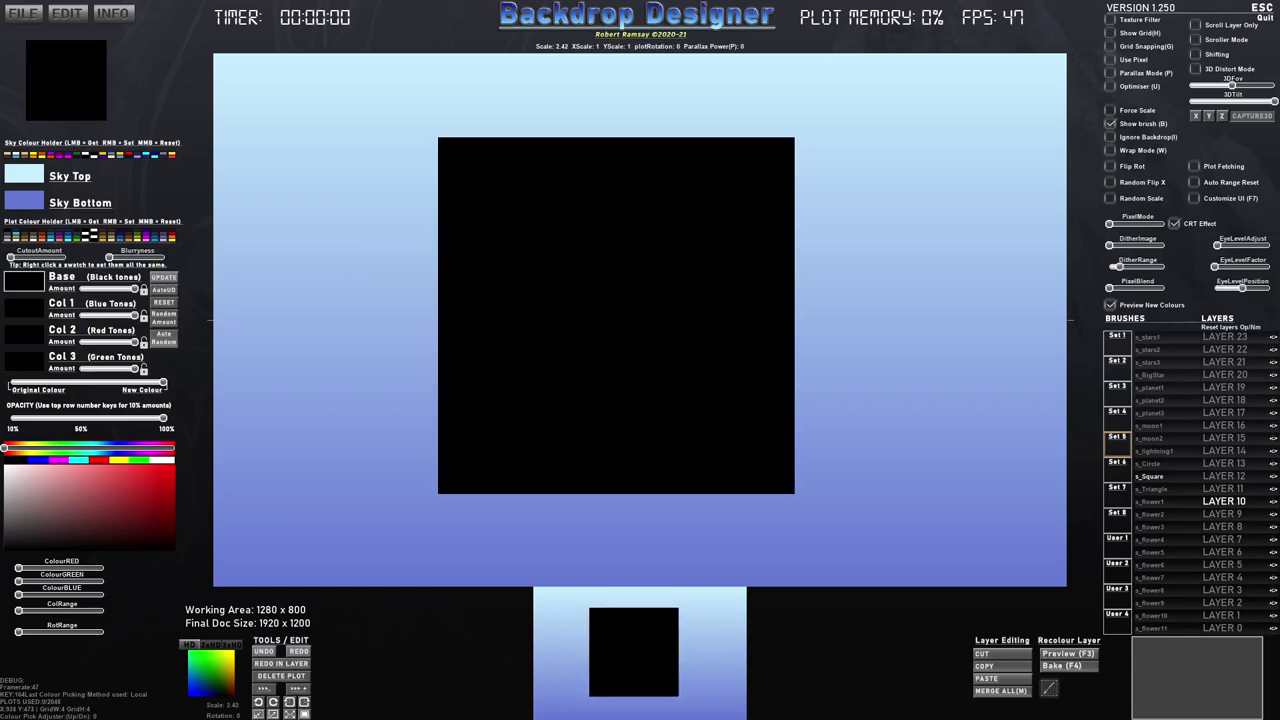
scroll(616, 316, up, 6)
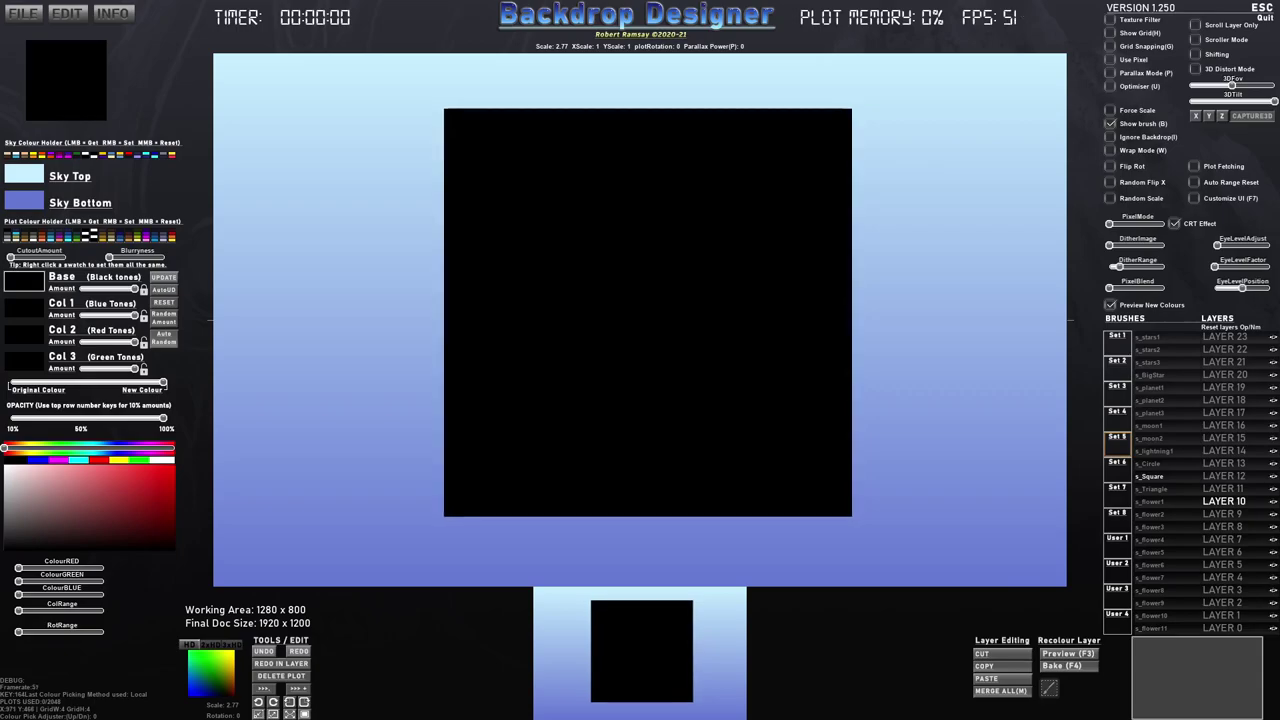
click(641, 312)
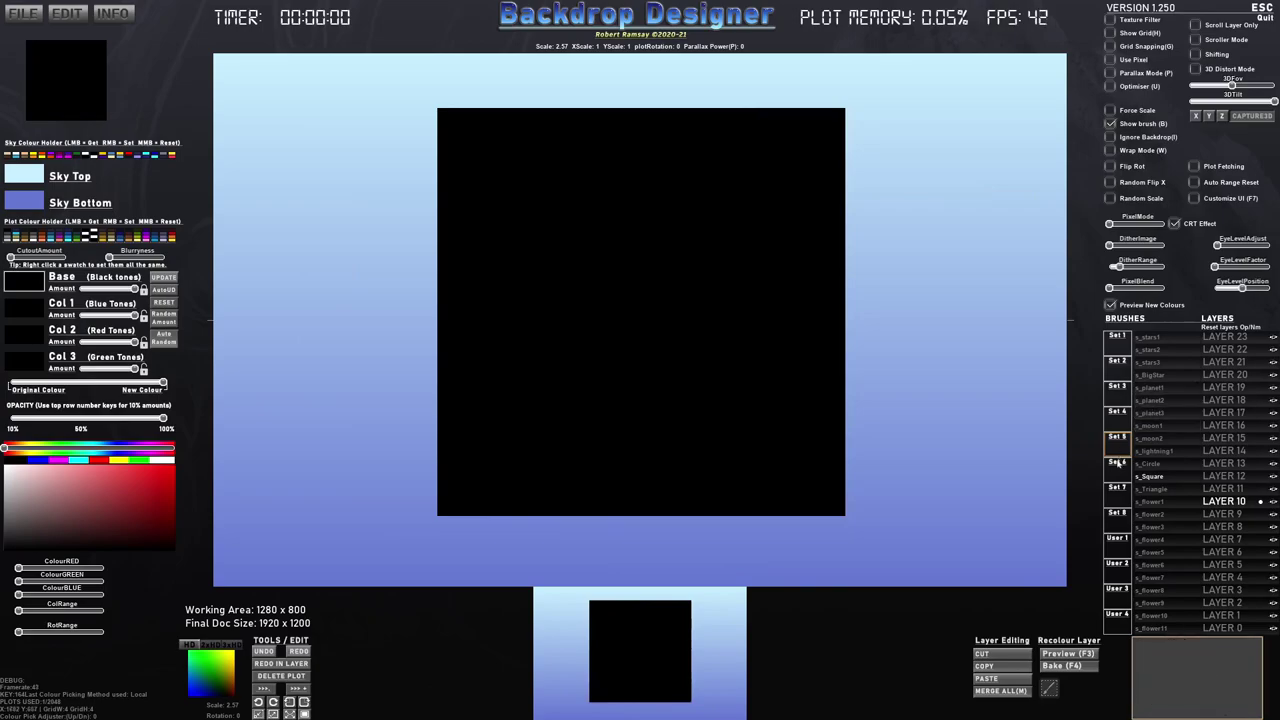
Choose the s_HP_Archi9 brush from Set 4, colour it pure blue and reduce the Col 1, Col 2 and Col 3 amounts to minimum.
click(1117, 412)
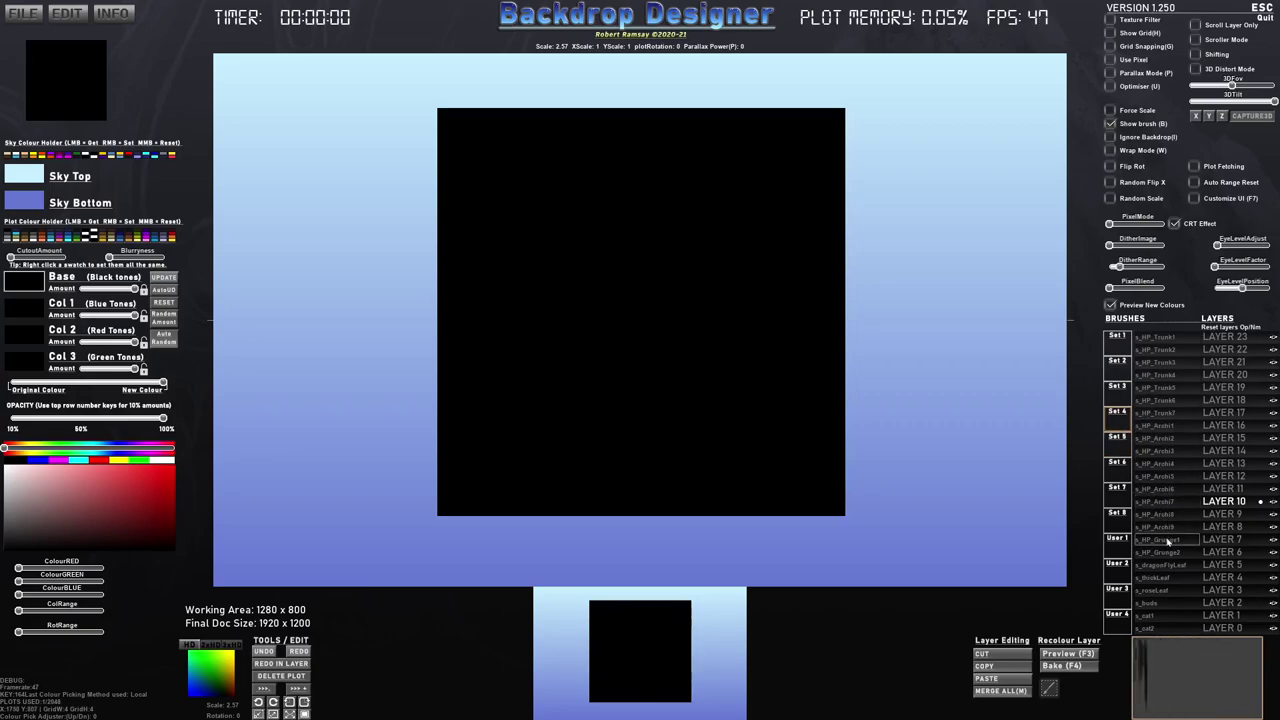
click(1170, 524)
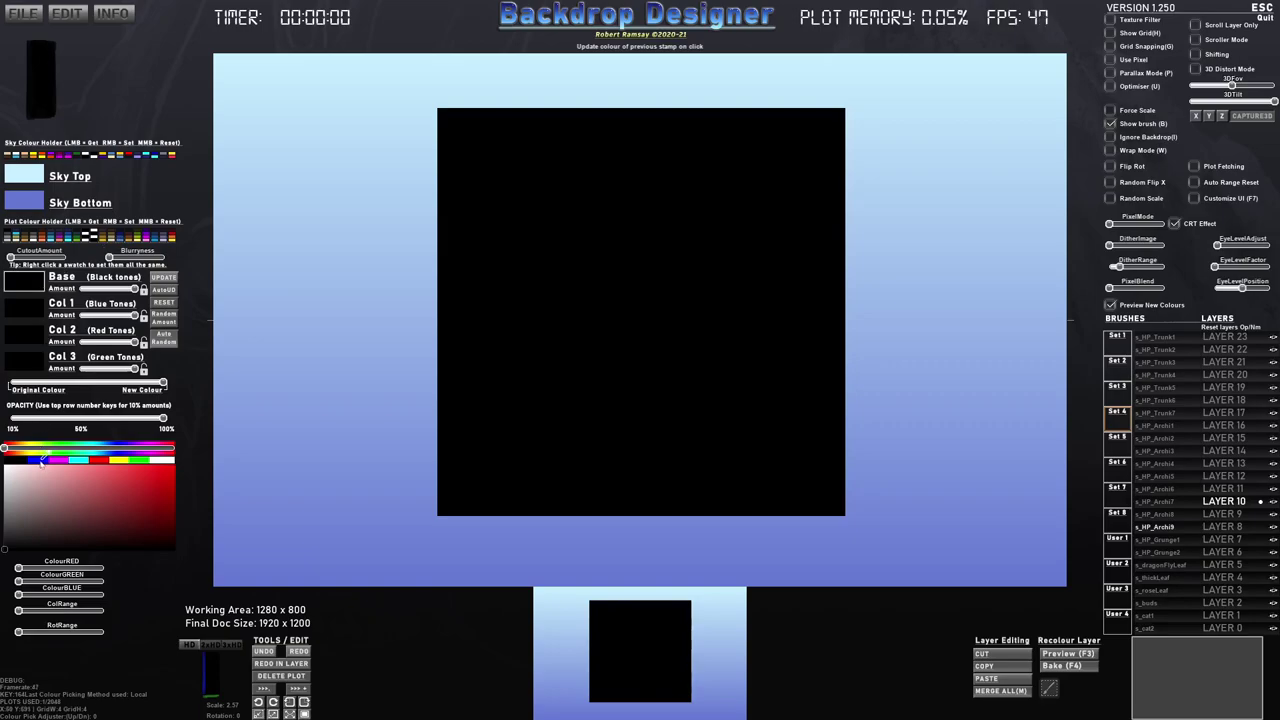
click(42, 460)
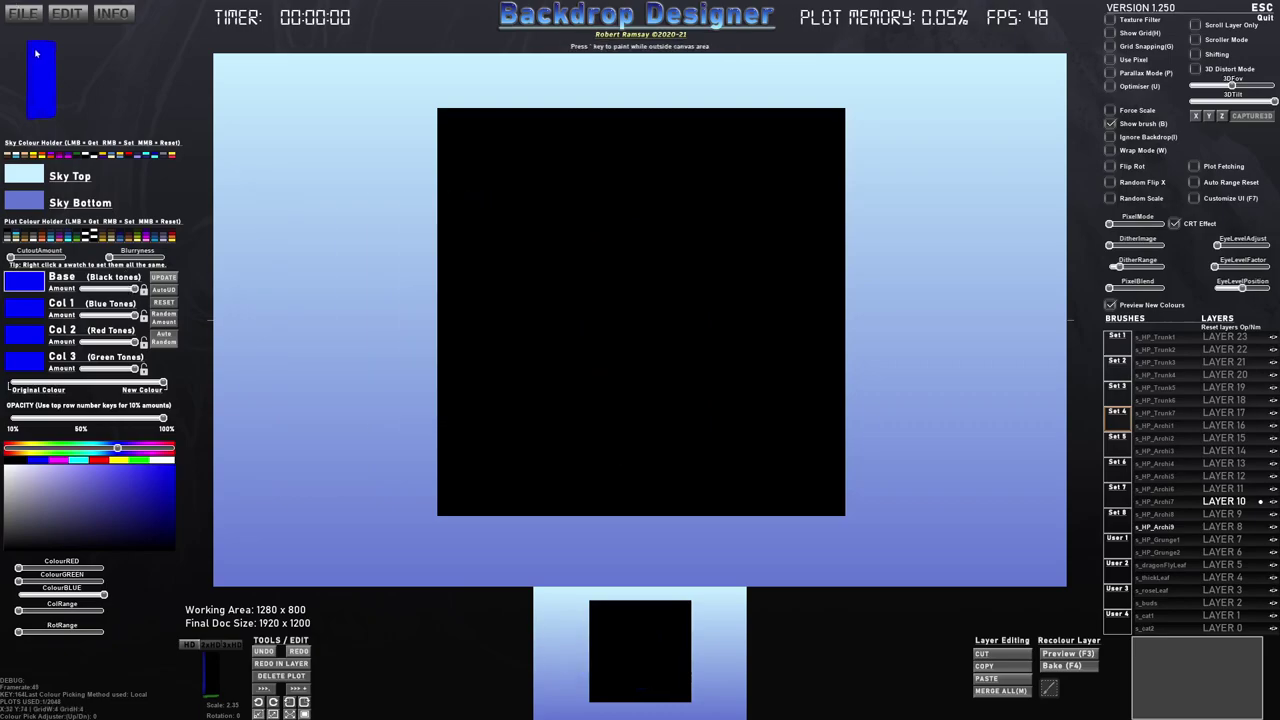
mouse_move(108, 291)
mouse_down()
mouse_move(79, 291)
mouse_move(118, 293)
mouse_move(80, 315)
mouse_up()
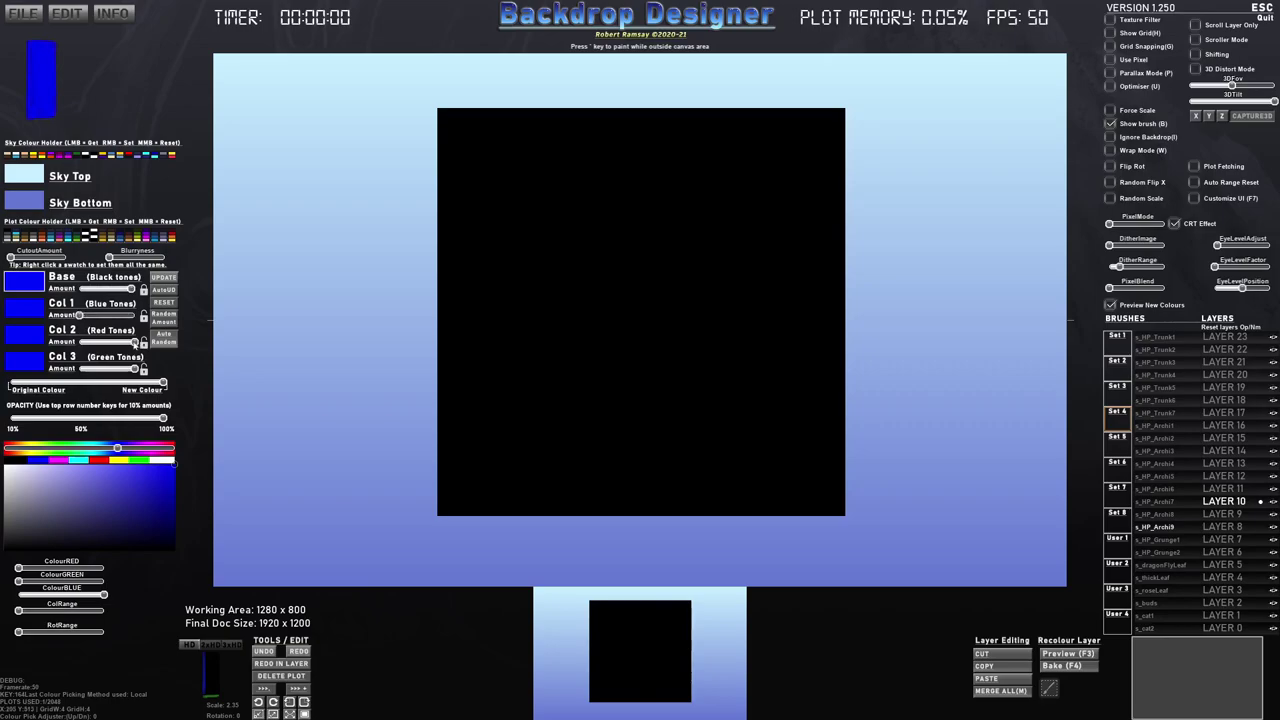
drag(128, 368, 78, 371)
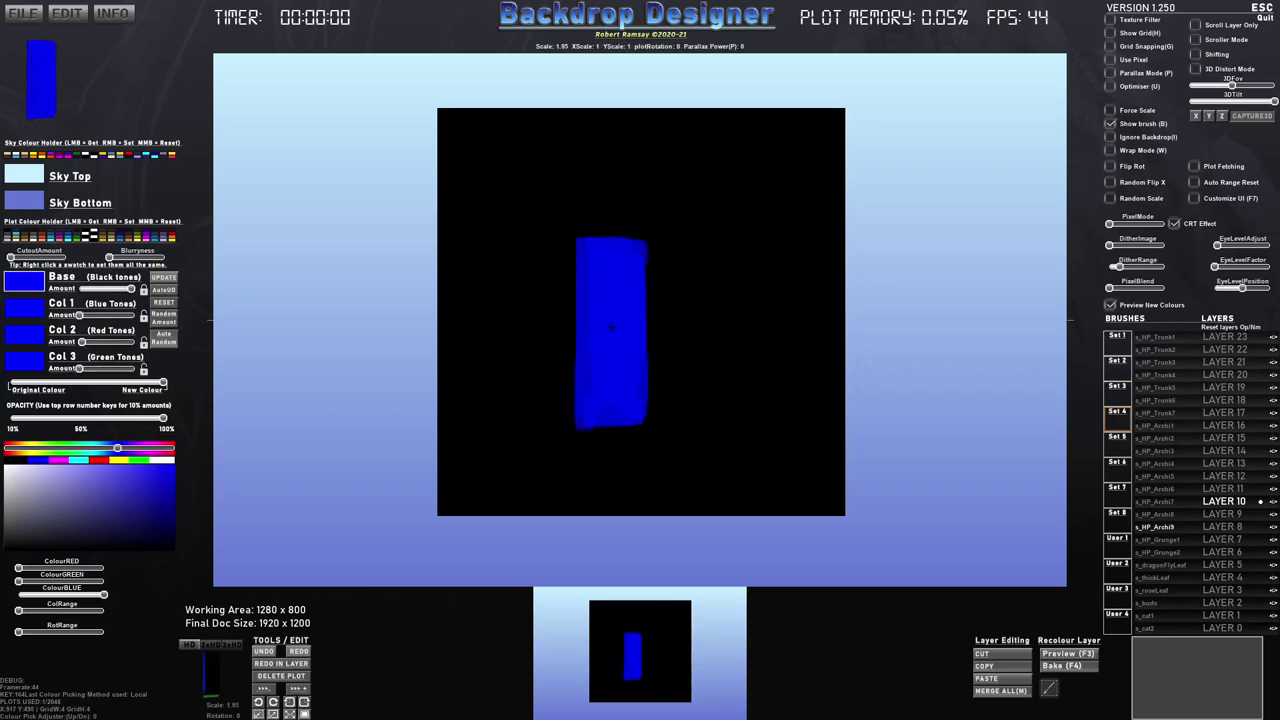
Stamp the blue brush at scale 0.77 and rotation 297 to build a sloping left arm on the black square.
scroll(611, 327, down, 3)
key(r)
scroll(602, 318, down, 3)
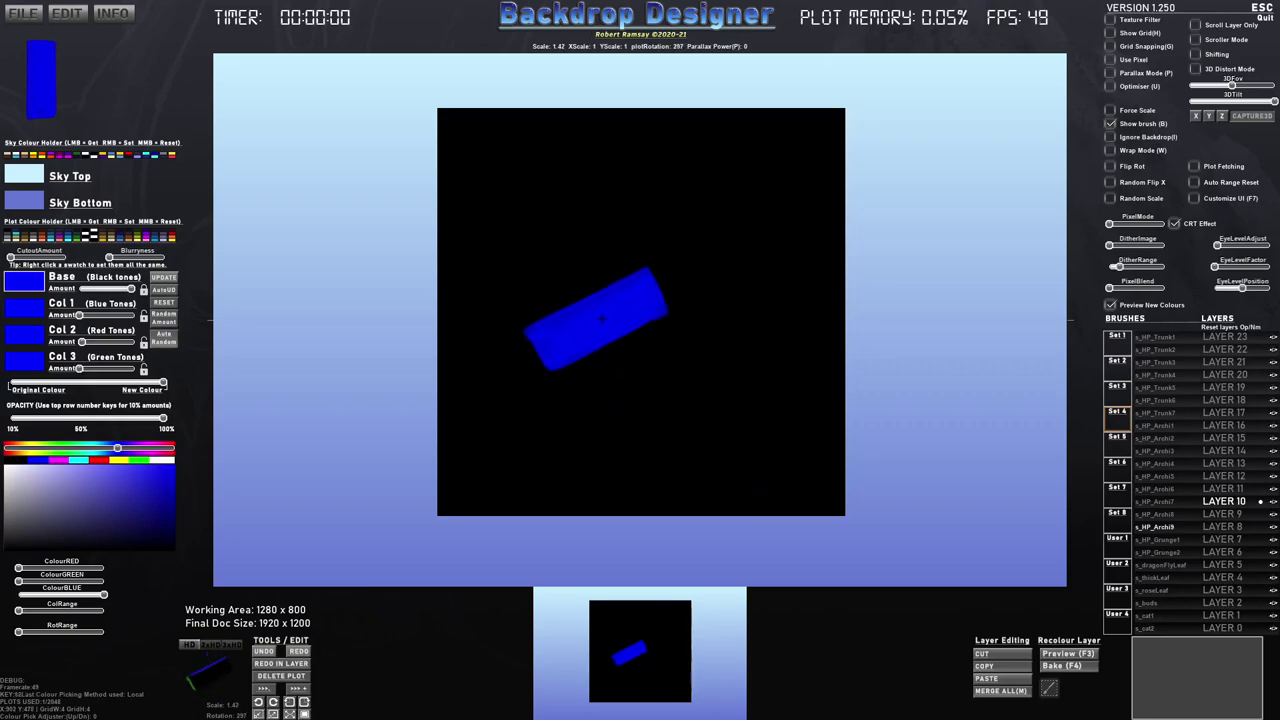
scroll(602, 319, down, 10)
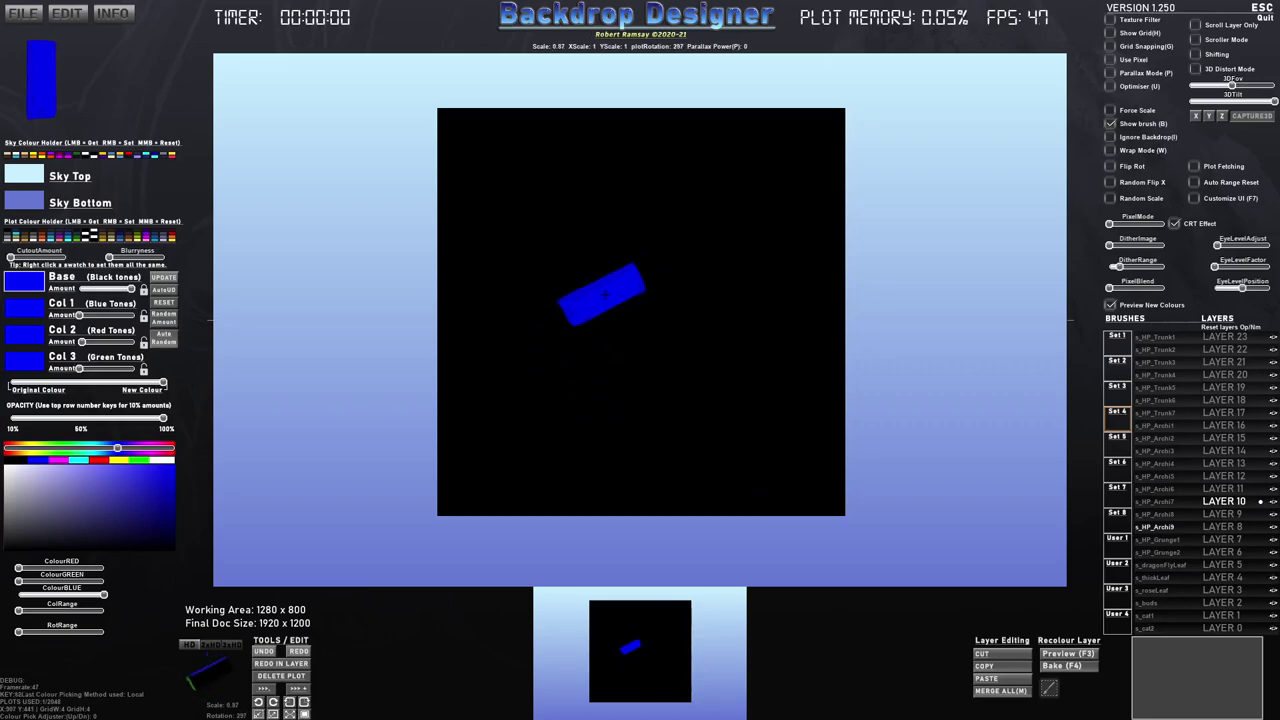
scroll(605, 292, down, 2)
click(604, 263)
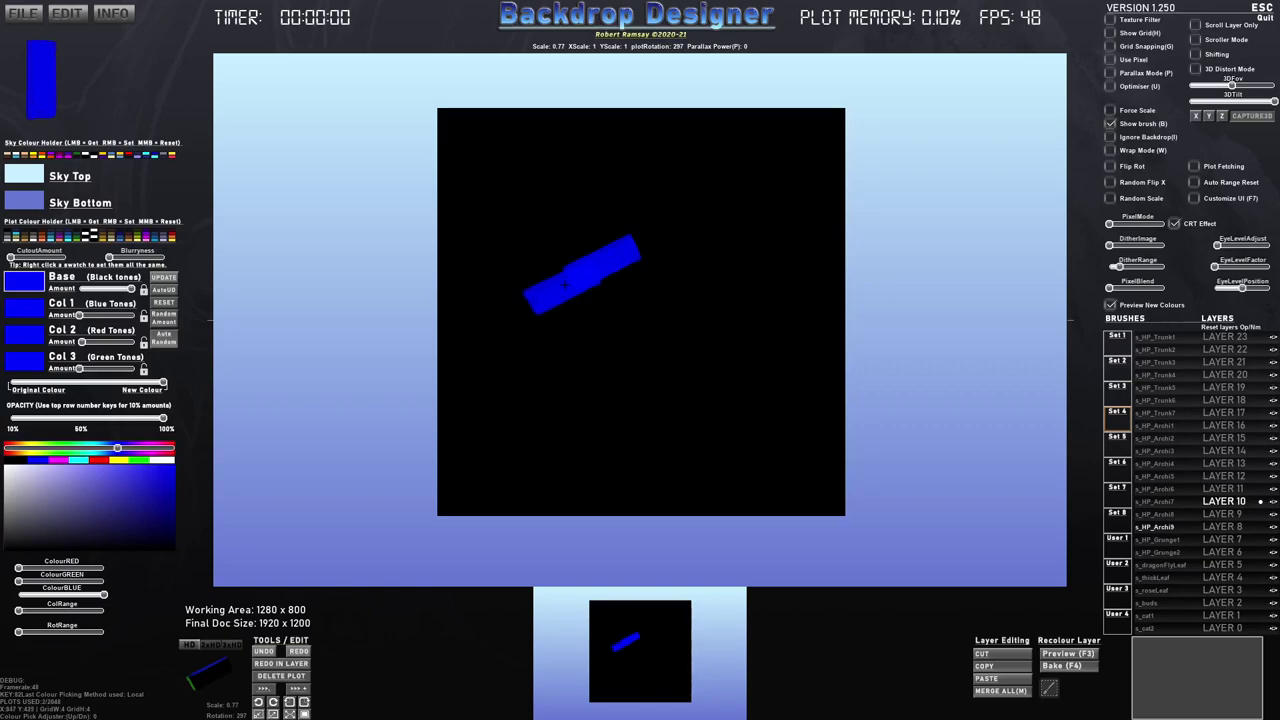
click(564, 281)
click(574, 288)
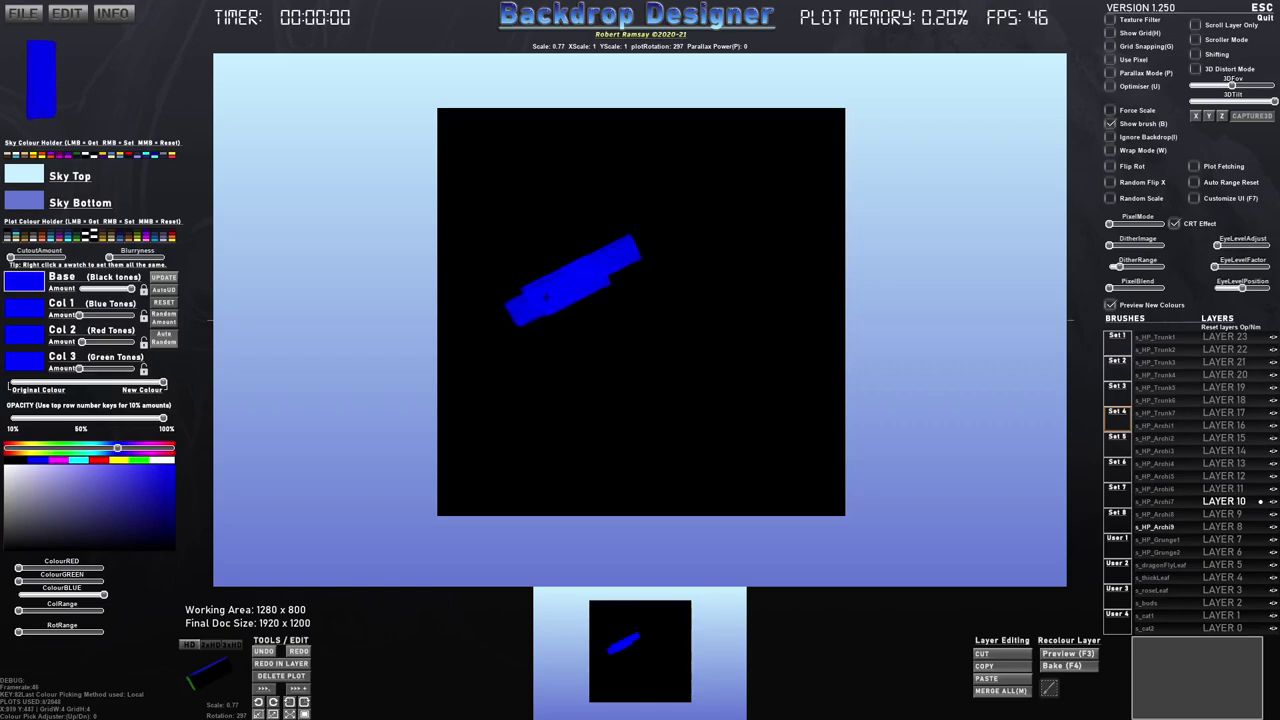
click(546, 294)
click(543, 304)
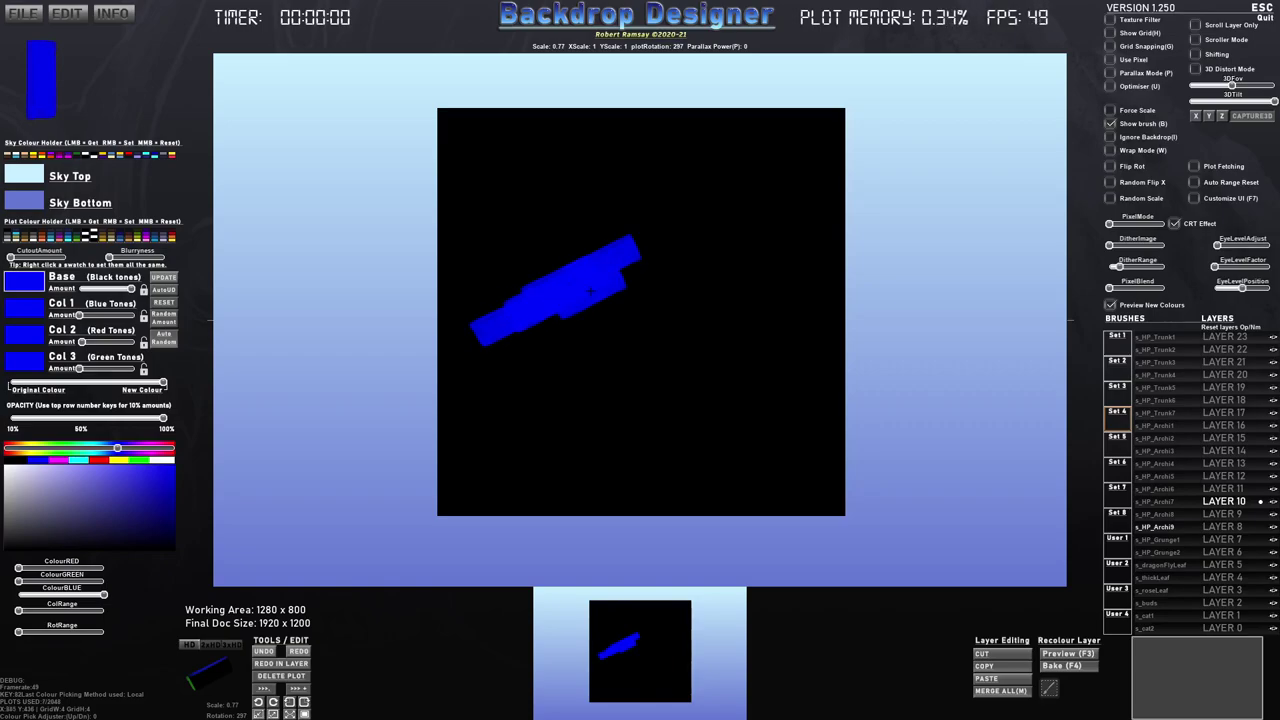
click(583, 290)
click(626, 274)
Extend the shape past its peak with blue stamps, turning the brush from rotation 273 to 245 to start the right slope.
scroll(645, 252, down, 5)
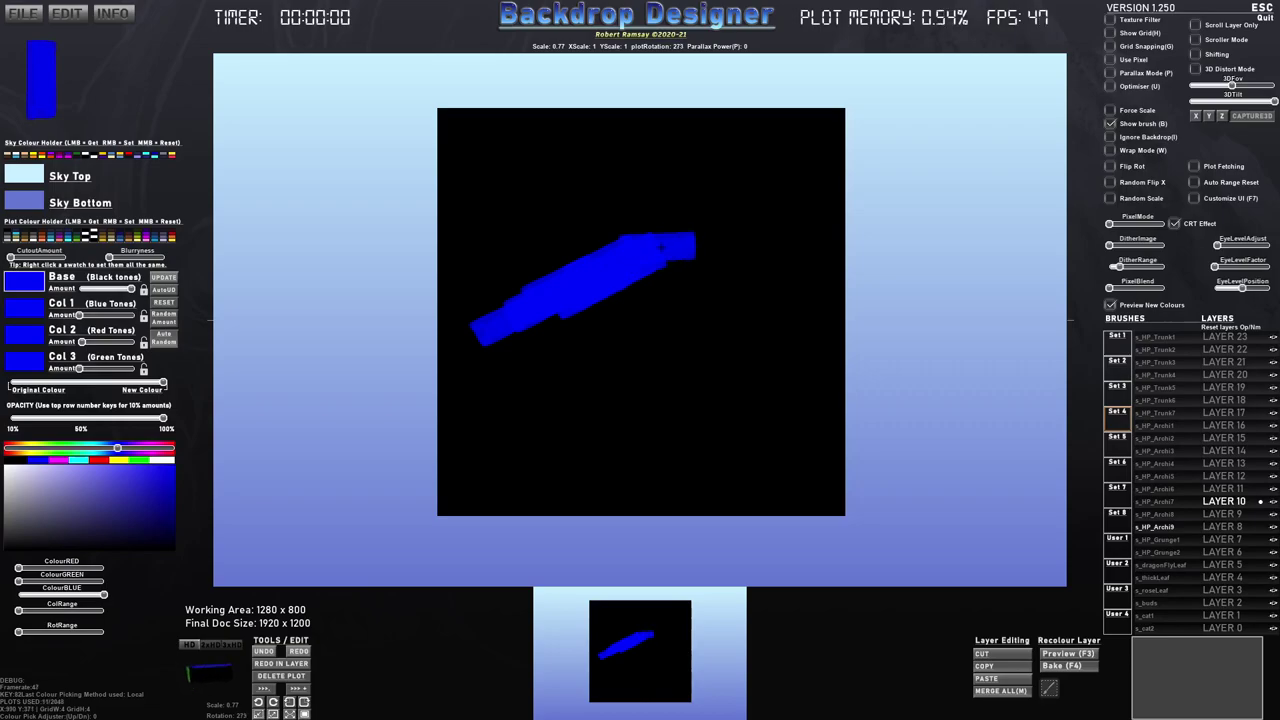
click(667, 248)
scroll(686, 259, down, 2)
click(690, 261)
scroll(690, 263, down, 1)
click(689, 268)
click(688, 276)
scroll(669, 280, down, 1)
click(670, 281)
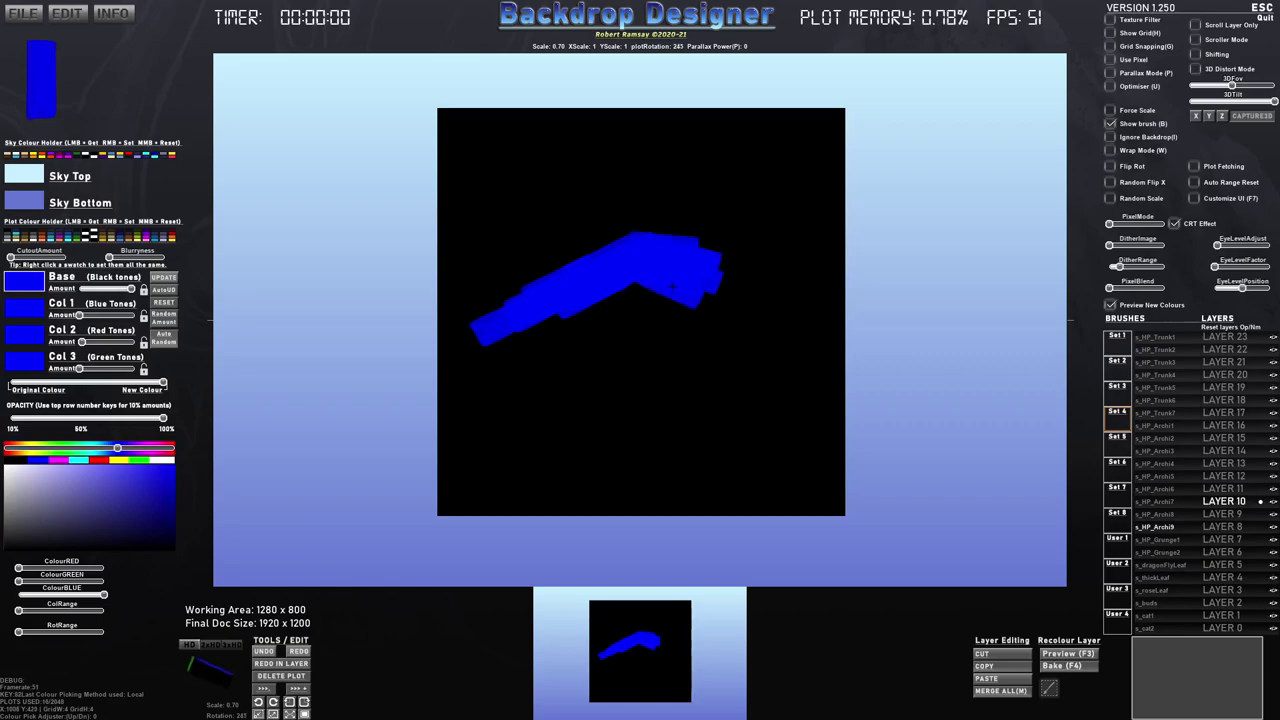
Continue the right slope downward with smaller rotated stamps, reducing the brush to scale 0.62 at the tip.
click(703, 285)
click(719, 289)
scroll(722, 281, down, 2)
click(724, 276)
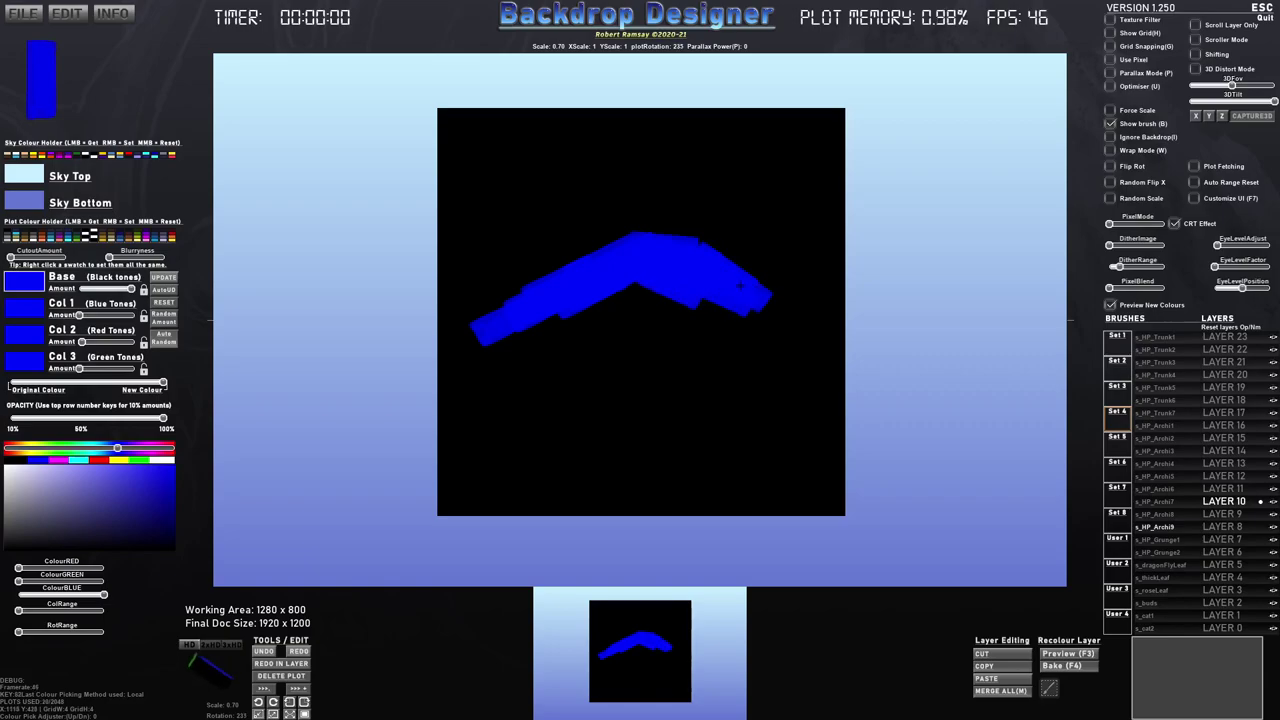
click(742, 286)
scroll(752, 294, up, 3)
click(761, 302)
click(733, 294)
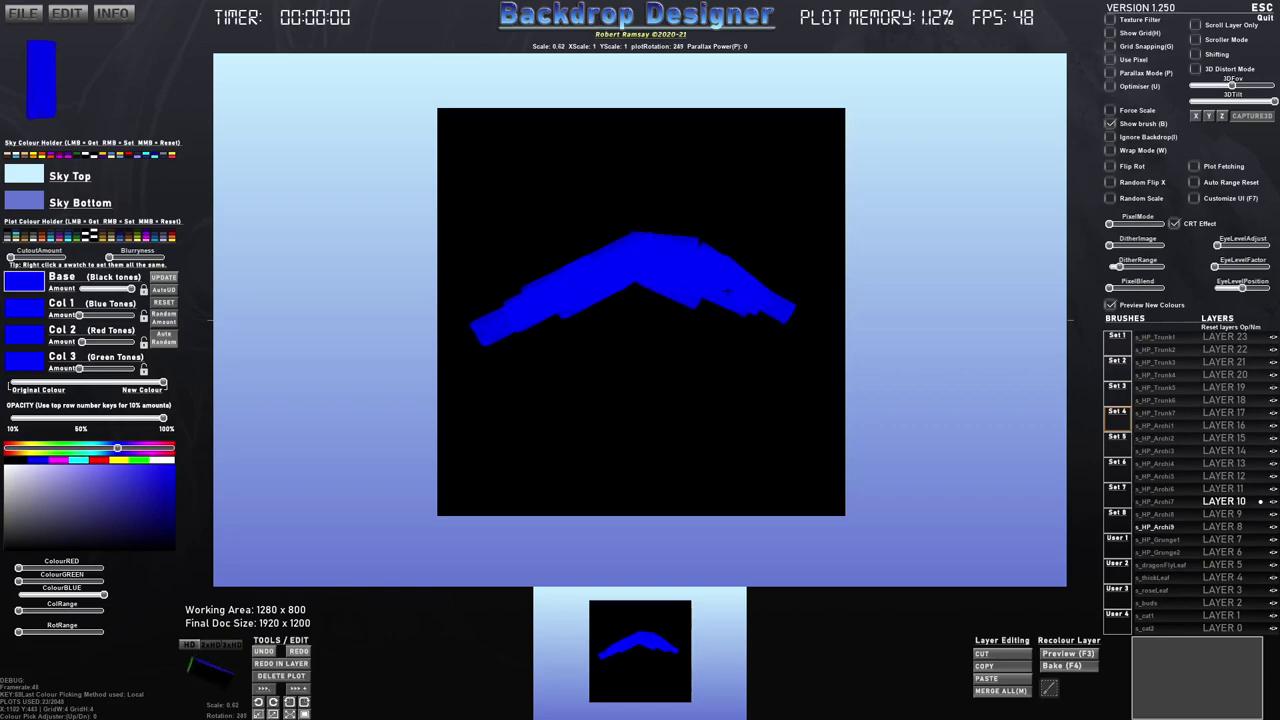
Fill the area beneath the peak between both slopes with overlapping blue stamps, rotating the brush to follow each side.
click(635, 255)
click(626, 289)
key(r)
click(612, 302)
click(601, 309)
click(561, 319)
key(r)
click(612, 316)
click(628, 308)
click(637, 303)
scroll(648, 306, down, 5)
click(650, 309)
click(656, 297)
click(693, 306)
click(714, 309)
click(718, 305)
mouse_move(718, 305)
mouse_down()
mouse_move(760, 316)
mouse_move(779, 340)
mouse_move(746, 326)
mouse_move(638, 329)
mouse_up()
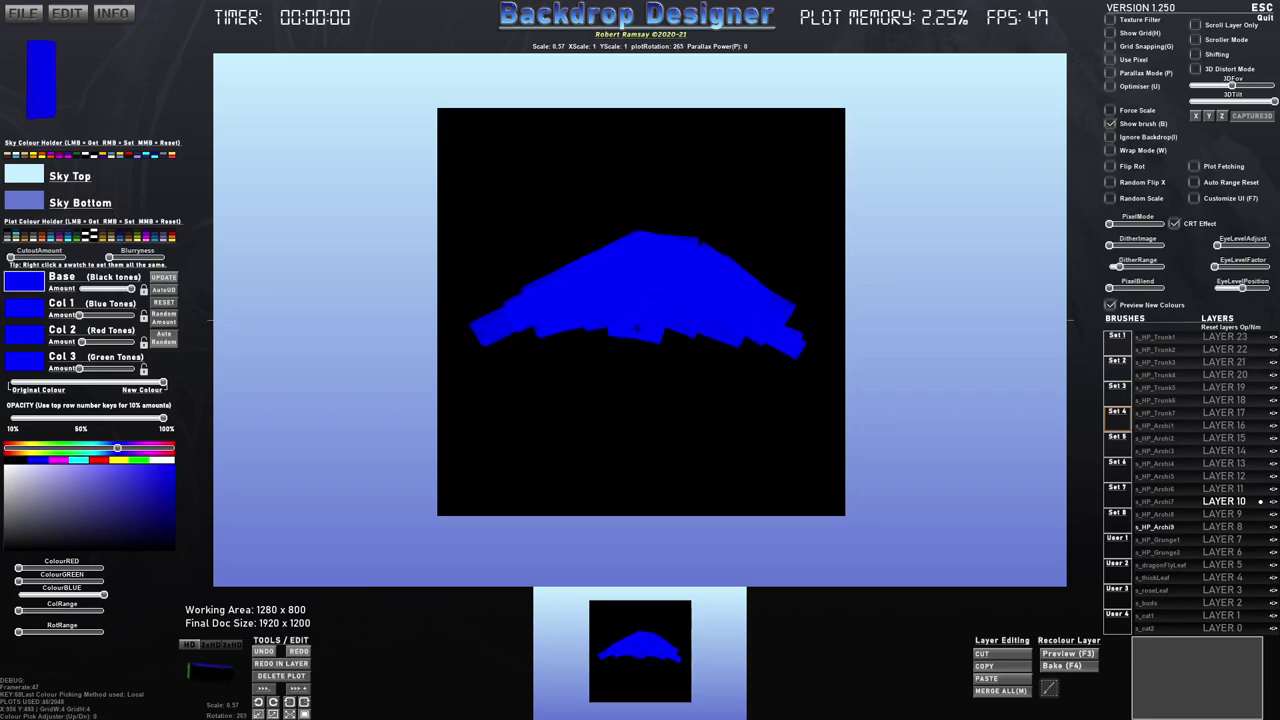
Stamp the lower-left edge of the blue shape with the brush rotated to 289 and reduced to scale 0.40.
key(e)
click(598, 324)
click(584, 332)
click(568, 341)
scroll(564, 343, down, 3)
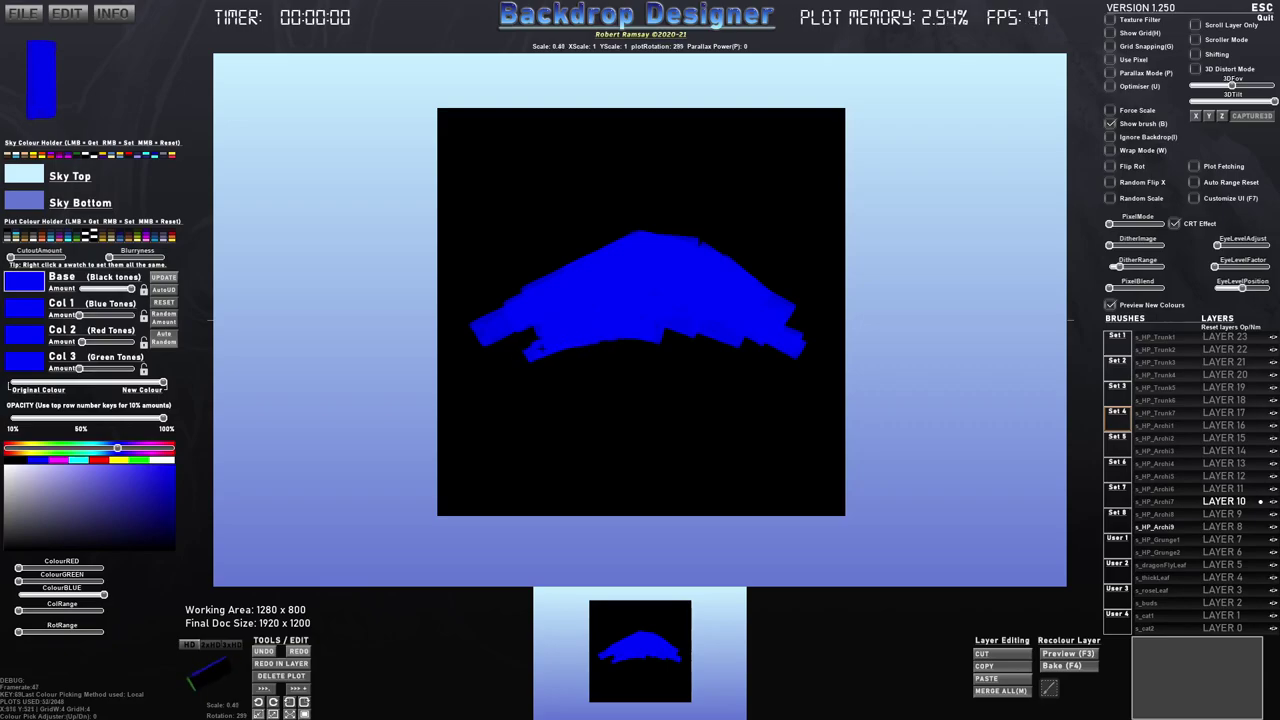
click(612, 341)
click(652, 337)
click(656, 335)
Rotate the brush to 257 and fill the middle of the shape's lower edge with small blue stamps.
key(r)
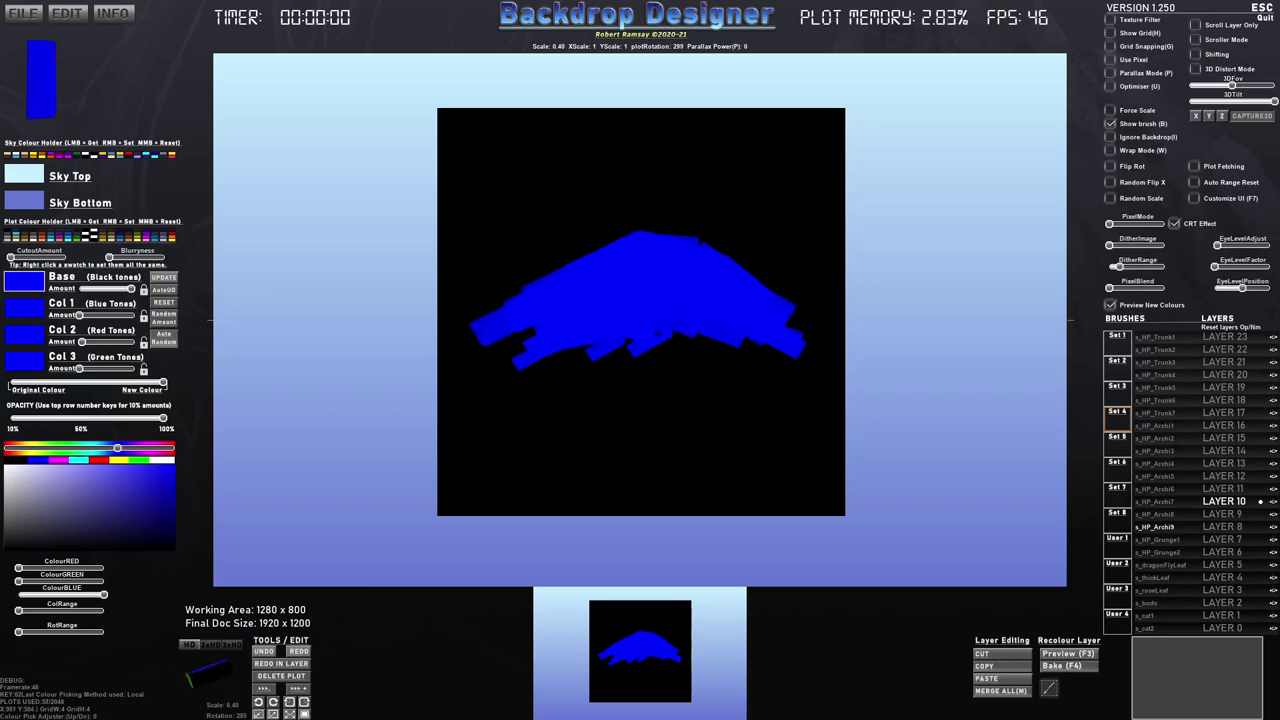
key(r)
click(656, 333)
click(668, 330)
click(683, 332)
click(694, 336)
click(698, 335)
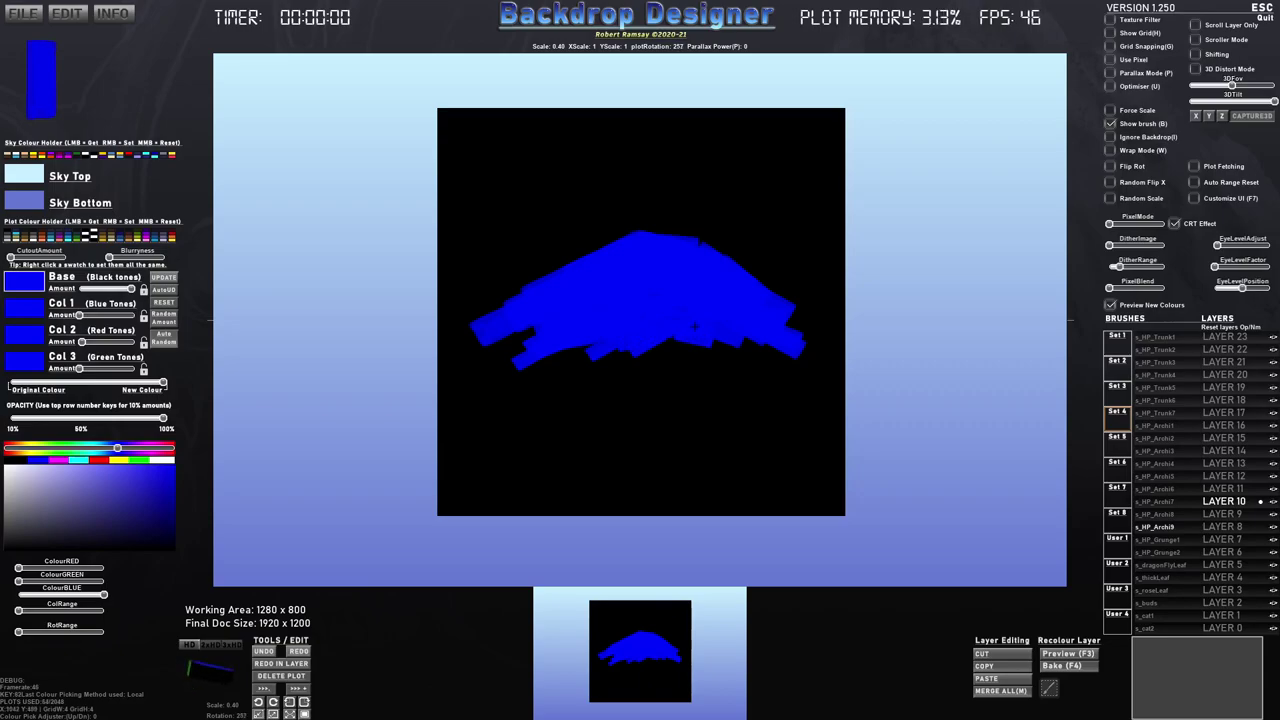
Switch to the s_HP_Grunge1 brush at scale 0.55 and stamp a rough diagonal streak on the shape's lower-right edge.
click(1187, 542)
key(e)
scroll(709, 382, up, 4)
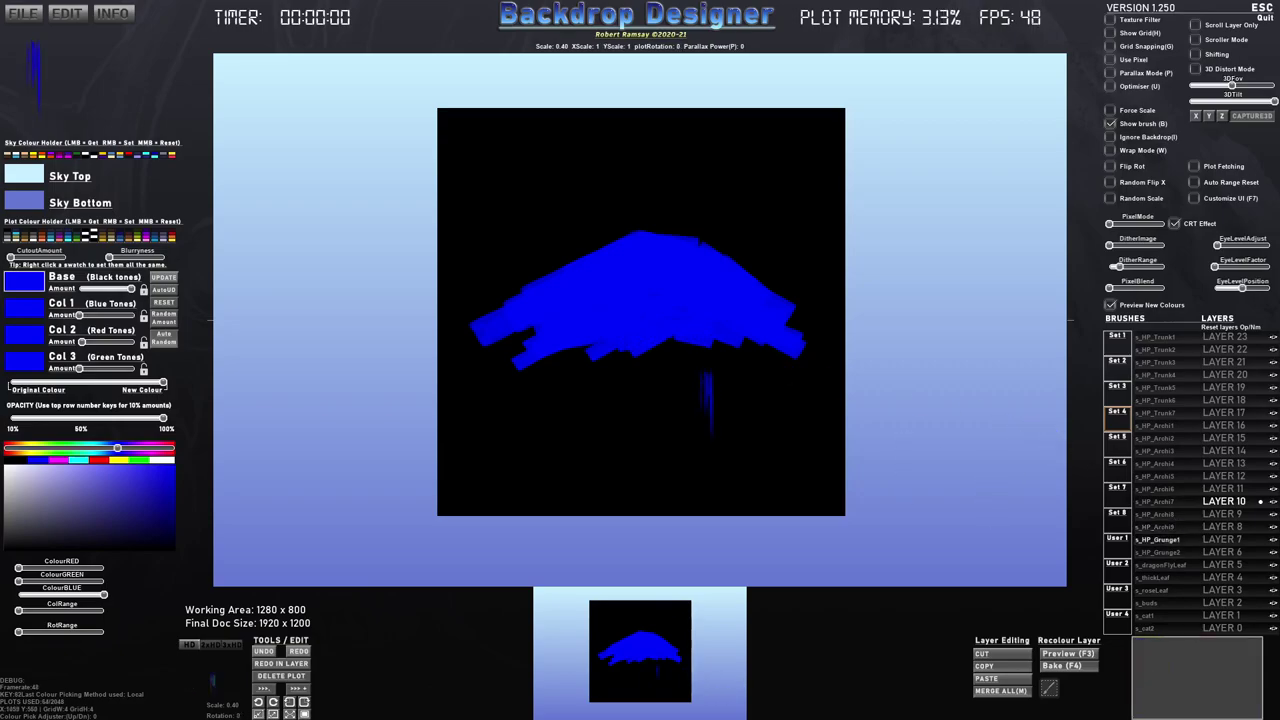
key(e)
scroll(712, 329, up, 3)
click(722, 325)
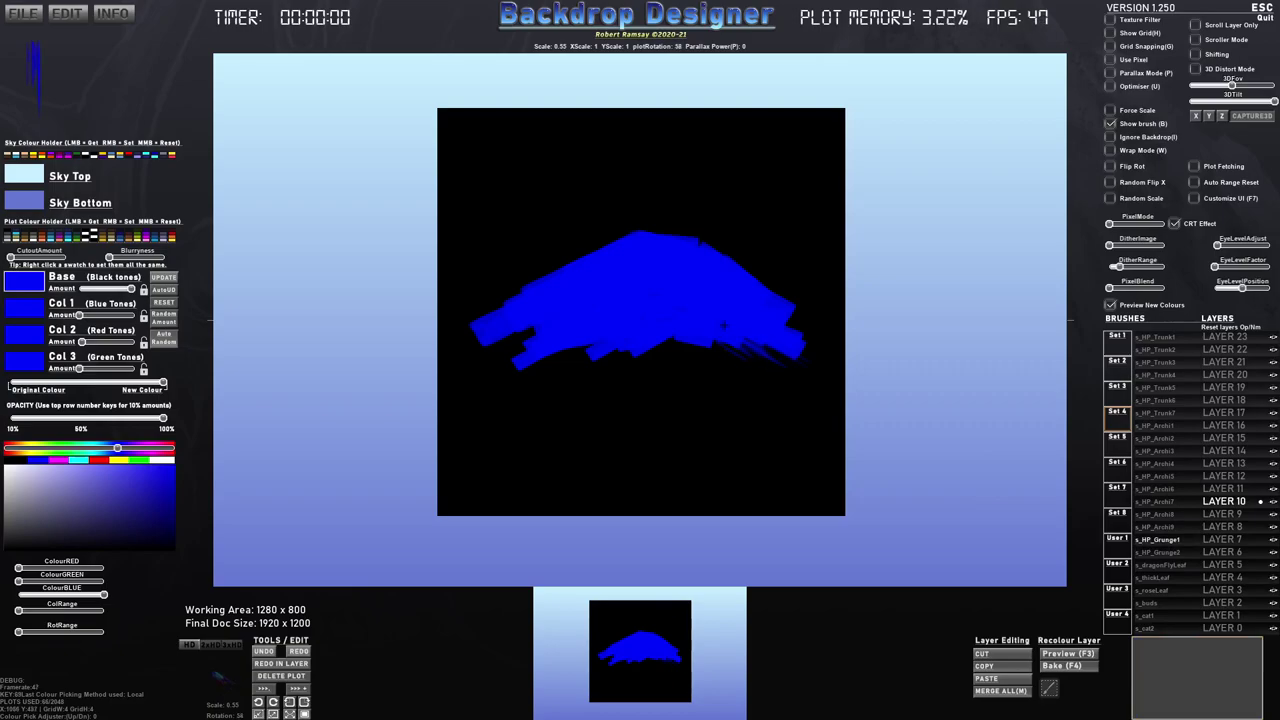
Fray the right tip of the blue shape with repeated diagonal grunge streaks.
click(740, 317)
click(748, 308)
click(745, 297)
click(747, 303)
click(747, 309)
click(744, 316)
click(739, 324)
click(733, 332)
click(726, 340)
key(d)
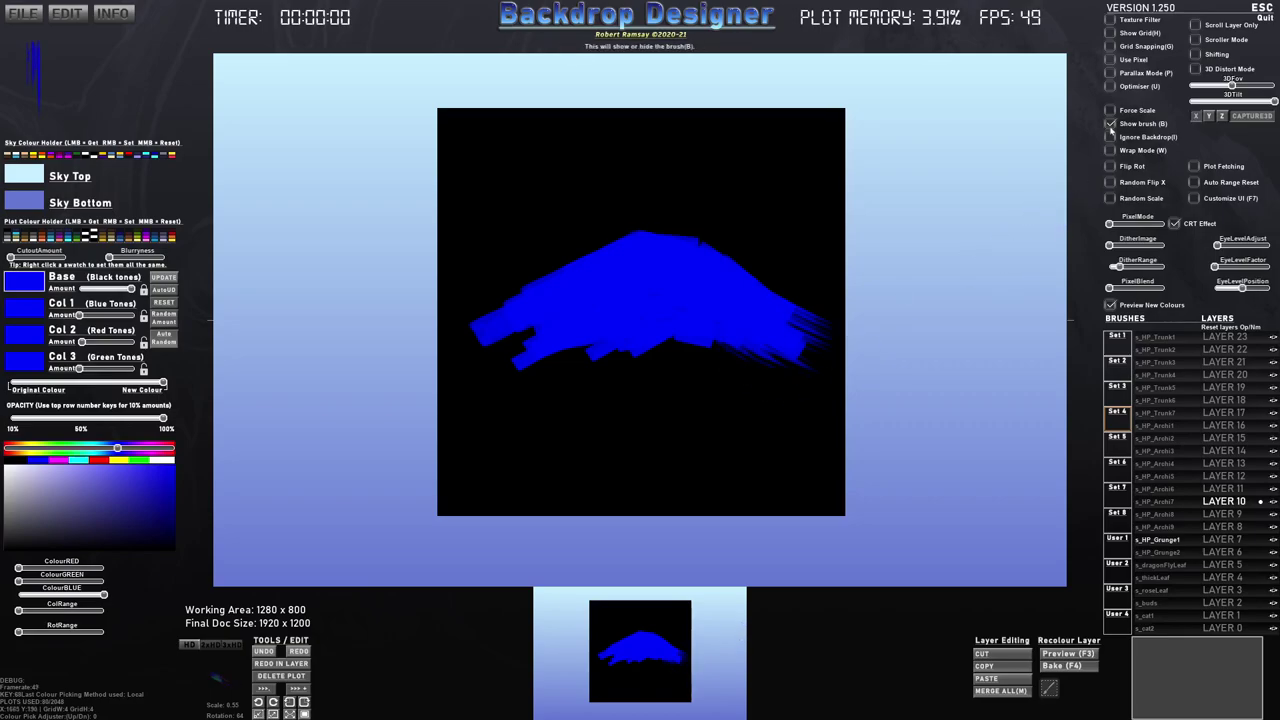
Enable Flip Rot and mirror the grunge brush vertically so that its streaks slope down to the left.
click(1110, 166)
key(x)
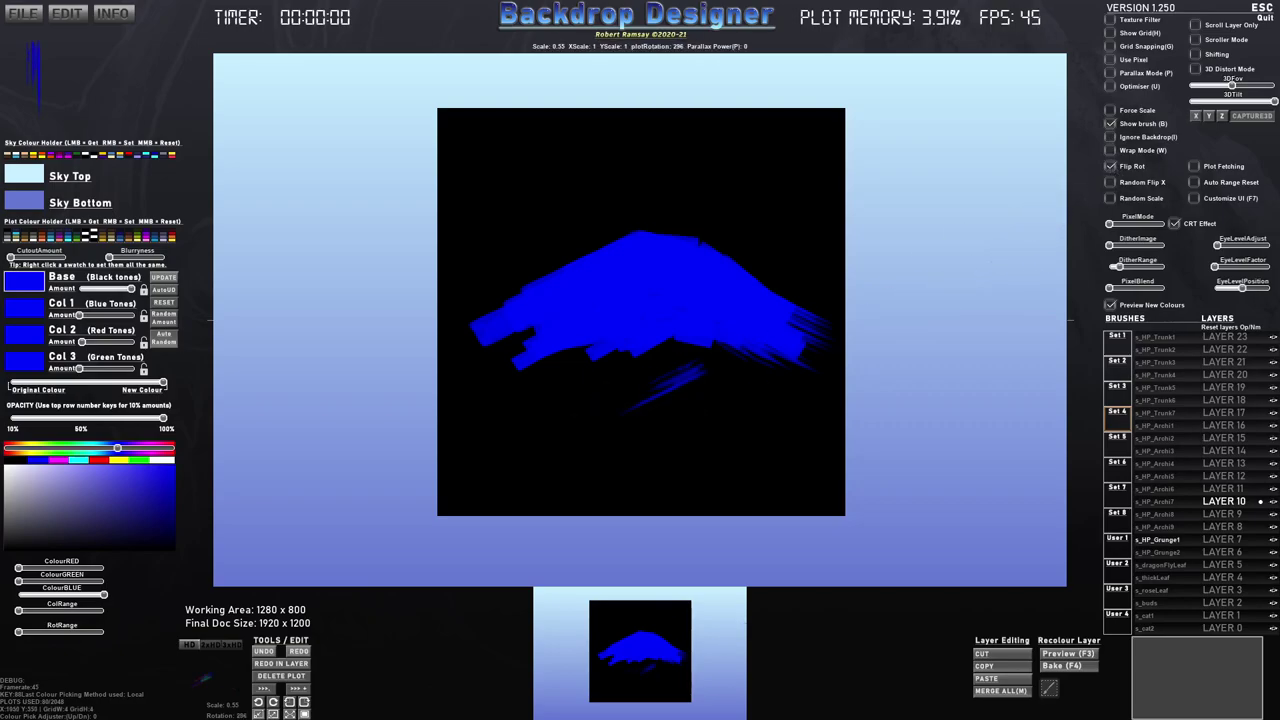
key(y)
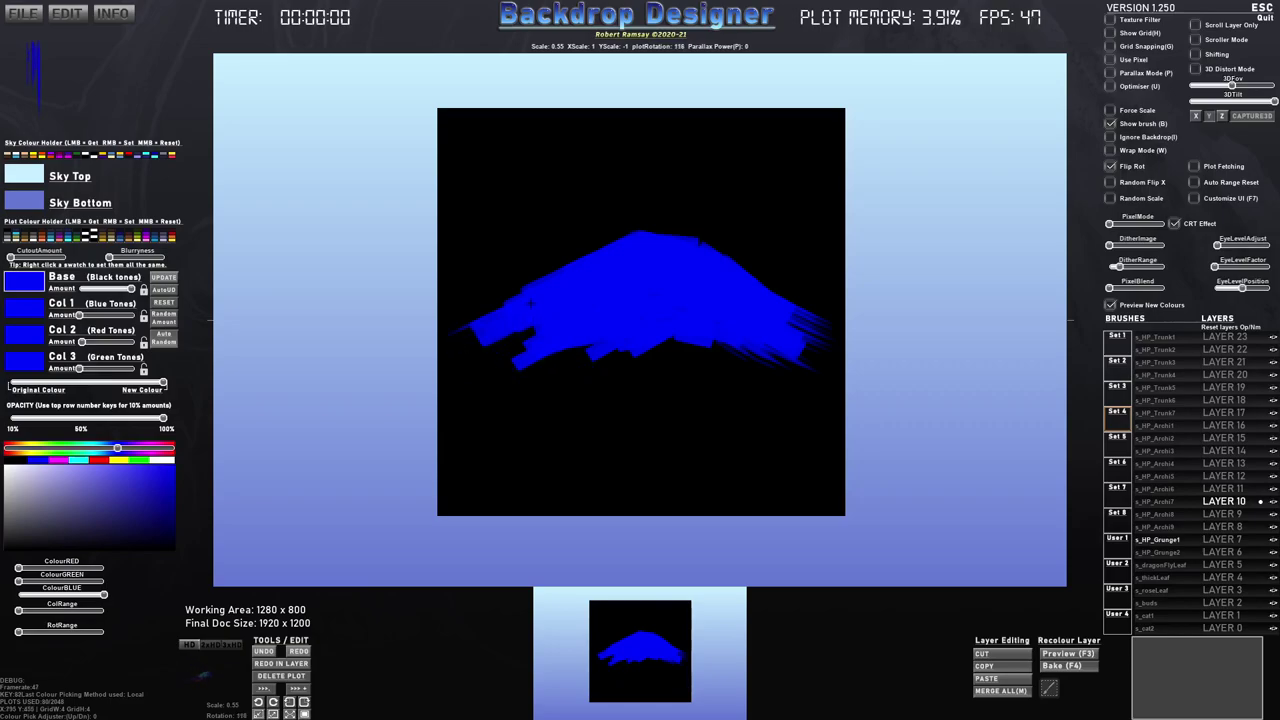
Stamp mirrored grunge streaks at rotation 118 down the left tip of the blue shape.
click(532, 302)
click(546, 306)
click(543, 311)
click(539, 316)
click(535, 321)
click(531, 326)
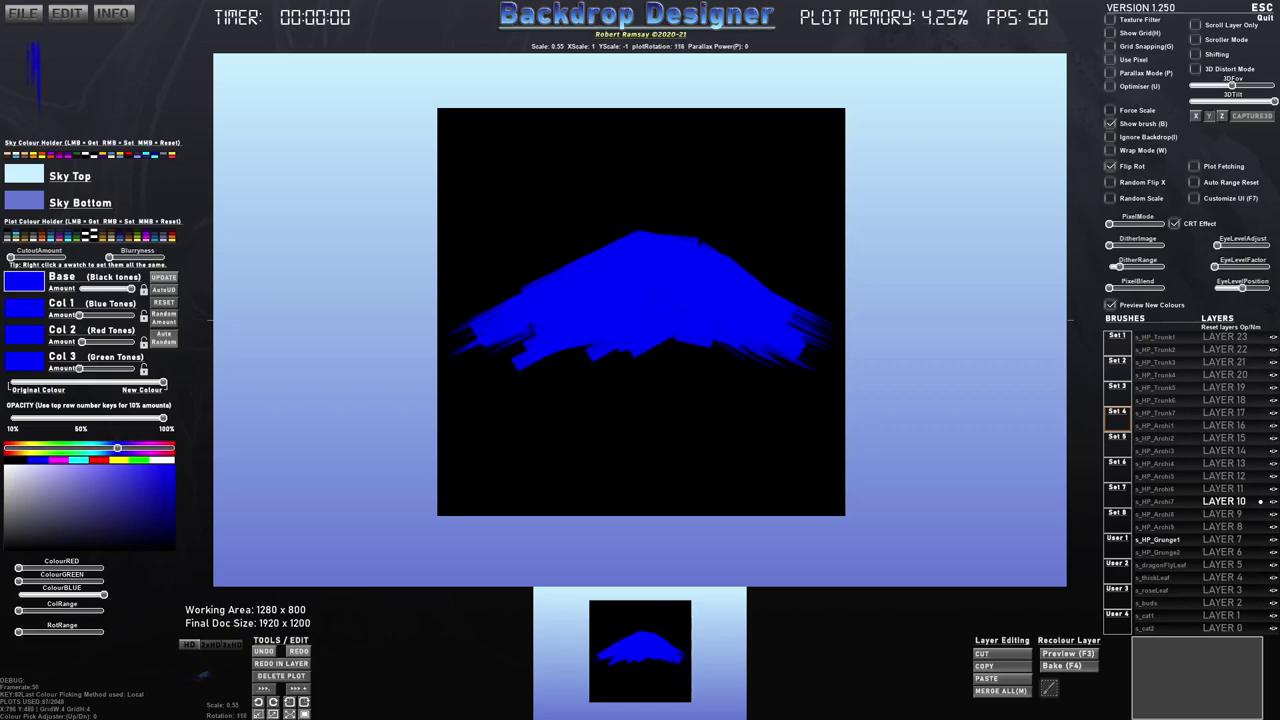
Roughen the lower-left edge of the blue shape with further grunge streaks, working toward its centre.
click(541, 323)
click(543, 329)
click(545, 335)
click(548, 344)
click(550, 357)
click(590, 345)
click(592, 346)
click(590, 348)
Mirror the brush horizontally, rotate it to 251 and stamp grunge streaks along the lower edge right of centre.
key(x)
key(x)
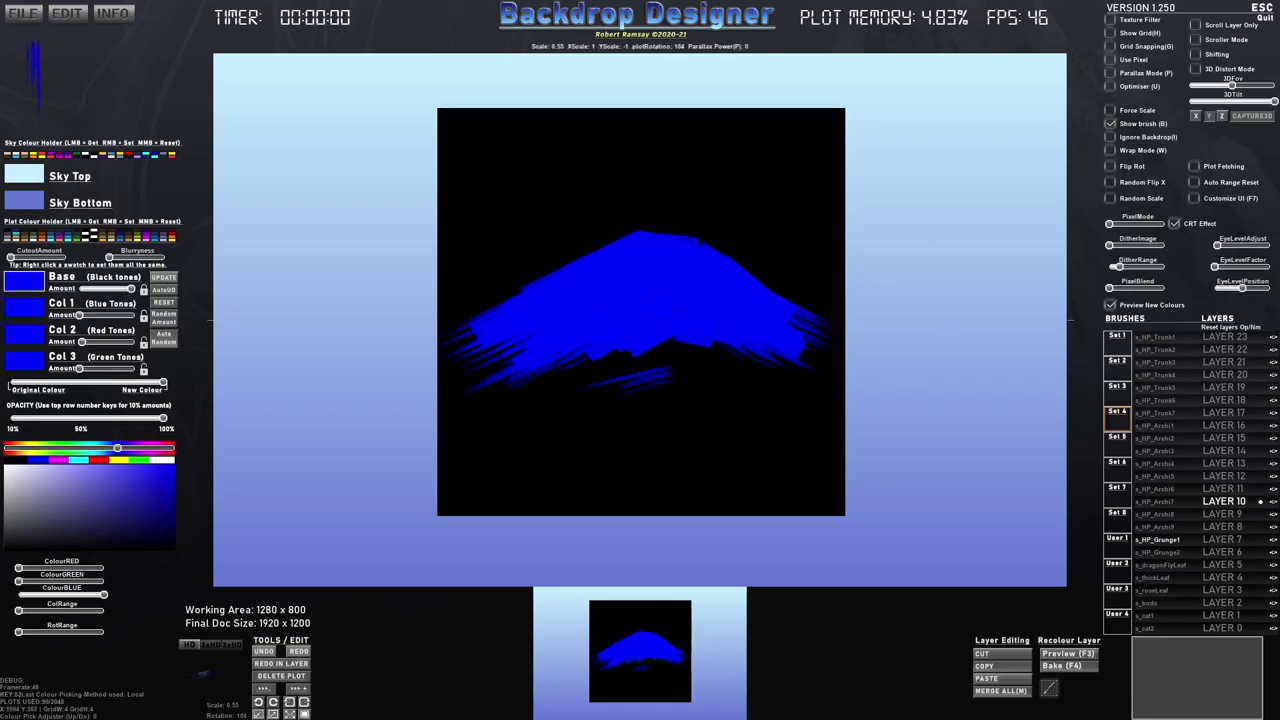
key(r)
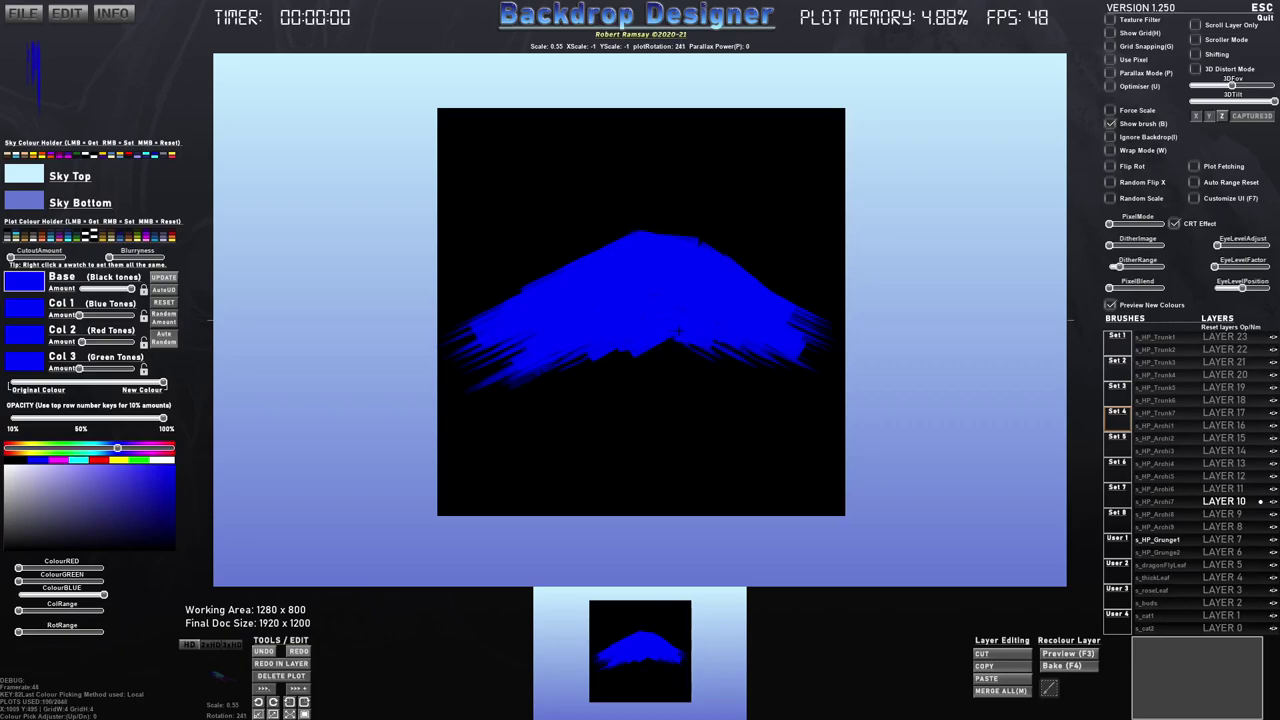
scroll(680, 350, down, 2)
click(690, 331)
click(696, 331)
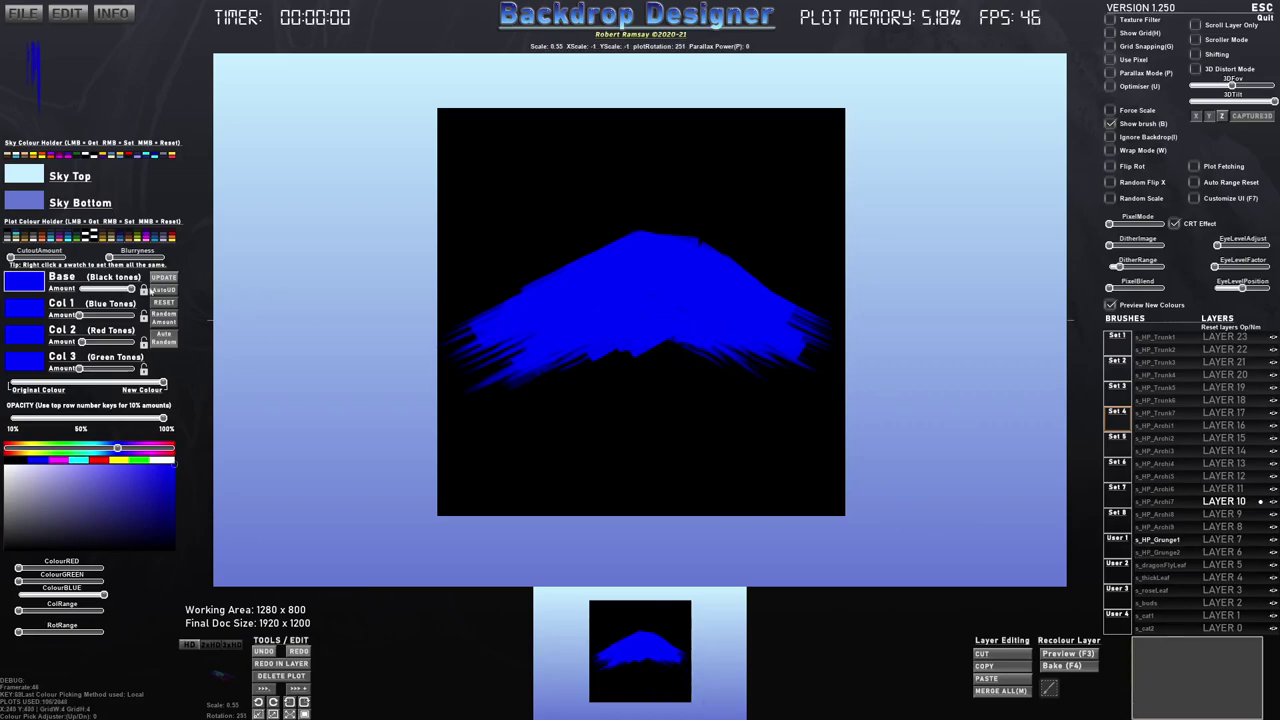
Lower the Base amount, raise the red and green tone amounts, and stamp grunge streaks at rotation 241 along the lower edge around the centre.
mouse_move(80, 315)
mouse_down()
mouse_move(135, 316)
mouse_move(131, 346)
mouse_move(96, 323)
mouse_move(89, 290)
mouse_up()
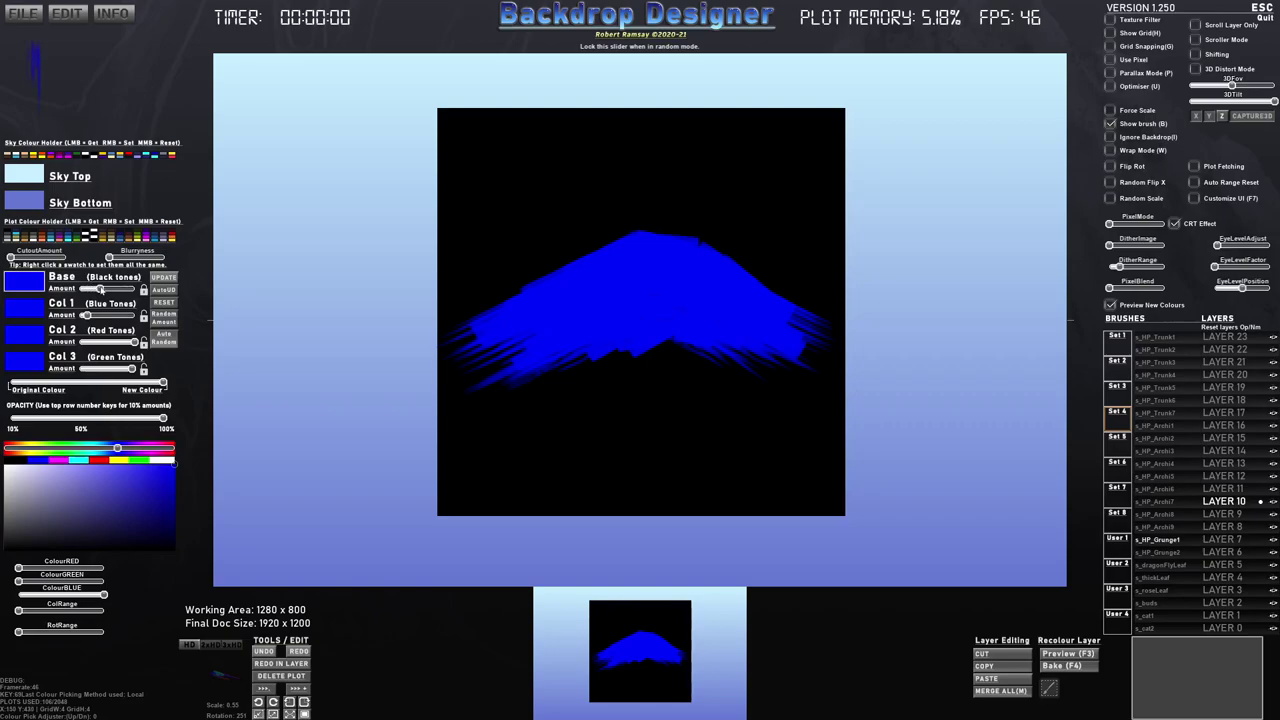
key(d)
click(685, 328)
click(669, 334)
click(656, 328)
click(643, 321)
click(701, 318)
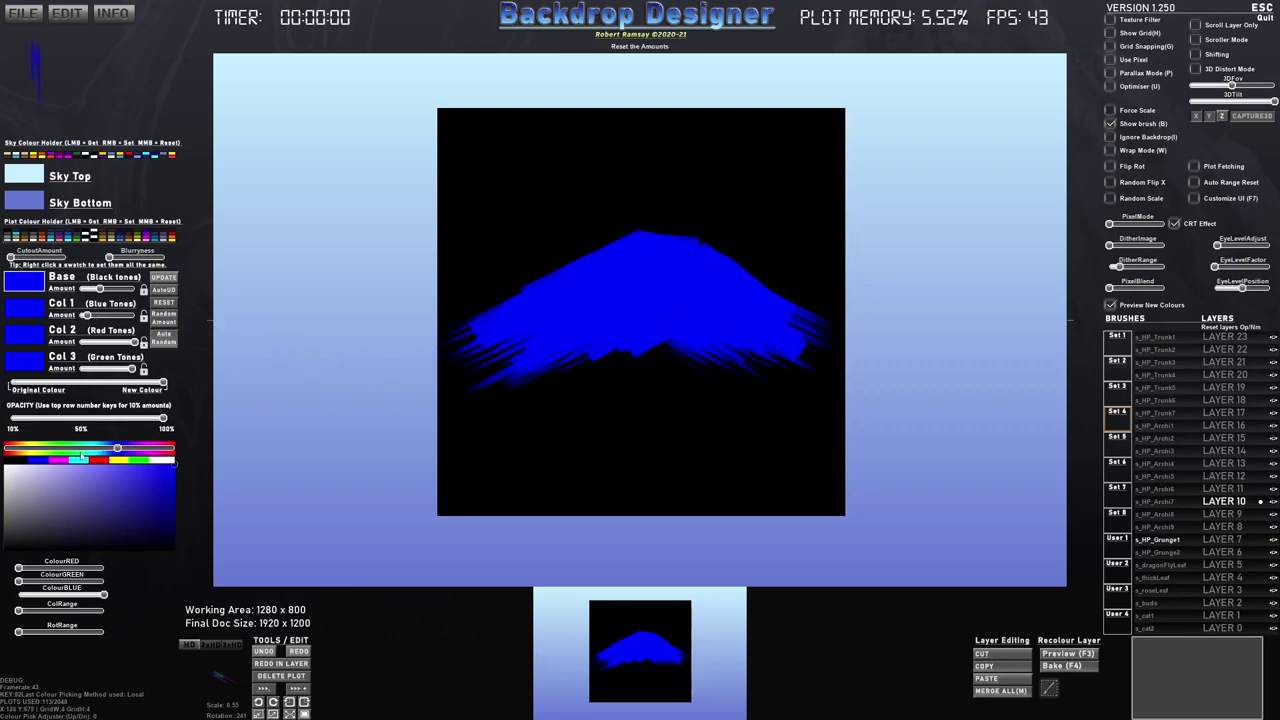
Set all four brush colours to magenta and stamp grunge streaks at about rotation 247 down the upper right slope of the blue shape.
click(64, 460)
right_click(64, 461)
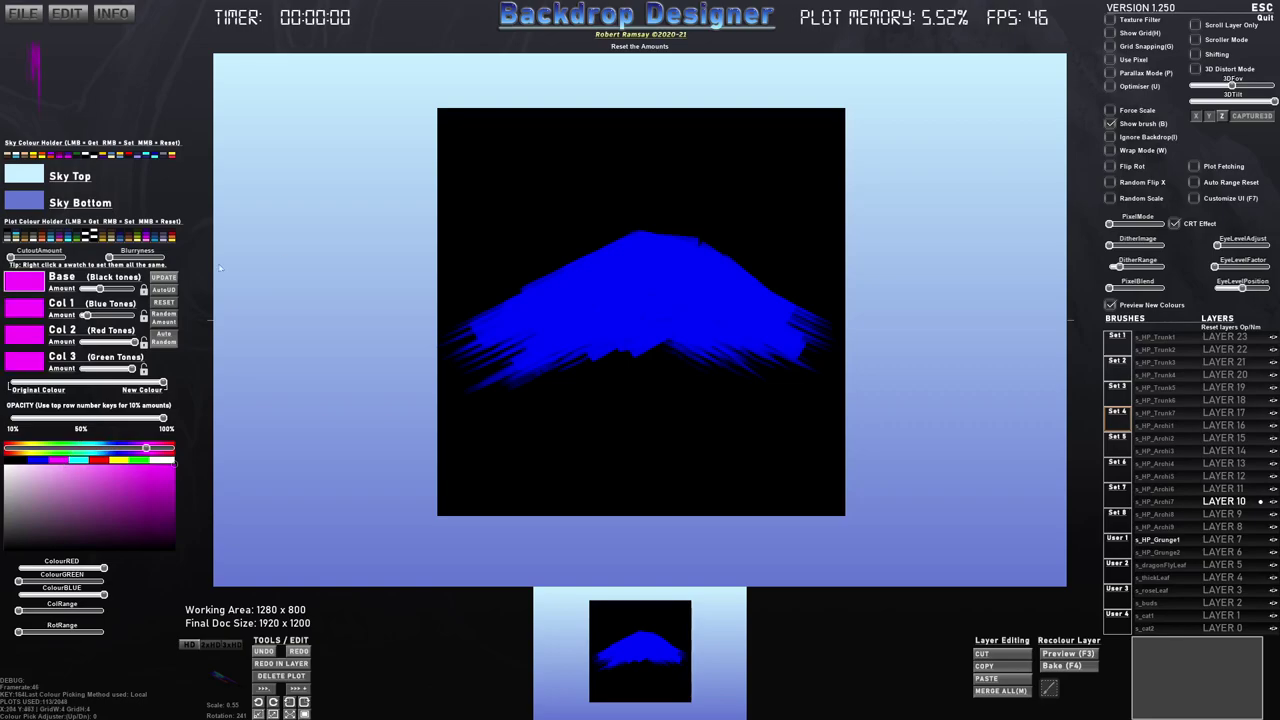
key(d)
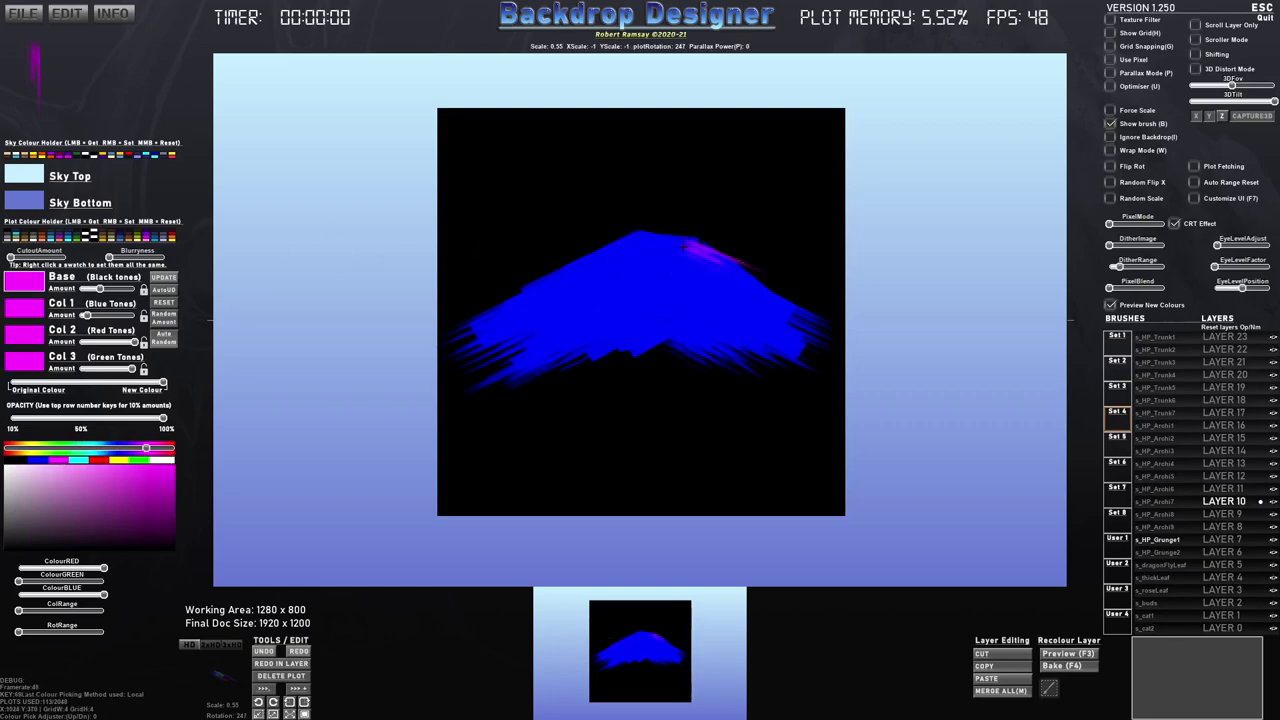
key(a)
click(699, 252)
click(699, 263)
click(699, 273)
click(697, 277)
click(685, 262)
click(680, 250)
click(712, 267)
click(729, 294)
Stamp magenta grunge streaks at rotation 237 through the middle of the shape's right half.
click(677, 300)
key(r)
click(684, 288)
click(676, 298)
click(717, 307)
click(709, 309)
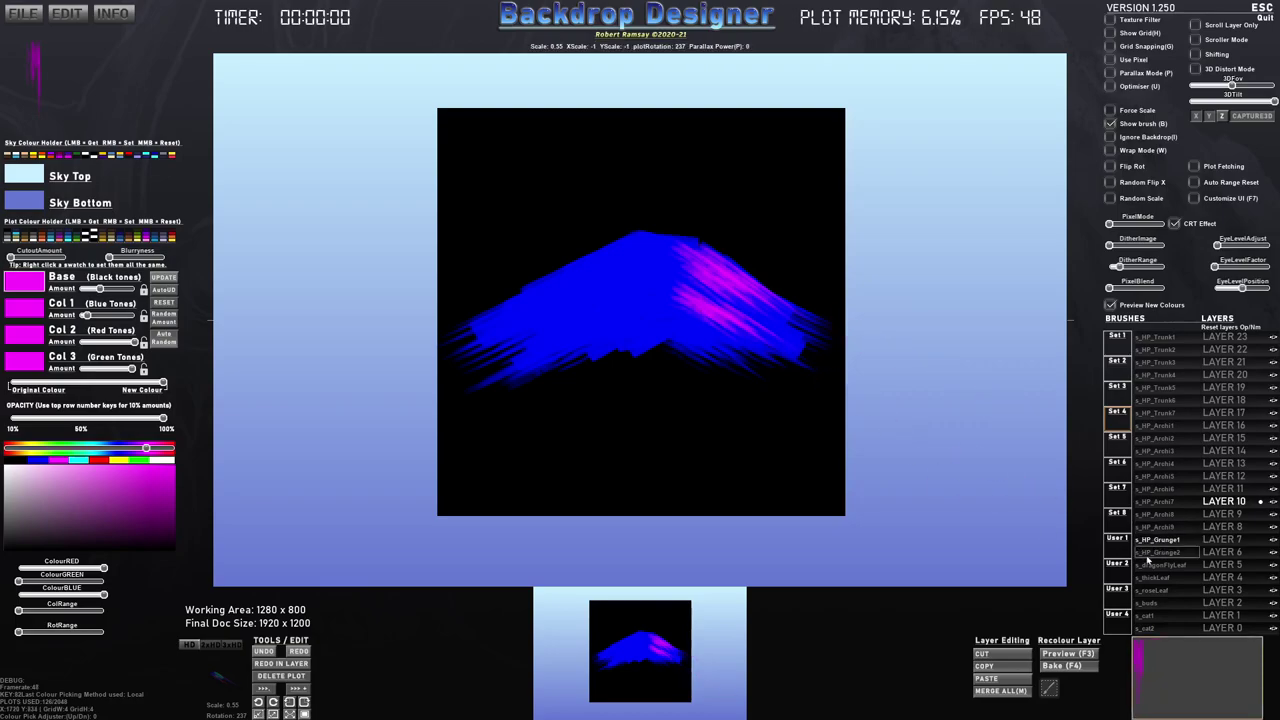
Fill the right half with smaller magenta streaks using s_HP_Grunge2 at rotation 58, reducing its scale to 0.33.
click(1158, 552)
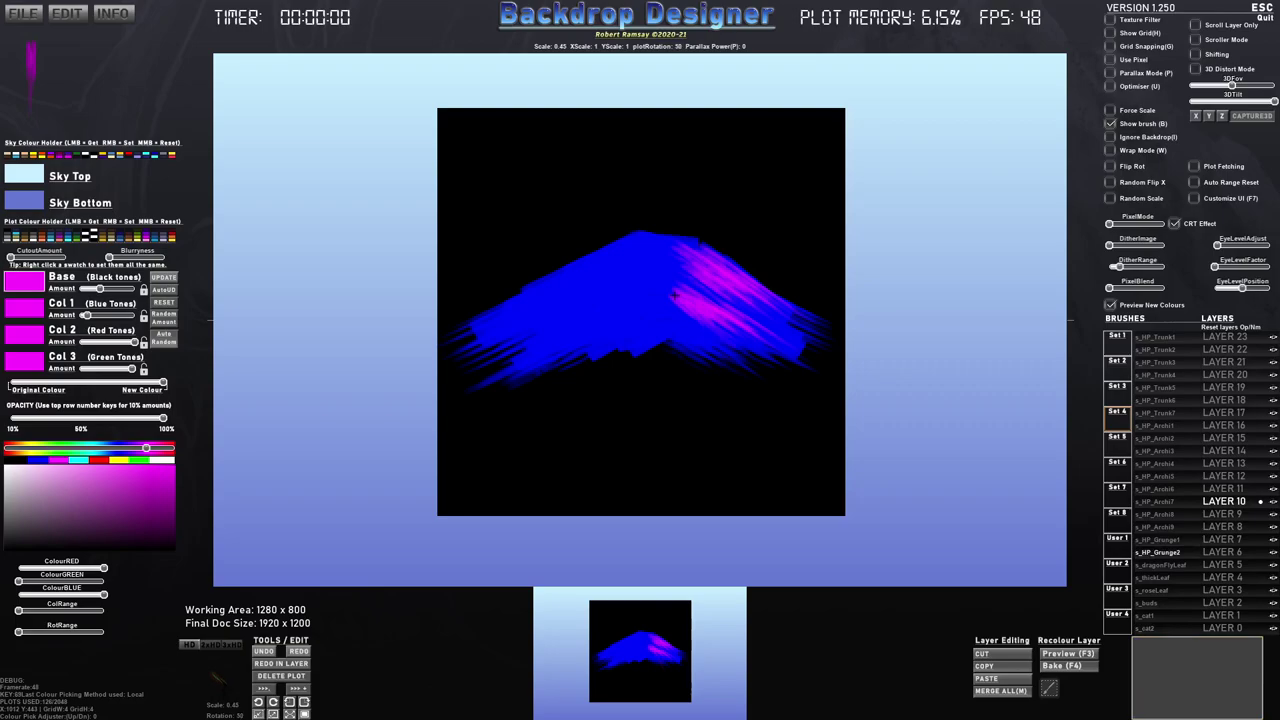
click(667, 295)
click(676, 272)
click(728, 284)
click(736, 294)
click(744, 303)
click(757, 318)
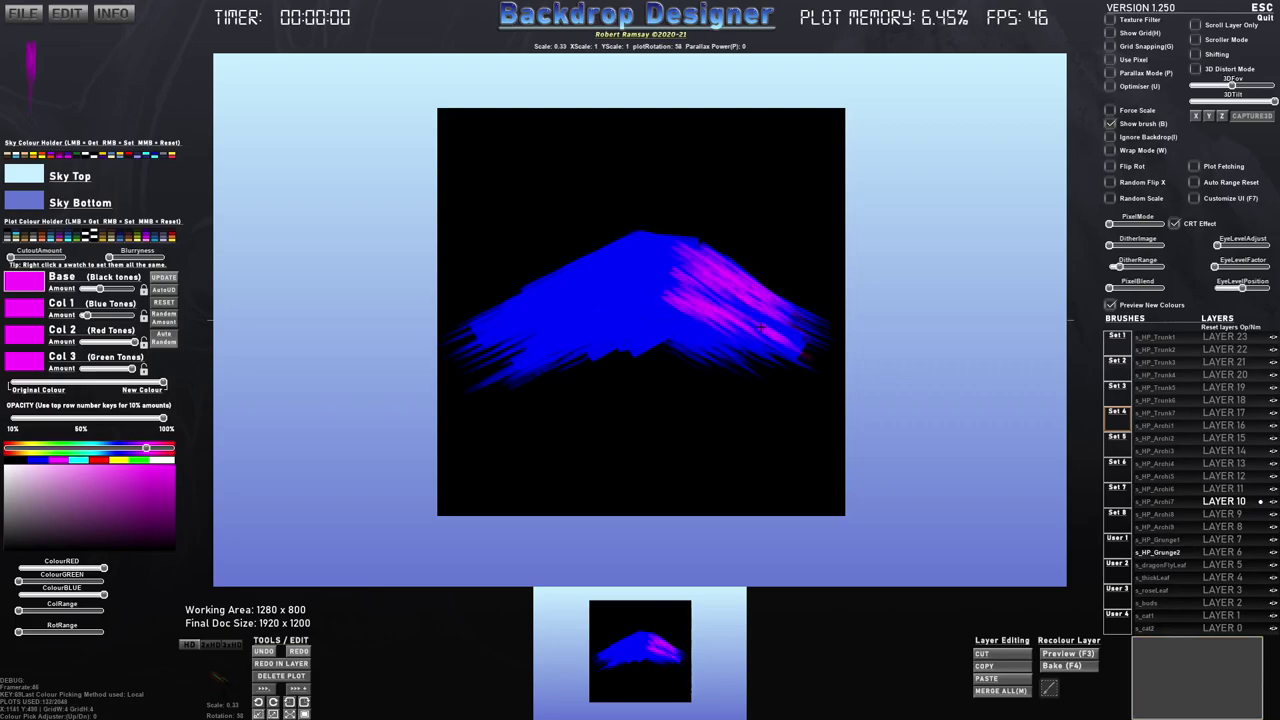
click(726, 314)
click(716, 315)
click(709, 311)
click(709, 310)
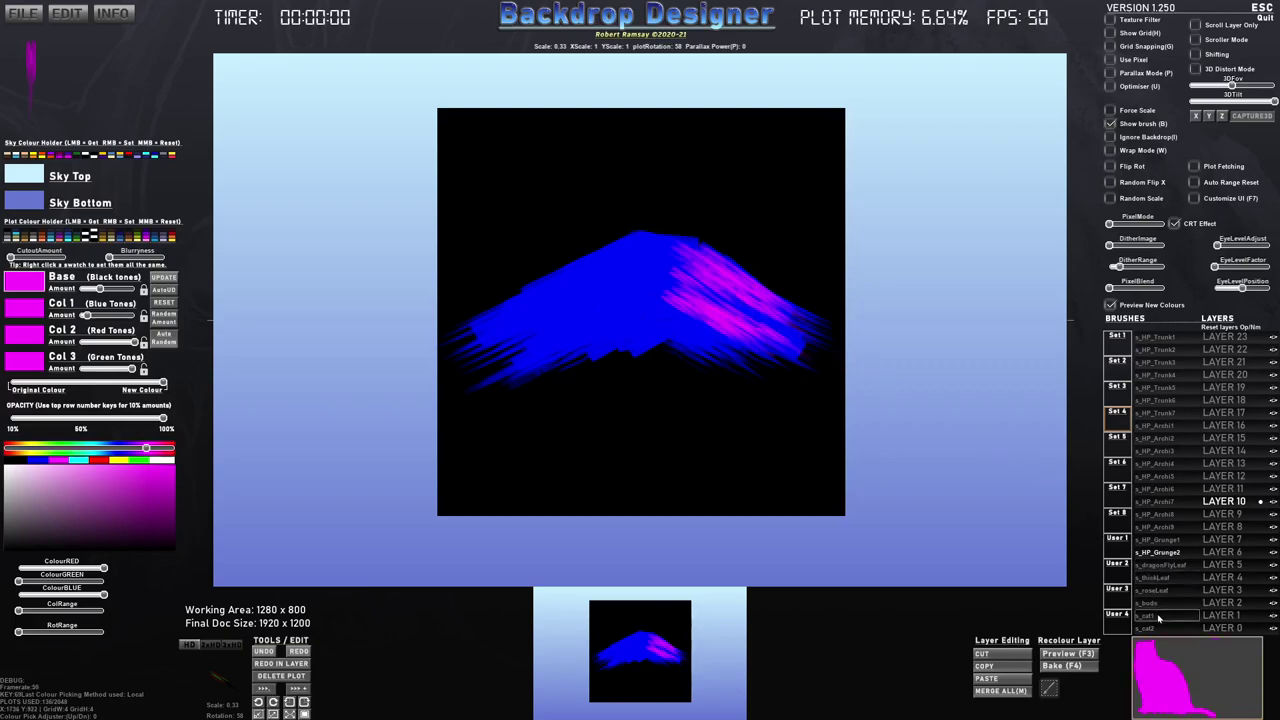
Add a small magenta mark to the right half with s_LeafAndShape_15, mirrored horizontally at scale 0.22 and 50% opacity.
click(1122, 438)
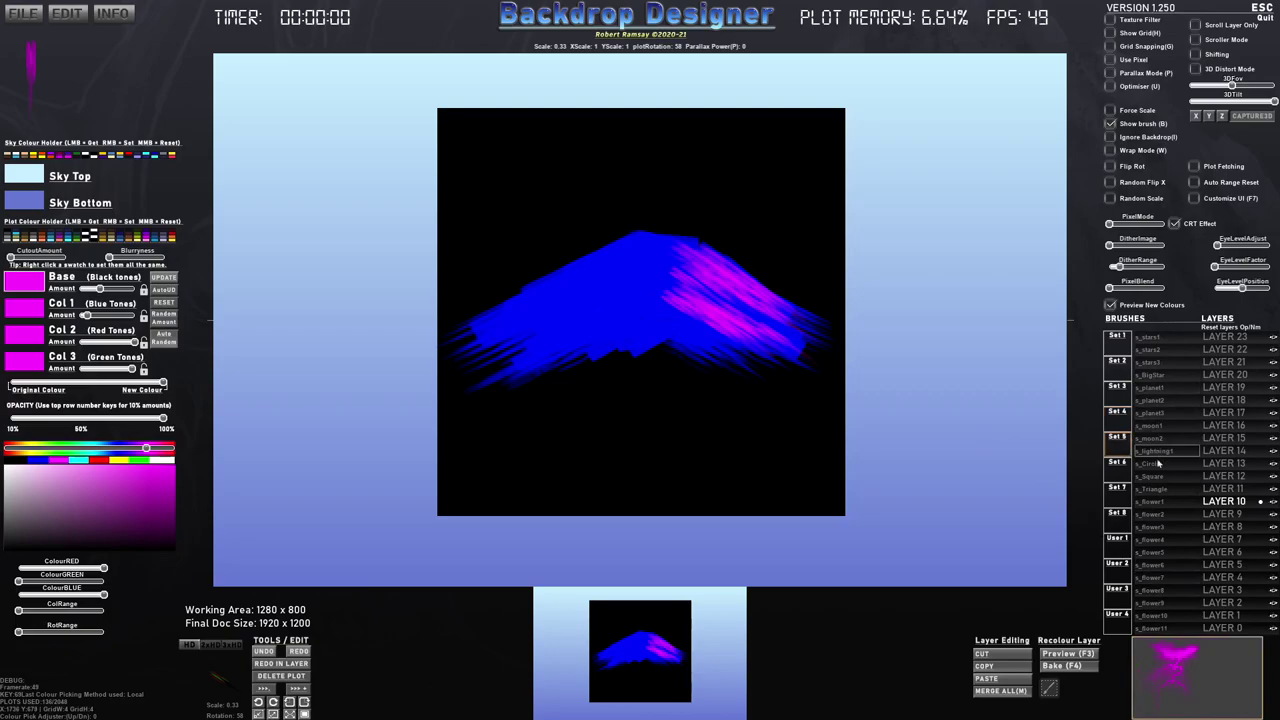
click(1122, 464)
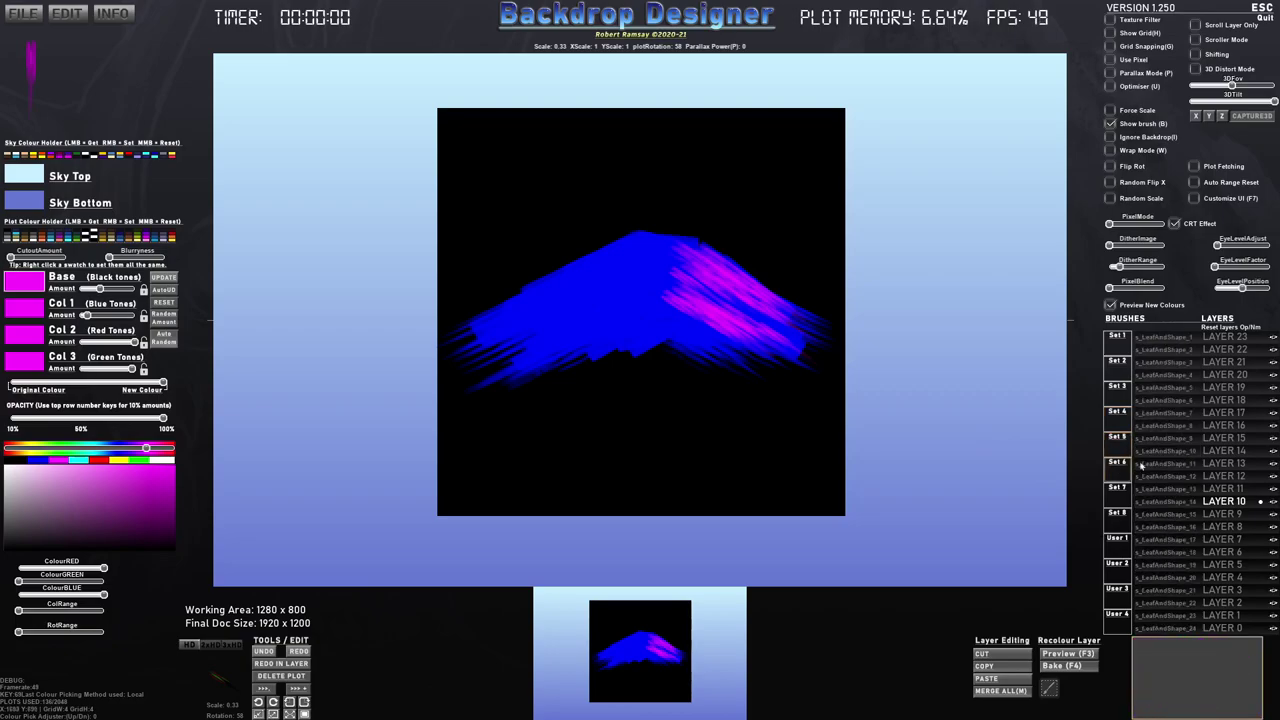
click(1166, 511)
key(d)
scroll(716, 288, down, 6)
key(5)
key(d)
scroll(714, 286, down, 2)
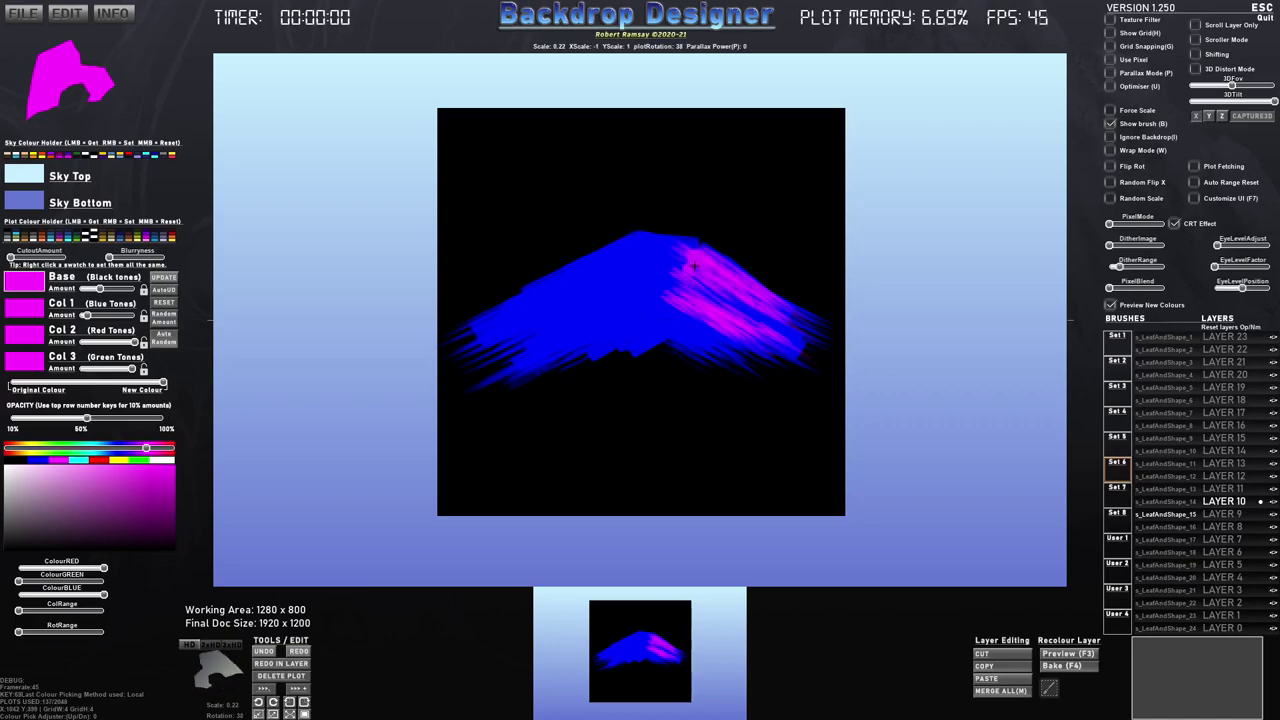
Add more small half-opacity magenta marks to the shape with s_LeafAndShape_16, s_LeafAndShape_17 and s_LeafAndShape_20.
click(1177, 527)
key(e)
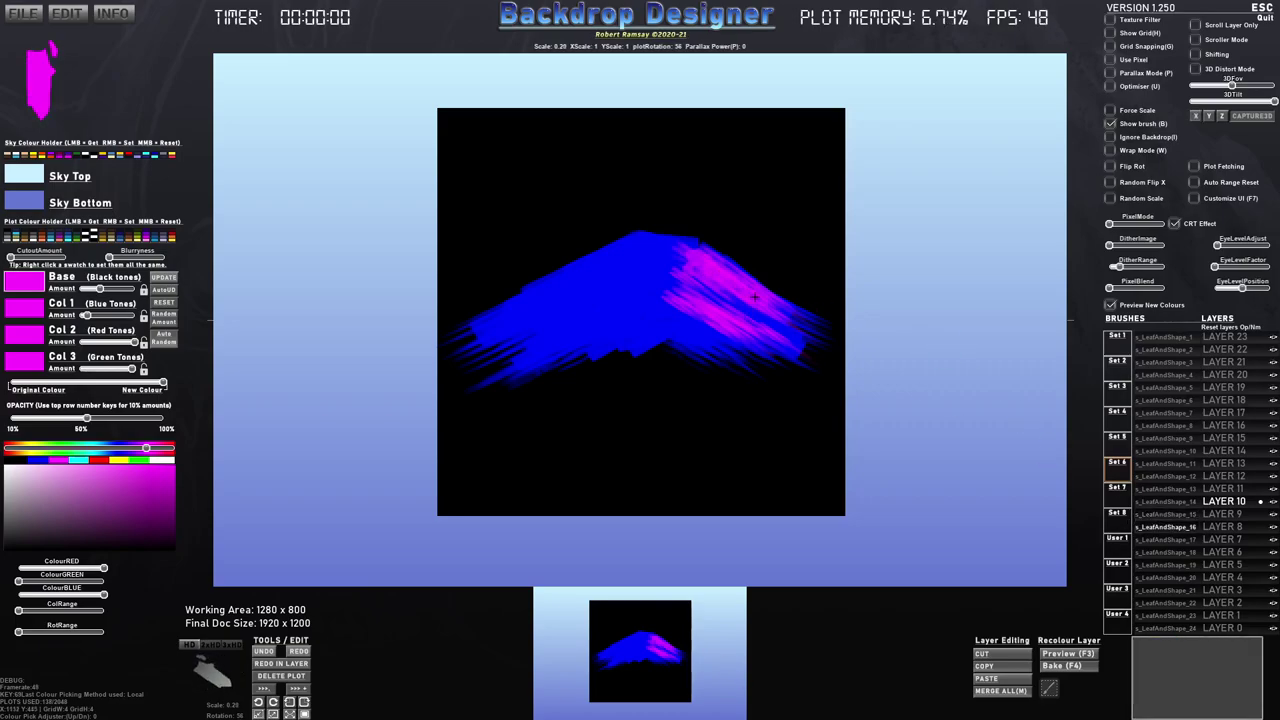
click(1158, 541)
key(e)
scroll(735, 279, down, 4)
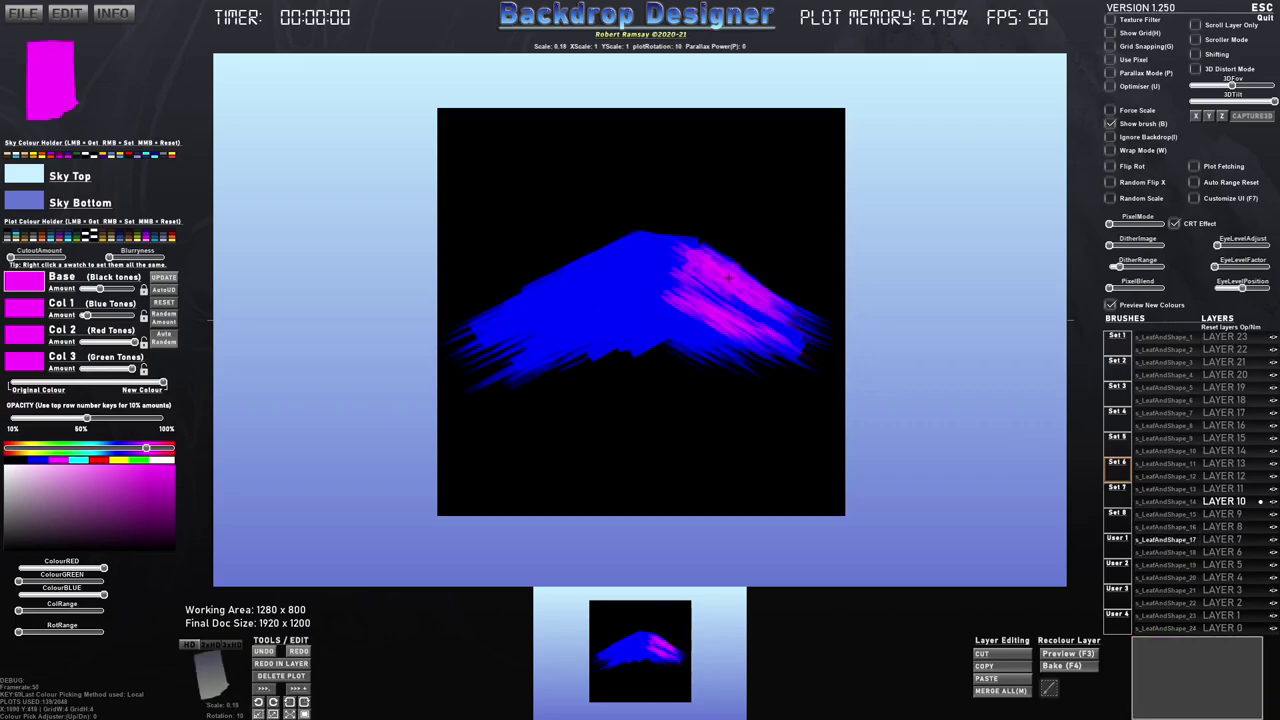
key(e)
scroll(696, 294, down, 1)
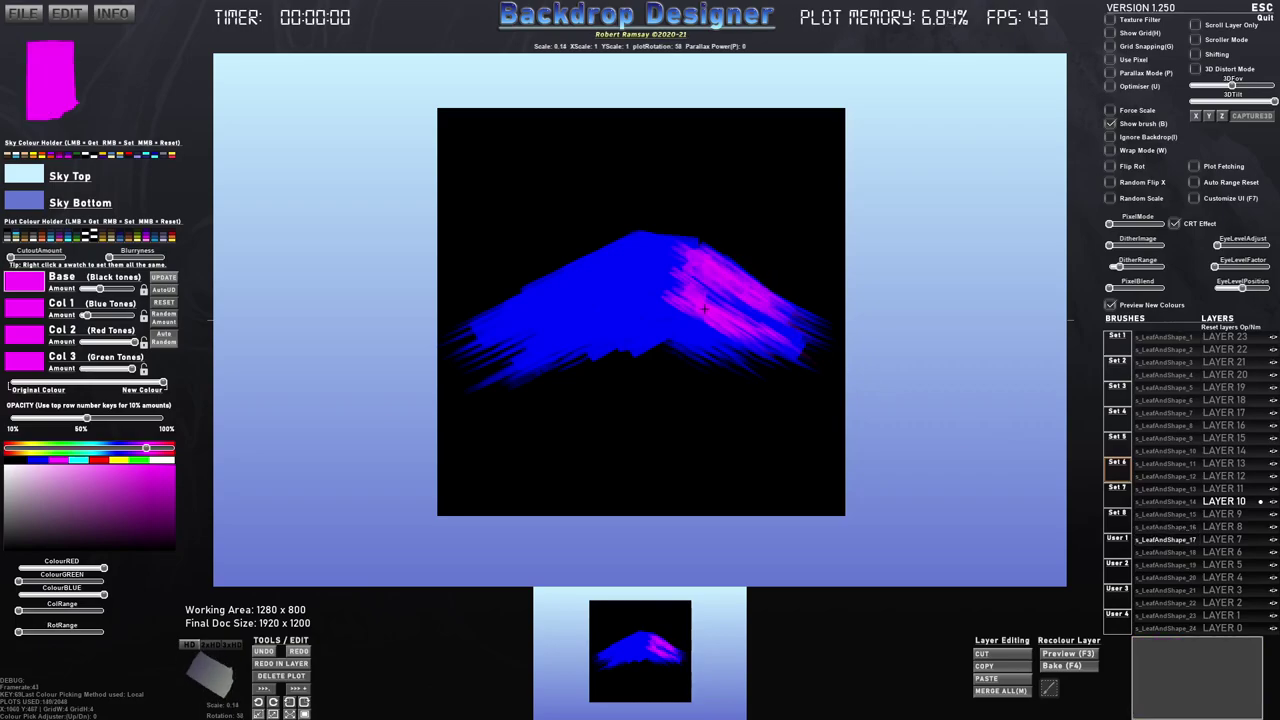
click(1175, 577)
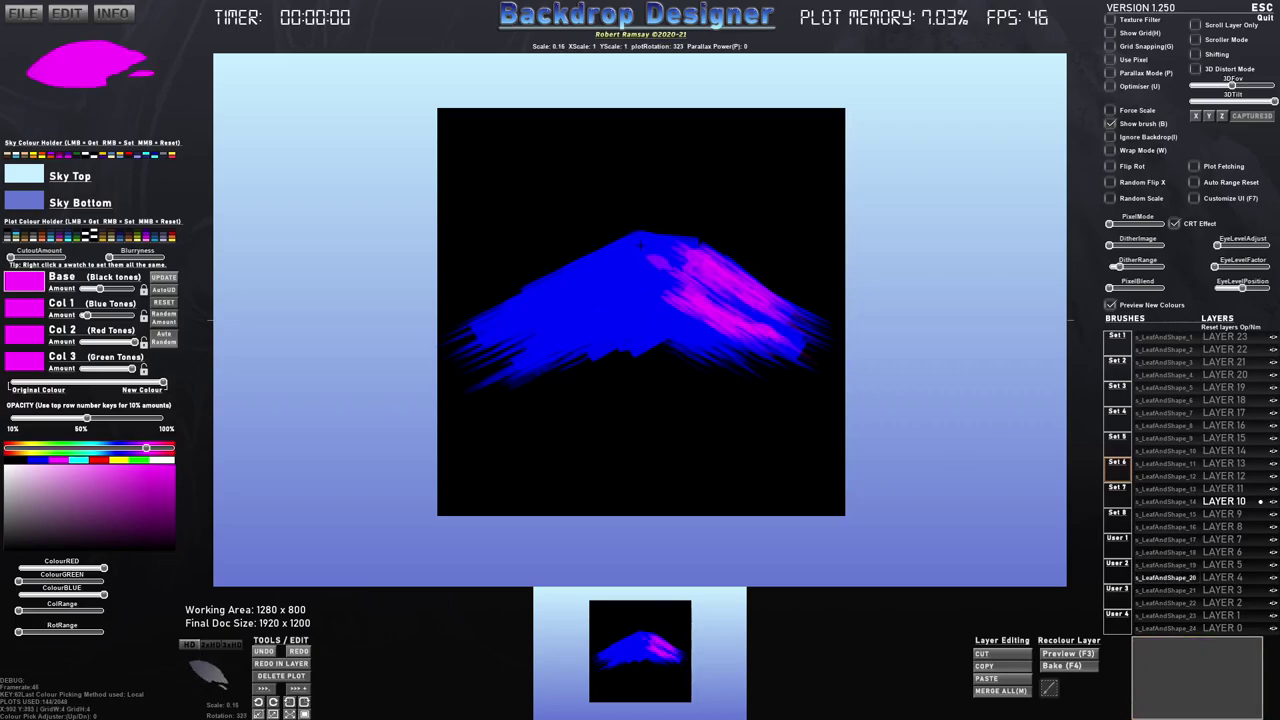
click(618, 274)
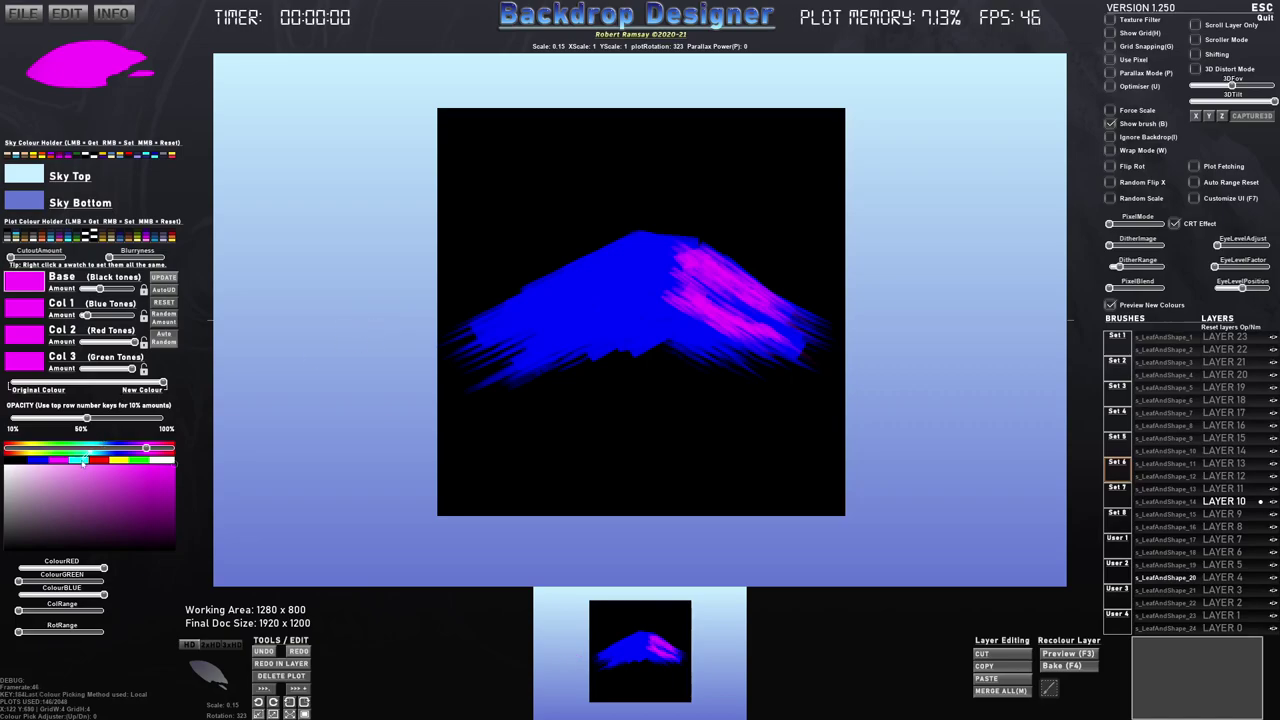
Set all brush colours to cyan and prepare s_HP_Grunge1 mirrored horizontally at scale 0.50, rotation 299 and 100% opacity.
click(84, 461)
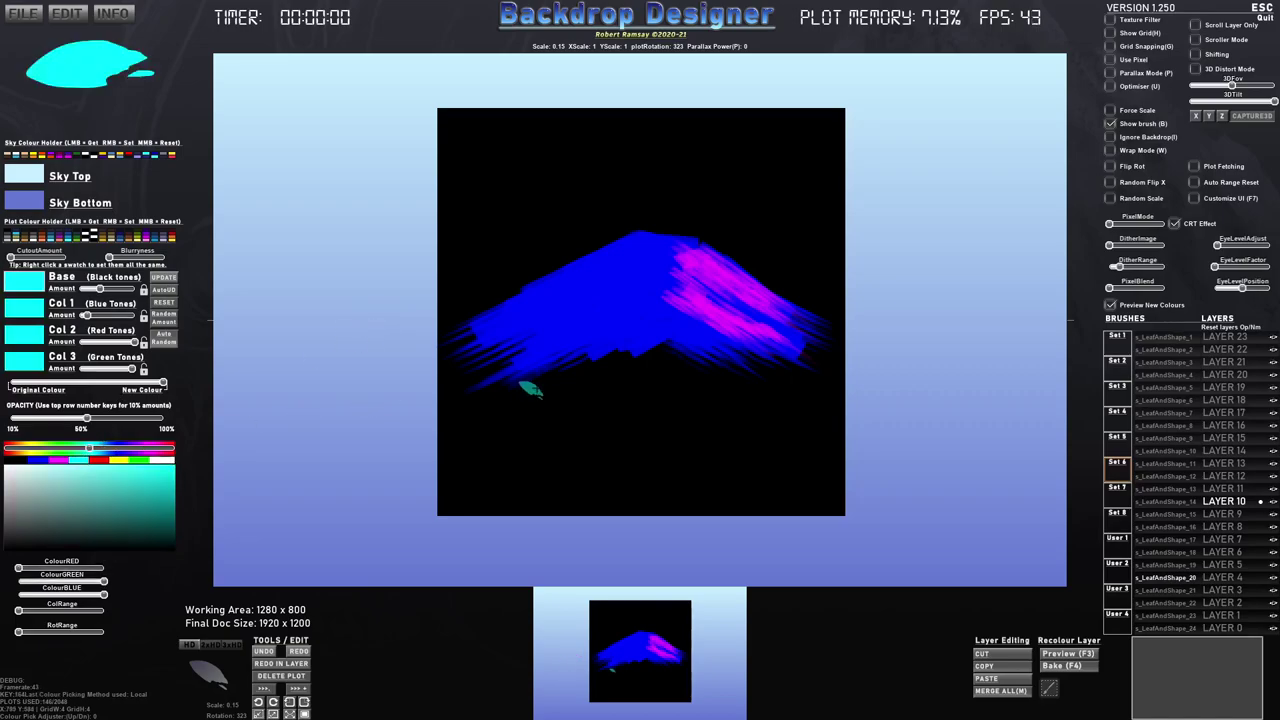
click(1119, 423)
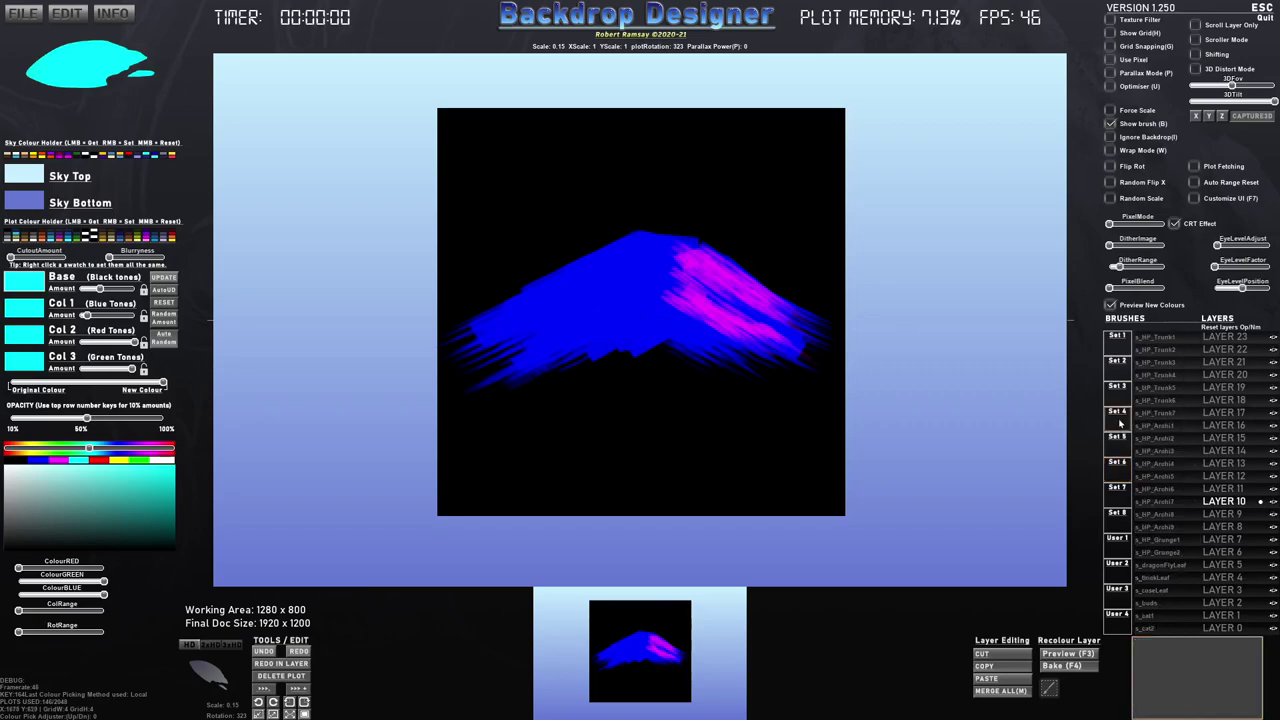
click(1158, 540)
scroll(632, 290, up, 2)
key(r)
scroll(634, 283, up, 3)
scroll(633, 283, down, 4)
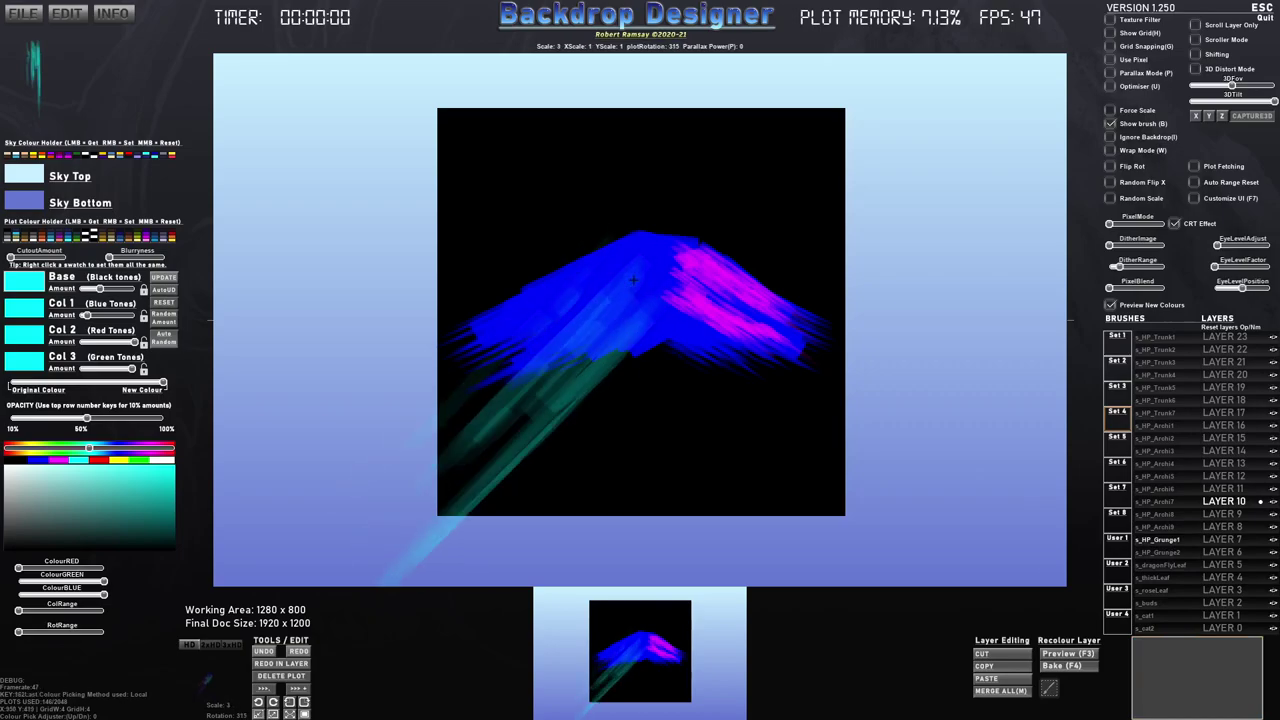
scroll(631, 283, up, 2)
key(x)
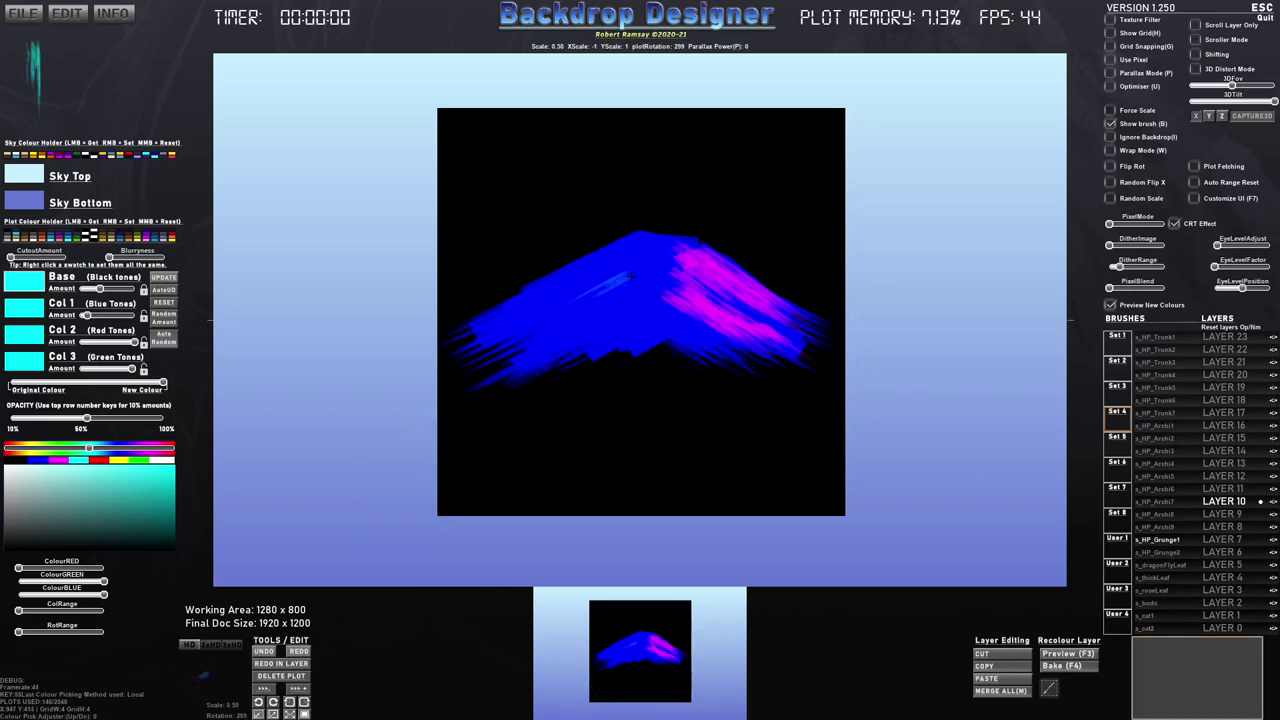
key(0)
Stamp cyan grunge streaks from the peak down the upper left slope, ending at rotation 307.
click(637, 246)
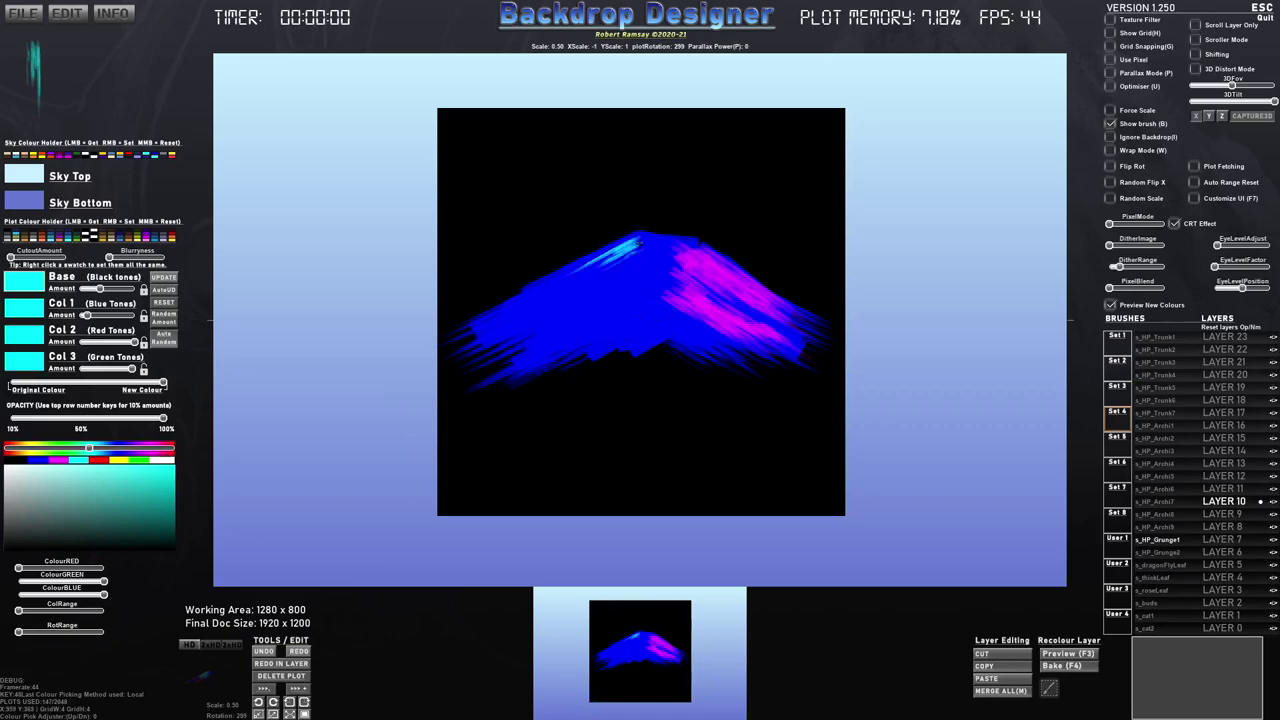
click(623, 252)
click(612, 262)
click(579, 271)
click(624, 268)
click(619, 272)
click(638, 264)
click(628, 273)
click(580, 289)
click(647, 268)
key(w)
key(w)
key(d)
click(632, 275)
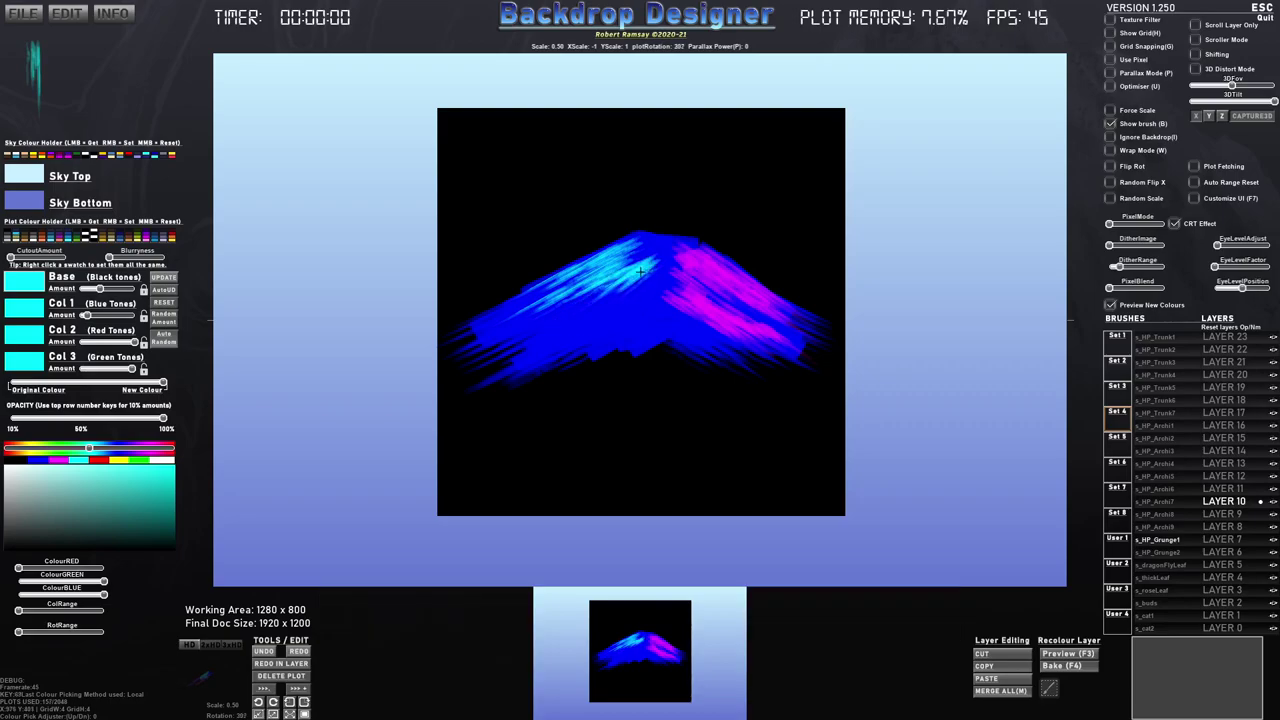
Continue the cyan grunge streaks over the outer left tip of the shape.
scroll(552, 310, down, 1)
key(a)
click(494, 327)
click(504, 319)
click(508, 317)
click(496, 314)
click(520, 323)
click(554, 304)
Stamp a second band of cyan grunge streaks along the lower part of the left half, working toward the centre.
key(a)
click(560, 323)
click(577, 314)
click(553, 326)
click(533, 349)
click(568, 342)
click(574, 329)
click(614, 303)
click(611, 307)
click(609, 310)
Fill the inner end of the cyan area with finer streaks using s_HP_Grunge2 at scale 0.30 and rotation 305.
click(1162, 552)
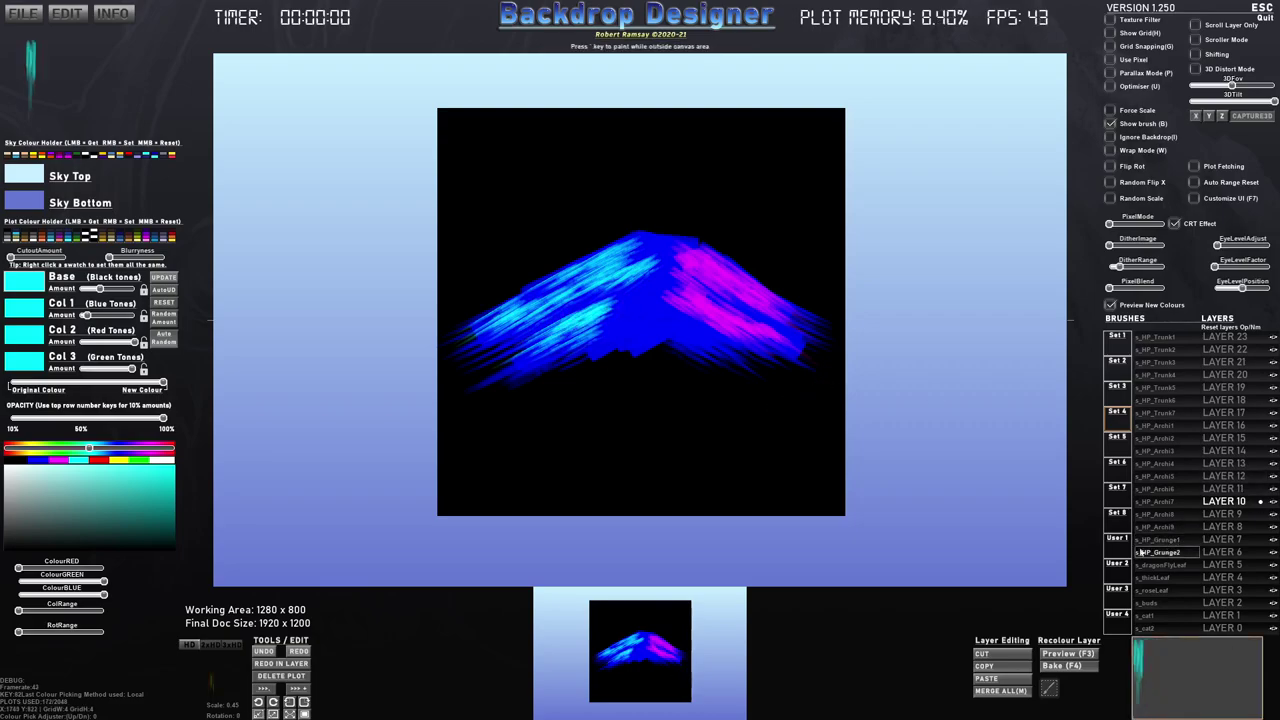
click(592, 301)
key(r)
scroll(631, 272, down, 1)
click(636, 271)
click(656, 263)
click(627, 312)
click(633, 299)
mouse_move(626, 314)
mouse_down()
mouse_move(605, 330)
mouse_move(641, 314)
mouse_up()
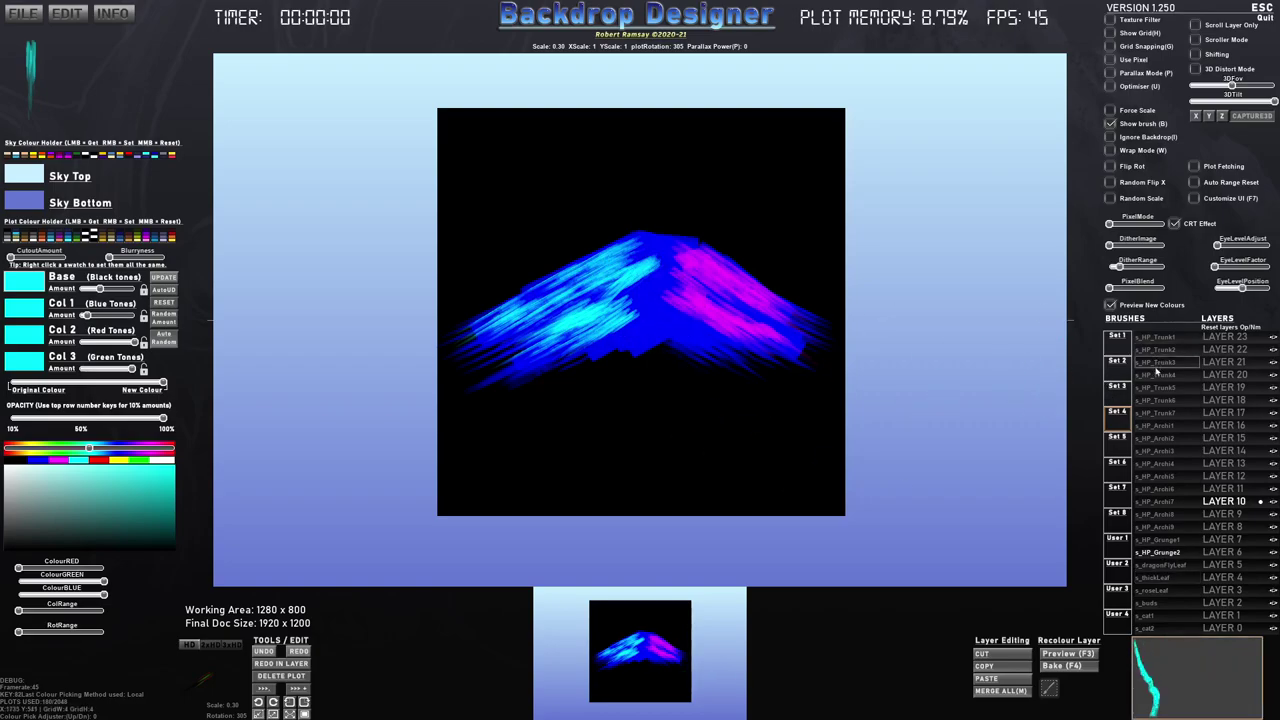
Choose s_LeafAndShape2_8, set all its colours to black, and trim the upper left edge of the shape with curved cuts.
click(1121, 498)
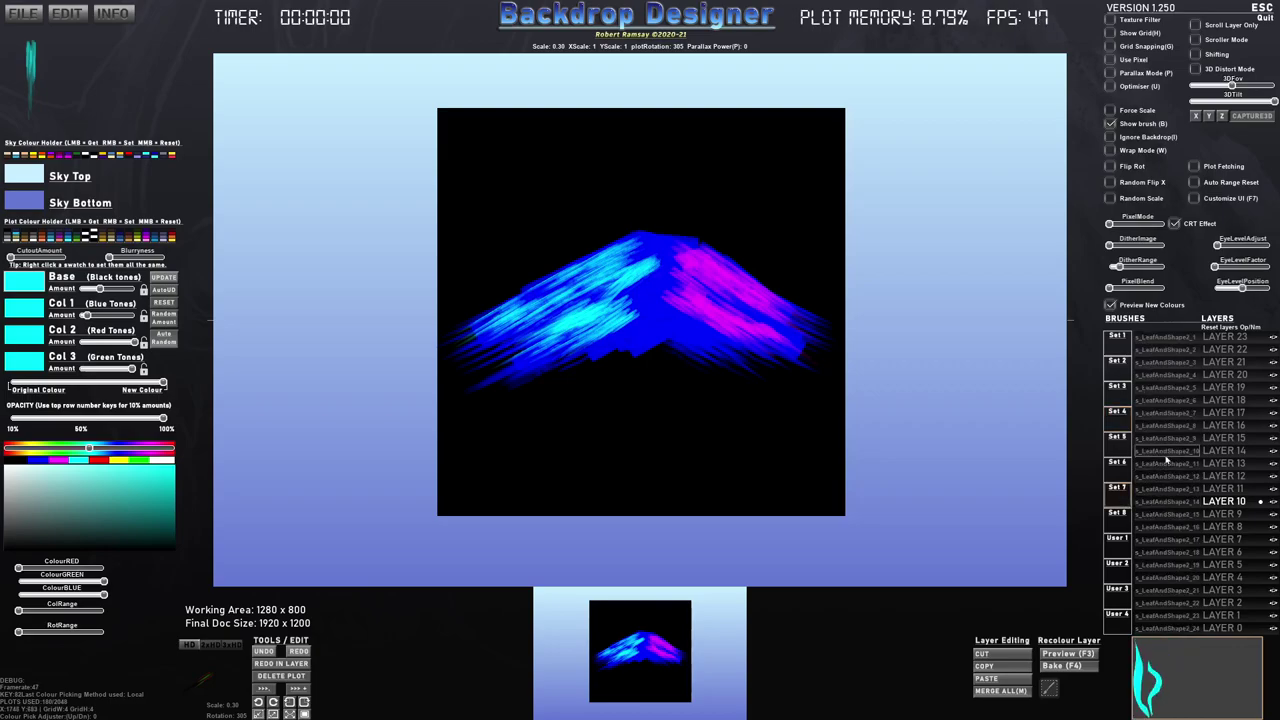
click(1166, 459)
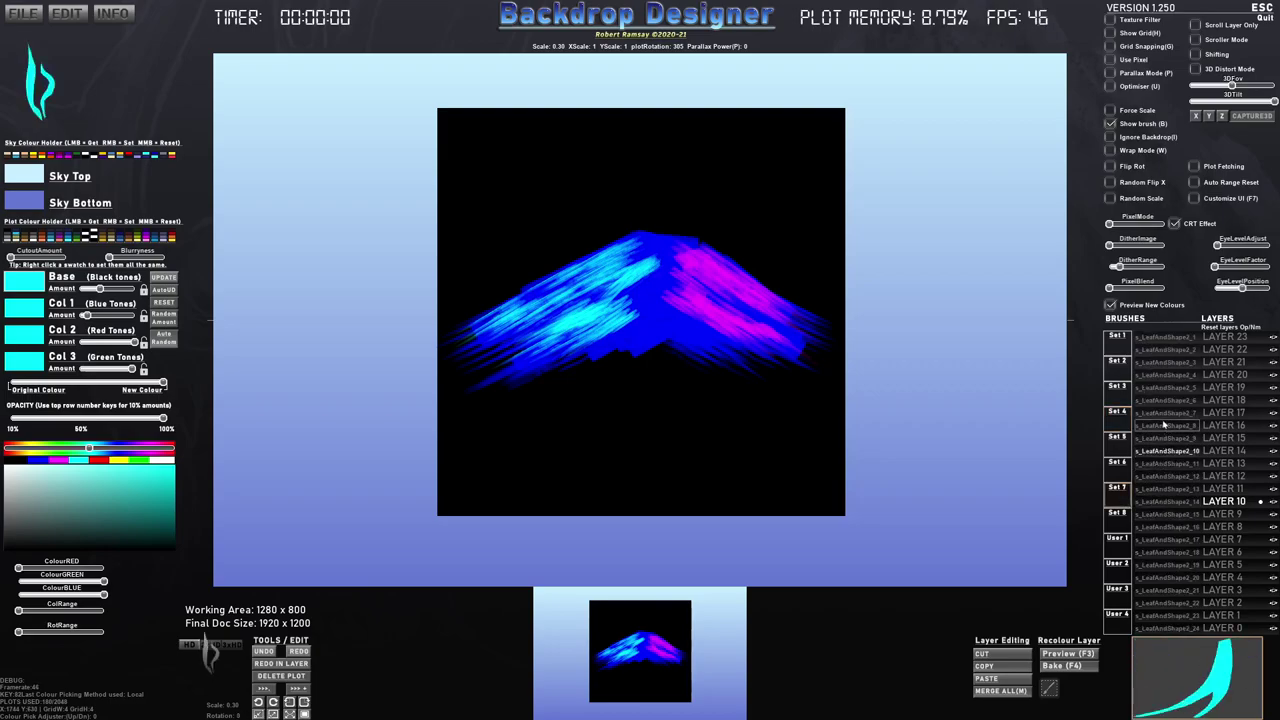
click(1163, 425)
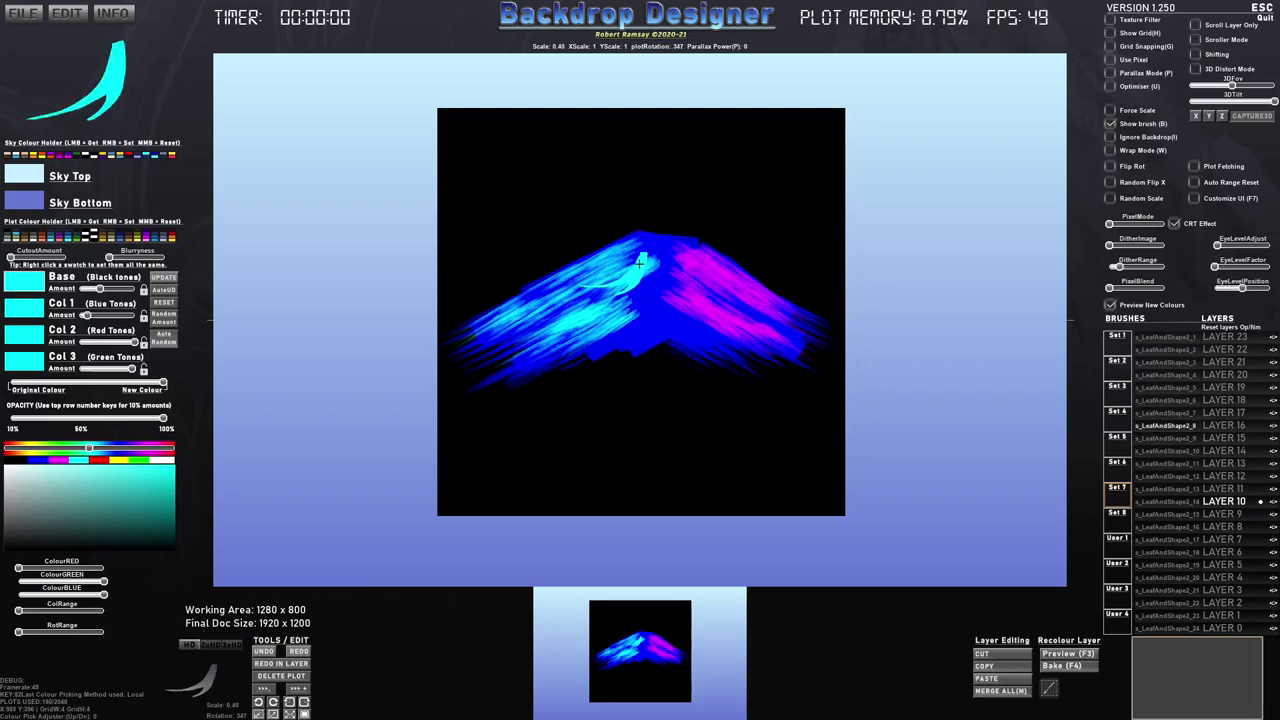
right_click(27, 460)
scroll(620, 229, down, 4)
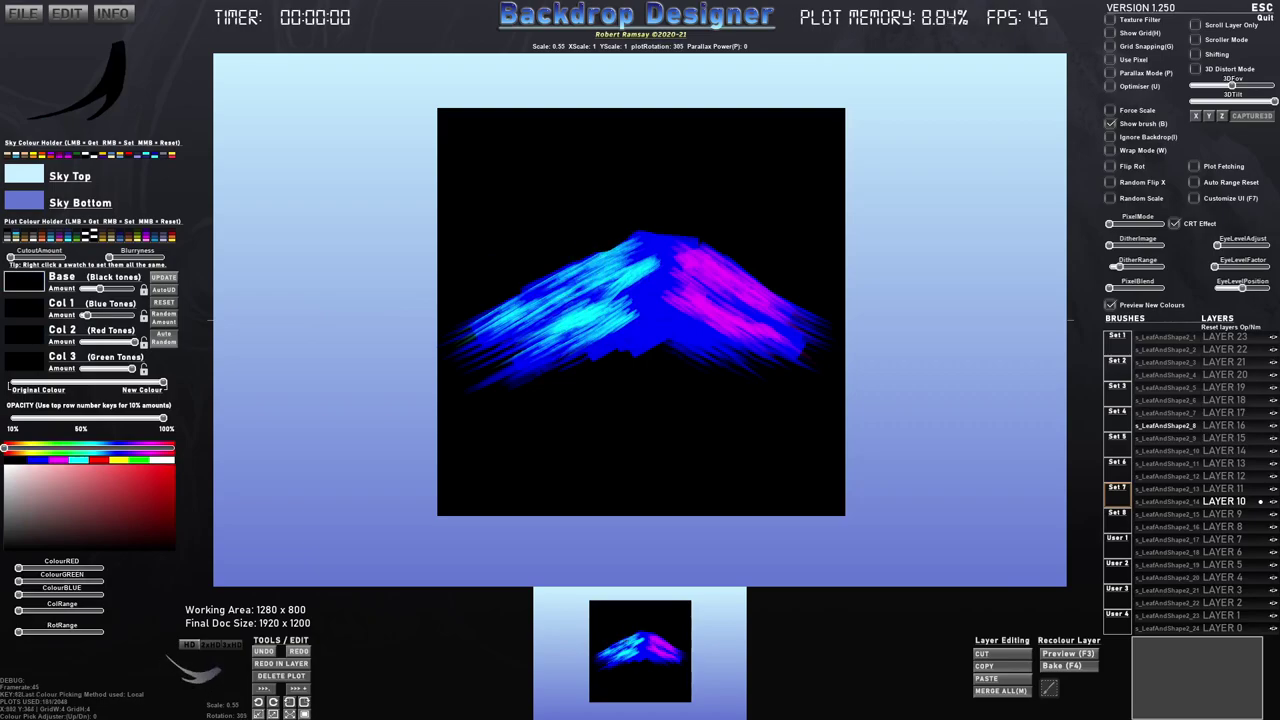
scroll(563, 244, up, 3)
key(e)
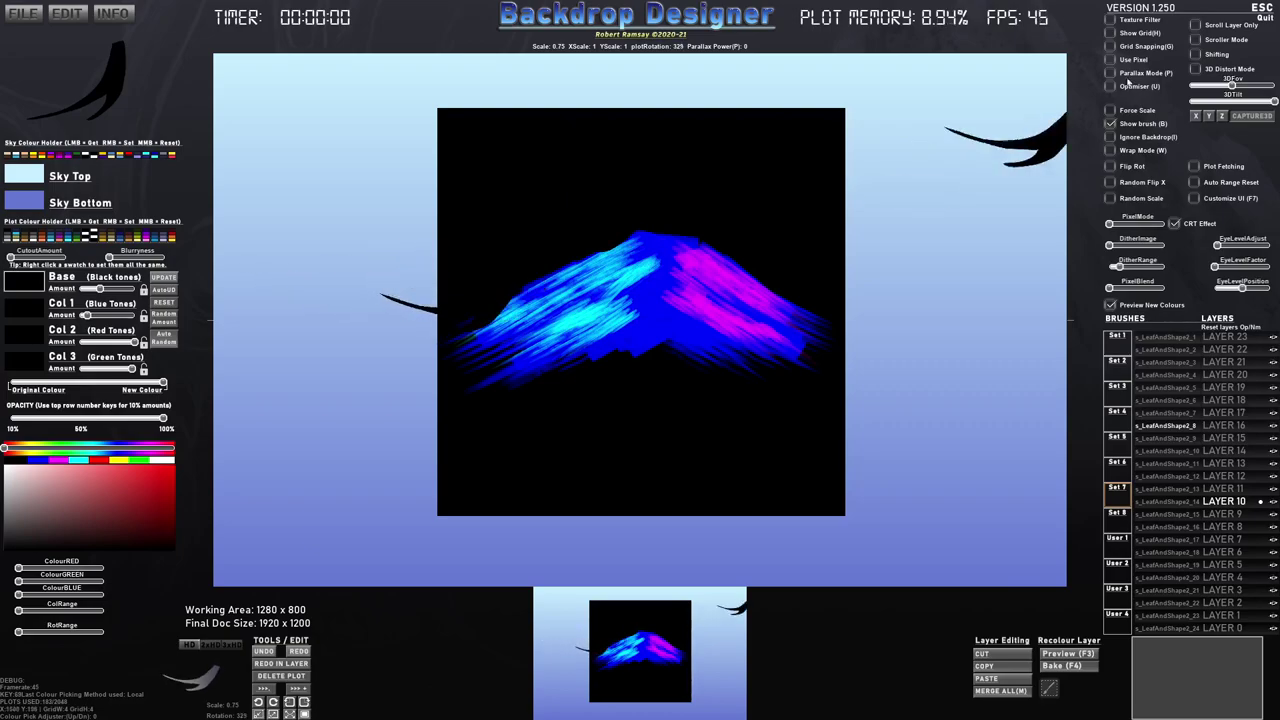
key(r)
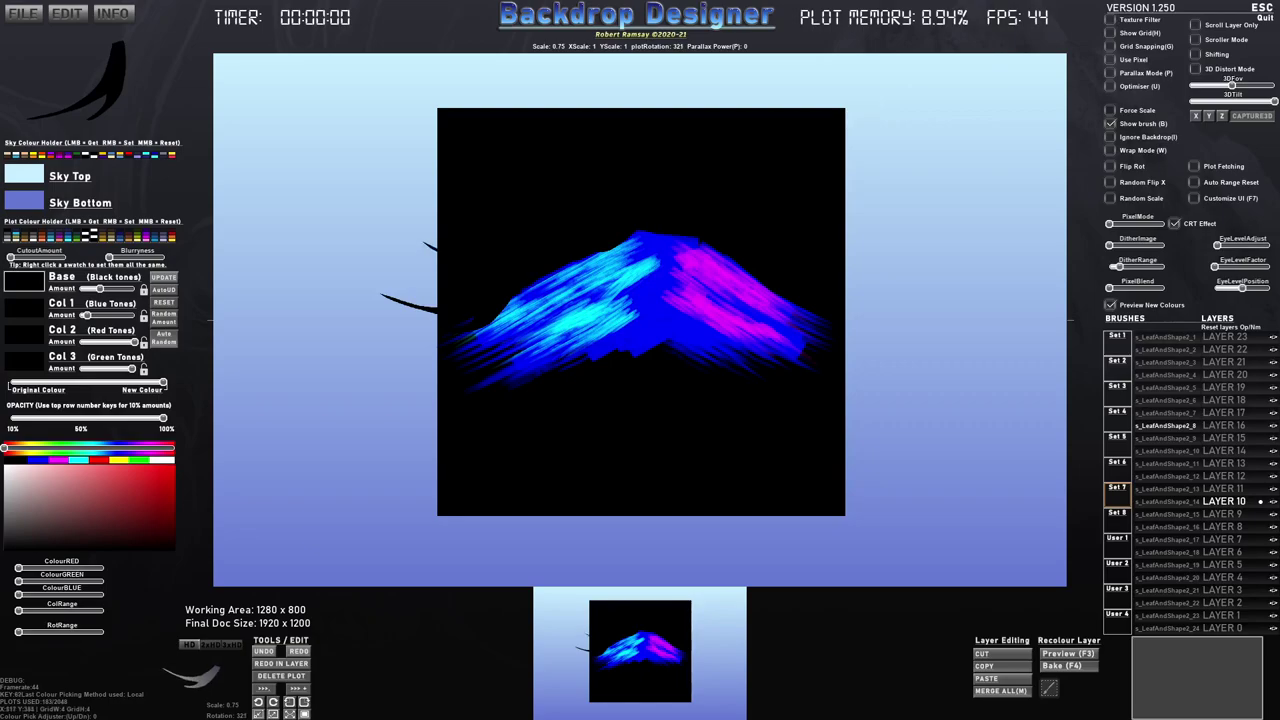
scroll(537, 276, up, 2)
scroll(517, 283, down, 1)
Mirror the black curve brush horizontally and trim the upper right edge of the shape at about scale 0.50.
key(x)
scroll(715, 260, up, 4)
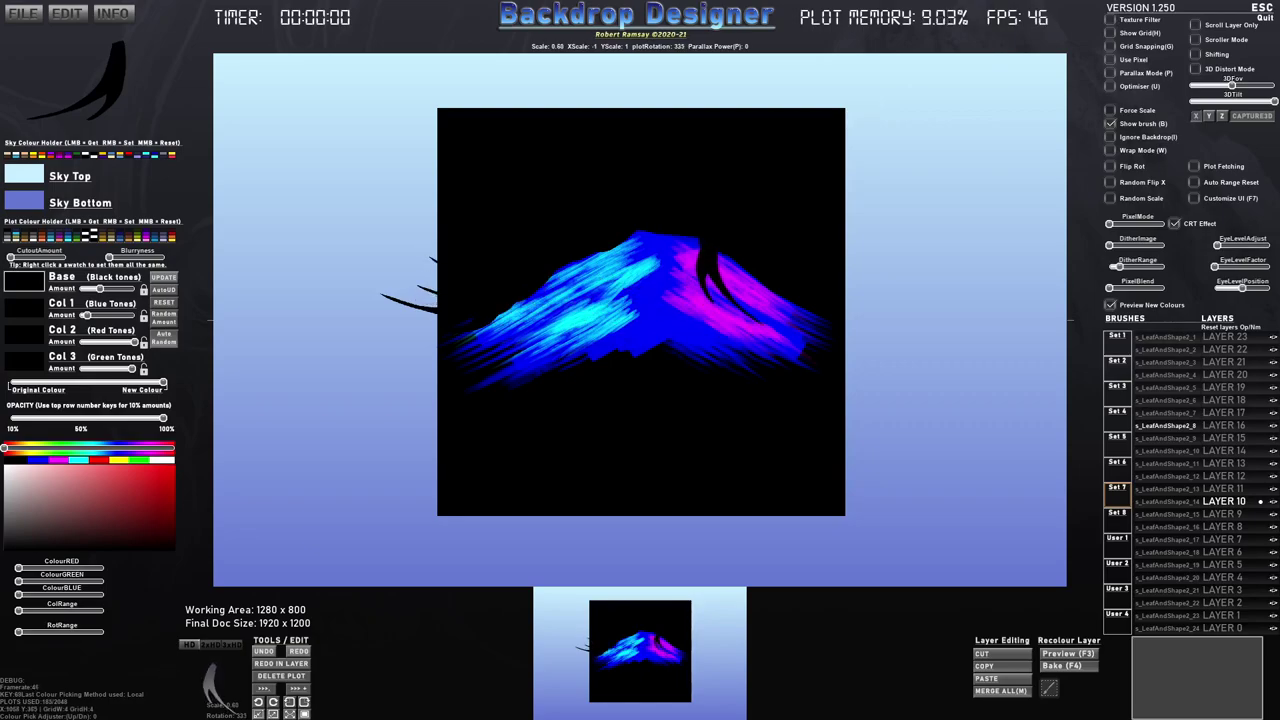
scroll(715, 257, down, 3)
scroll(716, 258, up, 6)
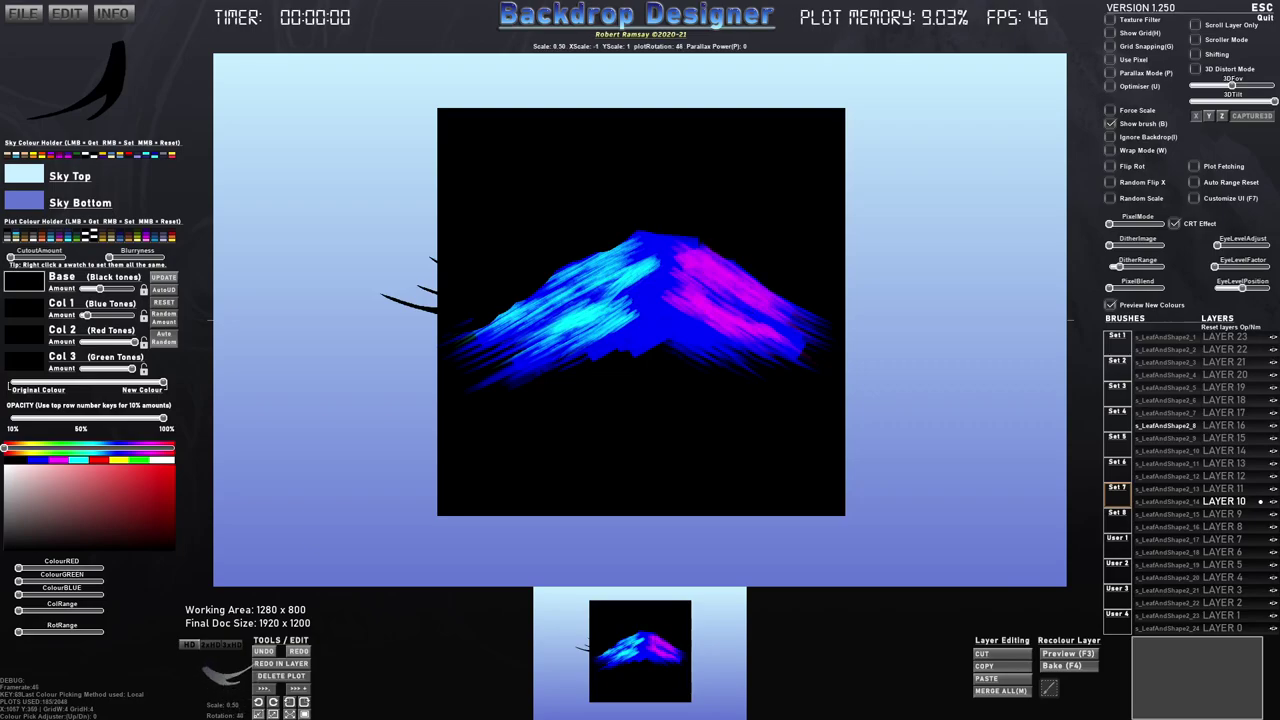
click(720, 249)
scroll(791, 296, down, 1)
scroll(783, 297, up, 1)
click(771, 281)
scroll(700, 345, down, 1)
Cut thin black curved notches into the lower edge around the centre, varying the brush's scale and rotation.
key(r)
key(e)
scroll(612, 342, down, 2)
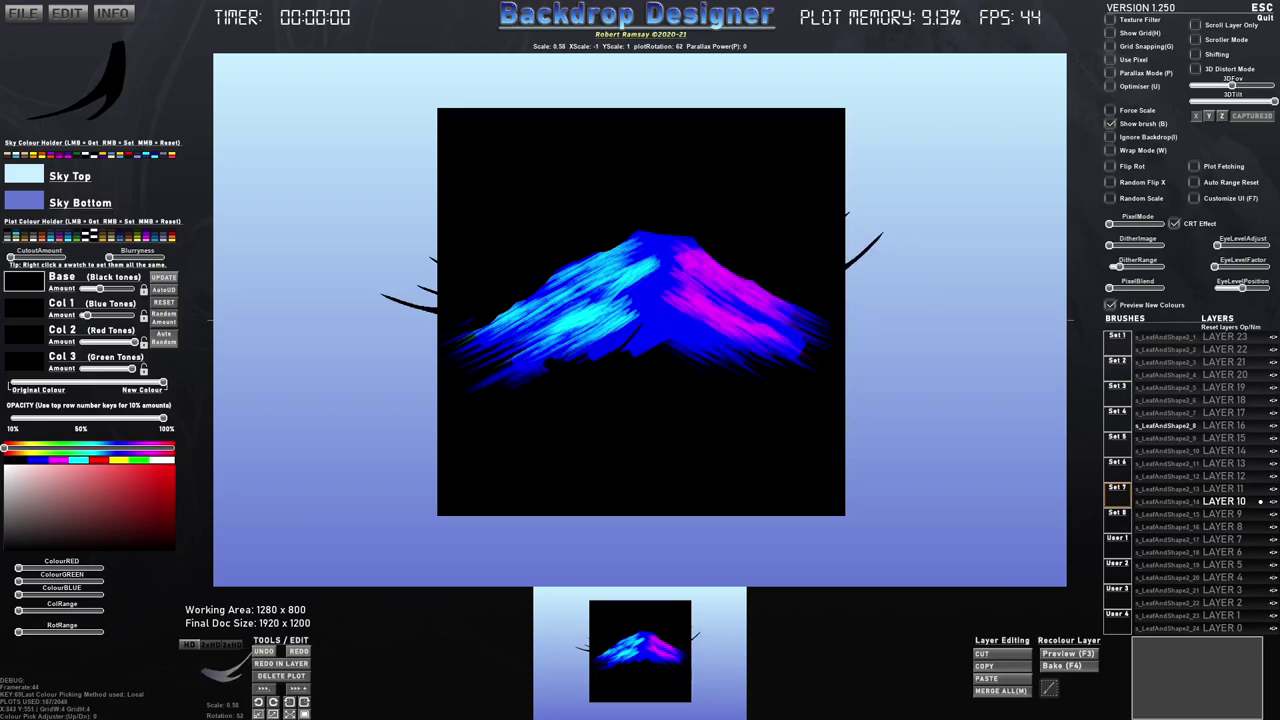
scroll(636, 332, up, 4)
scroll(628, 361, down, 1)
click(629, 361)
scroll(652, 355, down, 1)
key(d)
scroll(690, 362, up, 5)
scroll(712, 330, up, 8)
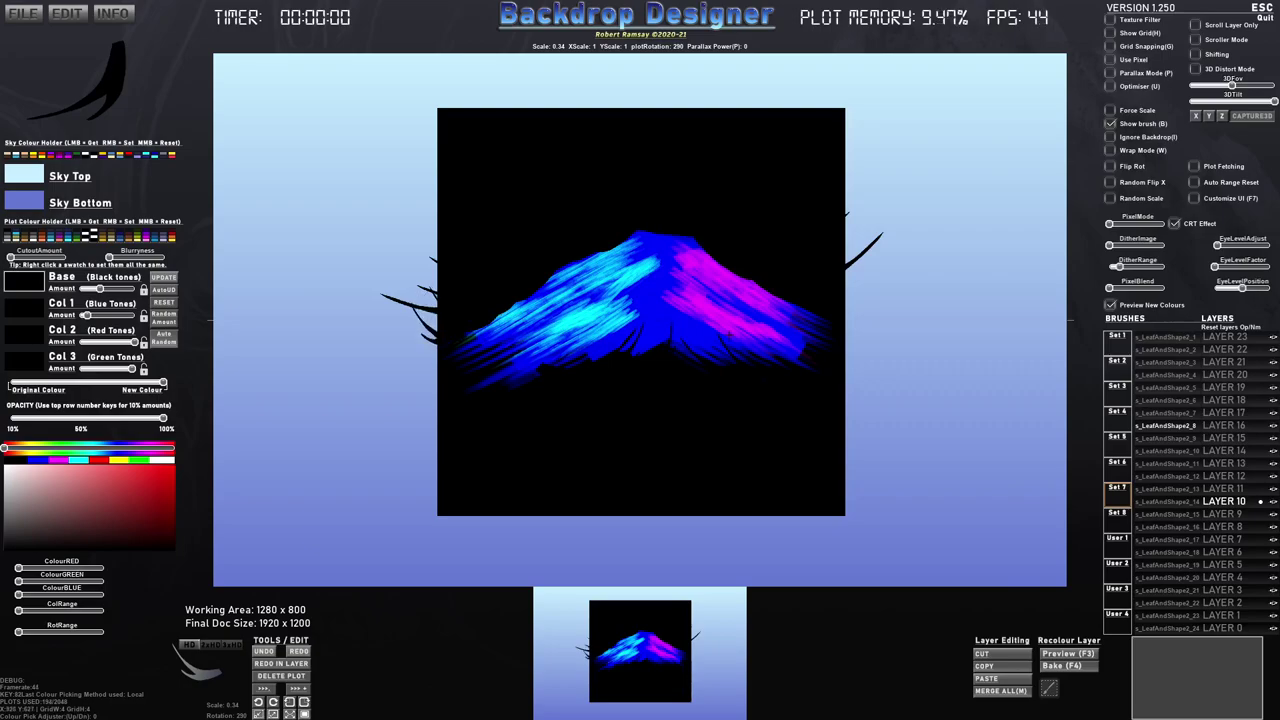
Capture the area around the painted shape as a new brush named Temp1 and clear all plot data from the canvas.
click(1049, 688)
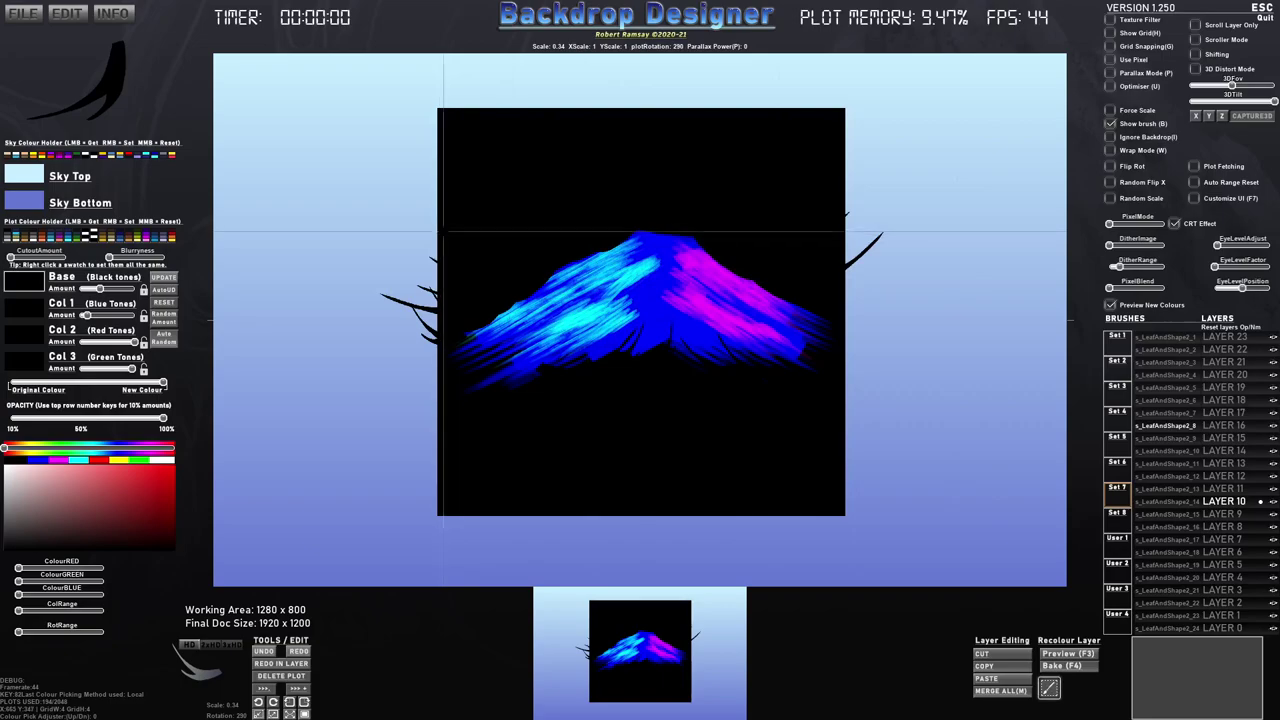
mouse_move(444, 223)
mouse_down()
mouse_move(444, 235)
mouse_move(823, 405)
mouse_move(840, 401)
mouse_up()
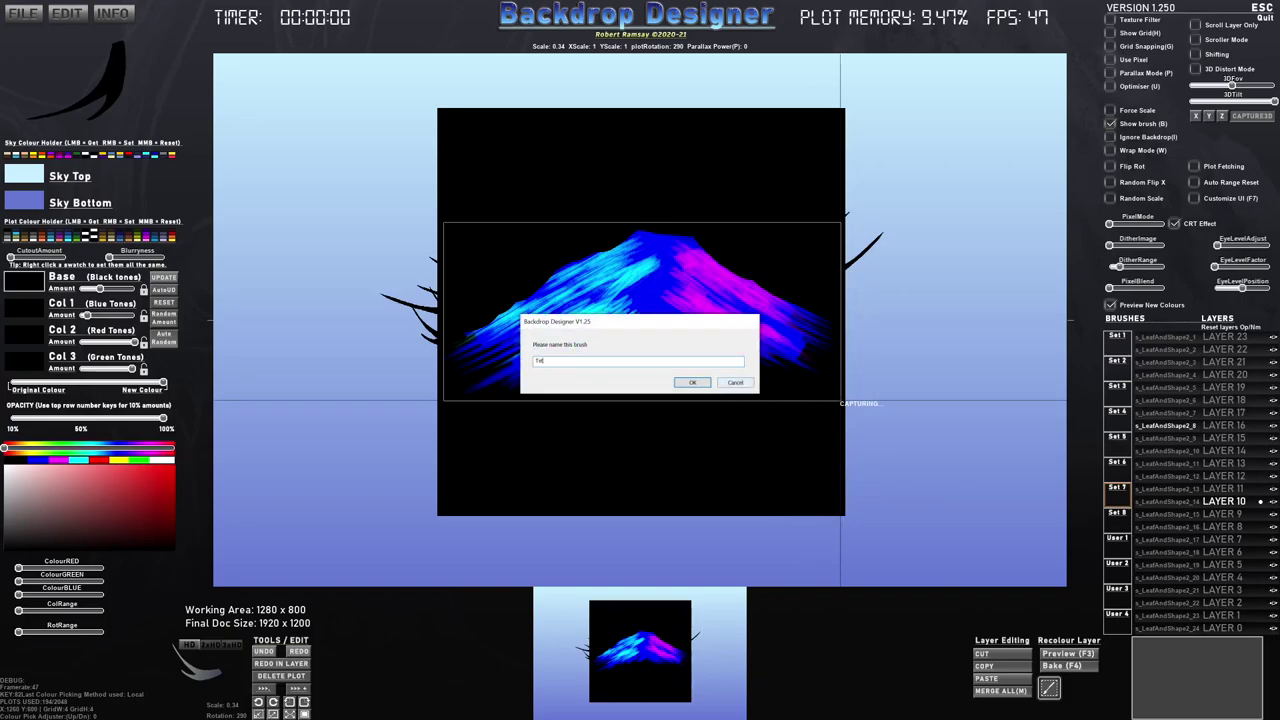
key(Return)
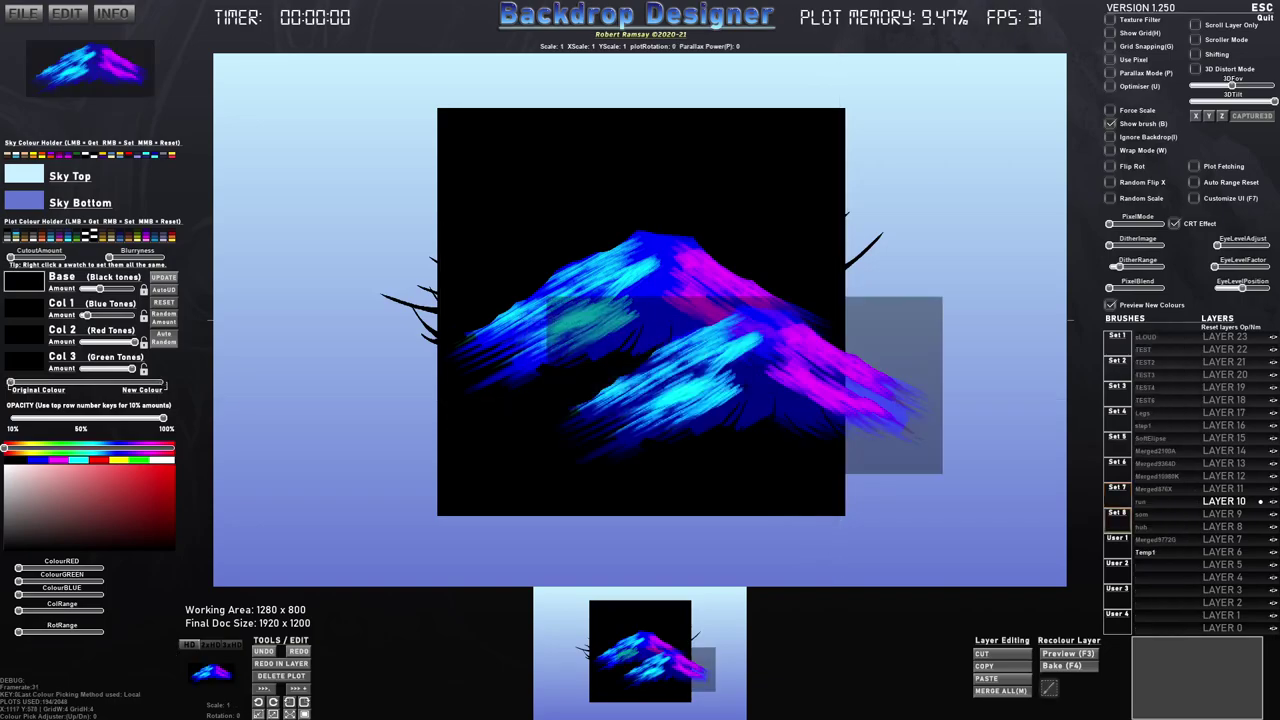
key(ctrl)
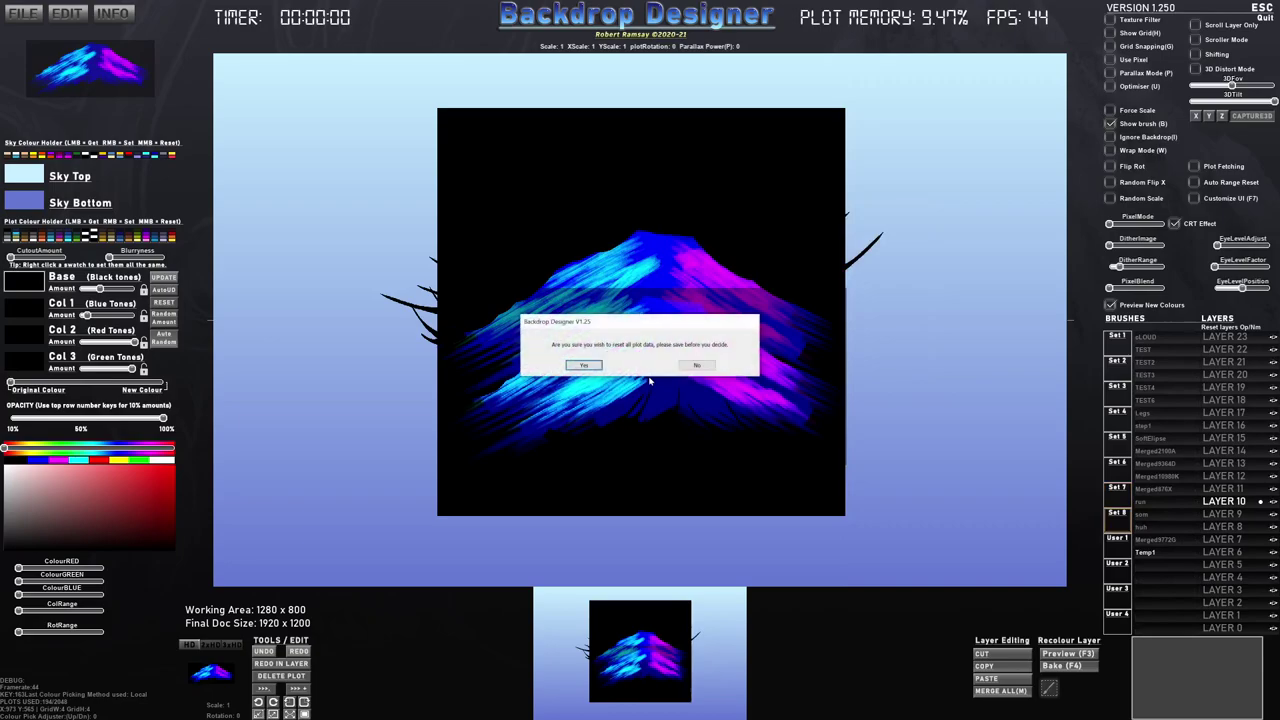
click(590, 366)
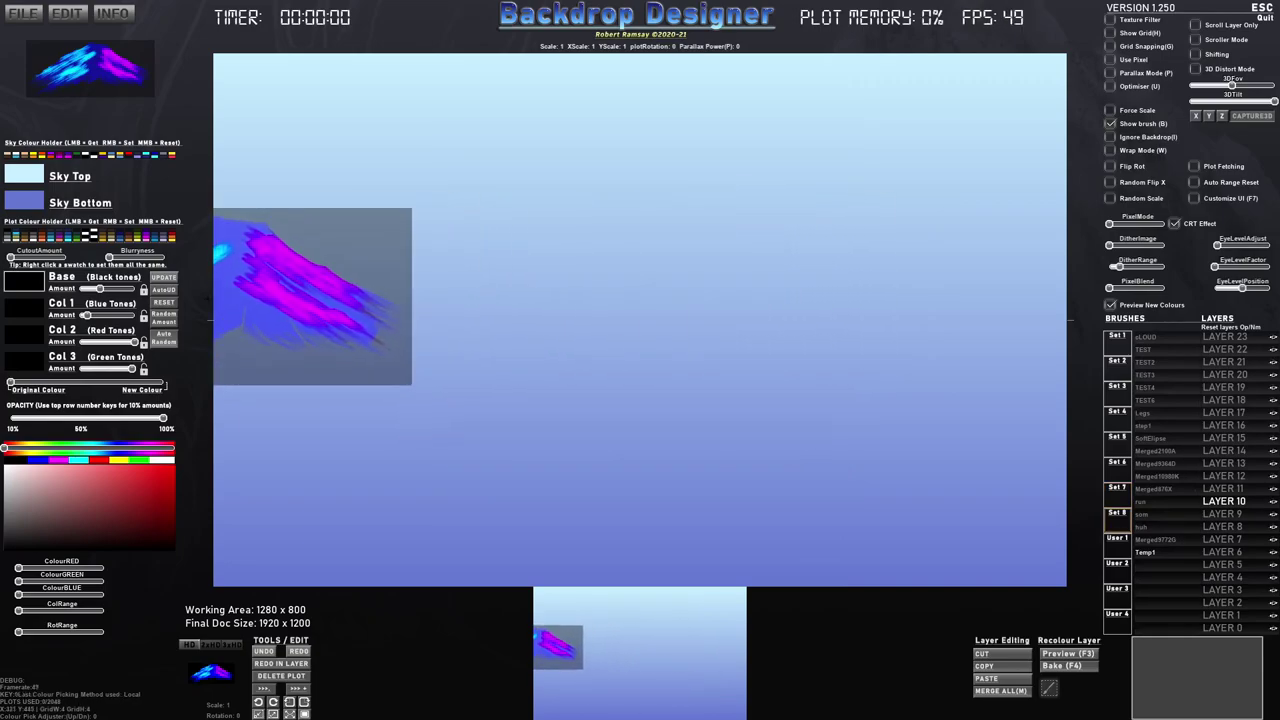
Reset the colour amounts, switch the Temp1 brush fully to original colour, and lower the Base amount to its minimum.
click(173, 302)
key(F2)
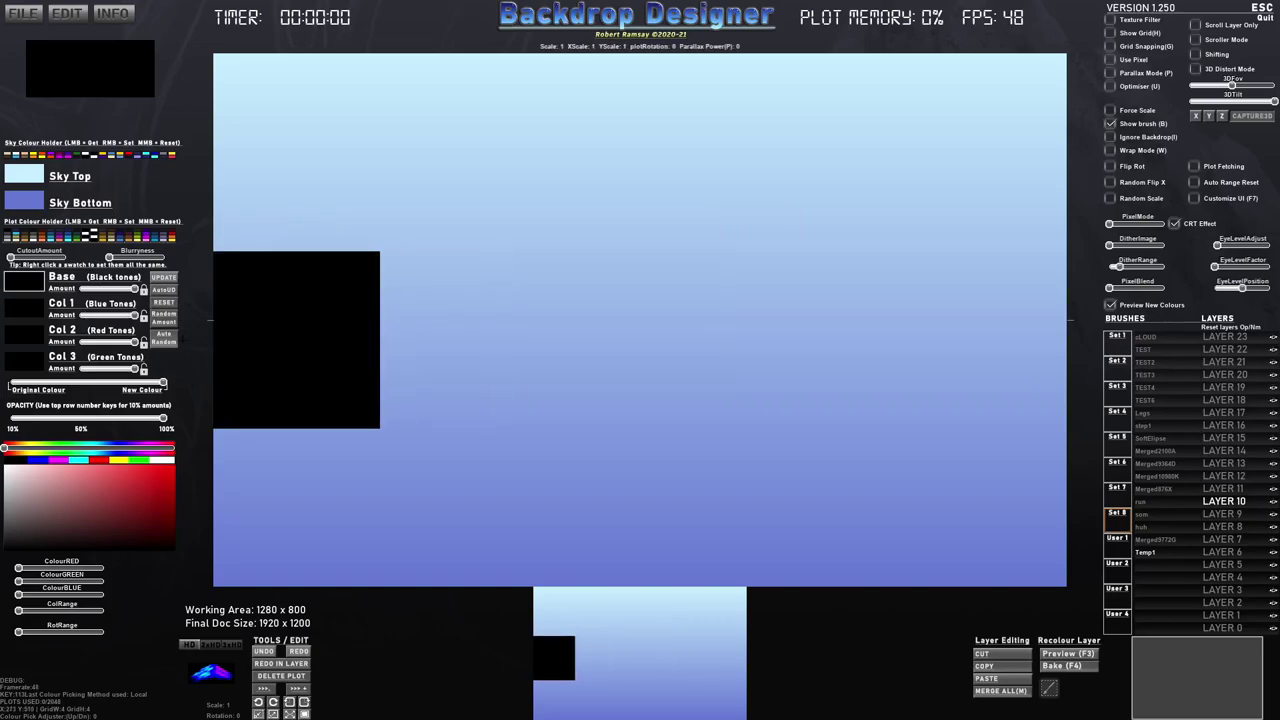
drag(88, 382, 8, 382)
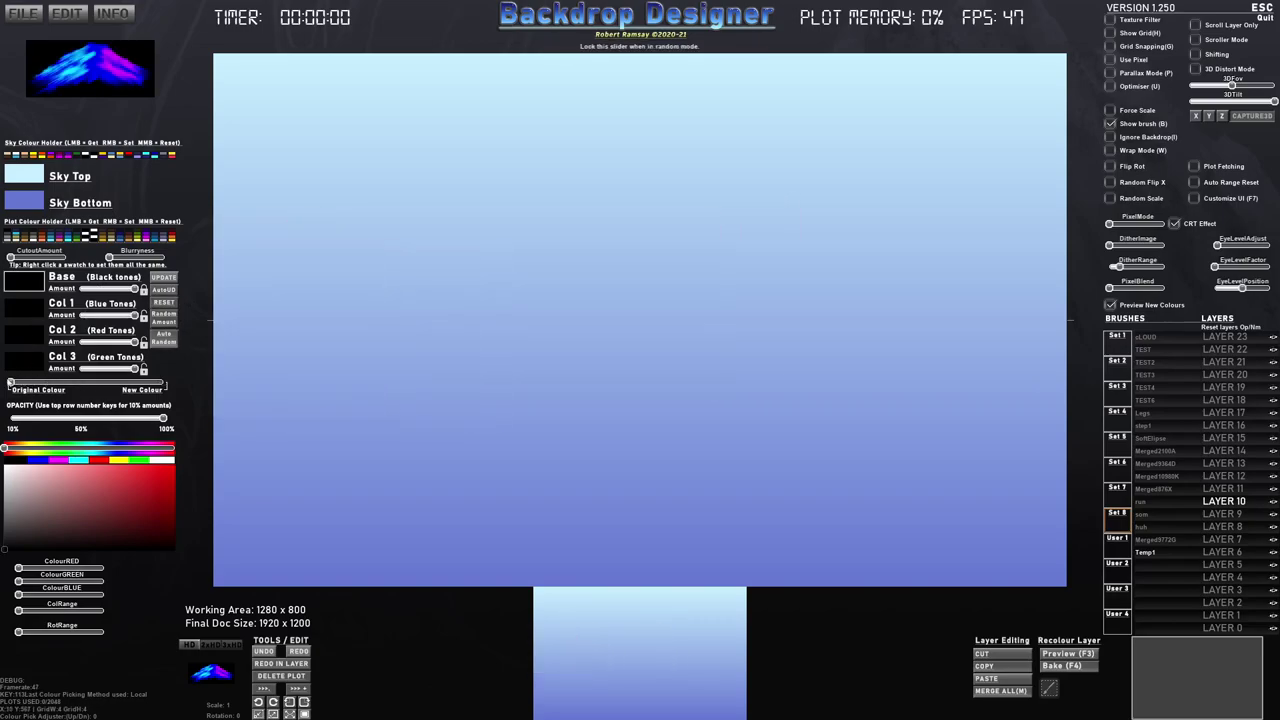
drag(120, 287, 79, 289)
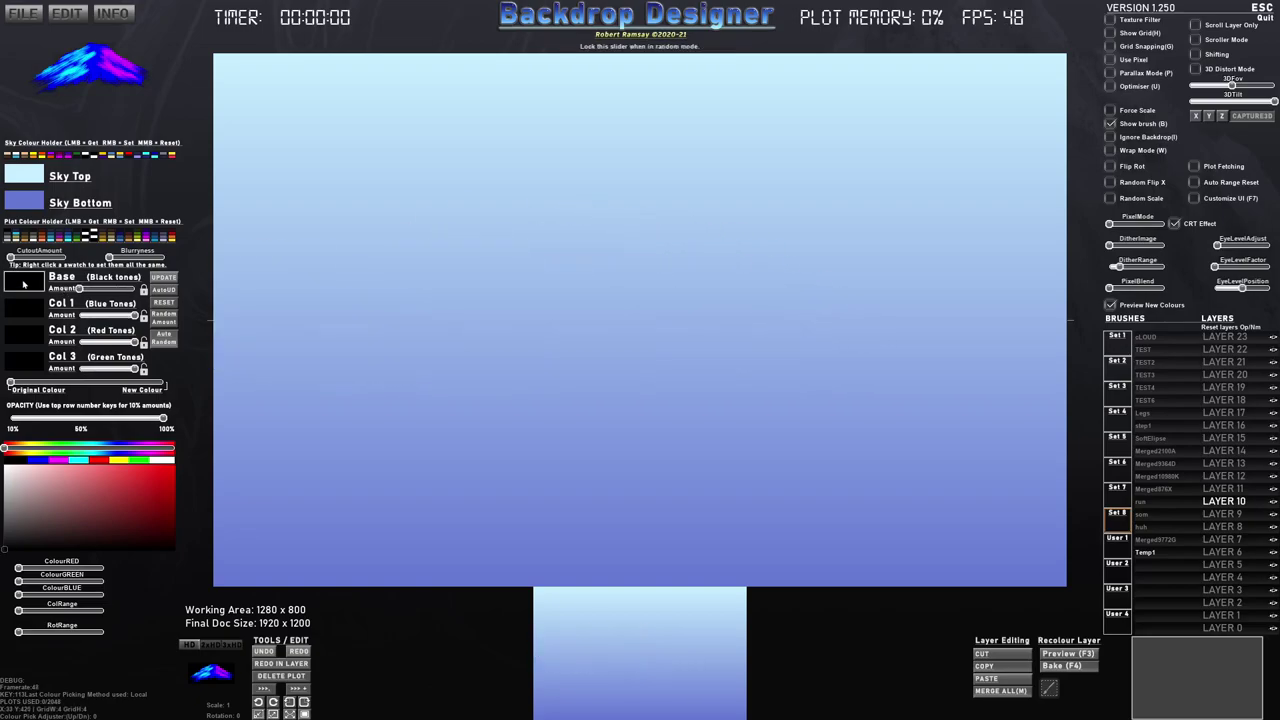
Set all four brush colours to pure blue and stamp the shape once in its original colours near the canvas's upper centre.
click(42, 460)
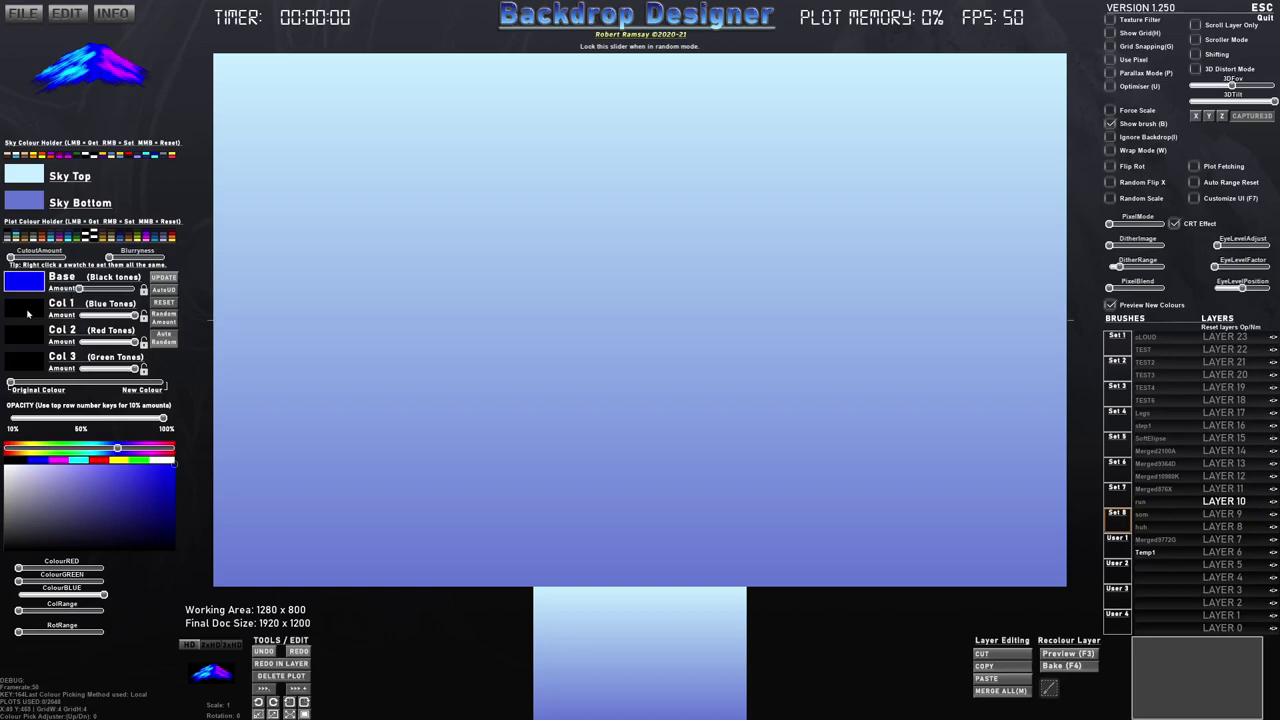
right_click(32, 283)
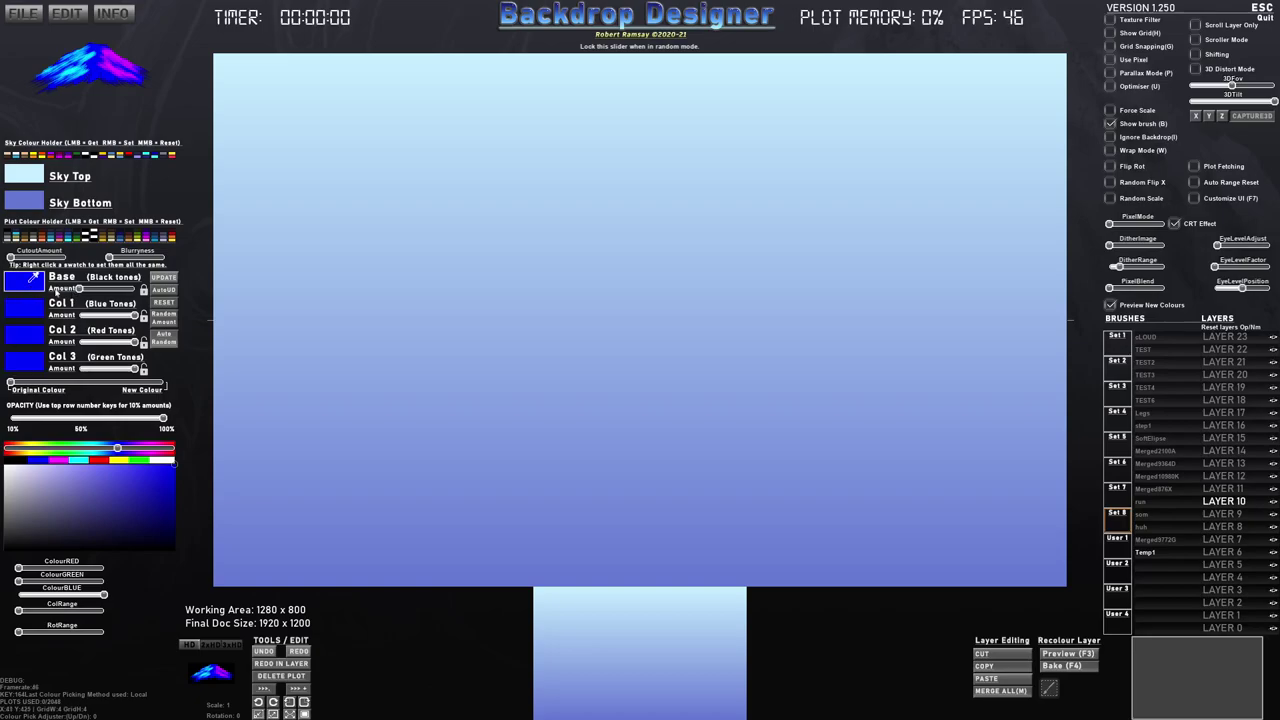
scroll(633, 309, down, 4)
scroll(630, 310, up, 5)
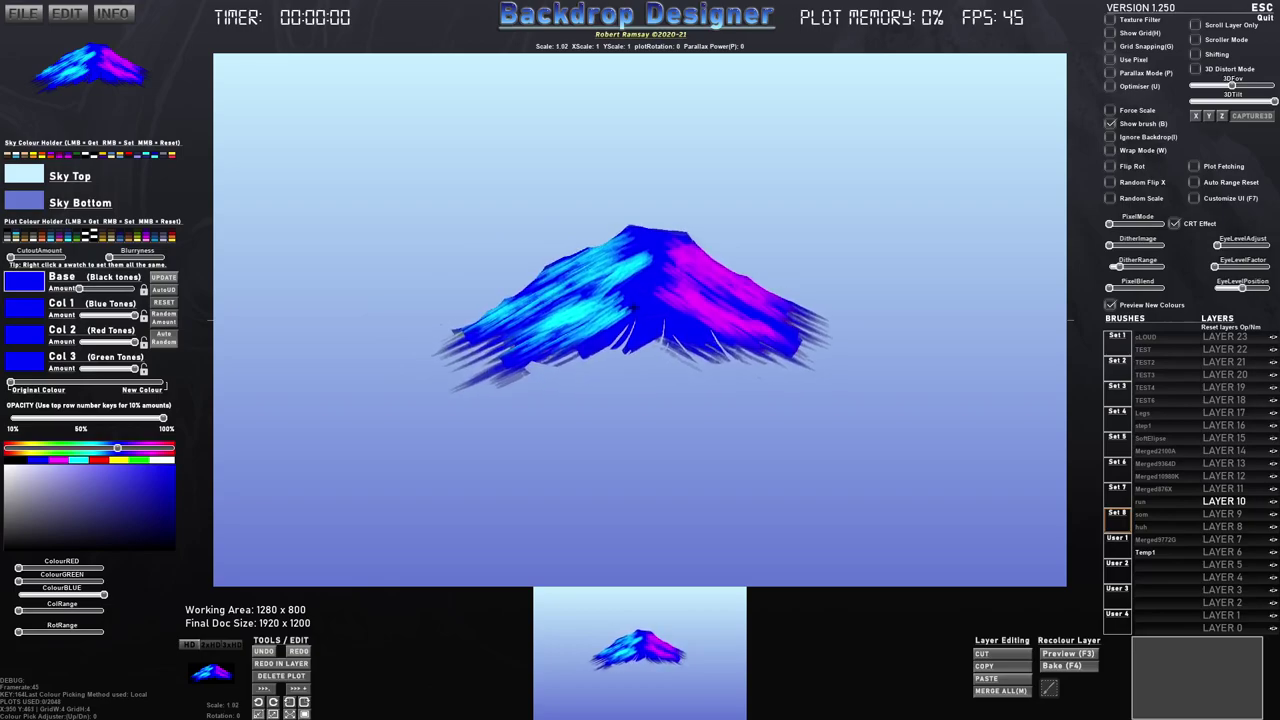
scroll(633, 307, down, 4)
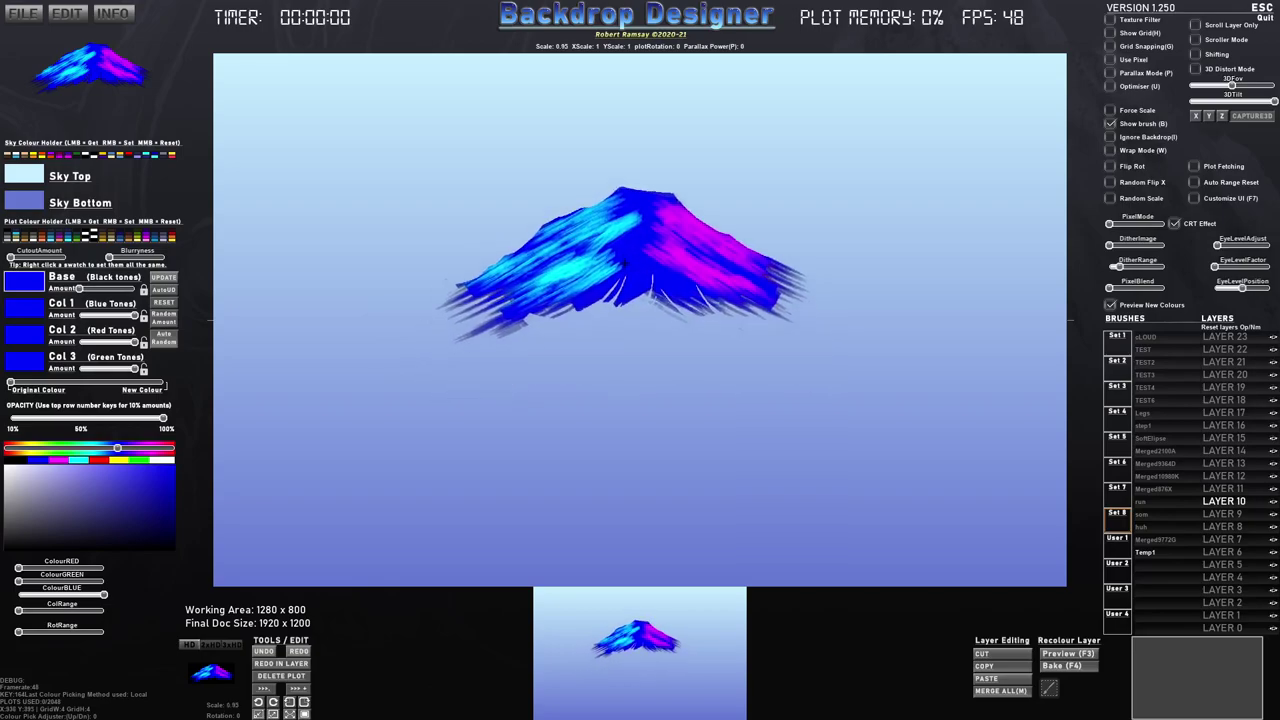
click(638, 189)
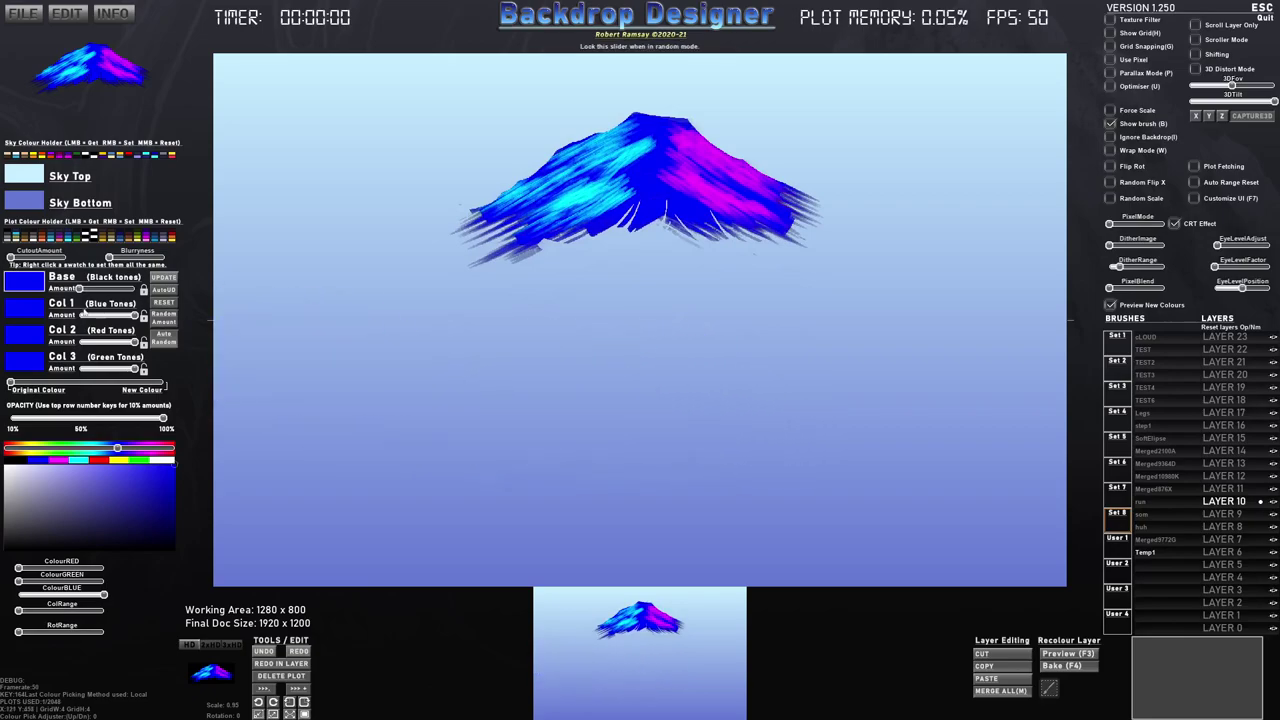
Switch the brush fully to new colours and set all four swatches to a dark bluish grey.
click(22, 314)
drag(12, 383, 170, 386)
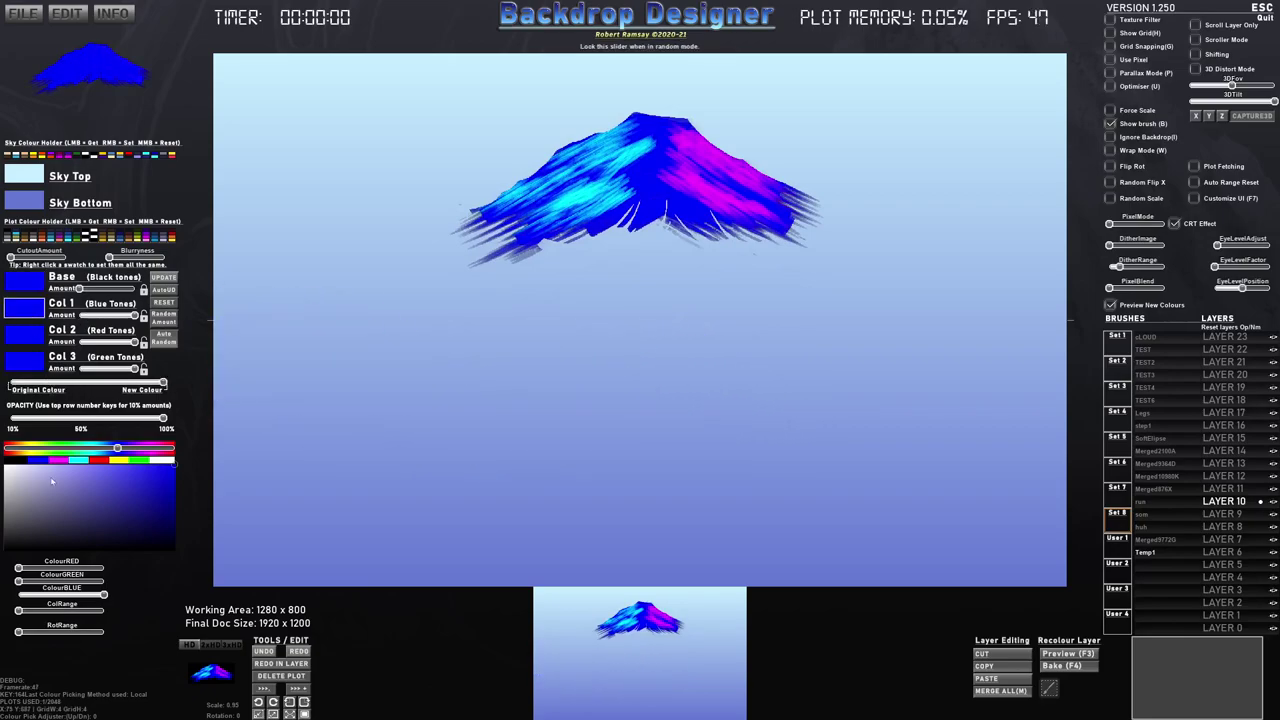
click(26, 528)
click(28, 338)
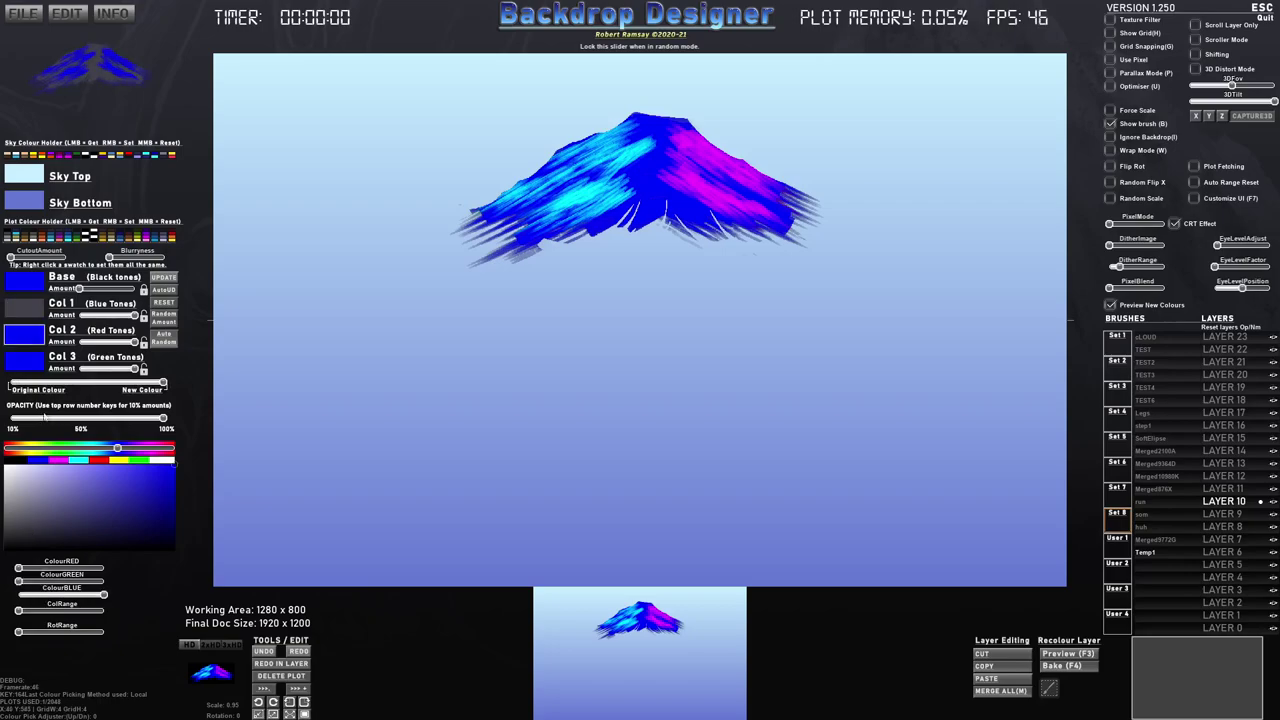
click(33, 291)
right_click(30, 312)
click(30, 312)
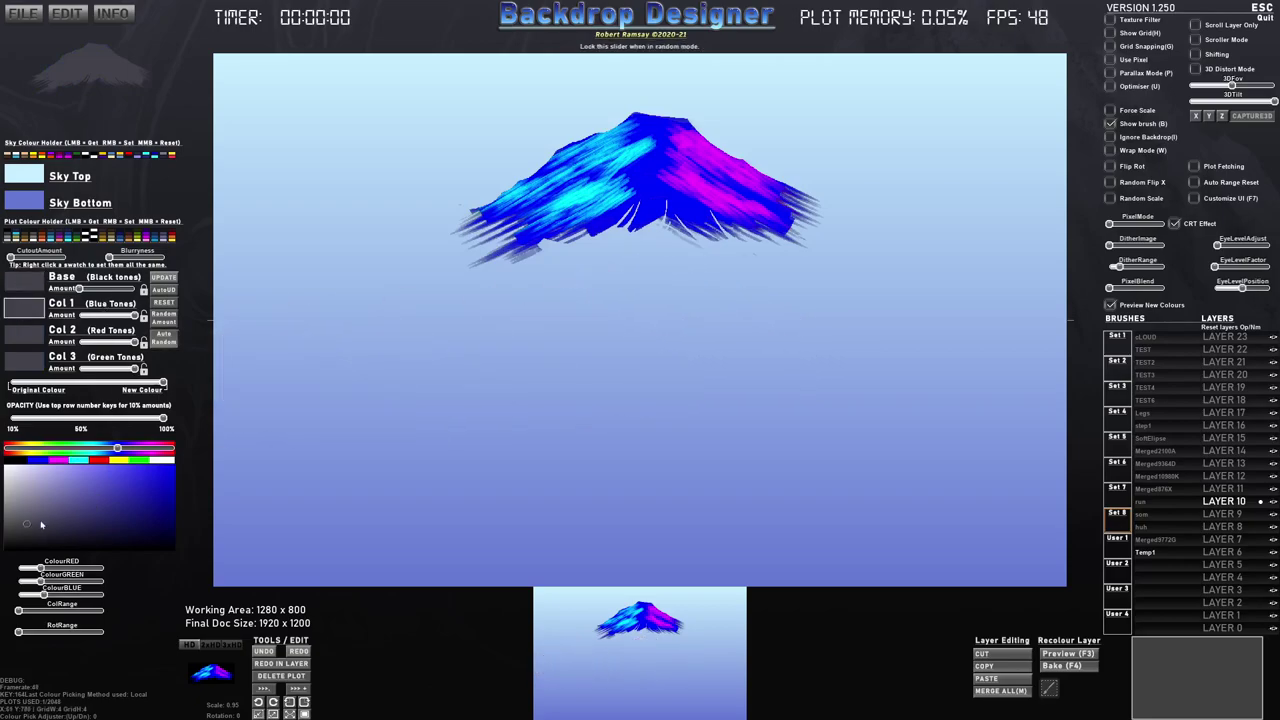
Set Col 2 to a brownish gold and Col 3 to a brighter yellow for the two slopes of the brush.
click(29, 337)
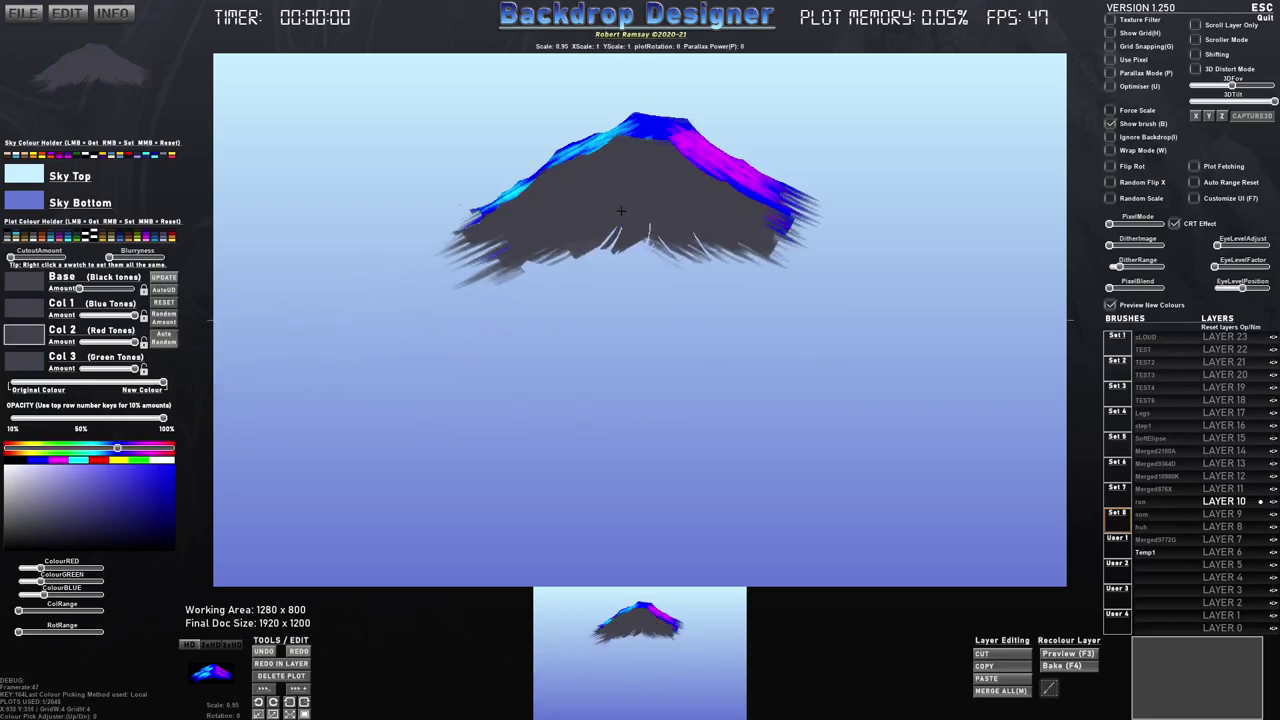
drag(118, 449, 25, 450)
drag(122, 498, 150, 503)
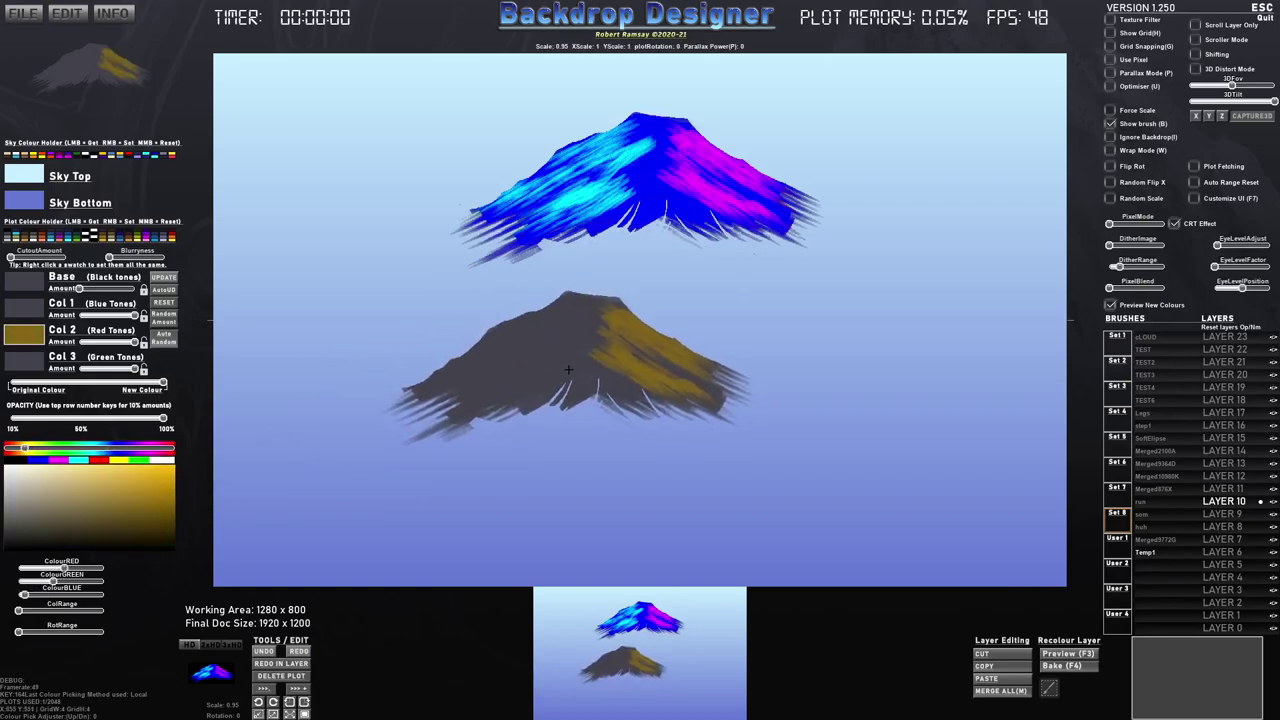
click(23, 363)
drag(91, 451, 28, 450)
drag(130, 508, 155, 485)
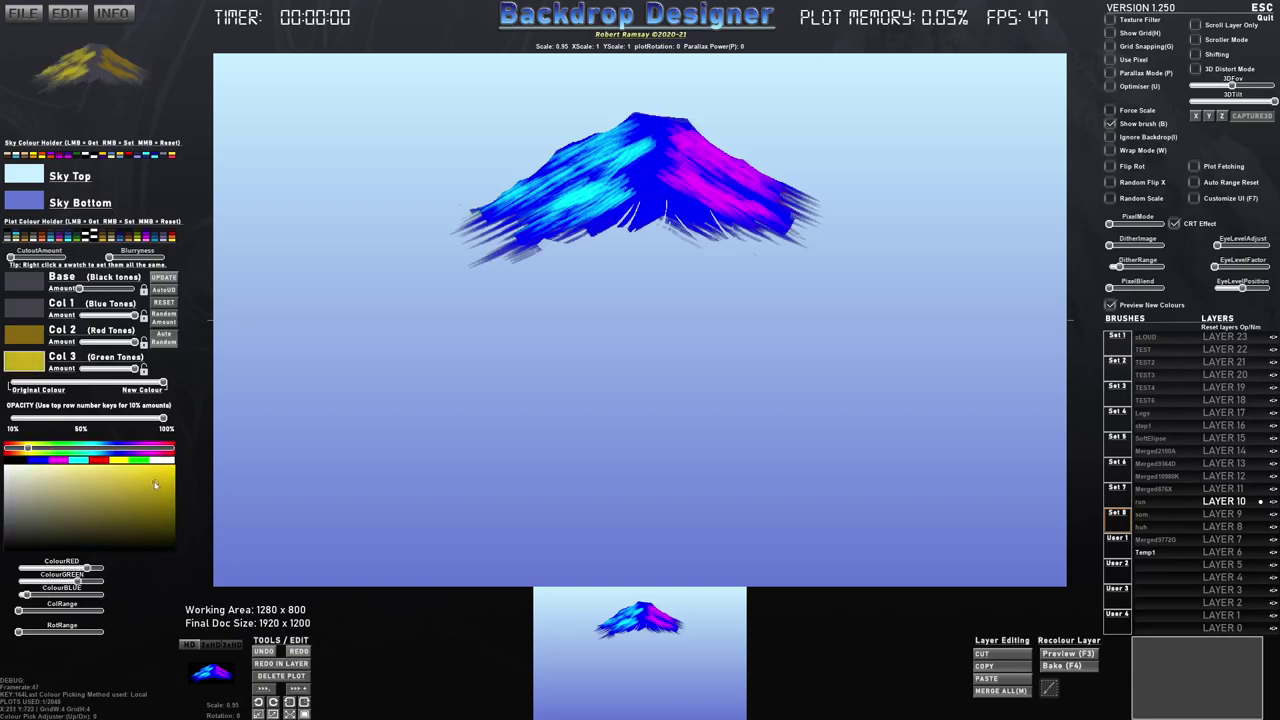
Stamp overlapping copies of the yellow and brown mountain at scale 0.82 across the lower half of the canvas.
scroll(615, 354, down, 5)
scroll(615, 354, up, 3)
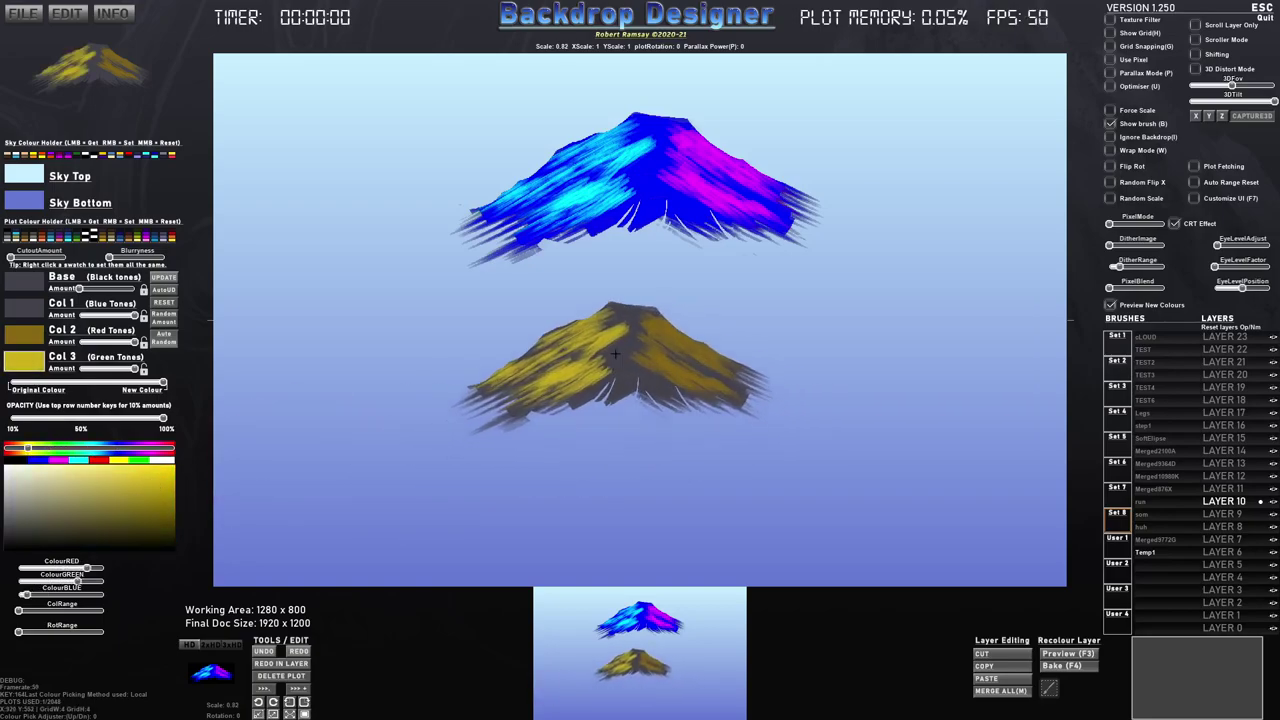
click(617, 333)
click(541, 361)
click(662, 380)
mouse_move(715, 391)
mouse_down()
mouse_move(760, 429)
mouse_move(564, 449)
mouse_up()
click(481, 445)
click(441, 459)
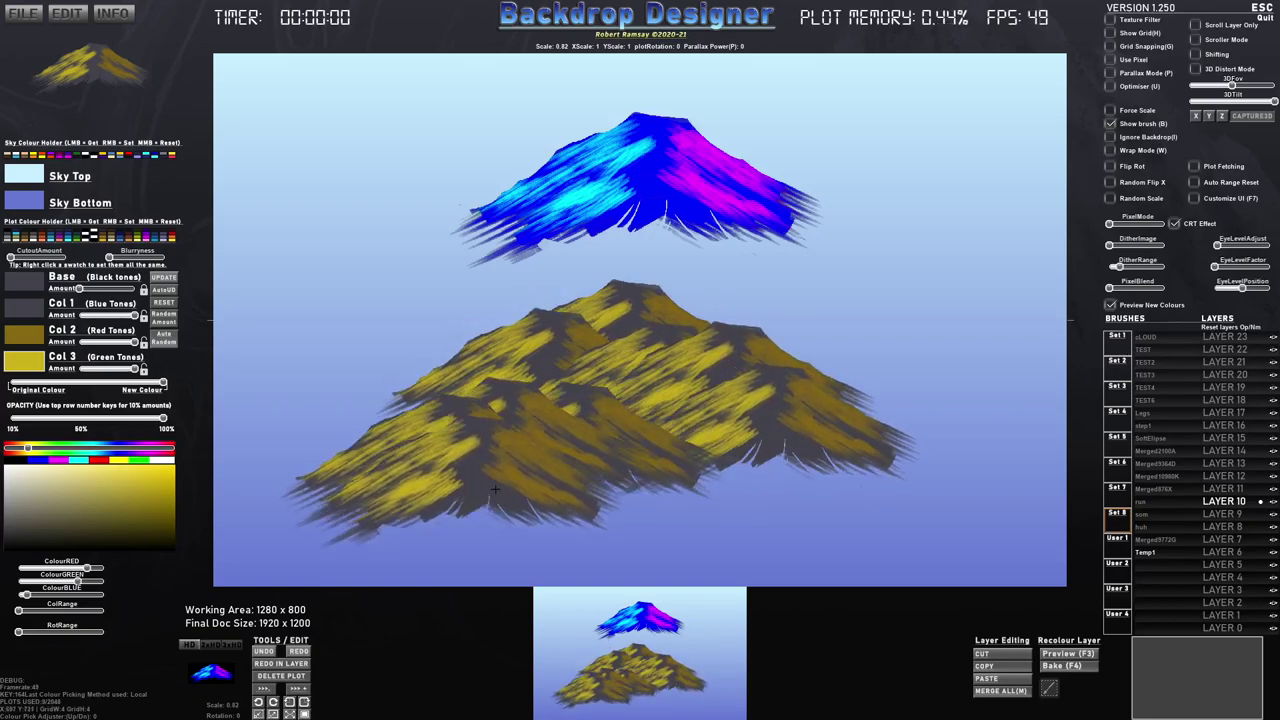
click(519, 492)
click(633, 485)
click(748, 481)
click(804, 466)
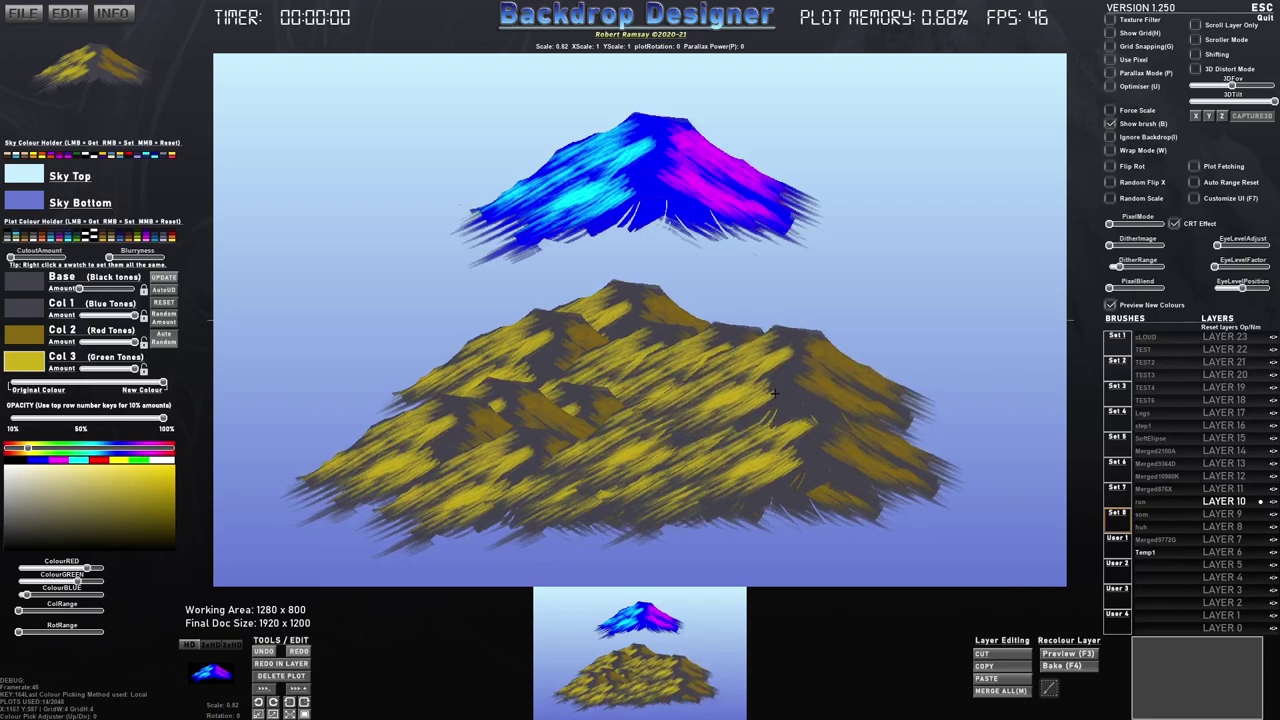
Clear all plot data and stamp a single yellow and brown peak near the canvas centre.
key(ctrl+n)
click(585, 366)
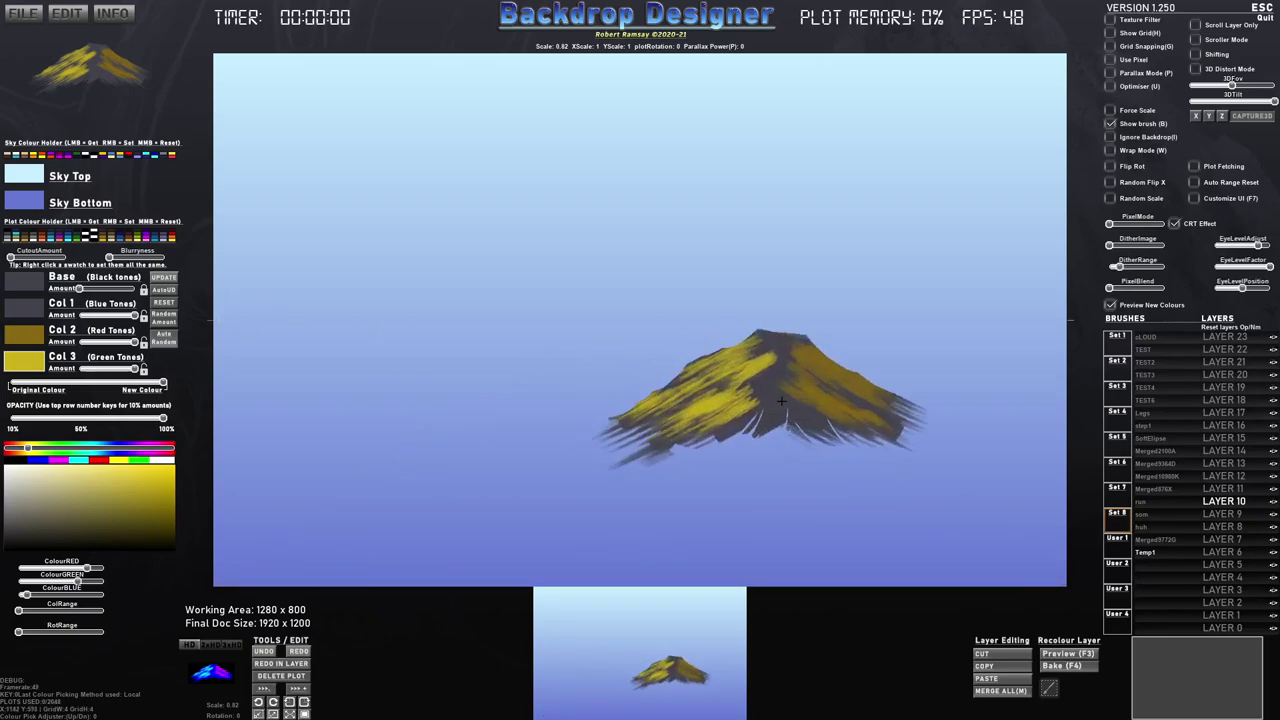
click(625, 350)
Build the mountain downwards with six overlapping unmirrored stamps below the peak, reducing the brush scale from 0.57 to 0.42.
scroll(600, 371, down, 2)
scroll(603, 371, down, 3)
key(x)
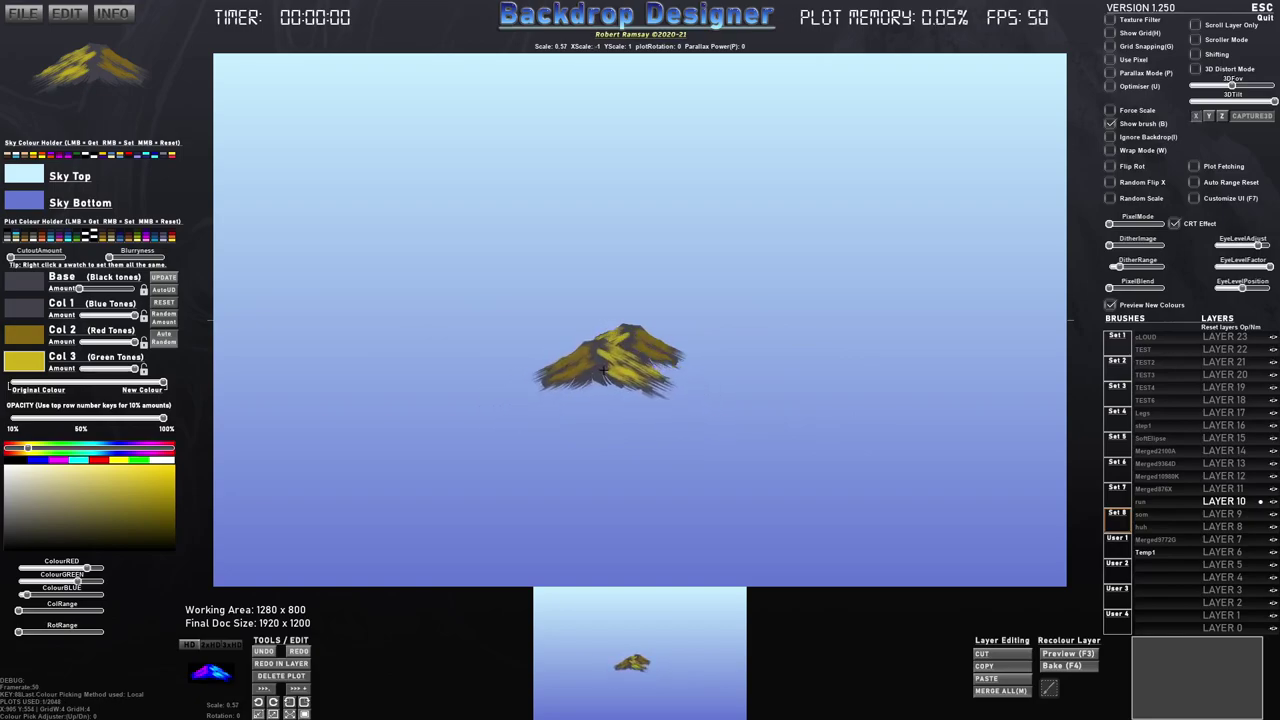
key(x)
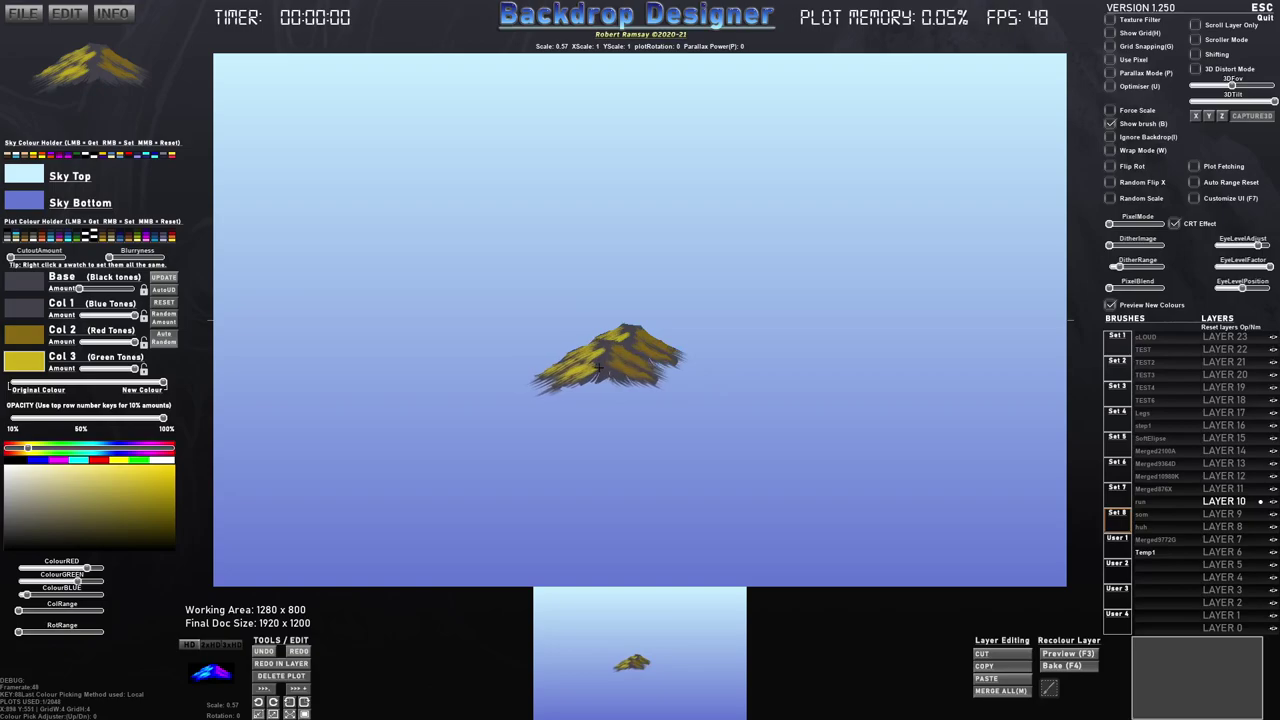
click(600, 371)
click(658, 372)
click(628, 378)
click(556, 411)
click(673, 425)
scroll(671, 425, down, 3)
click(671, 425)
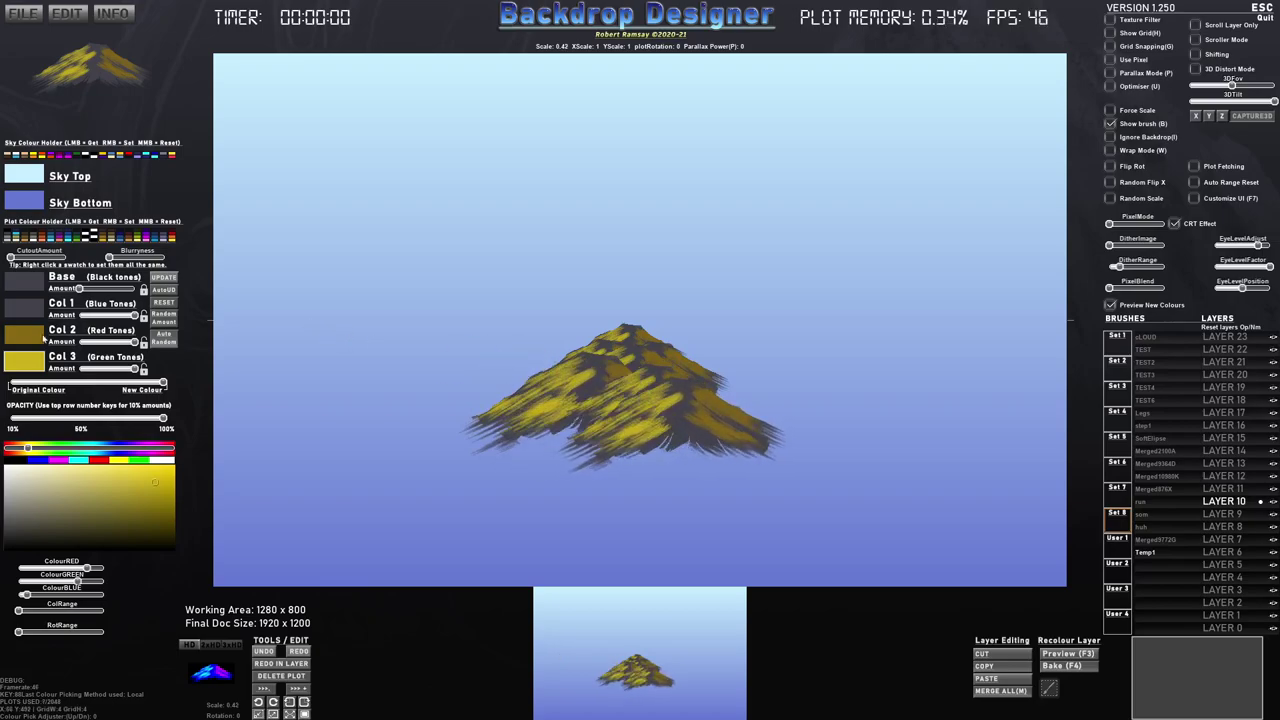
Lower the Col 1 and Col 2 amounts to minimum and stamp yellow-only streaks over the mountain's left slope at scale 0.42.
drag(124, 344, 78, 315)
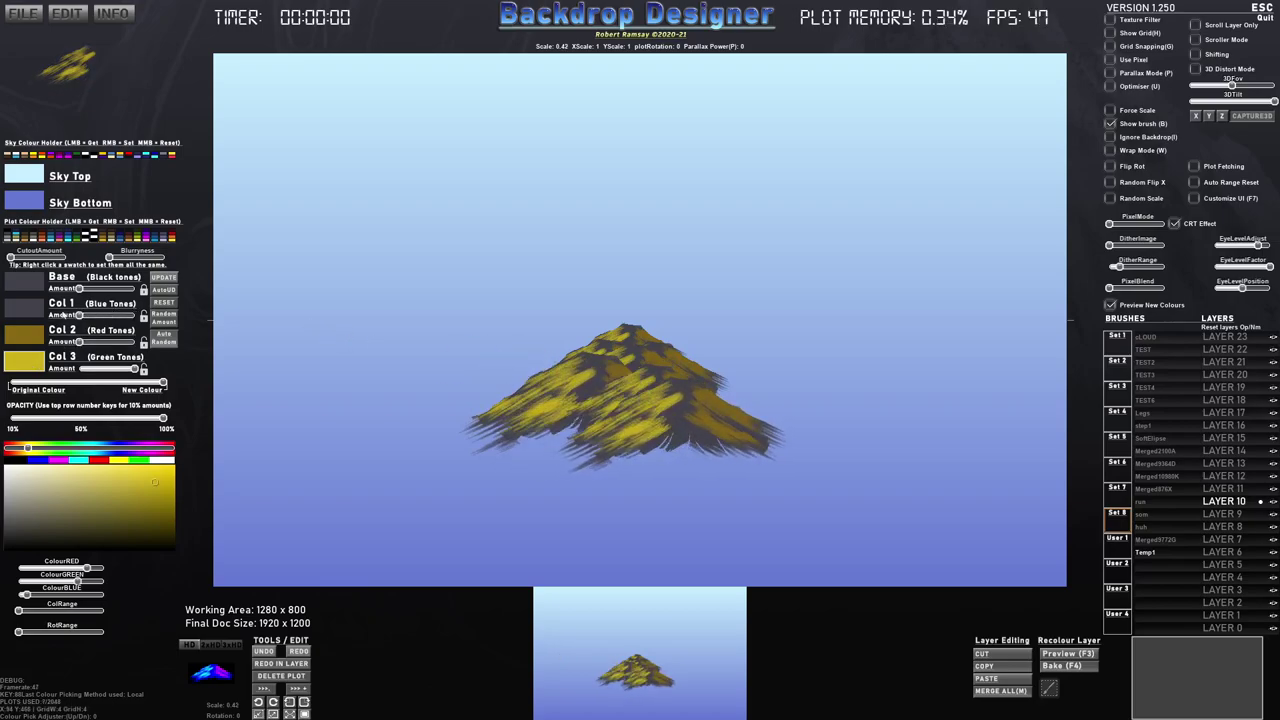
click(592, 395)
click(583, 393)
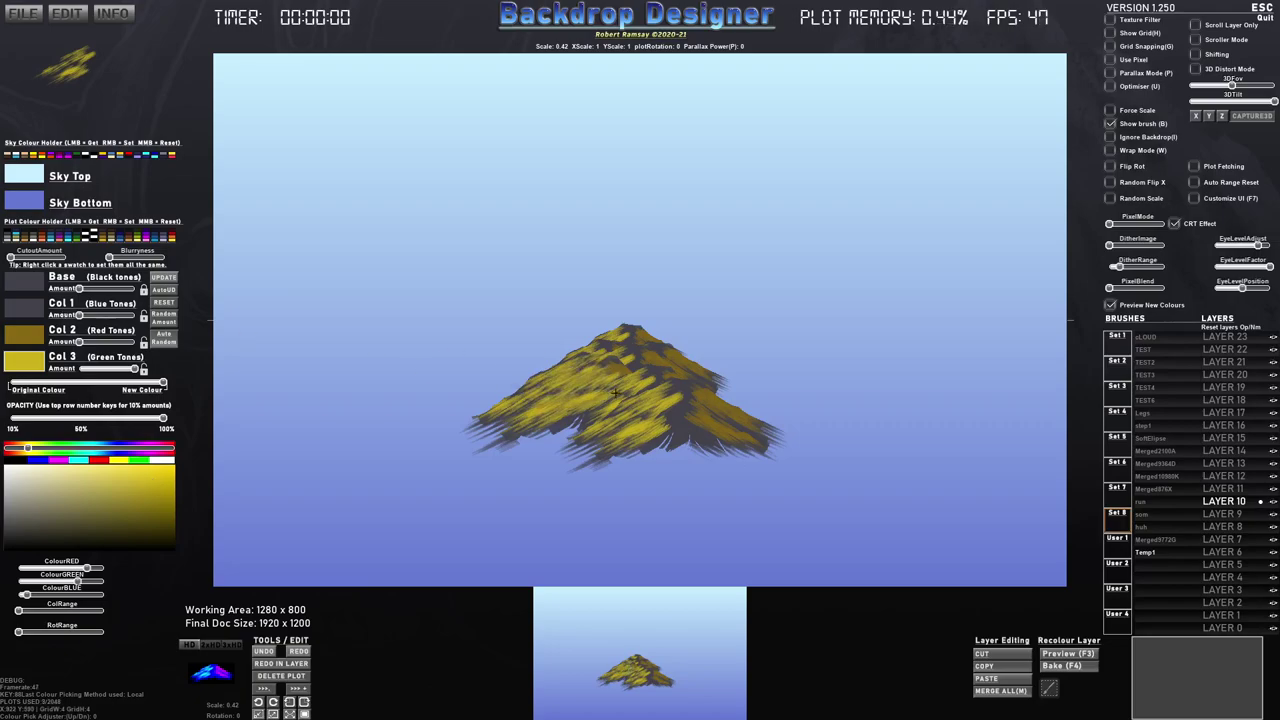
click(613, 379)
Restore the Col 2 amount, minimise Col 3, blend brown streaks over the right slope down to scale 0.25, and set all swatches to brown.
drag(92, 340, 136, 341)
drag(133, 368, 84, 368)
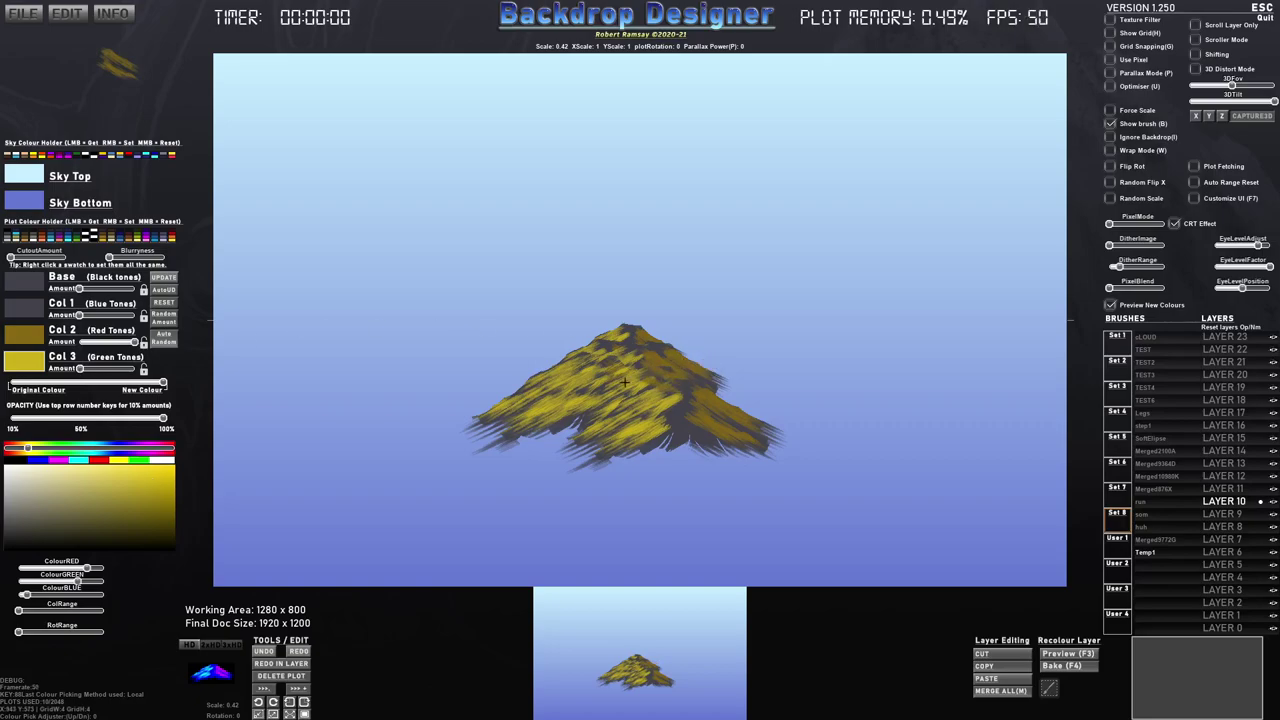
click(642, 408)
click(639, 423)
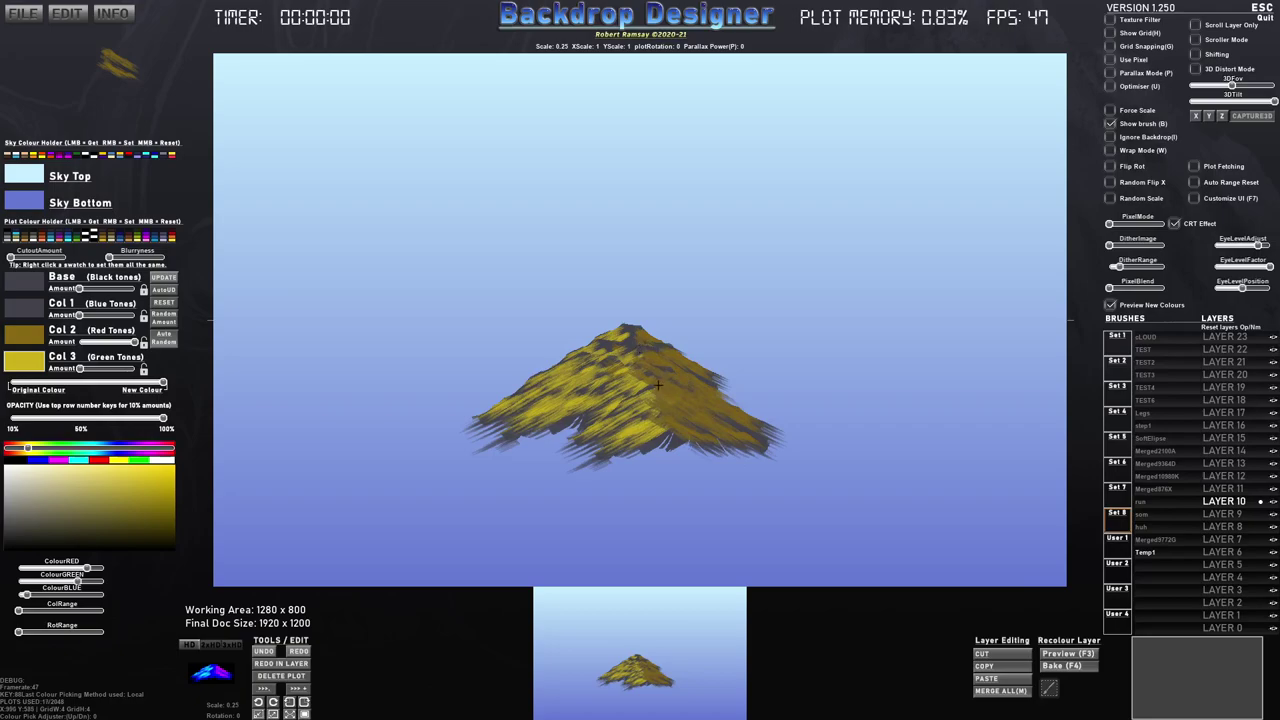
click(613, 408)
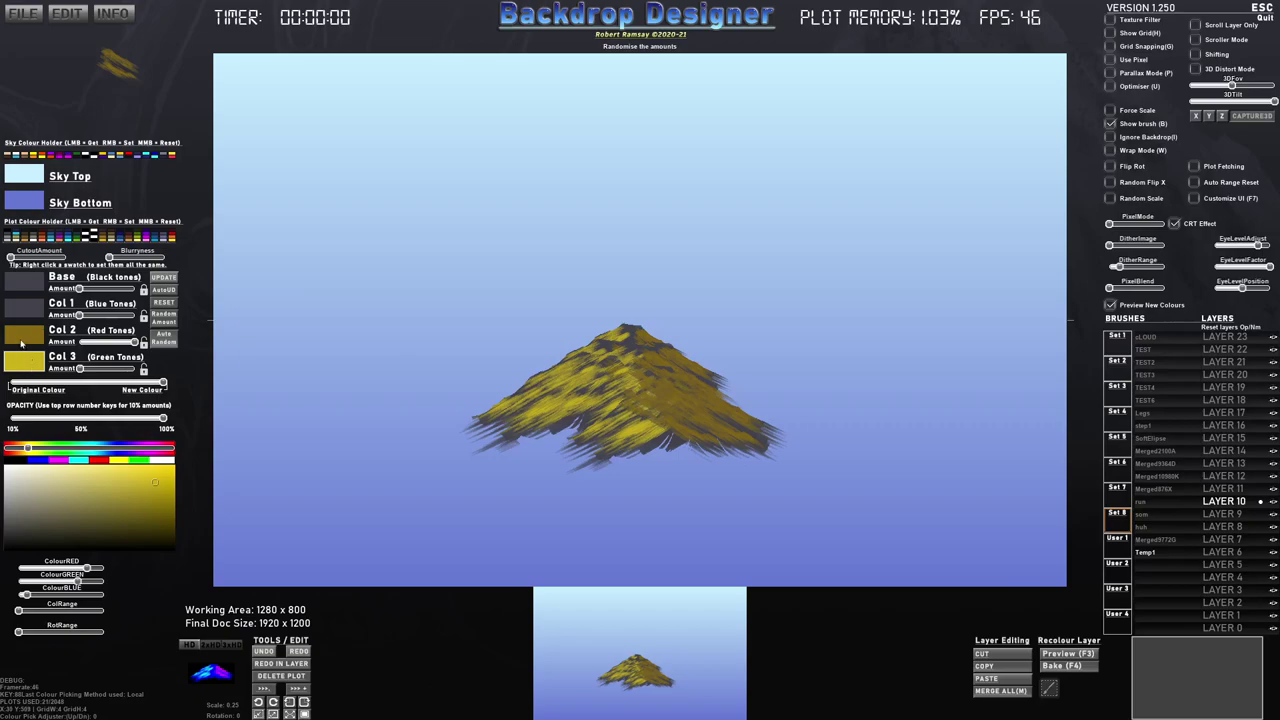
right_click(27, 338)
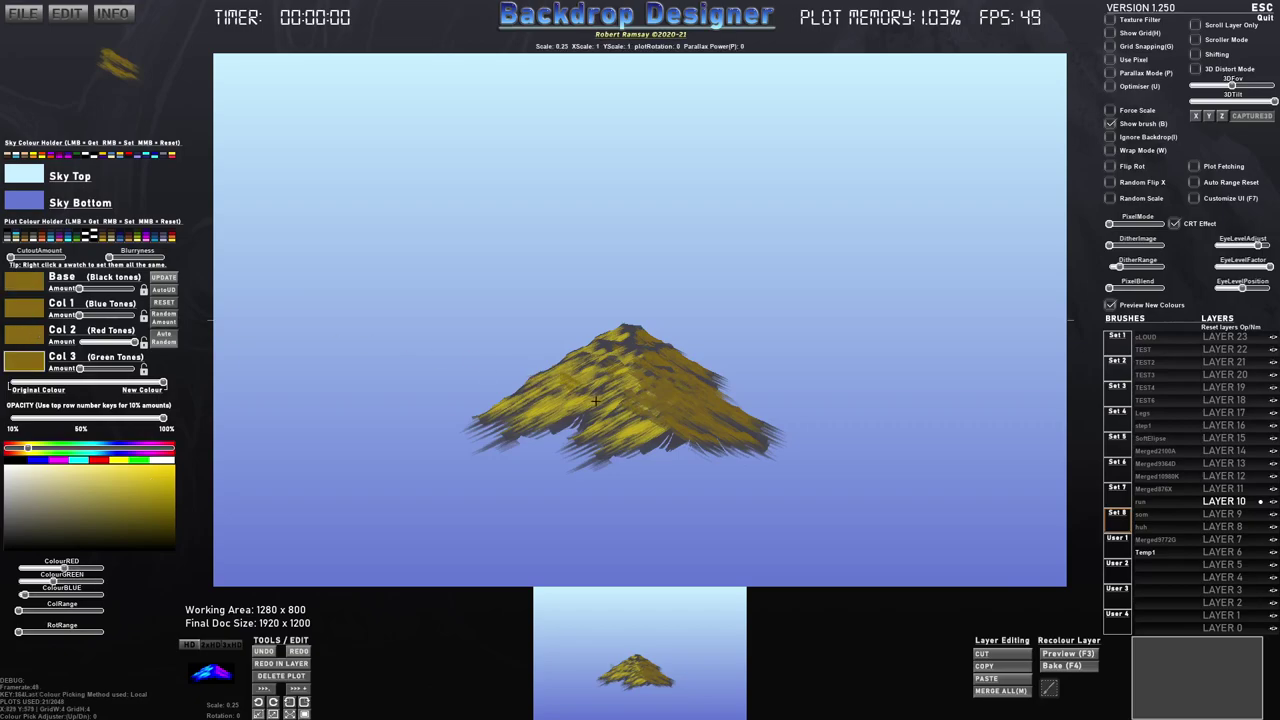
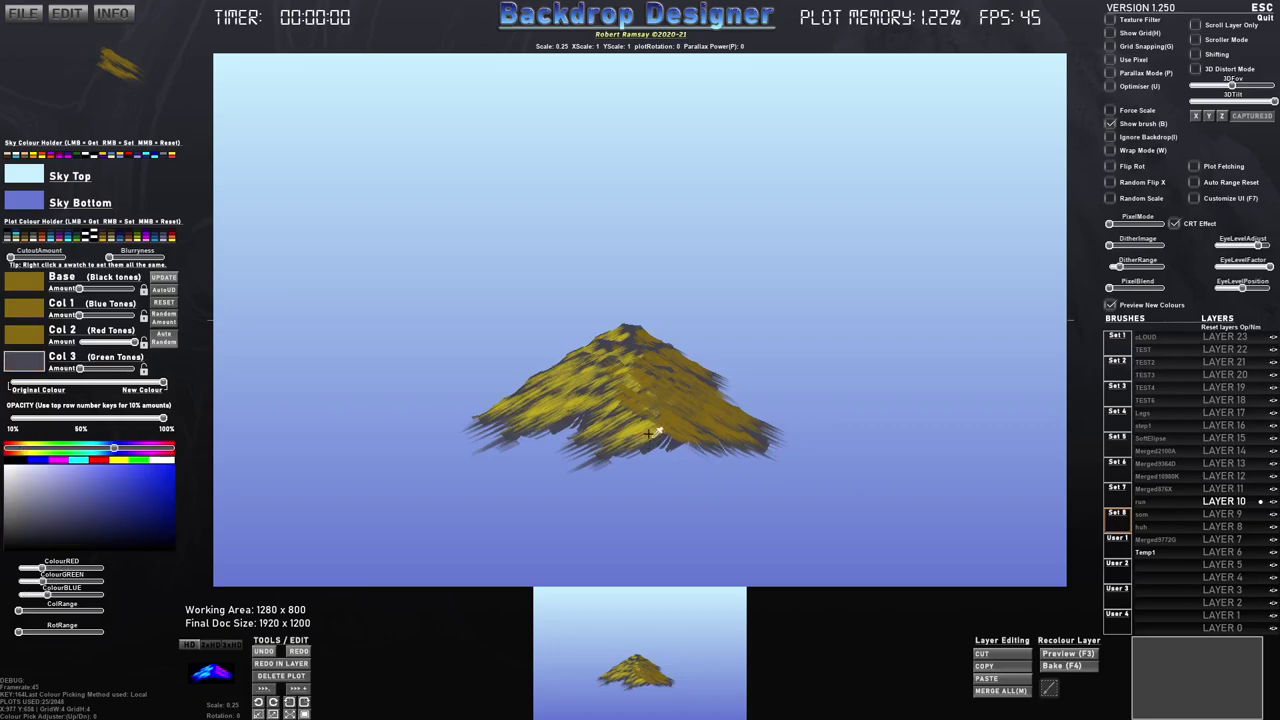
Set all four swatches to dark grey and paint small shadow streaks along the mountain's central ridge, shrinking the brush to scale 0.10 and flipping it horizontally.
right_click(36, 362)
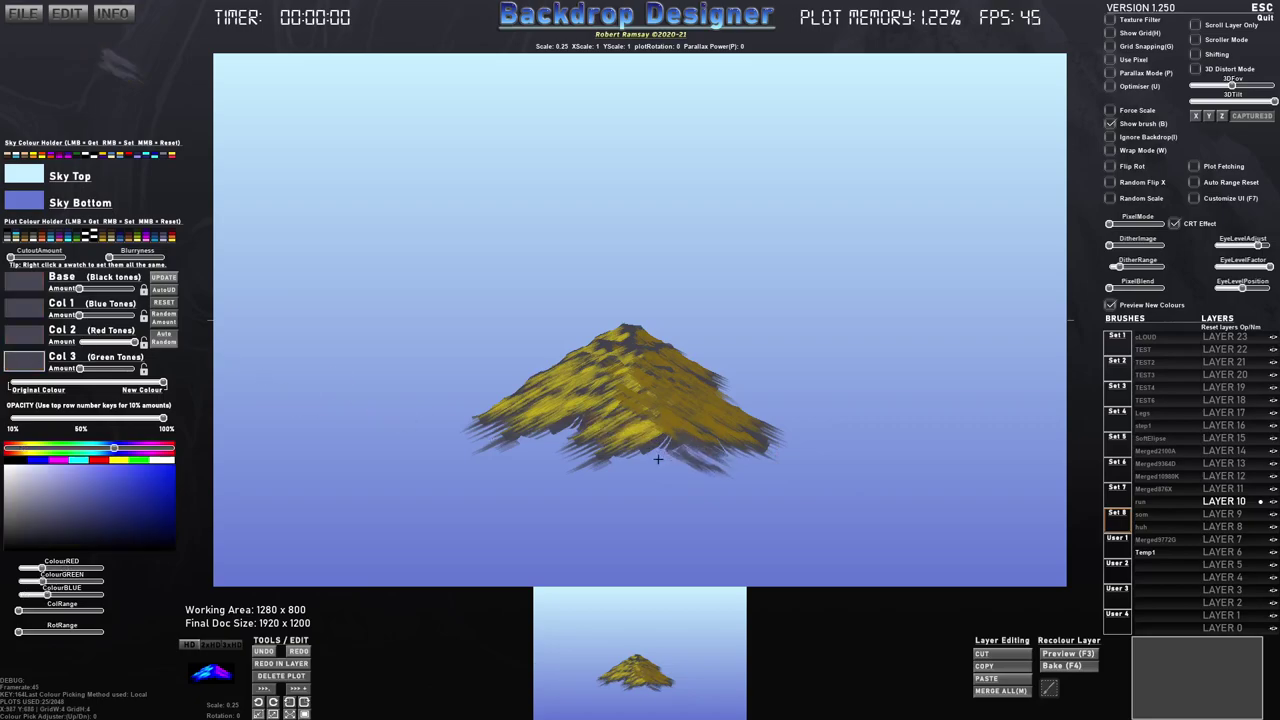
scroll(658, 457, down, 2)
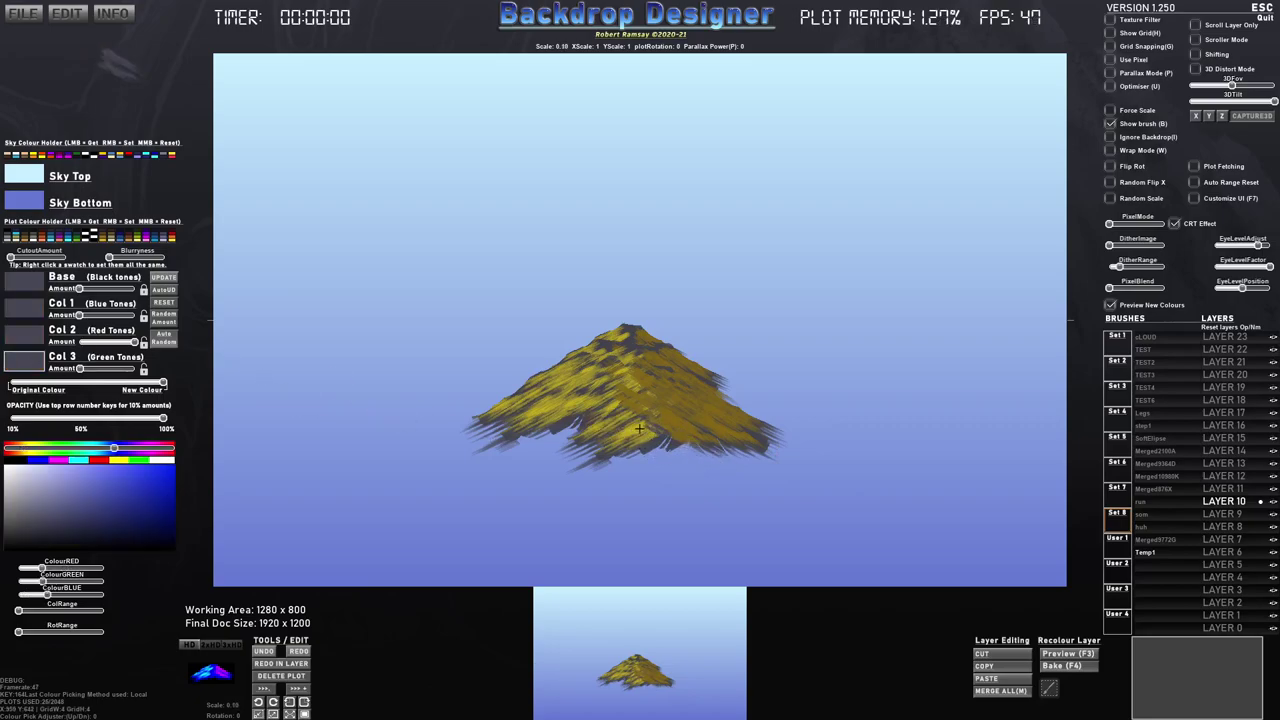
drag(649, 434, 644, 421)
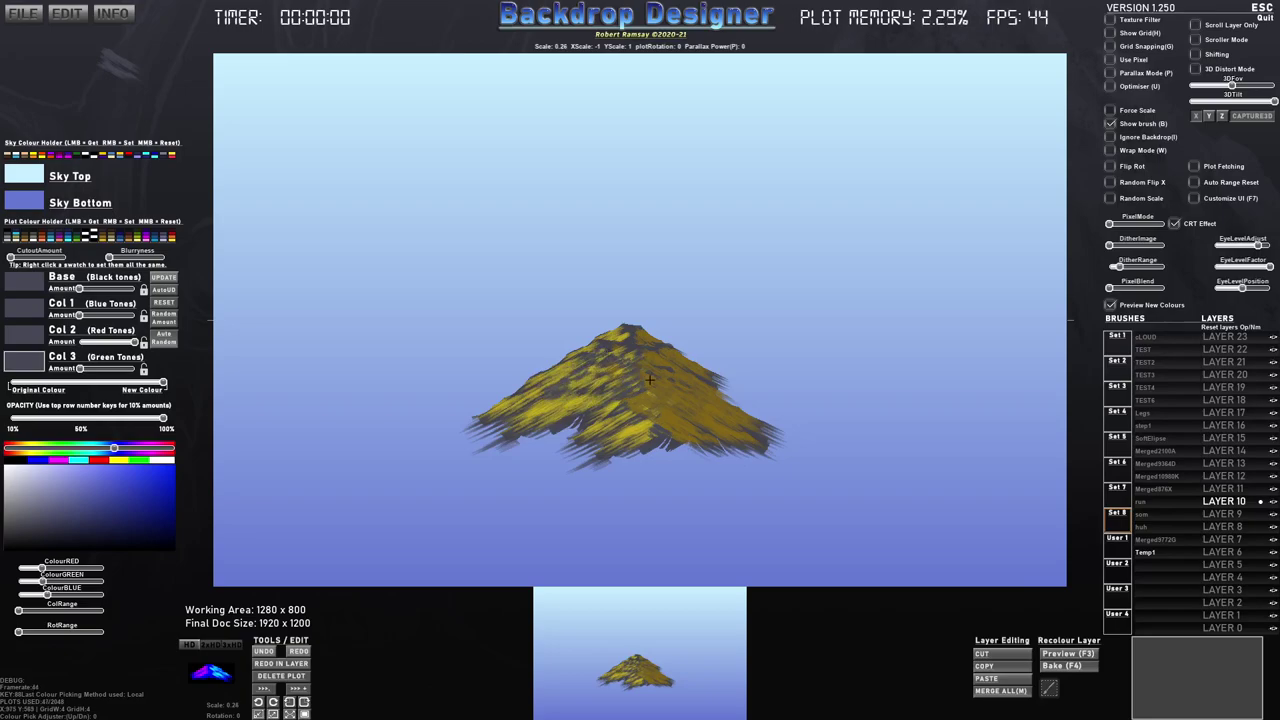
key(x)
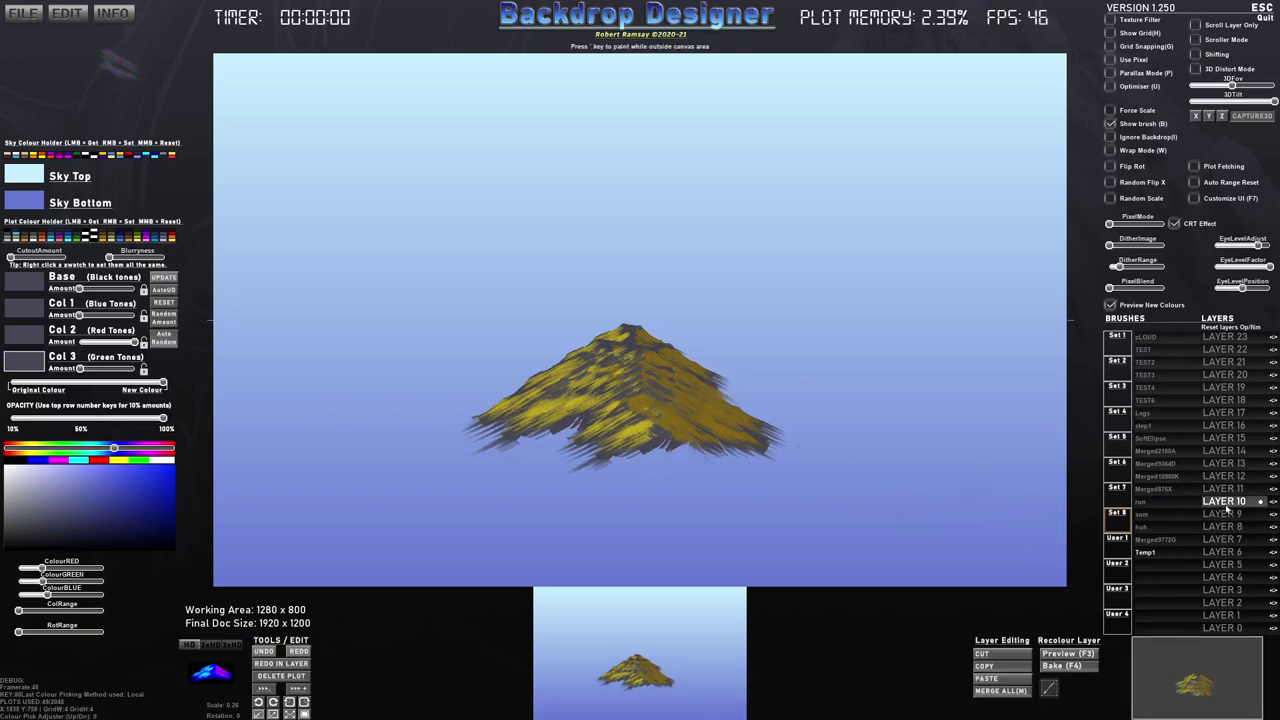
Preview the recoloured layer fully in its original colours, with the Col 1 and Col 3 amounts at maximum.
click(1088, 655)
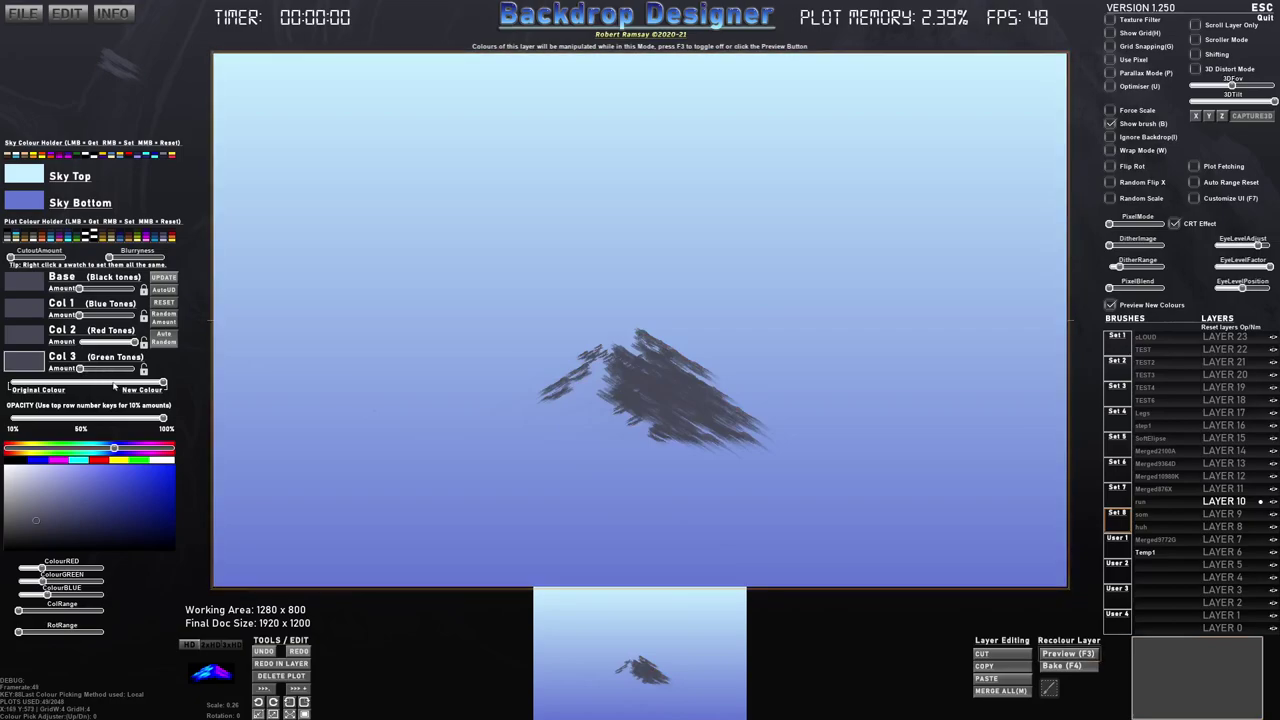
drag(115, 386, 4, 381)
drag(122, 369, 141, 368)
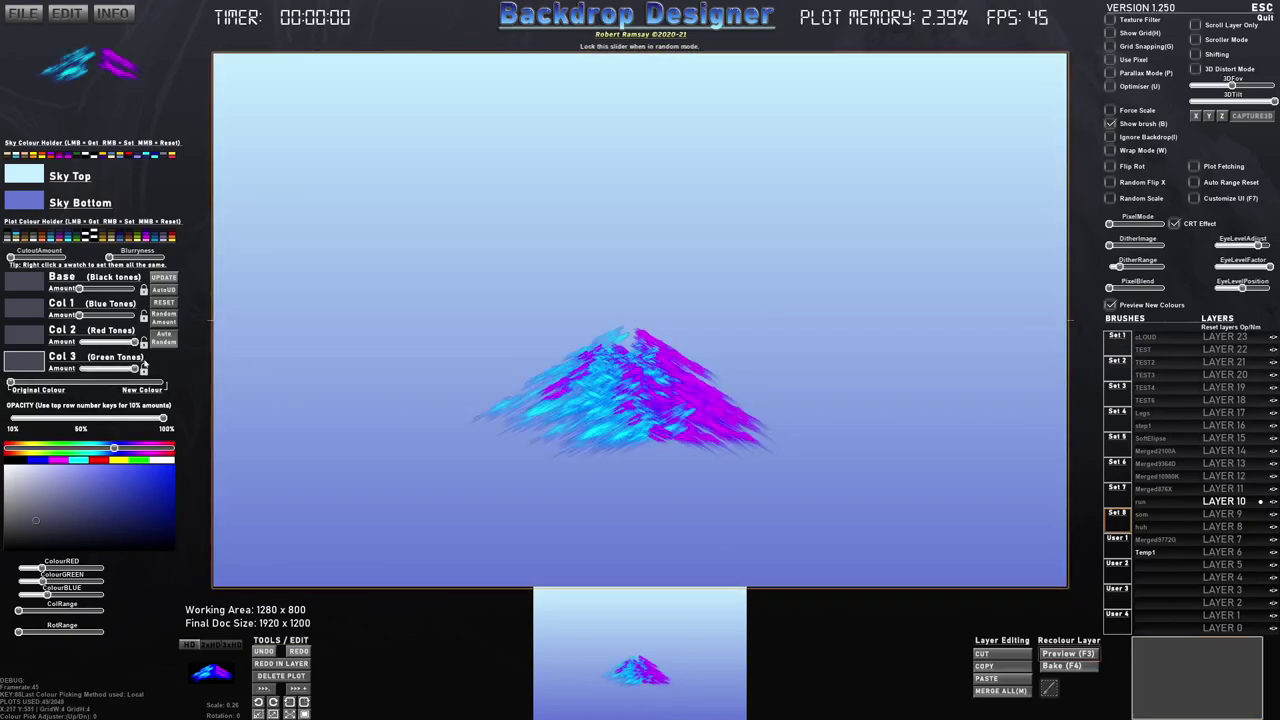
mouse_move(112, 315)
mouse_down()
mouse_move(138, 315)
mouse_move(99, 290)
mouse_move(71, 298)
mouse_up()
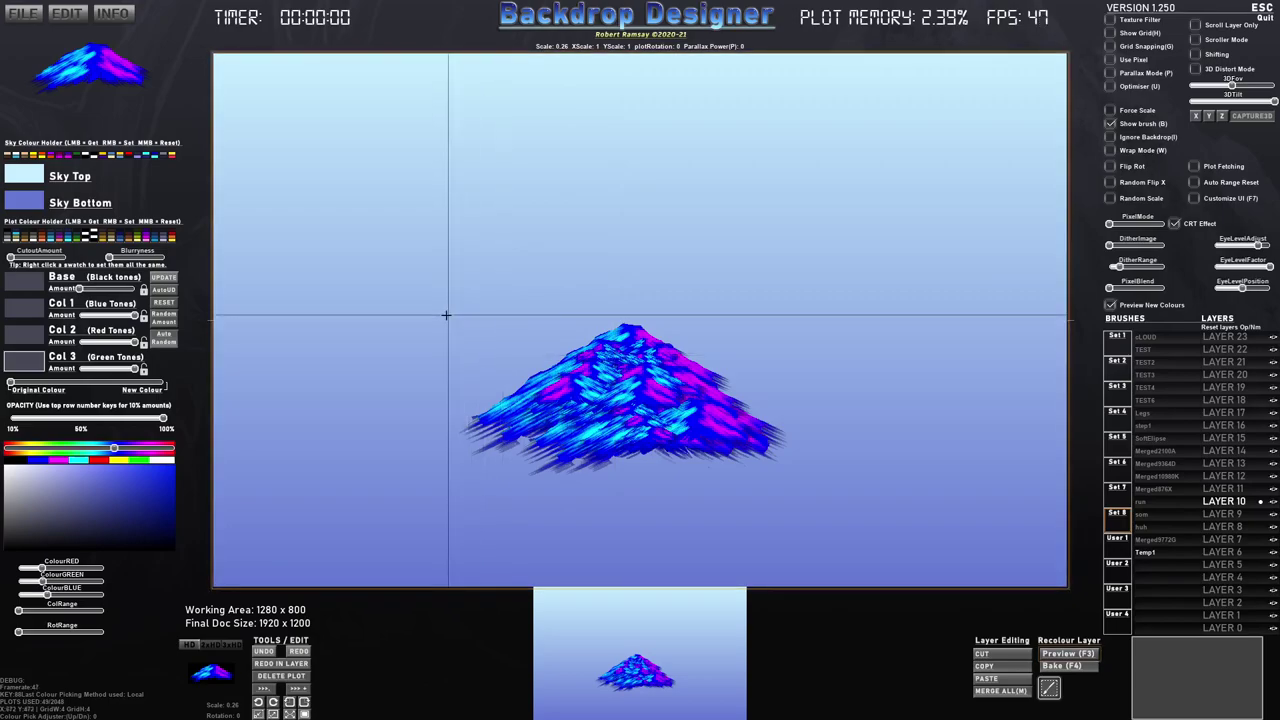
Capture the whole blue, magenta and cyan mountain as a brush named MountainForm and clear all plot data.
mouse_move(446, 315)
mouse_down()
mouse_move(801, 474)
mouse_move(797, 489)
mouse_up()
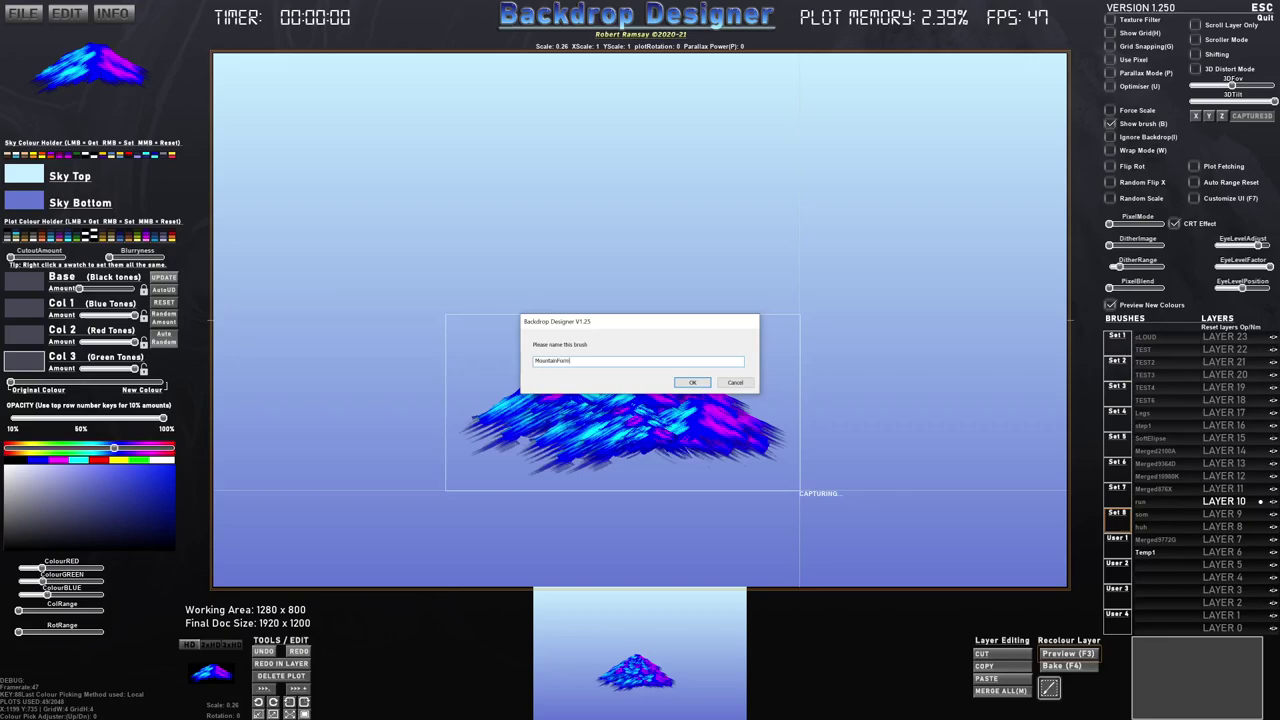
key(Return)
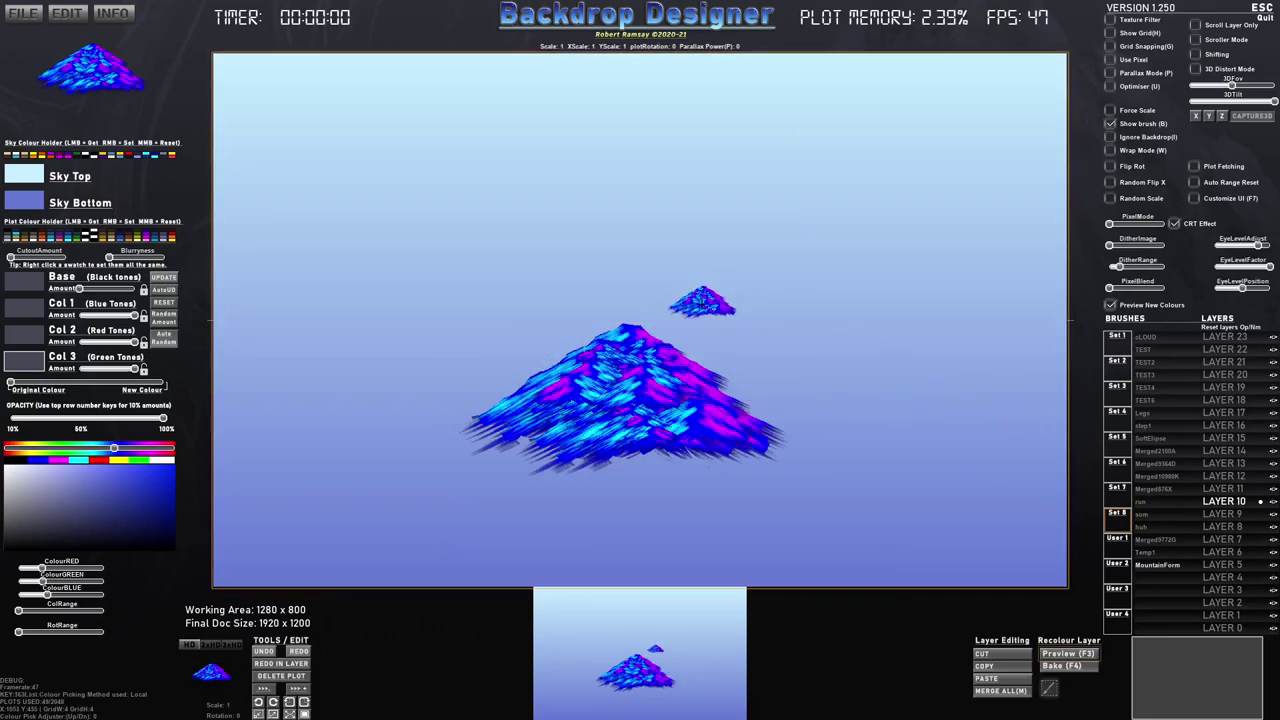
key(Delete)
click(589, 366)
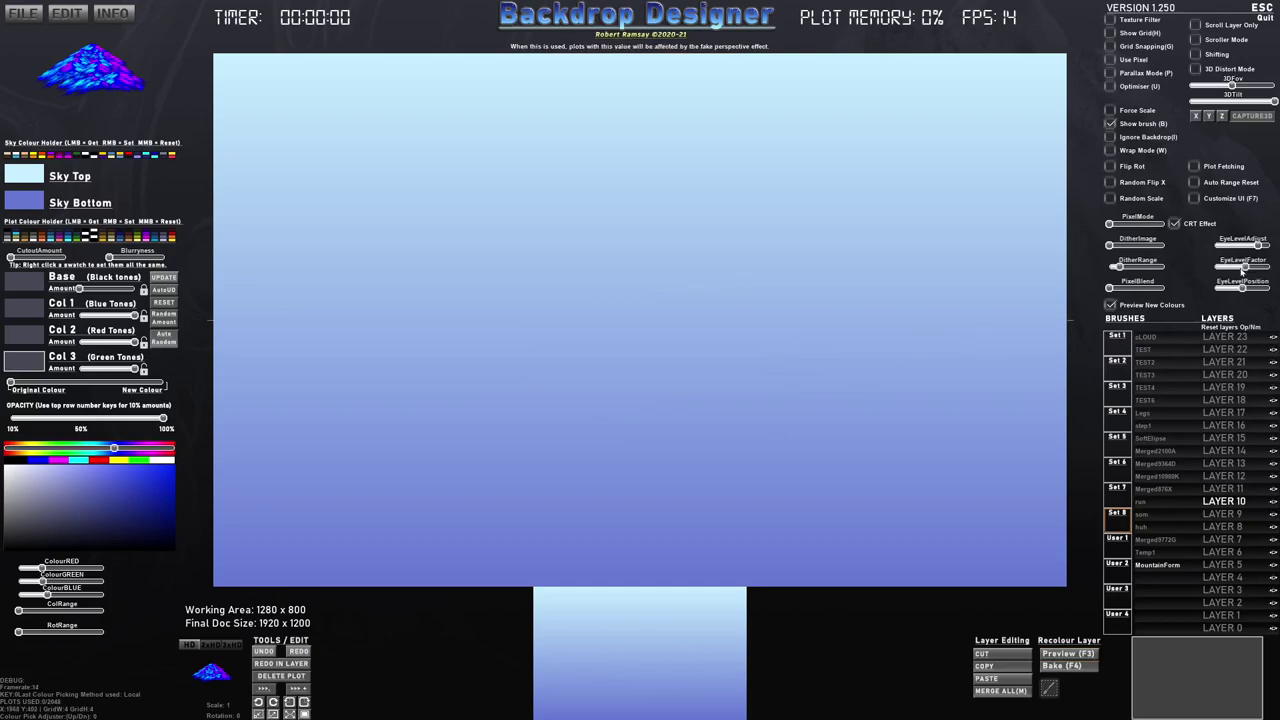
Lower the eye level factor to minimum and set the MountainForm brush scale to 1.10.
drag(1243, 269, 1212, 269)
scroll(670, 328, up, 3)
scroll(601, 346, down, 5)
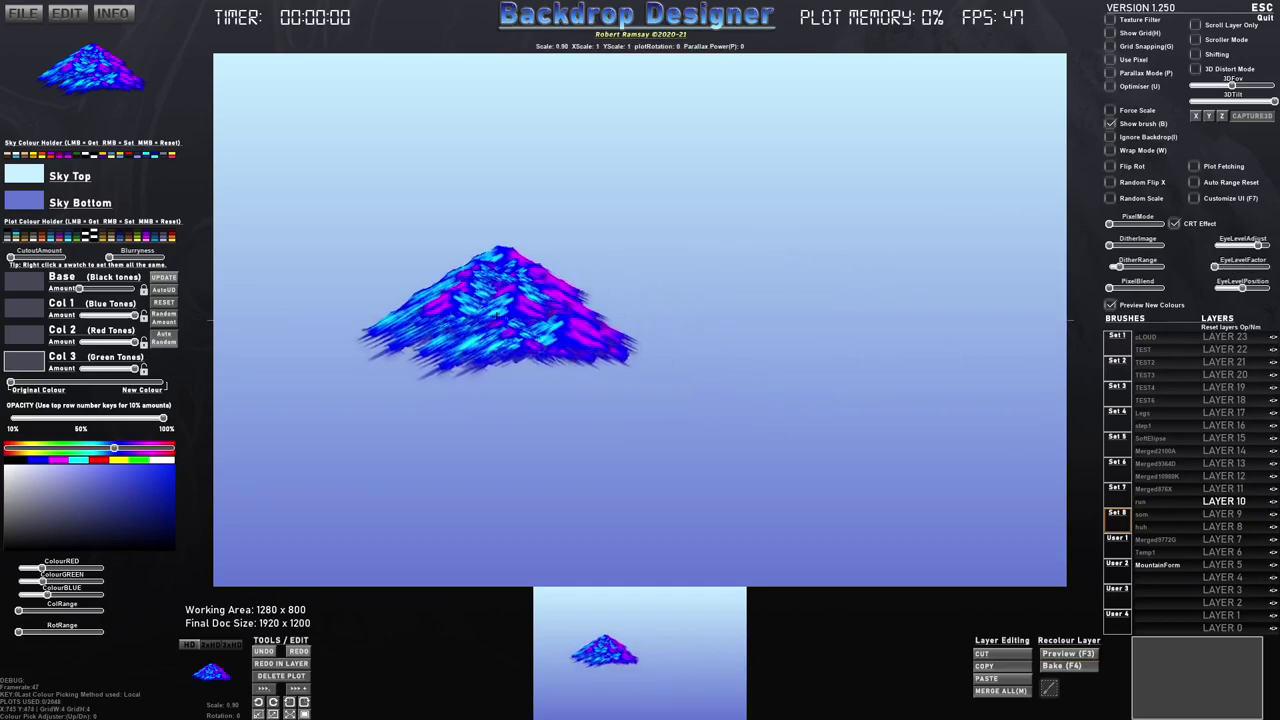
scroll(497, 313, up, 4)
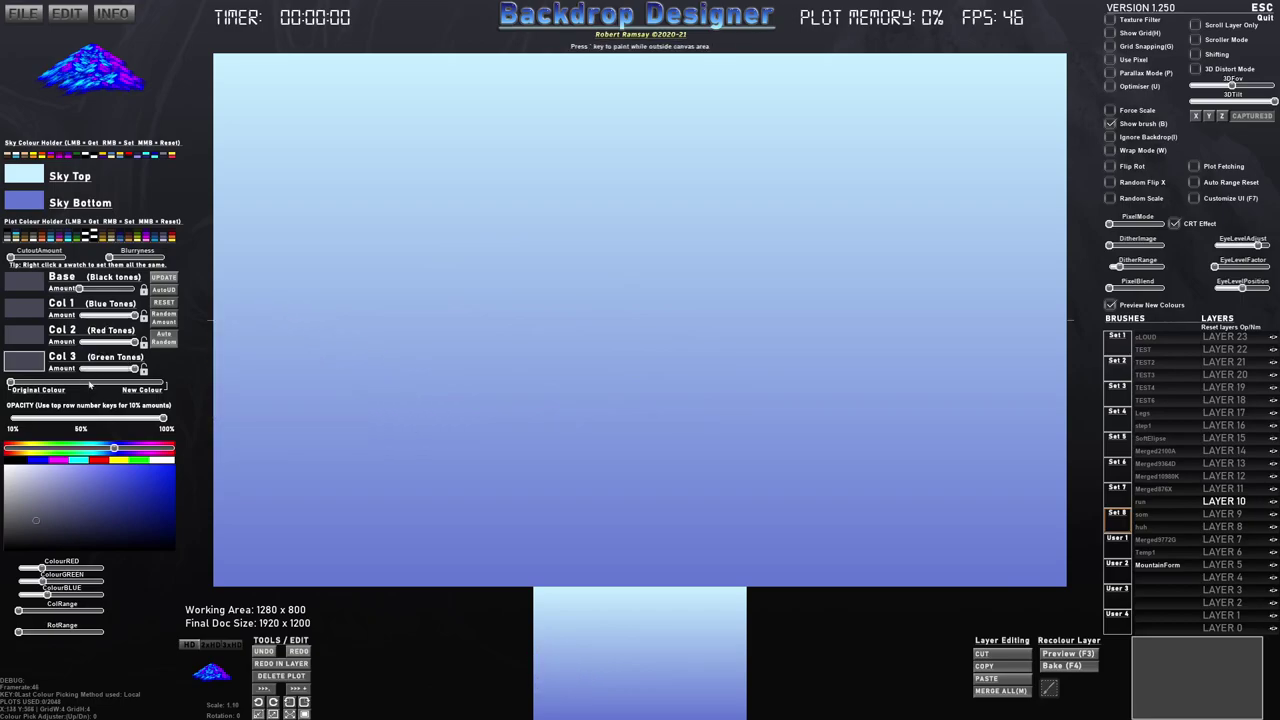
Switch the brush fully to new colours, load the brown and yellow palette, and raise the Base amount to maximum.
drag(90, 384, 168, 384)
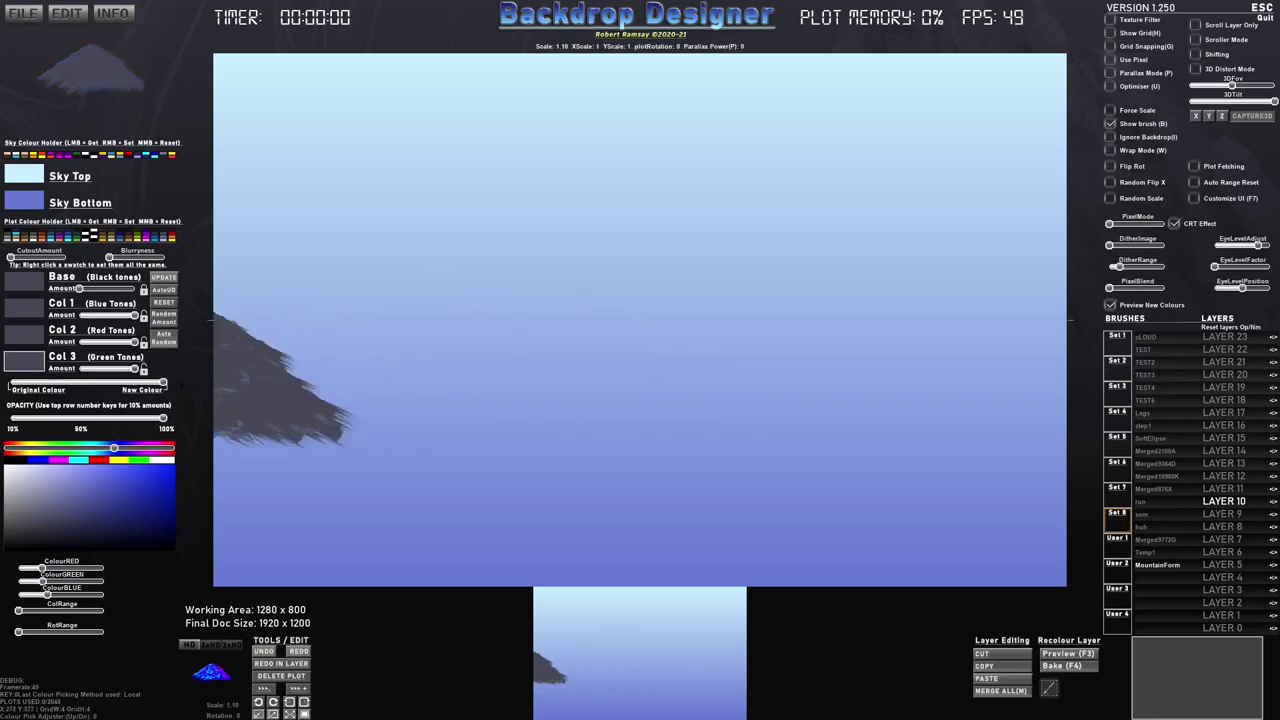
click(100, 238)
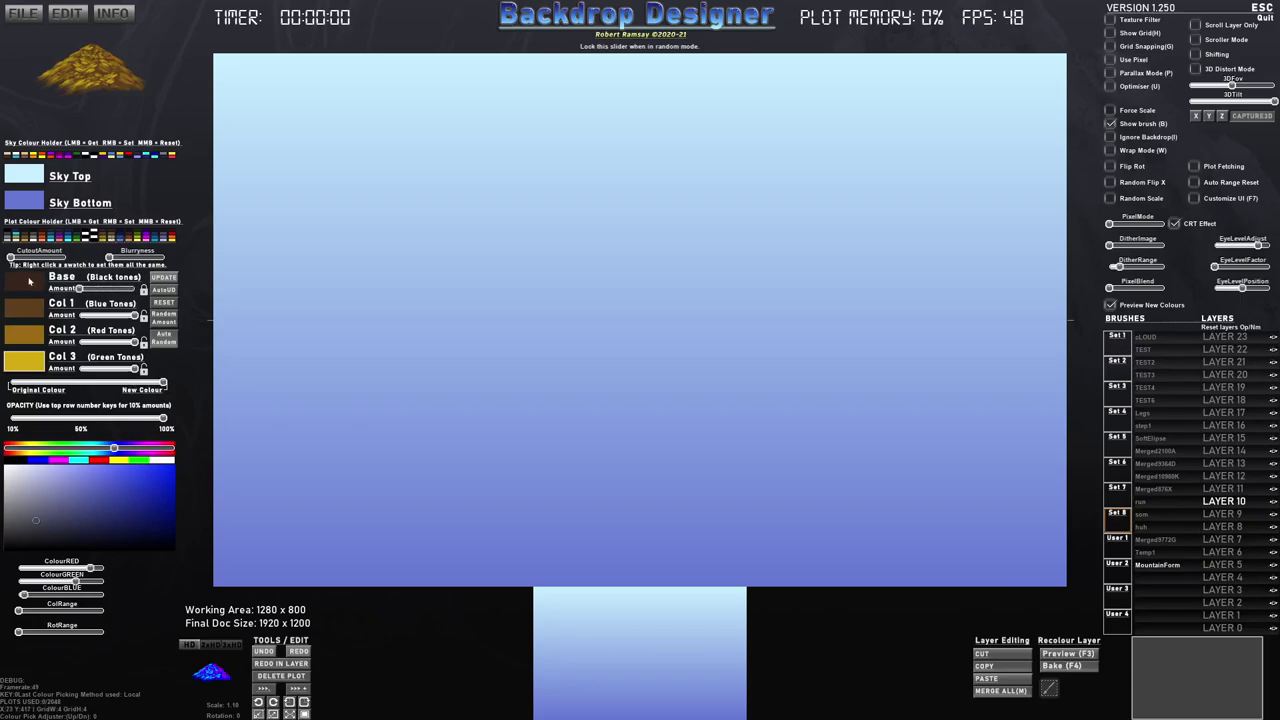
drag(100, 289, 138, 289)
Stamp four overlapping MountainForm peaks at scale 0.57 to start a mountain range on the canvas's left half.
scroll(360, 335, down, 4)
scroll(360, 332, down, 2)
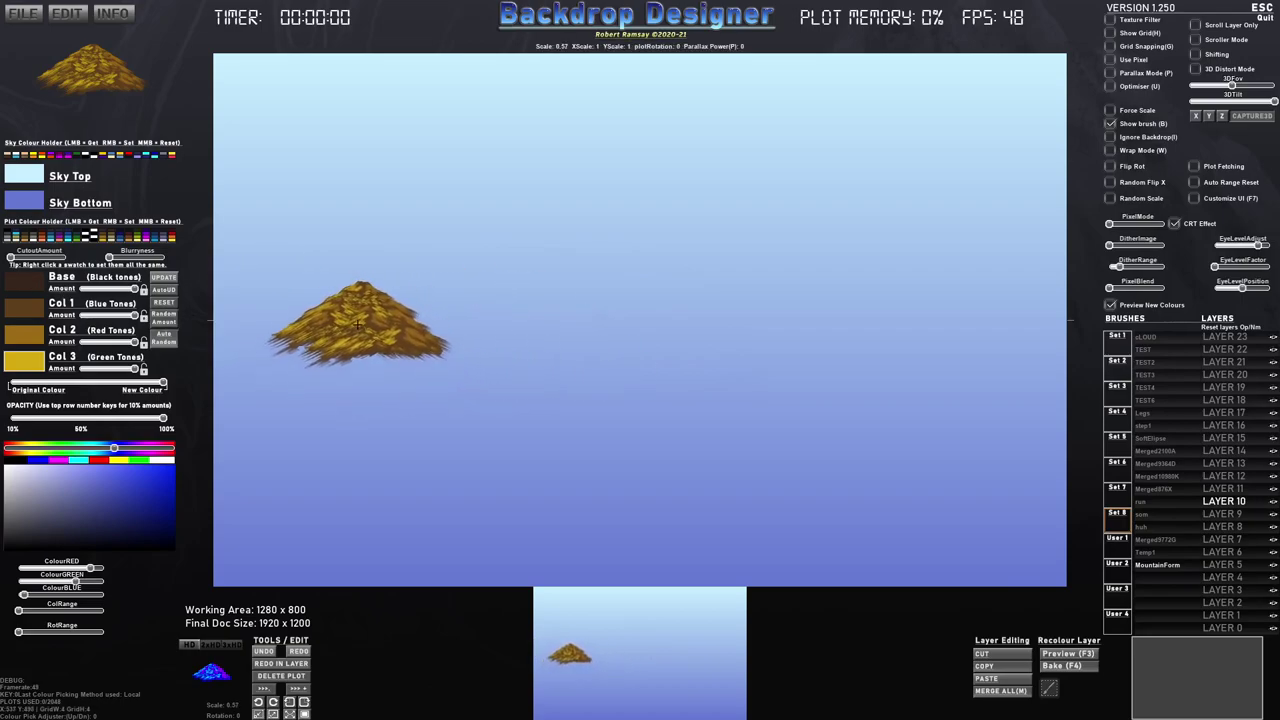
click(357, 322)
click(468, 318)
click(403, 343)
click(514, 349)
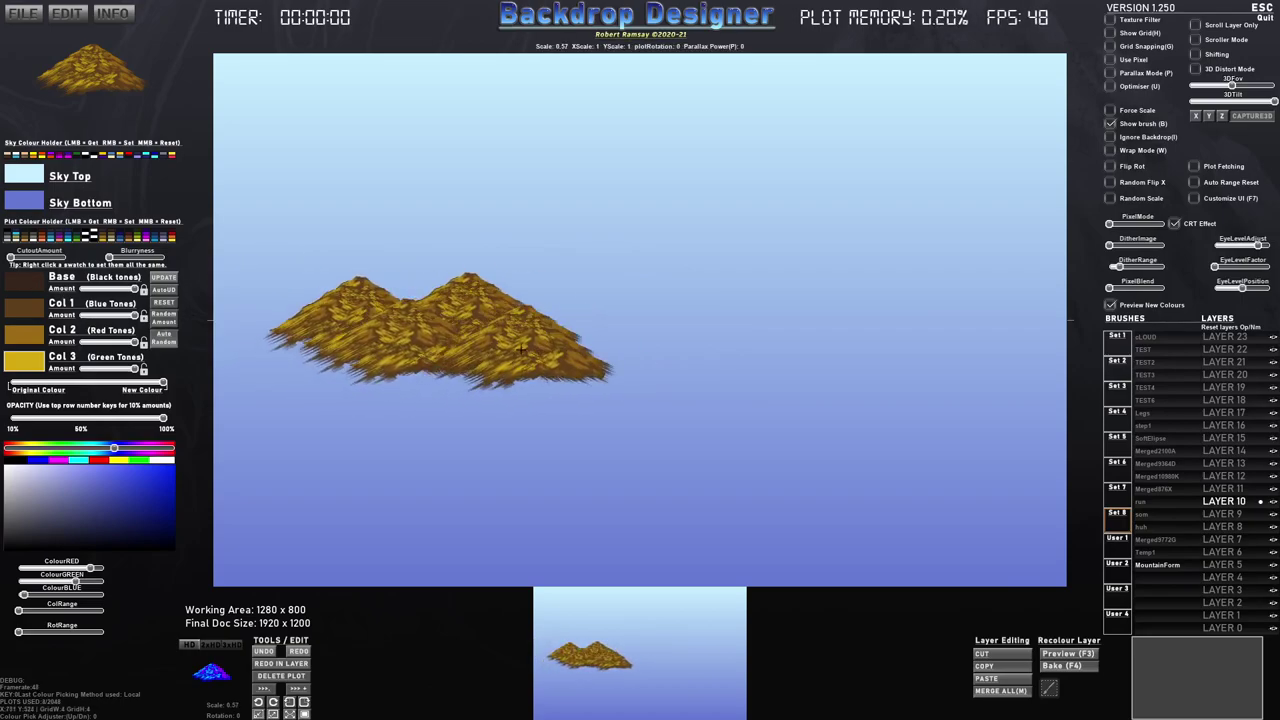
Extend the range to the right with six more stamps, increasing the brush scale from 0.65 to 0.82.
scroll(596, 328, up, 2)
click(597, 328)
click(612, 354)
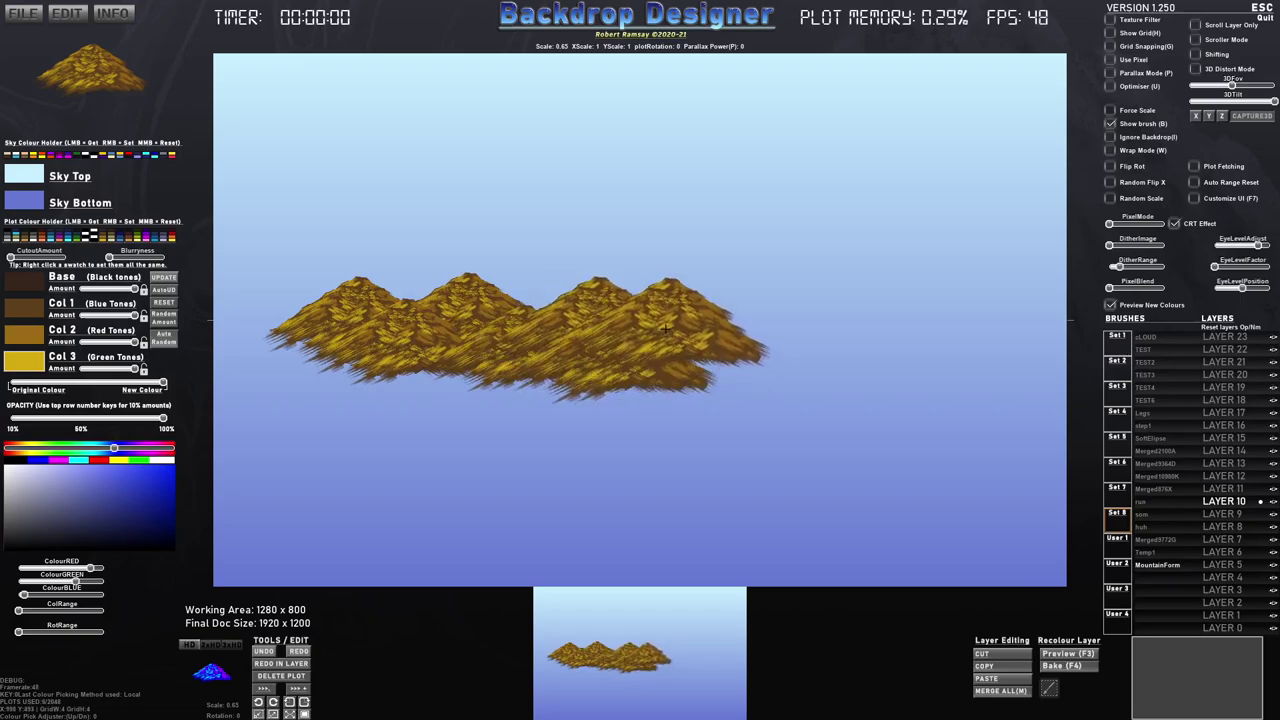
scroll(688, 324, up, 4)
click(736, 321)
click(746, 351)
click(805, 345)
click(824, 315)
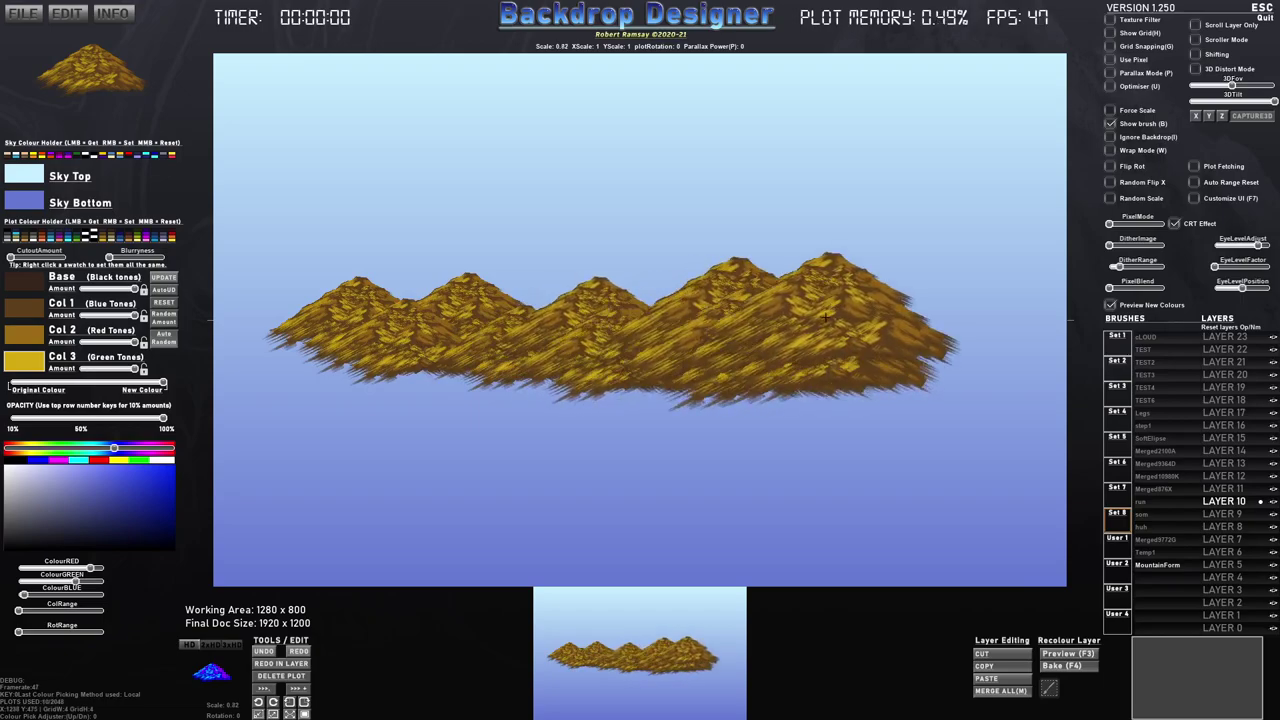
At brush scale 0.95, add a peak at the range's right end and stamp a front row back to the left canvas edge.
scroll(911, 338, up, 3)
click(898, 323)
click(753, 351)
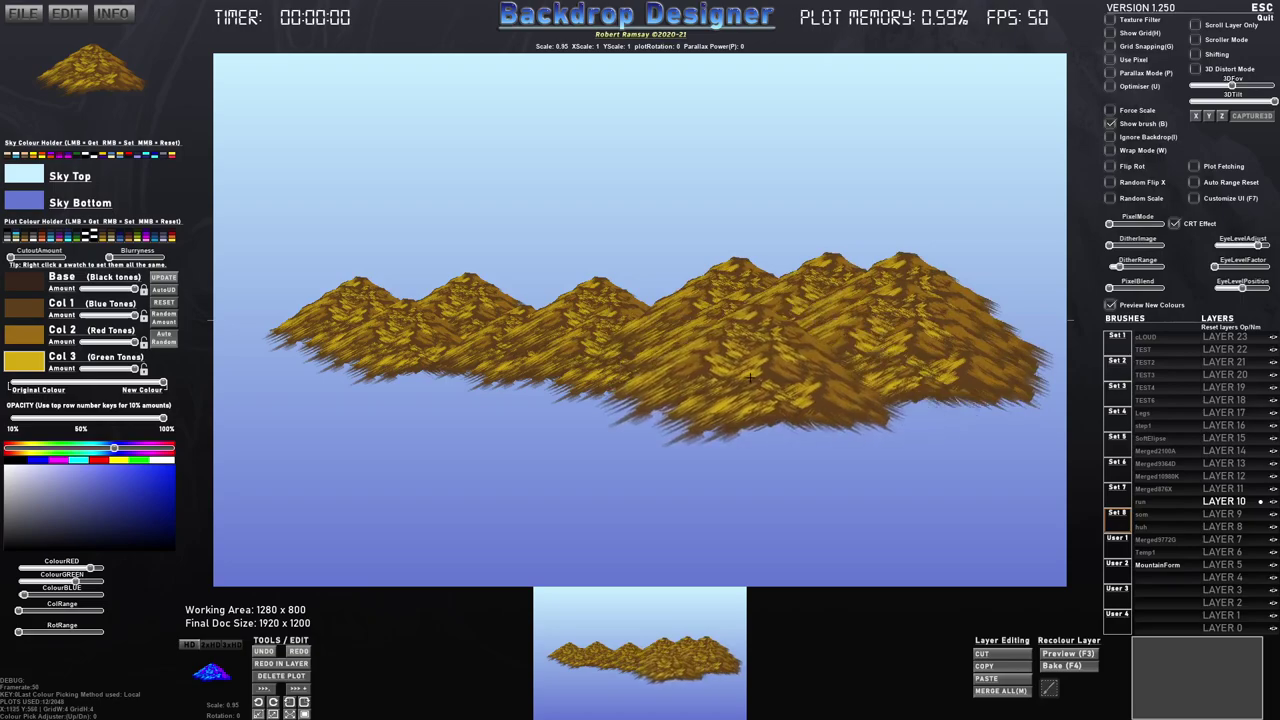
click(566, 353)
click(420, 352)
click(273, 350)
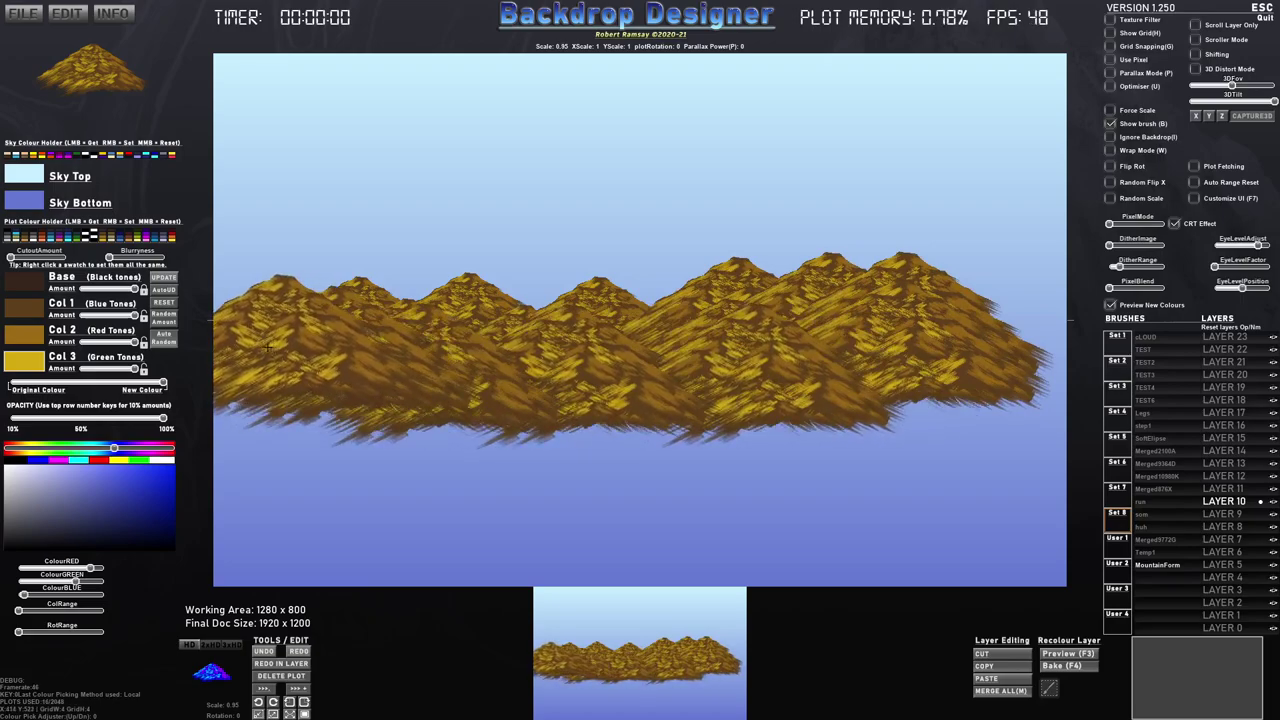
click(235, 347)
Fill the right canvas edge and the lower slopes on both sides with four more mountain stamps at scale 0.95.
click(992, 362)
click(1015, 385)
click(887, 388)
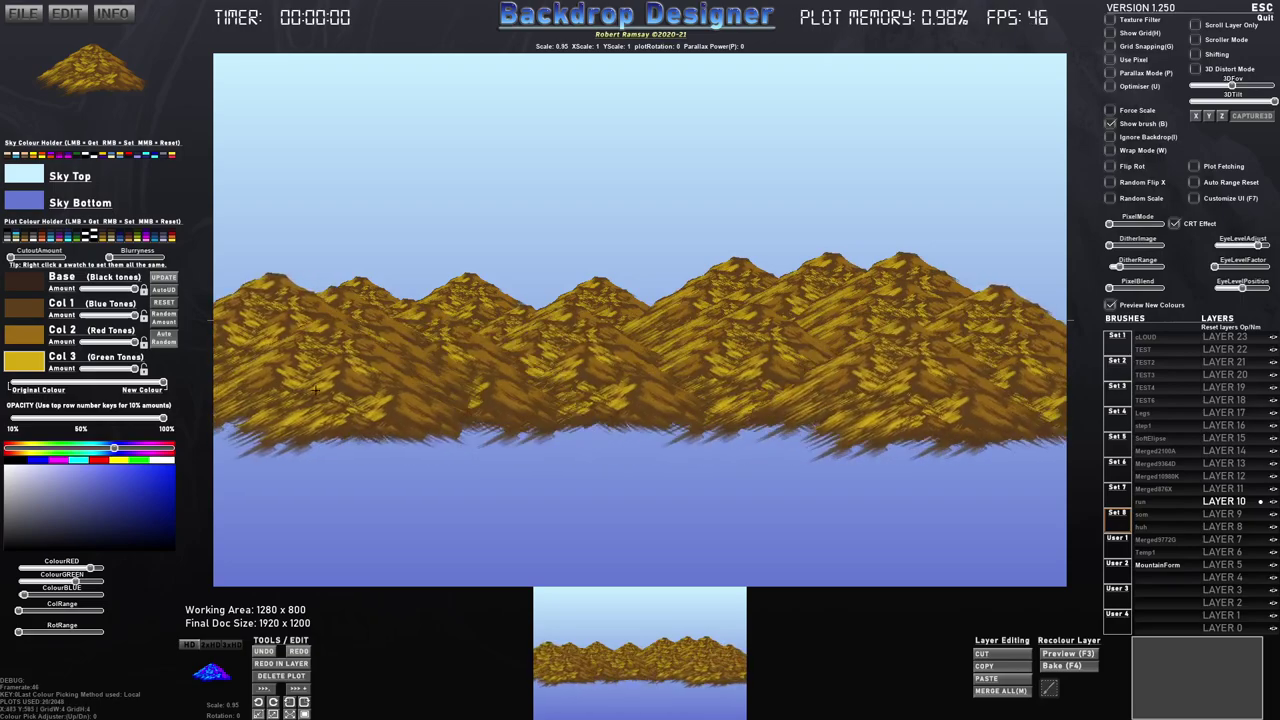
click(245, 381)
Build the foreground slopes across the lower part of the range with large overlapping mountain stamps at about scale 1.22.
scroll(466, 414, up, 4)
click(421, 408)
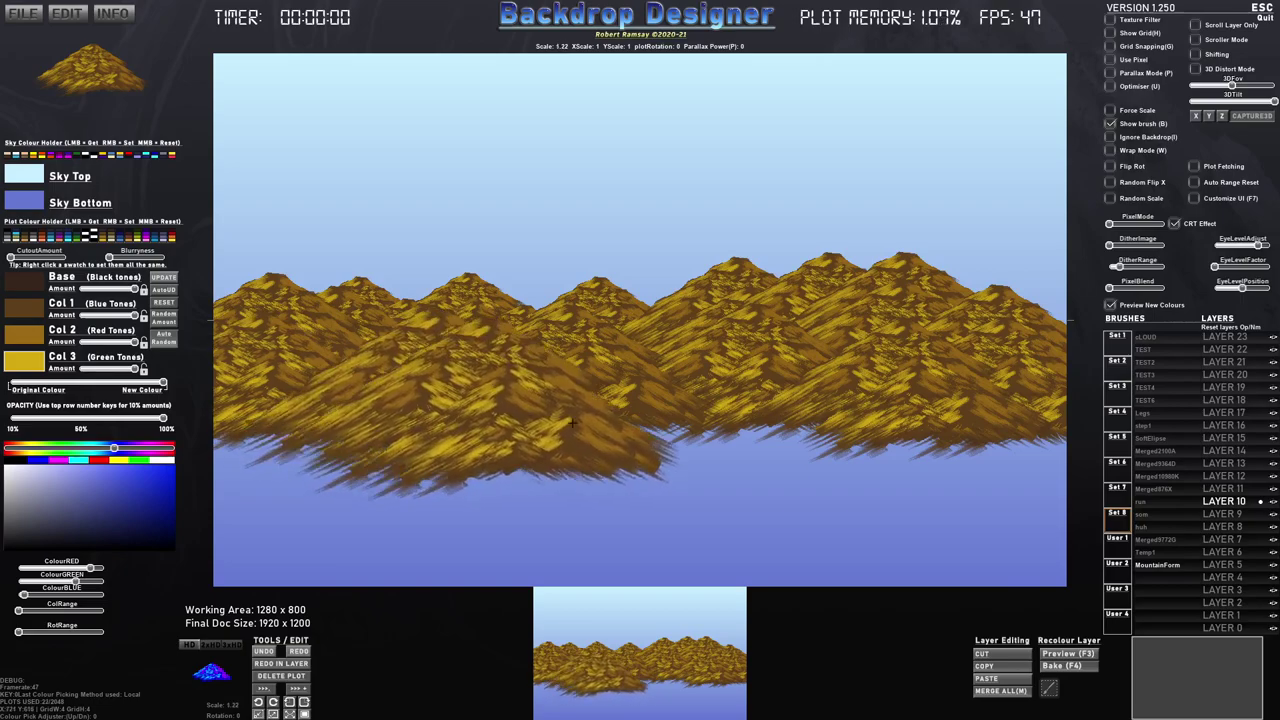
click(693, 426)
click(829, 397)
scroll(823, 424, up, 1)
click(819, 432)
click(469, 430)
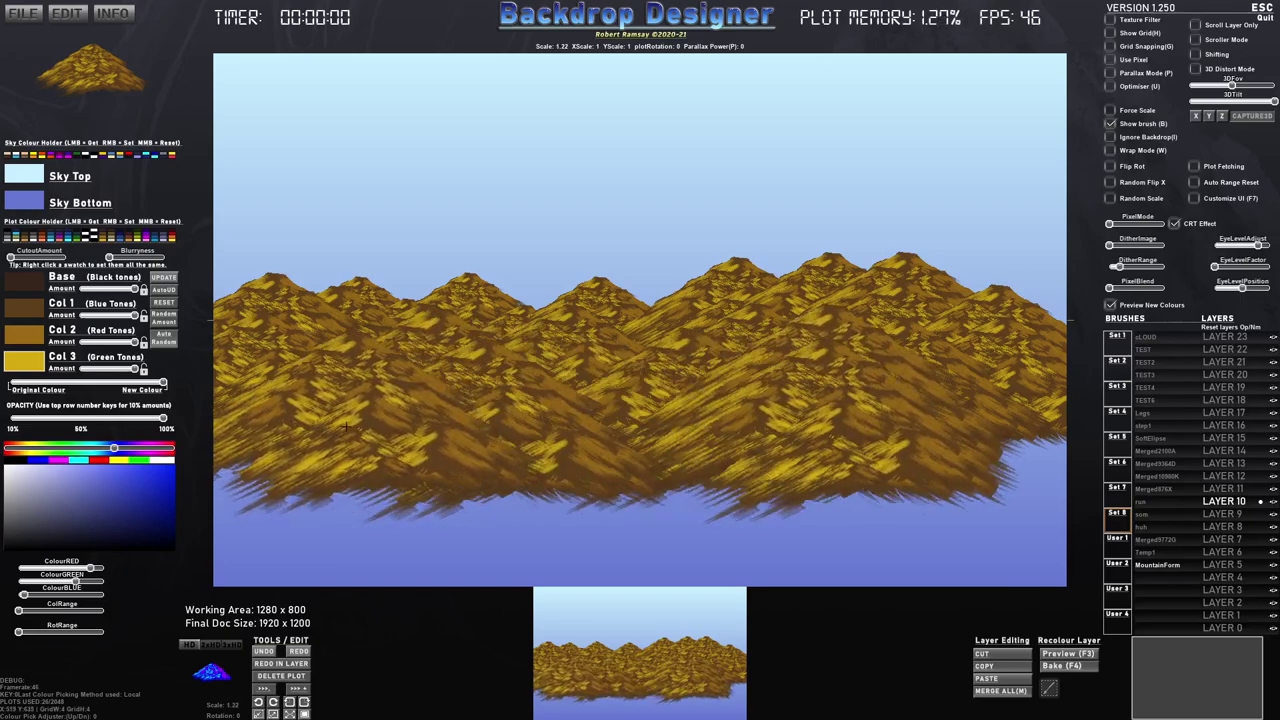
click(353, 424)
click(814, 456)
click(911, 452)
Reduce the brush scale to 0.57 and clear the mountain range from the canvas.
scroll(613, 265, down, 2)
scroll(612, 265, down, 10)
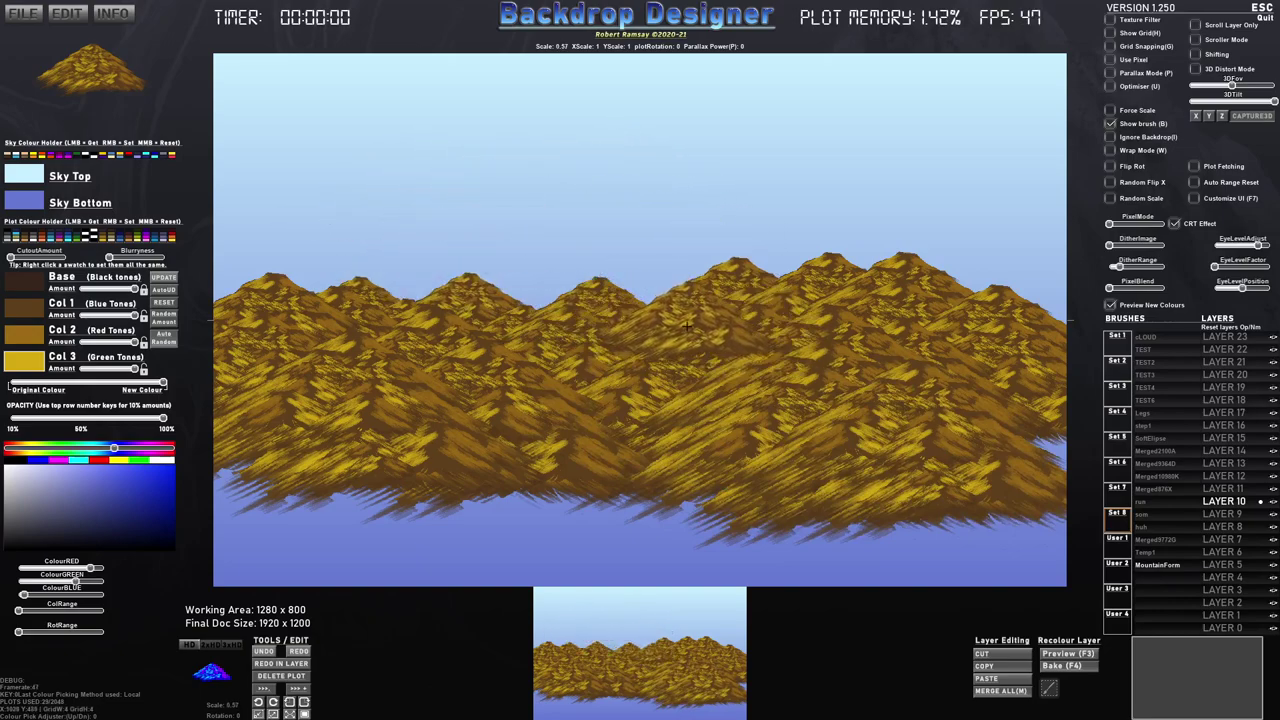
key(ctrl+n)
click(594, 367)
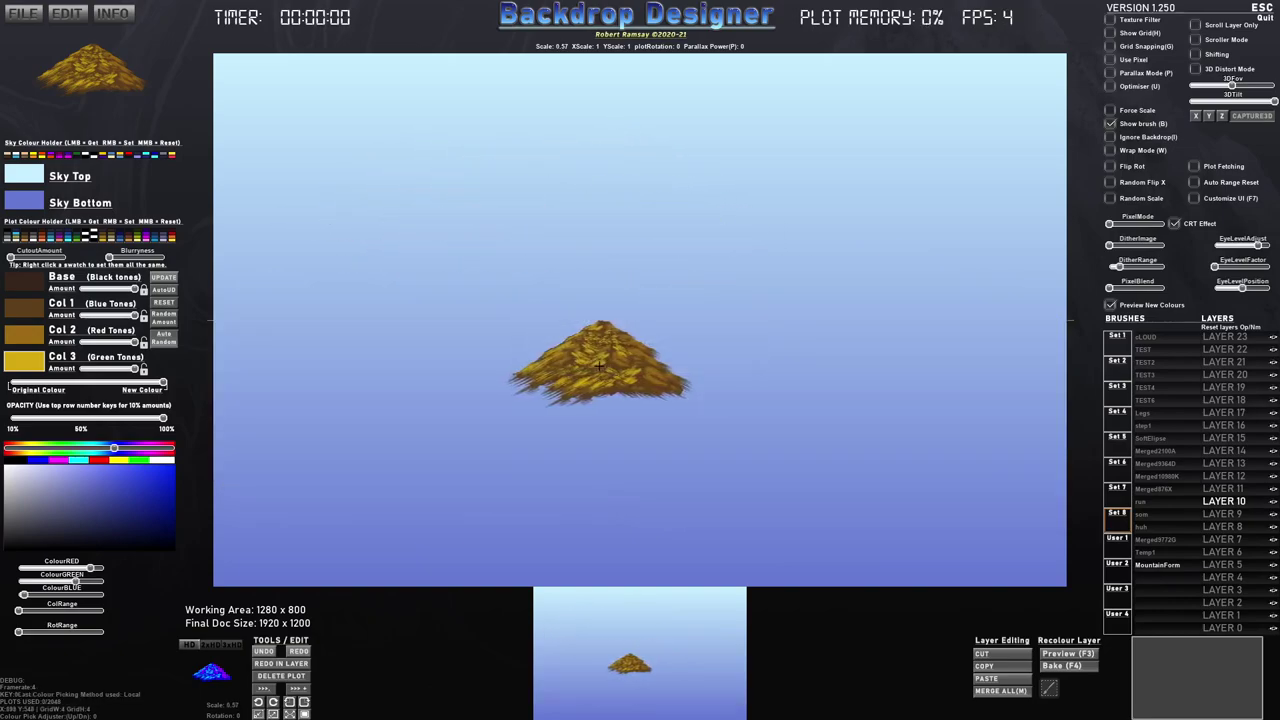
Using the Set 1 brushes, stamp the s_TreeTrunk2 trunk near the canvas centre and s_TreeBase3 roots beneath it at scale 0.45.
click(1117, 343)
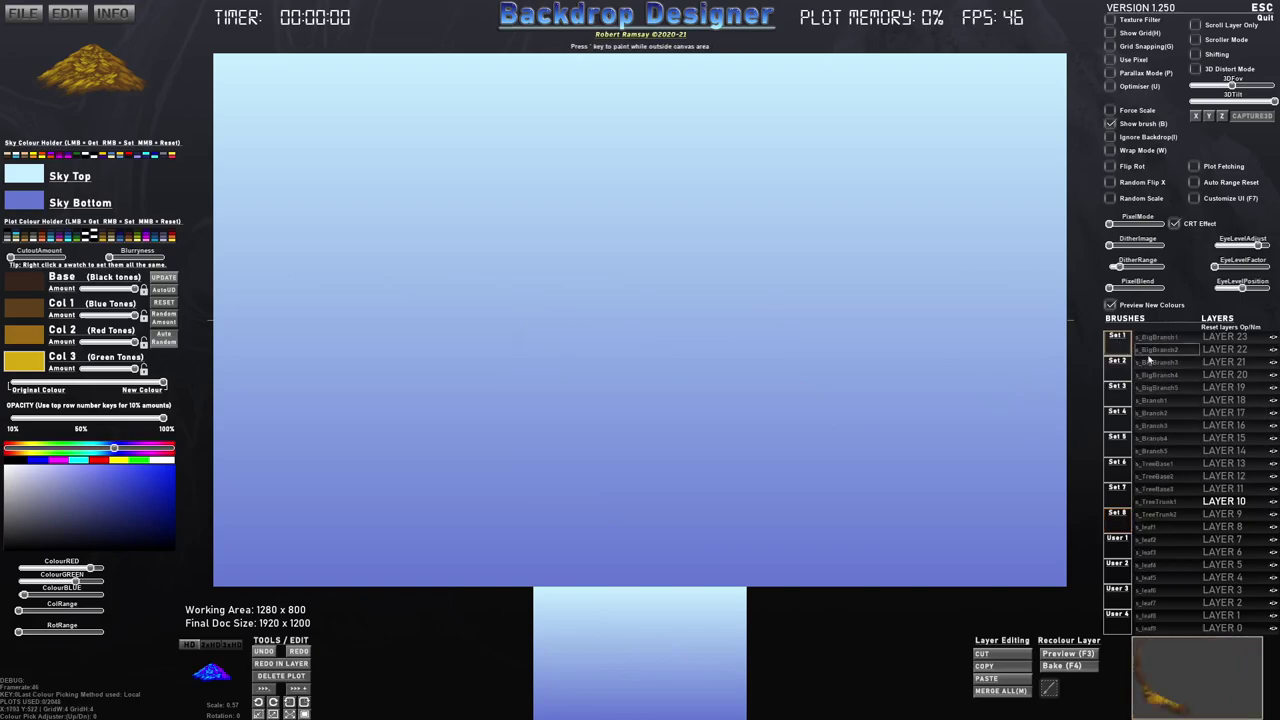
click(1160, 513)
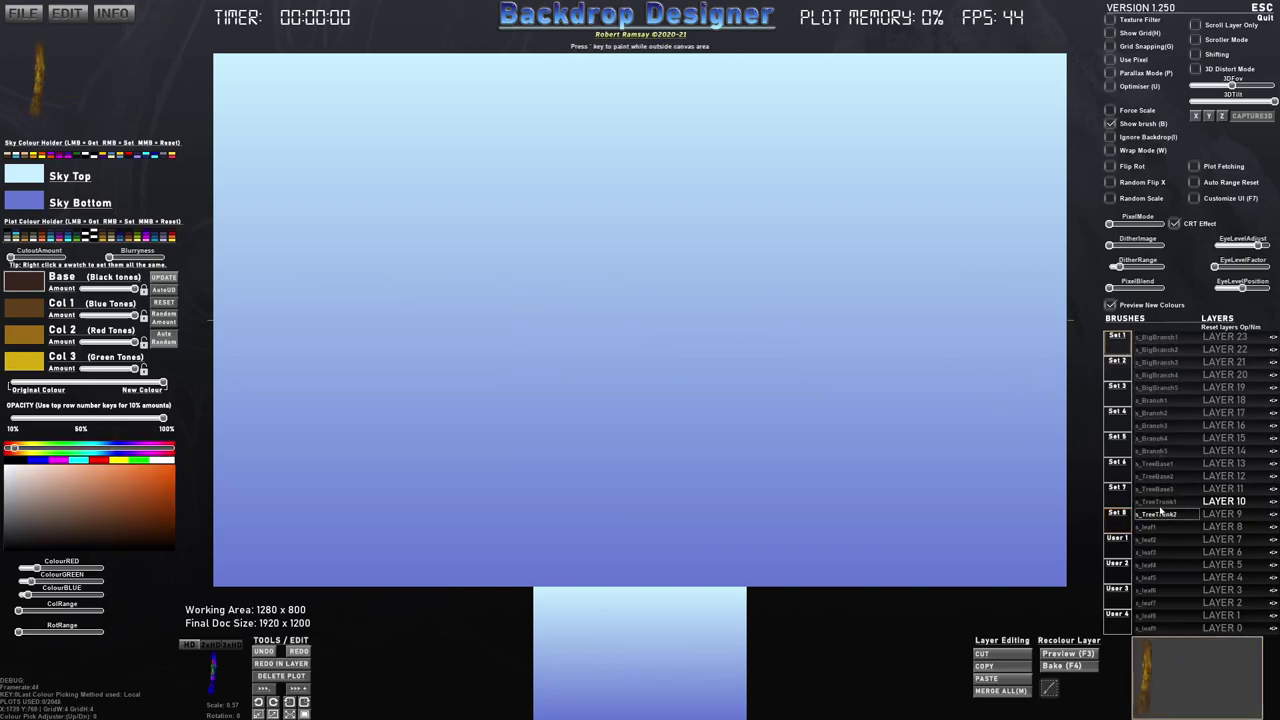
scroll(625, 428, up, 4)
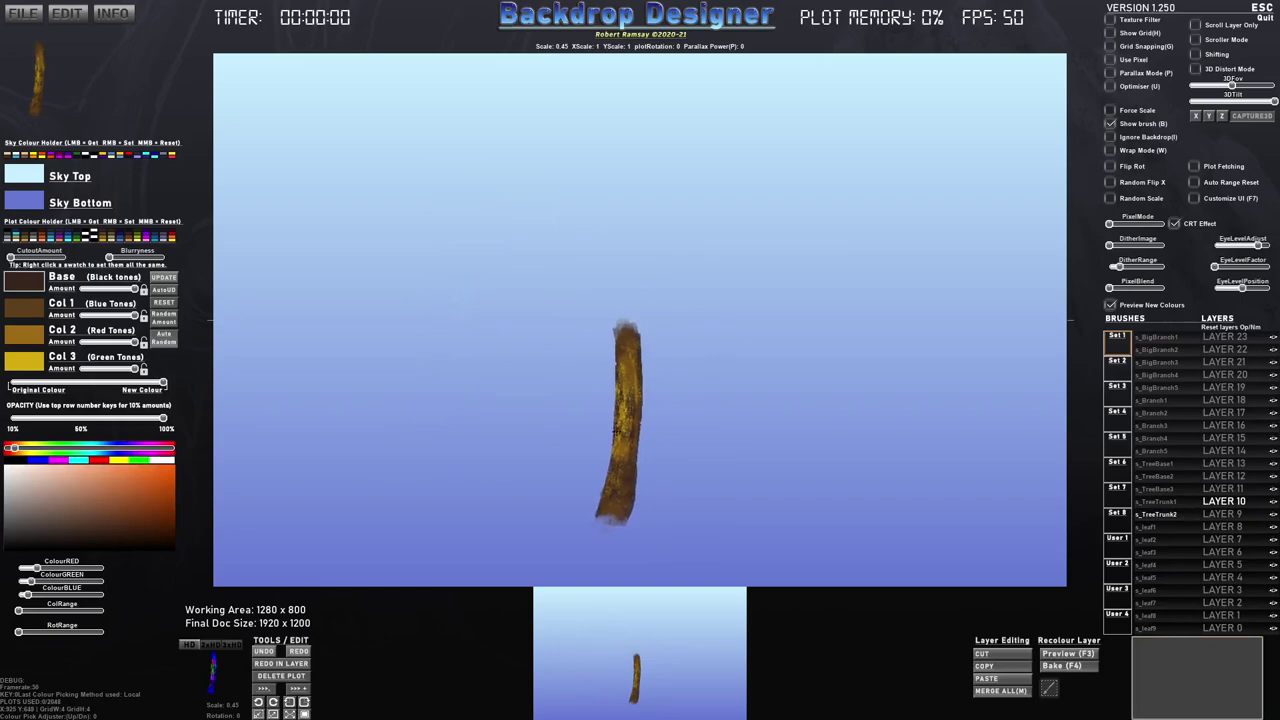
click(619, 443)
click(1157, 488)
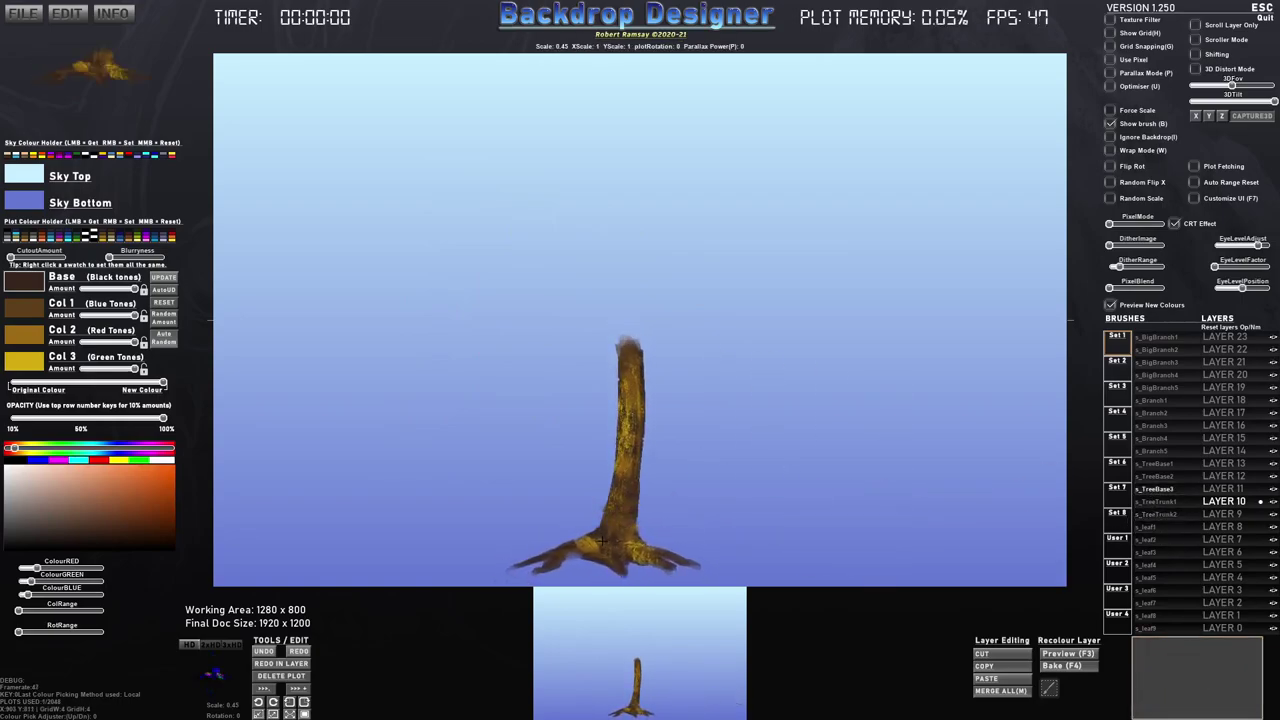
click(603, 541)
Stamp two s_Branch5 branches on the trunk's left side, one rotated 18 at scale 0.47 and a higher one rotated 2 at scale 0.40.
click(1157, 451)
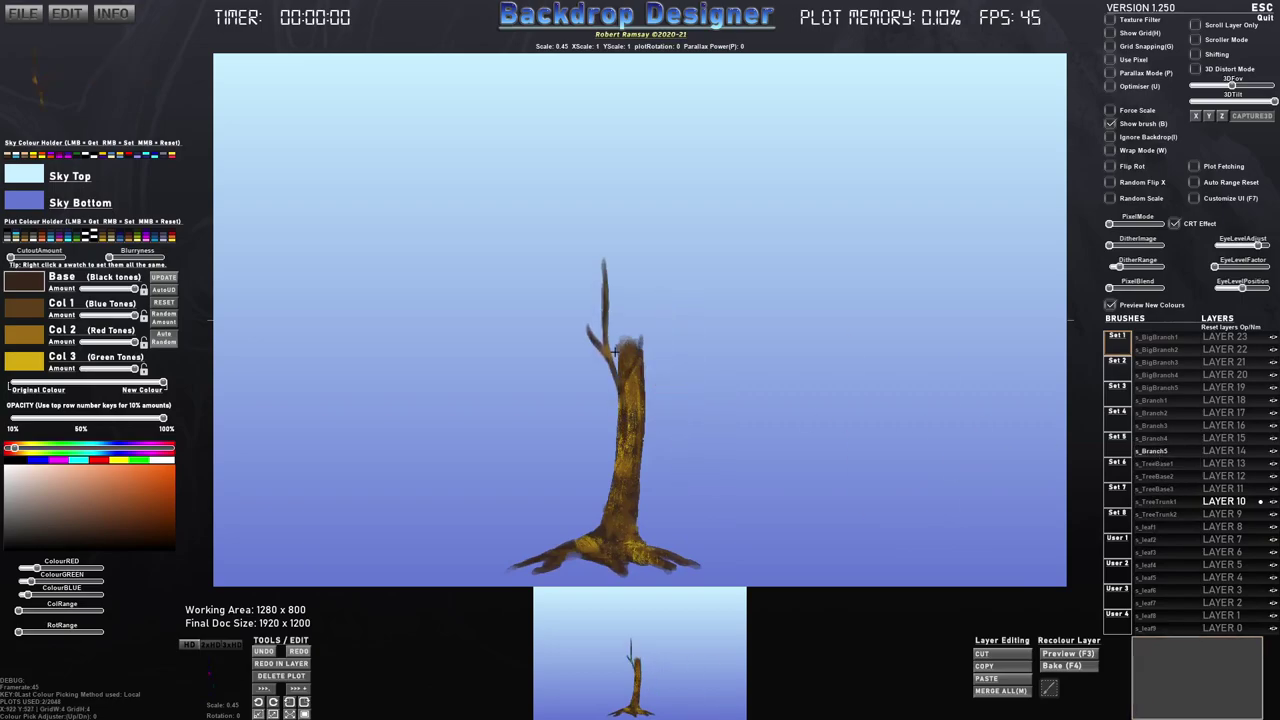
scroll(612, 343, up, 1)
key(a)
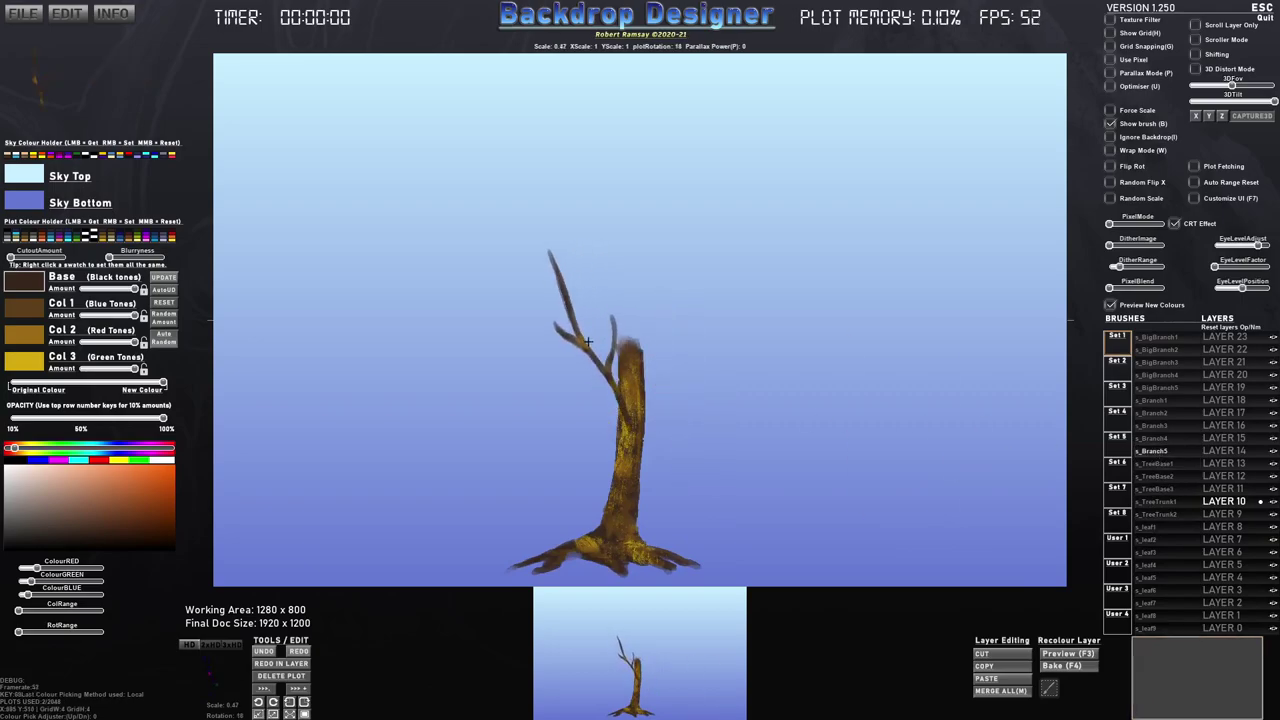
click(588, 348)
key(d)
scroll(615, 296, down, 4)
click(617, 294)
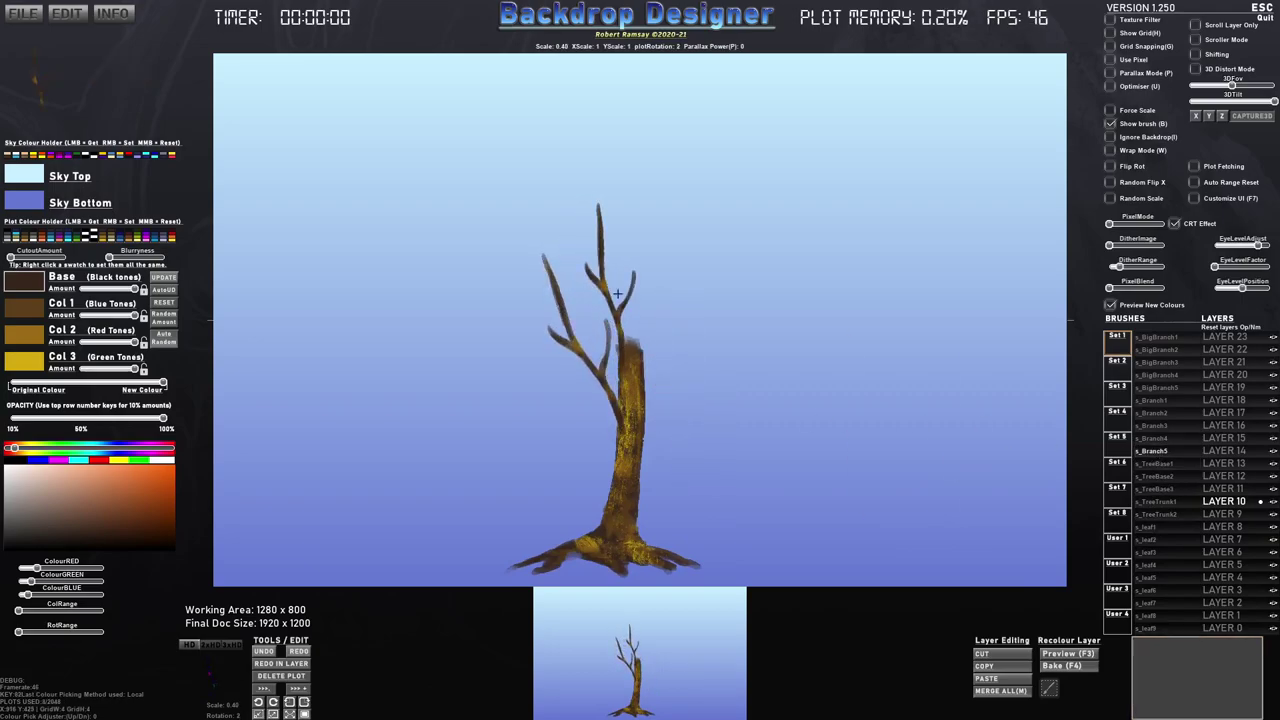
Add an upper branch and a lower mirrored branch, rotated 349, on the trunk's right side at scale 0.40.
key(r)
click(646, 309)
key(x)
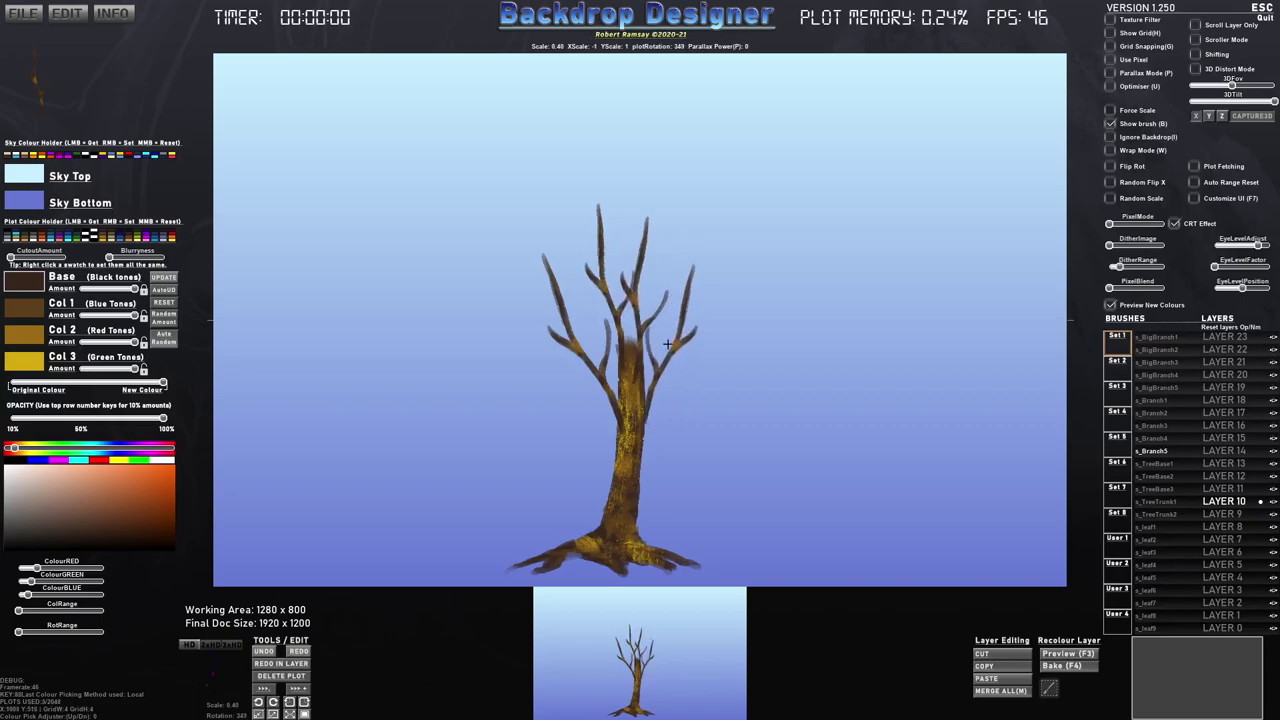
click(663, 344)
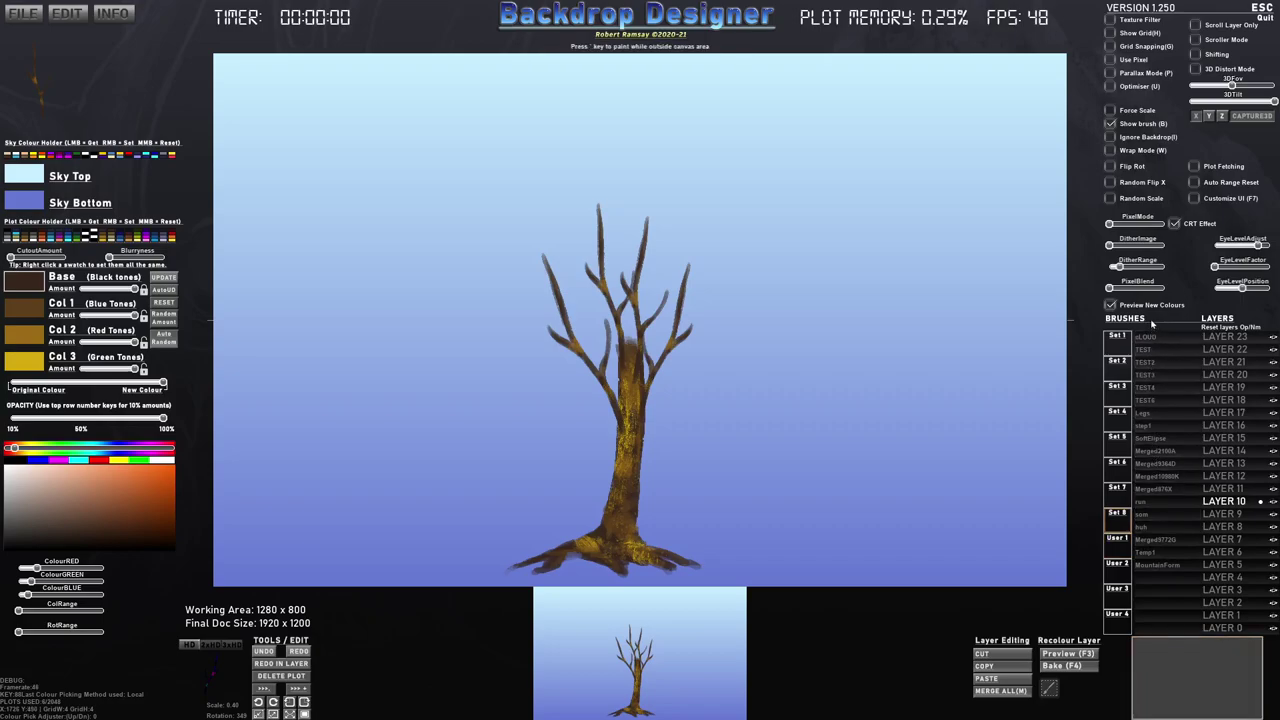
From brush Set 4, stamp s_HP_Trunk4 on Layer 9 at the trunk's lower right, scale 0.55 rotated 357.
click(1117, 500)
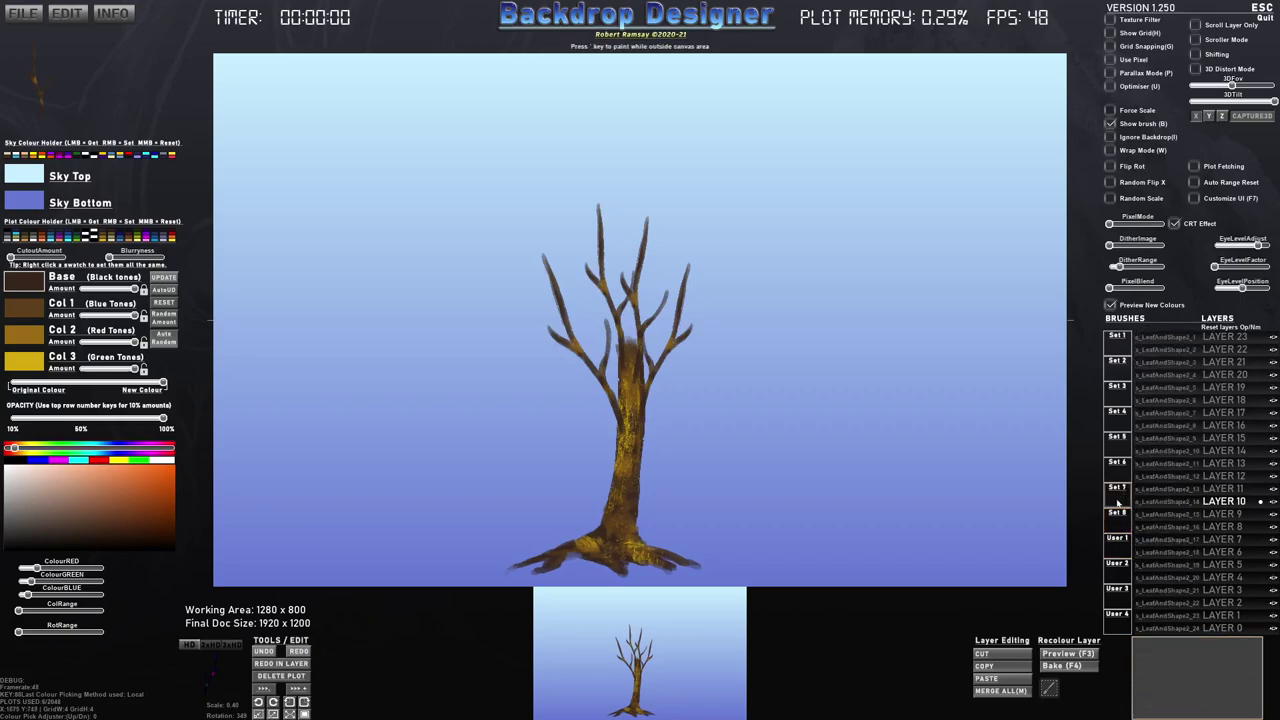
click(1115, 439)
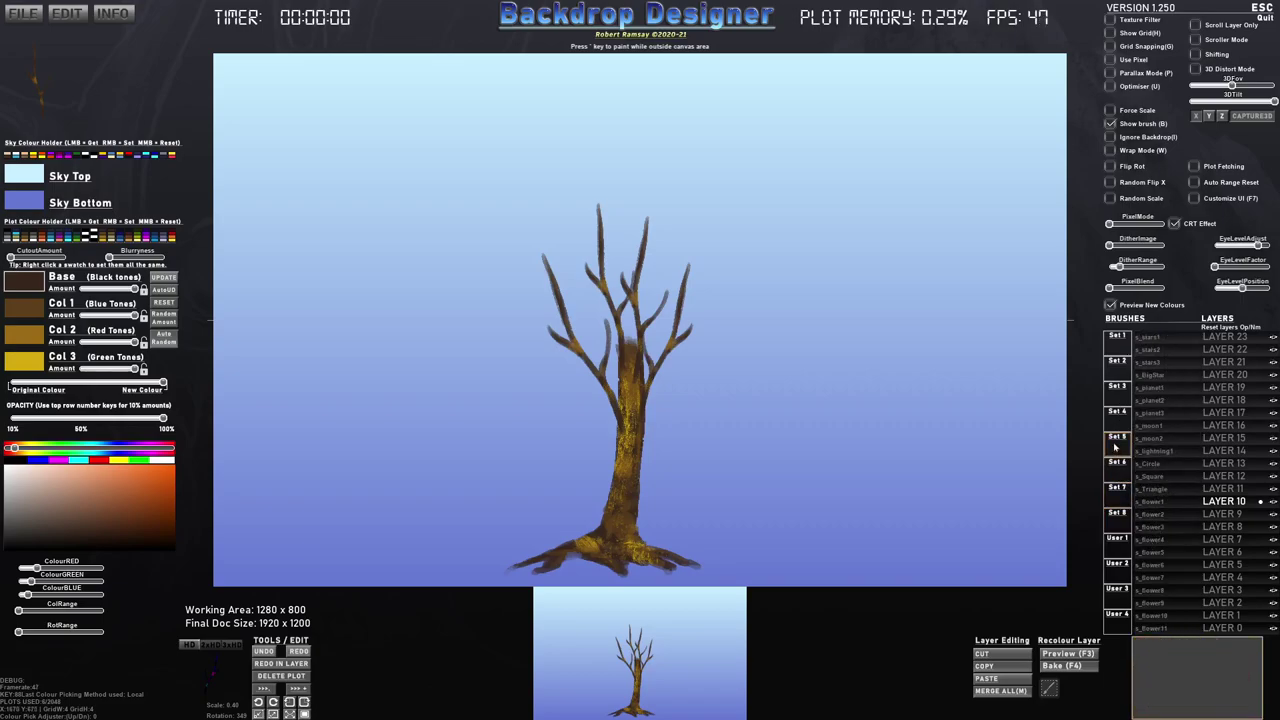
click(1117, 412)
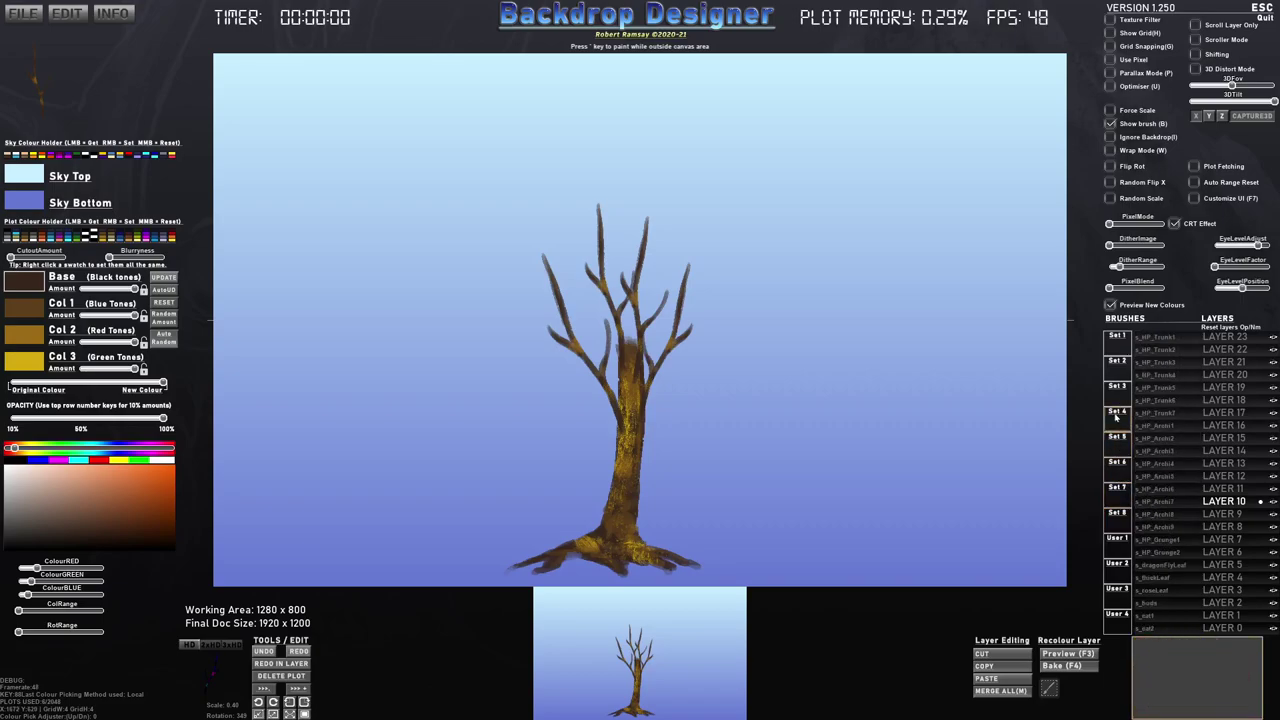
click(1175, 376)
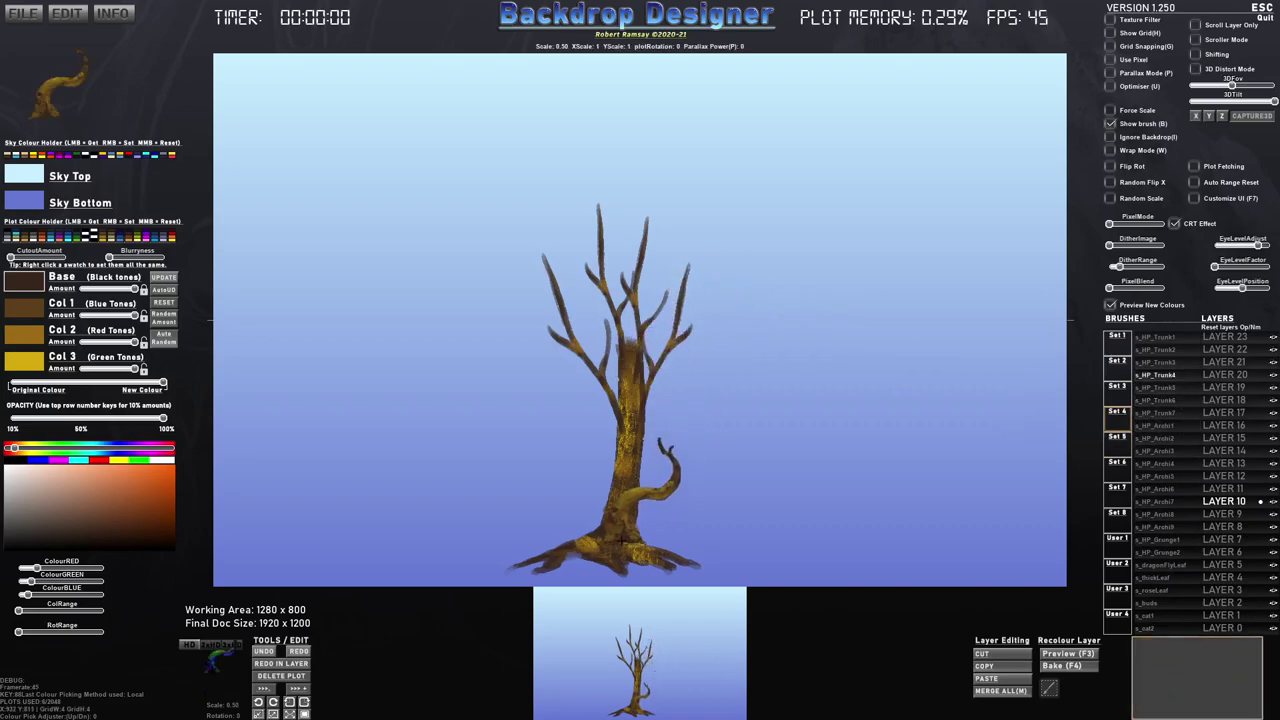
click(1237, 515)
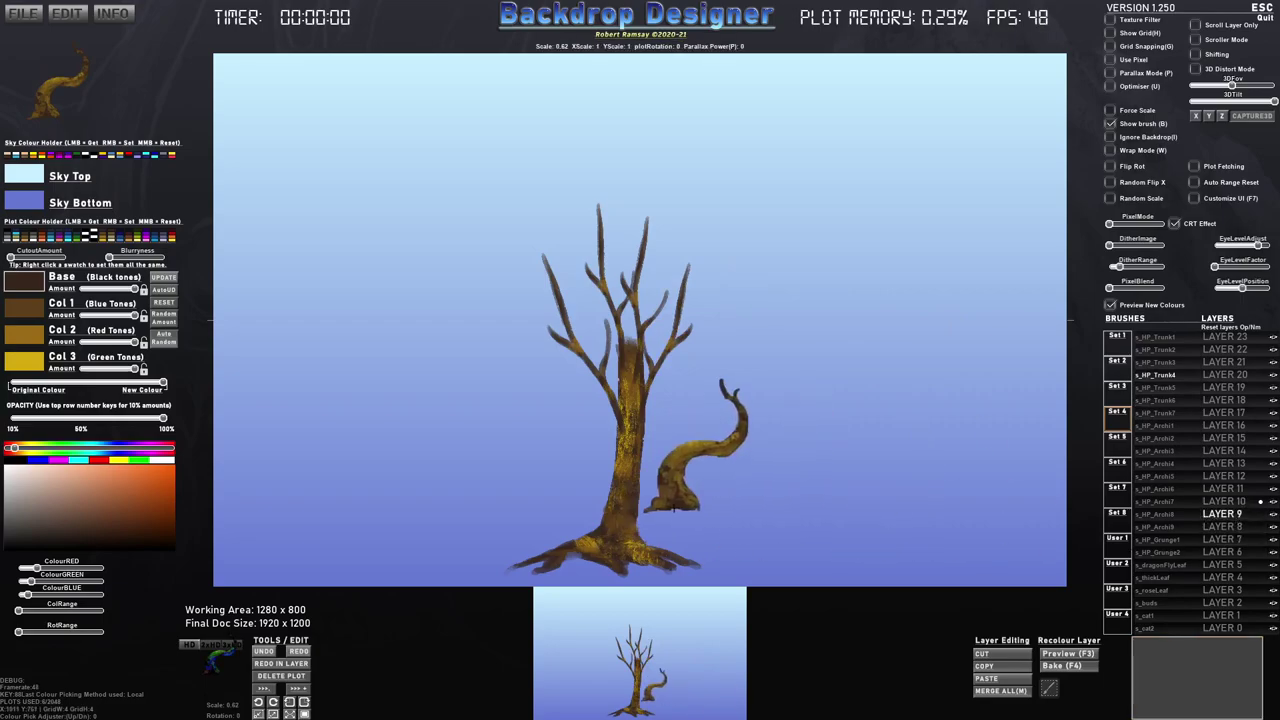
click(620, 550)
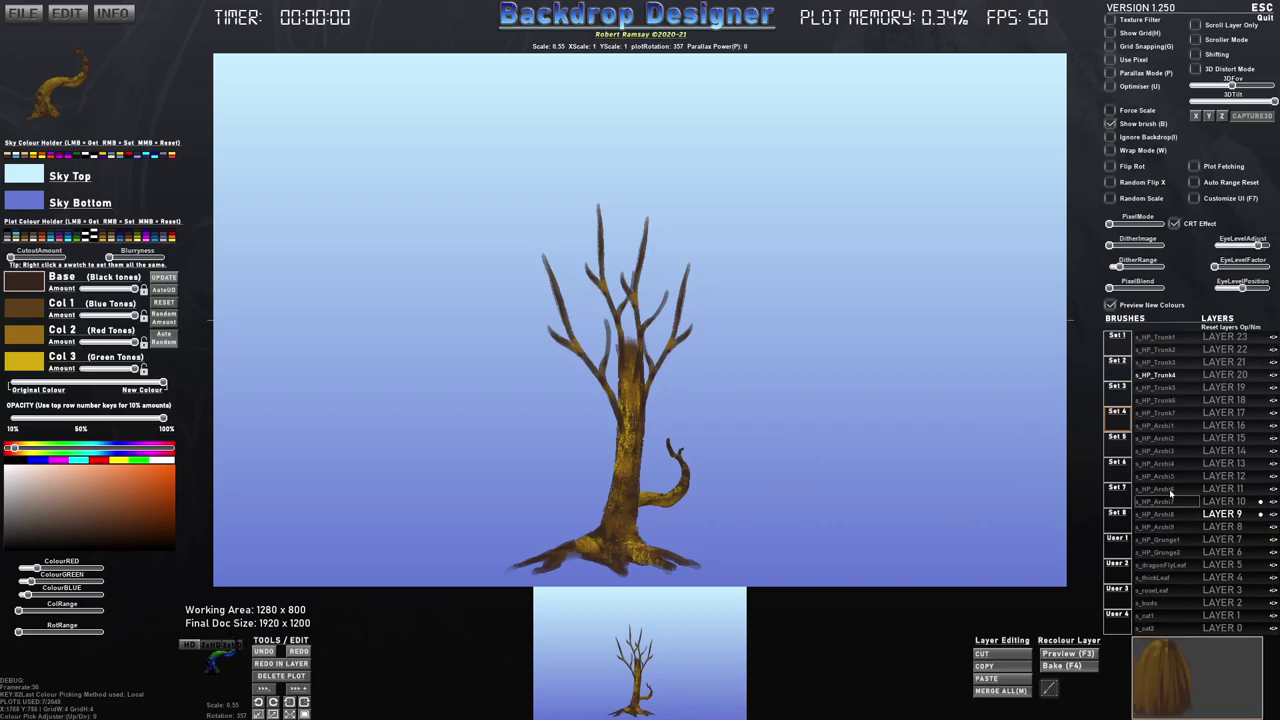
Stamp s_HP_Trunk3 as a branch on the trunk's left side, rotated 30 at scale 0.55.
click(1166, 363)
key(s)
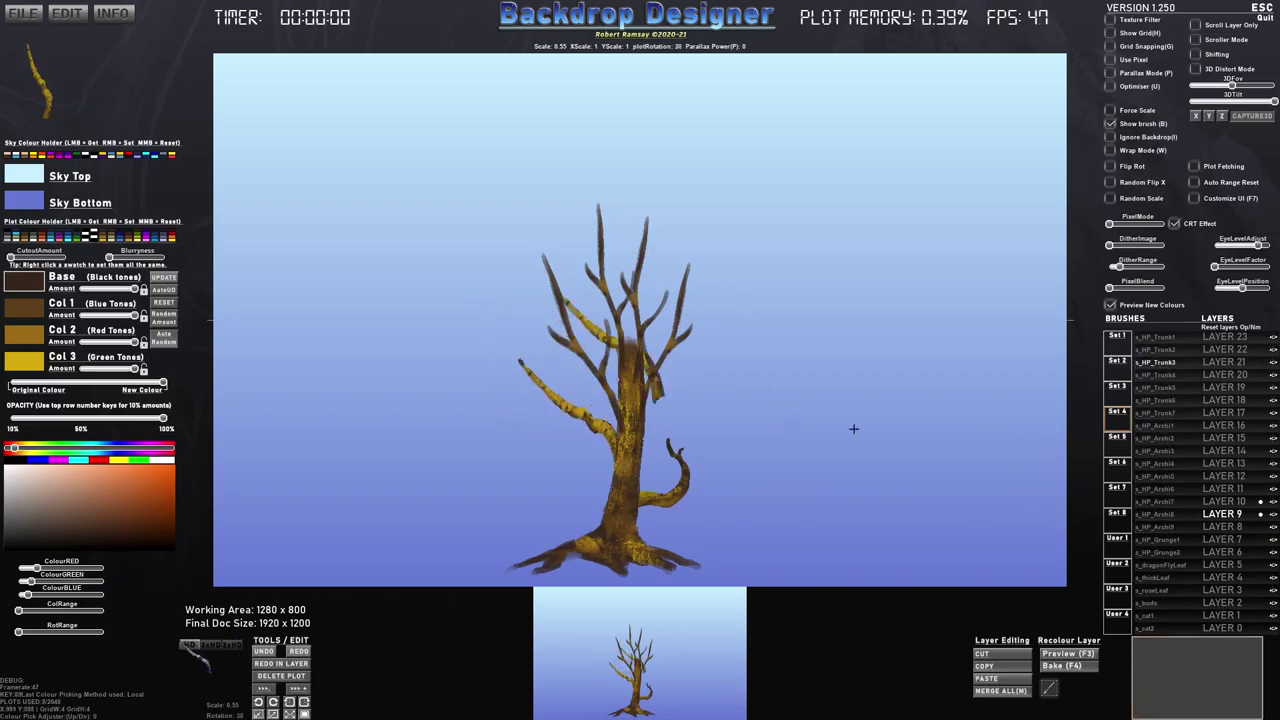
key(e)
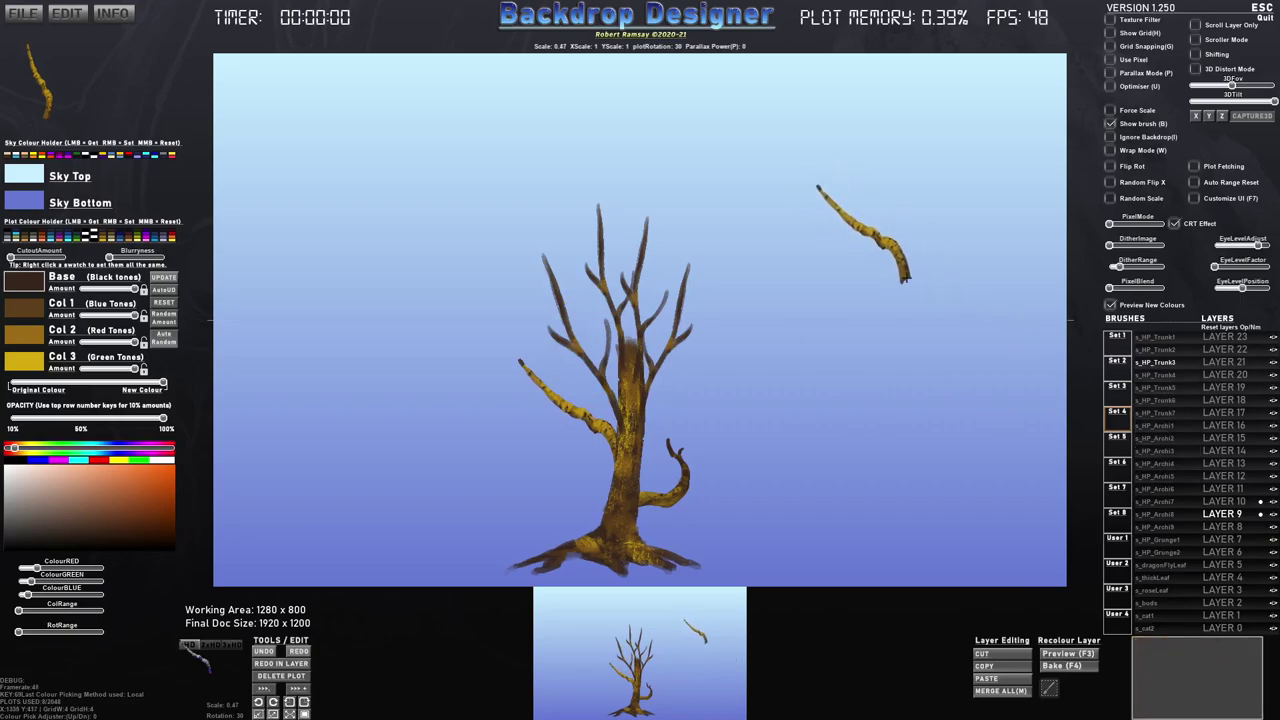
Assemble a separate branch in original colours beside the tree from two s_HP_Trunk3 and two smaller s_HP_Trunk2 pieces on Layers 9, 8 and 7.
click(912, 277)
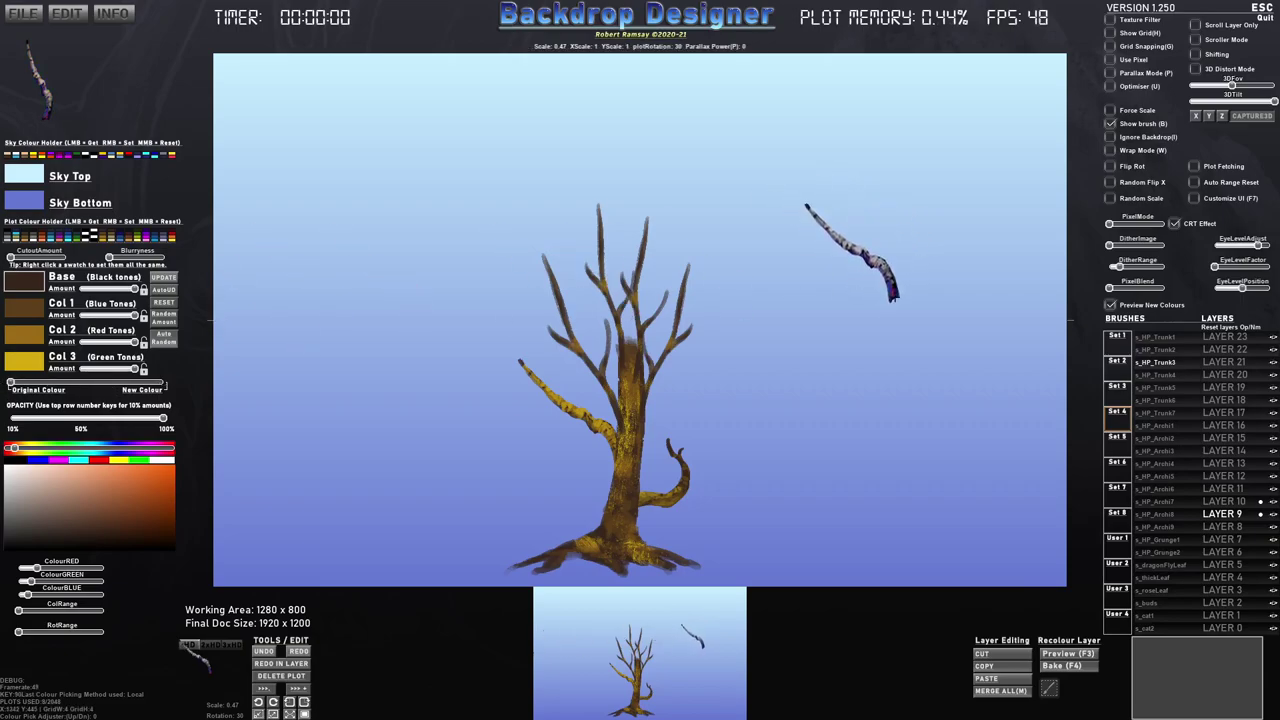
click(1230, 532)
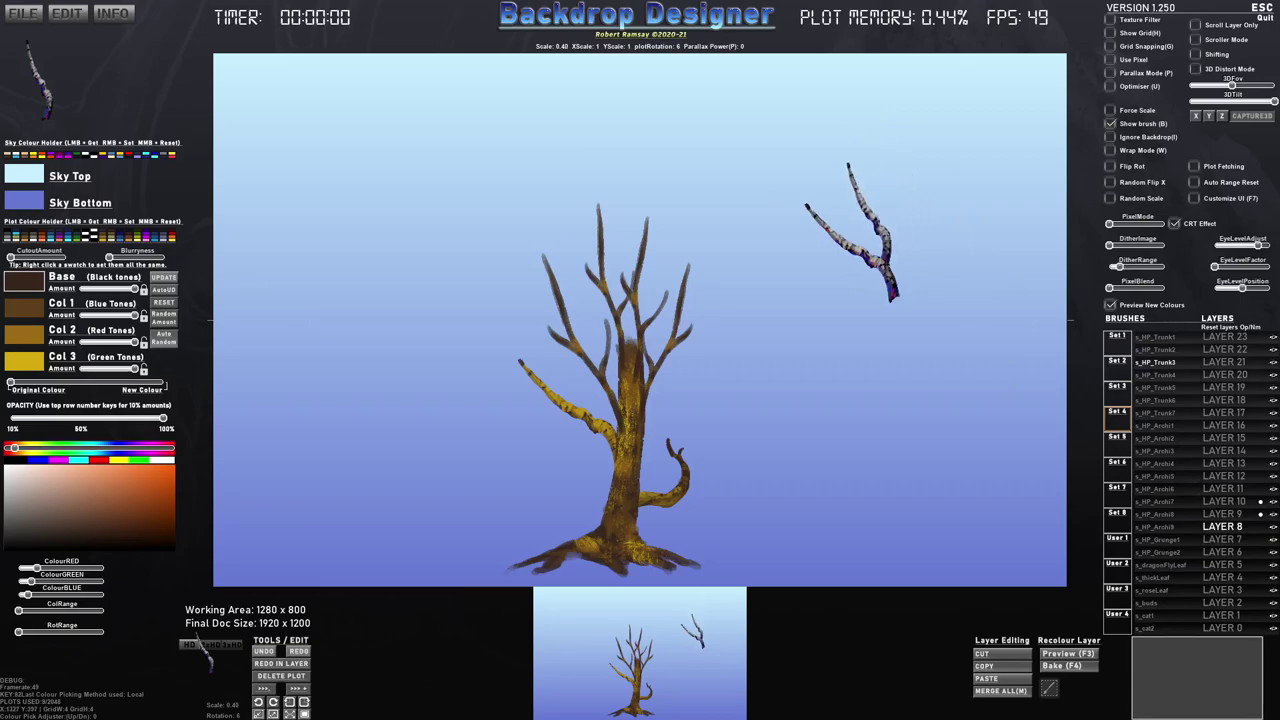
click(1170, 350)
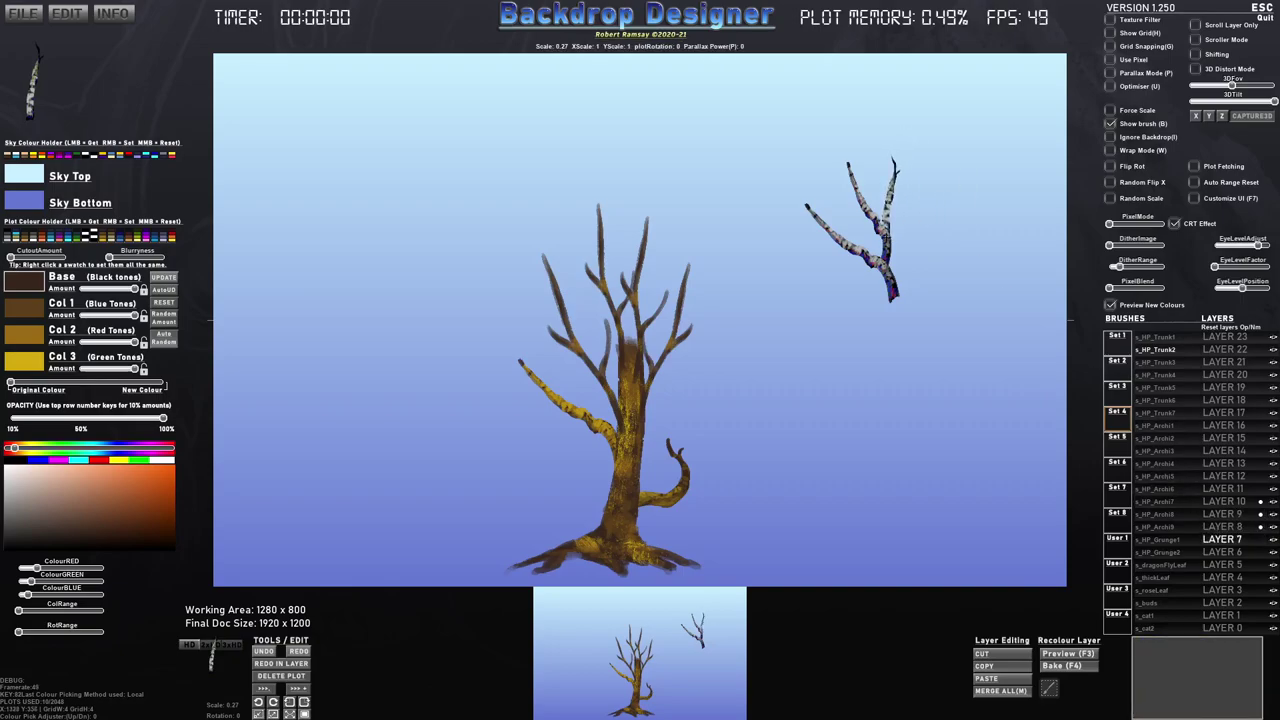
scroll(820, 254, down, 5)
key(d)
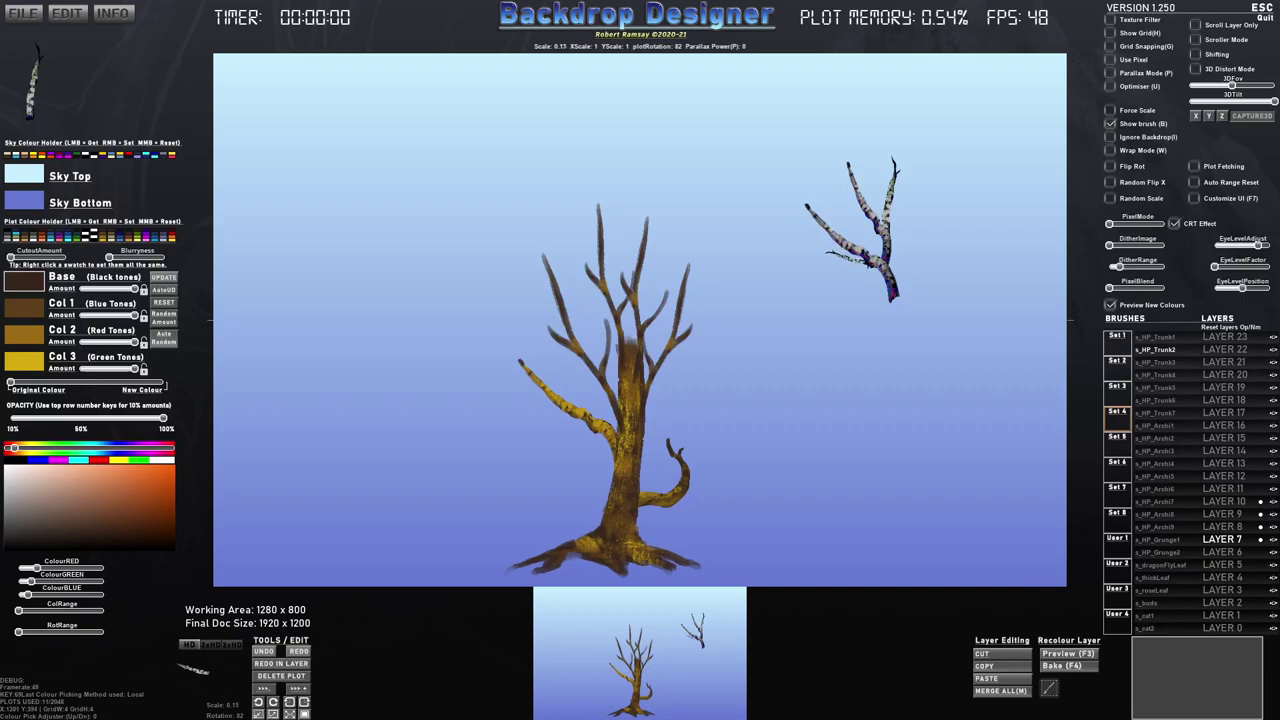
Capture the separately assembled branch as a new brush named newBranch.
click(1048, 692)
mouse_move(801, 148)
mouse_down()
mouse_move(906, 250)
mouse_move(929, 314)
mouse_move(915, 306)
mouse_up()
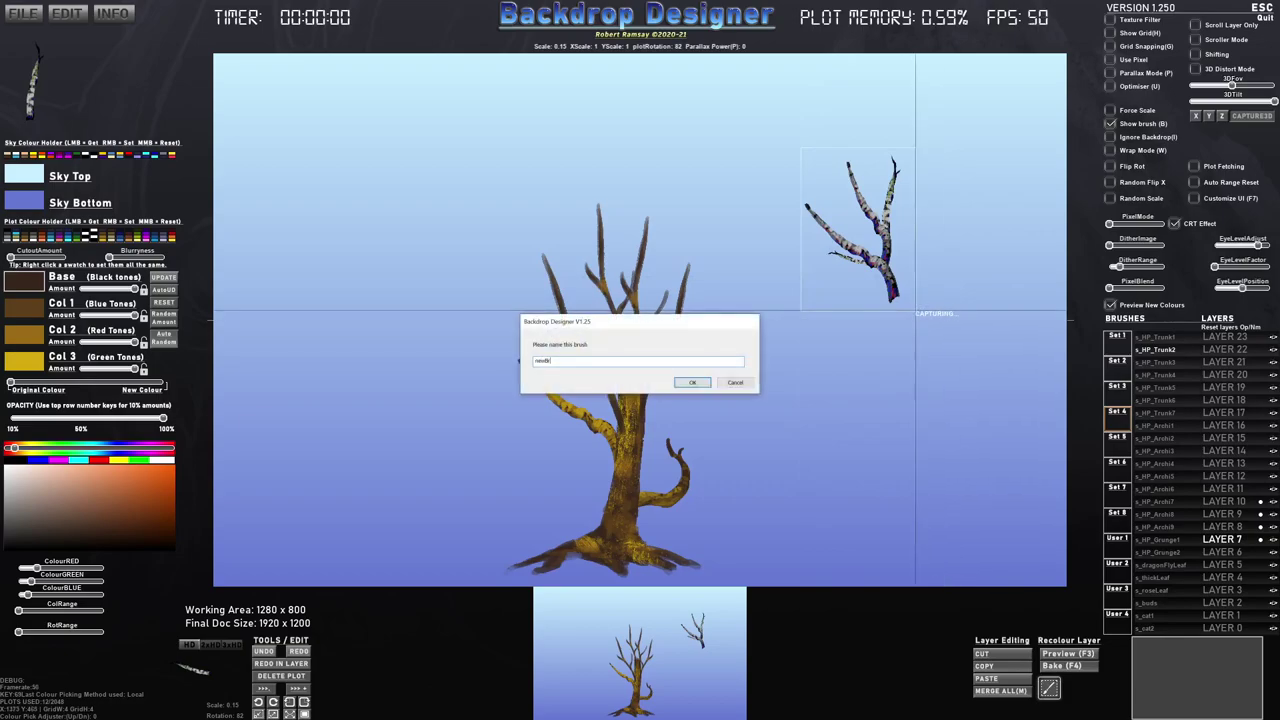
text(newBranch)
key(Return)
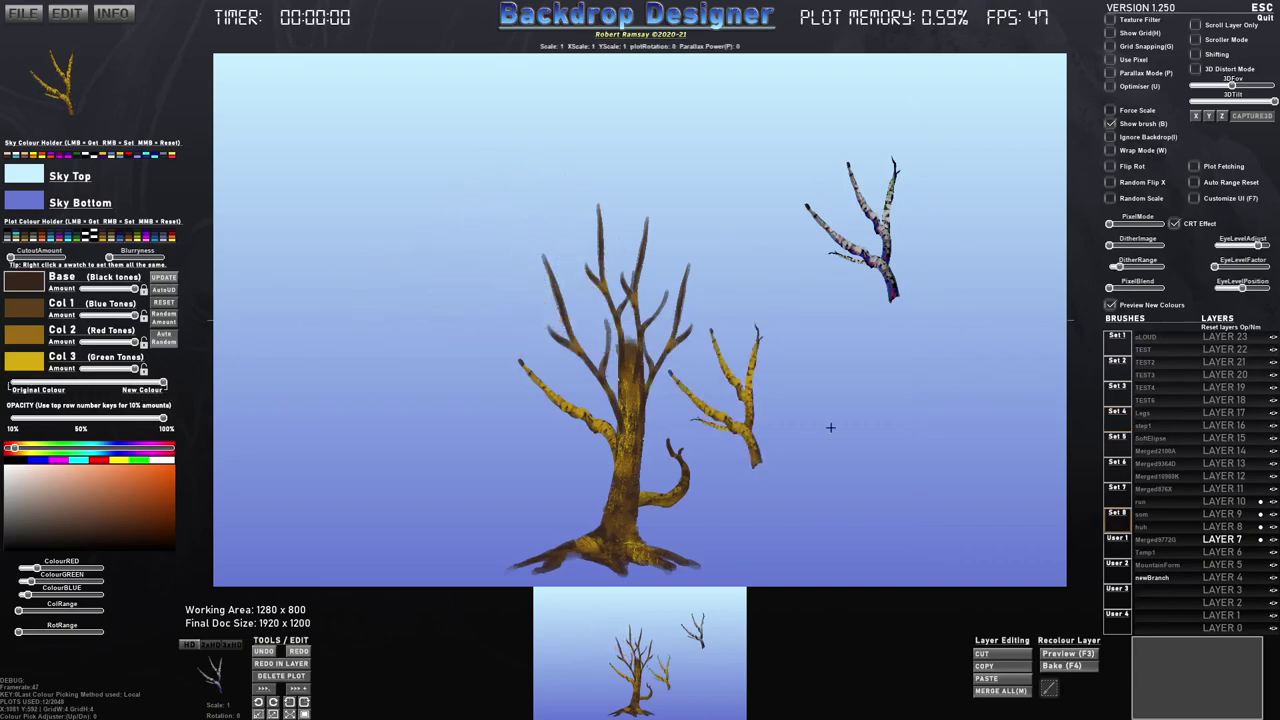
Undo the loose branch pieces and, on Layer 11, stamp newBranch on the tree's outer left branch tip at scale 0.62 rotated 30.
click(1220, 488)
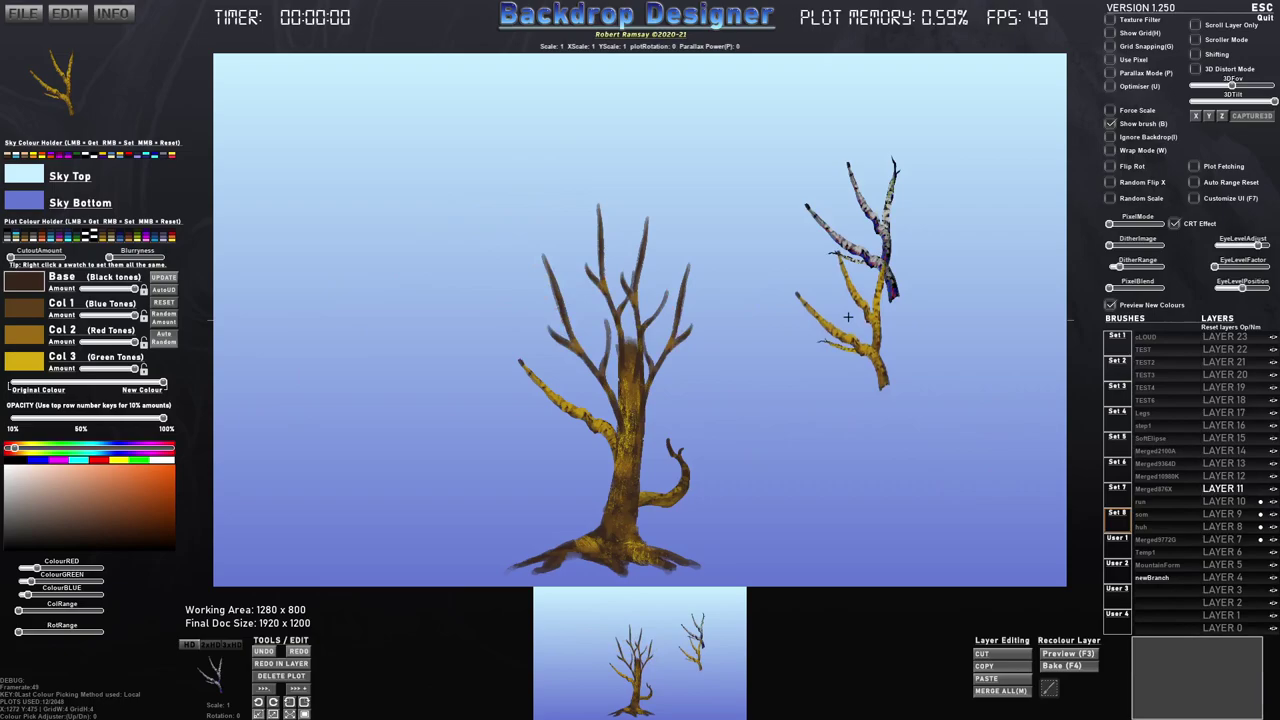
key(ctrl+z)
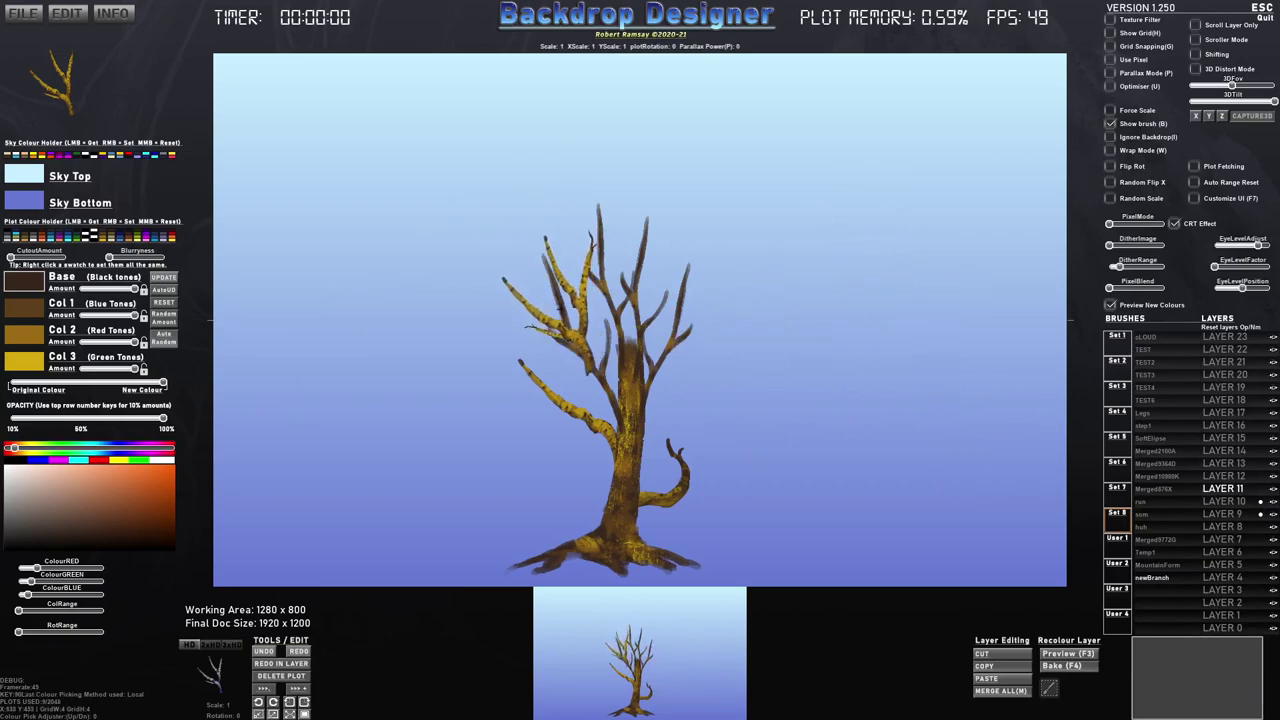
scroll(566, 312, down, 1)
key(e)
key(e)
key(e)
key(e)
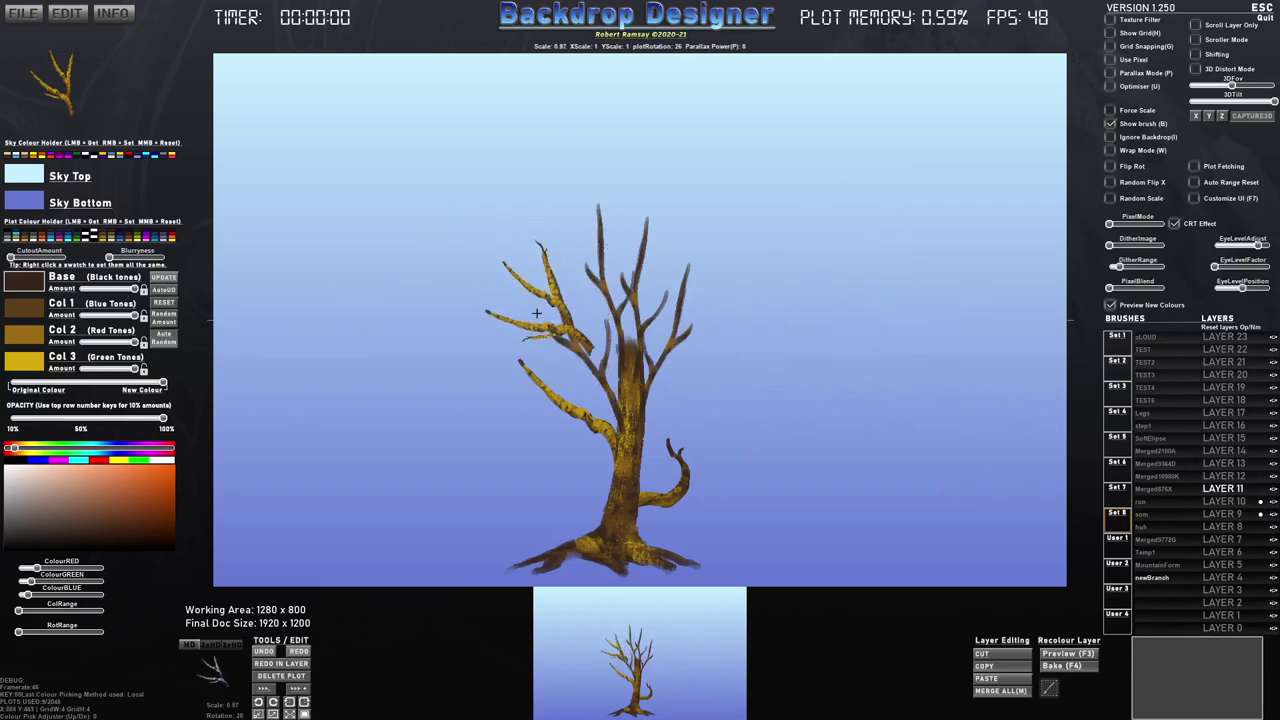
scroll(521, 315, down, 3)
scroll(516, 311, down, 3)
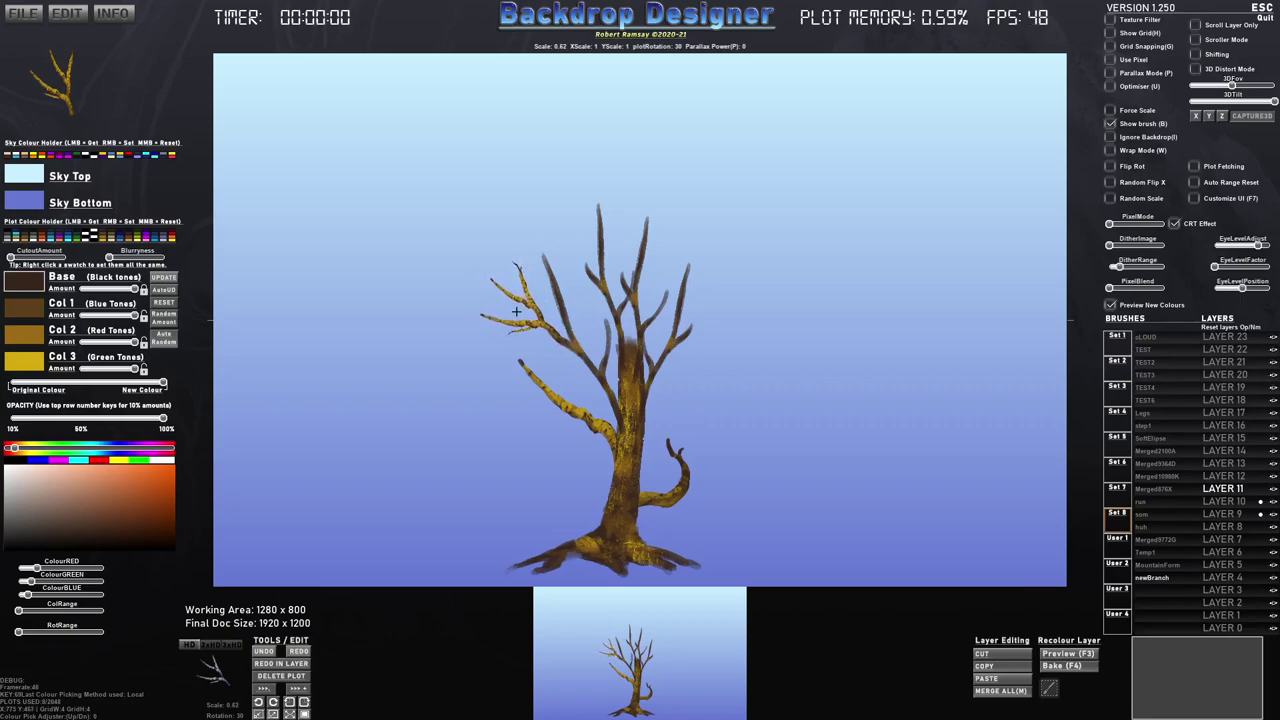
click(523, 313)
Change Col 3 to a muted olive and stamp newBranch rotated 355 at scale 0.77 on the next left branch tip.
key(d)
key(d)
key(d)
key(d)
key(d)
key(d)
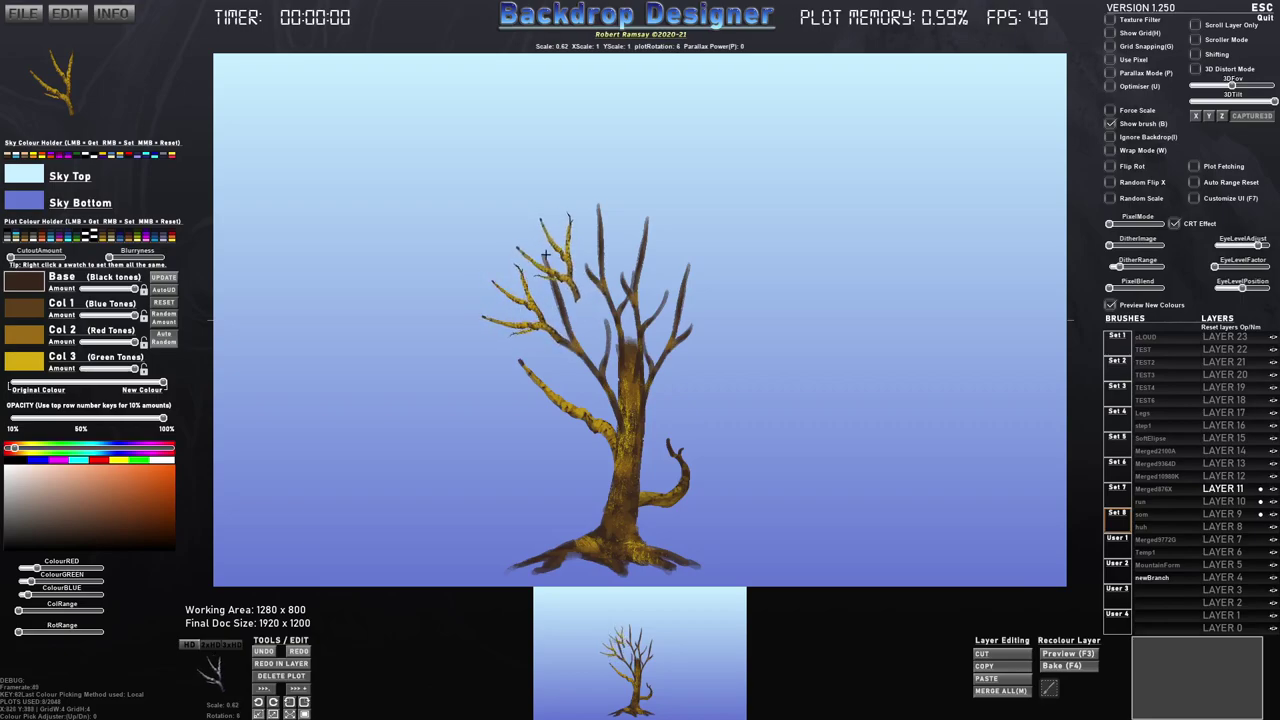
click(22, 362)
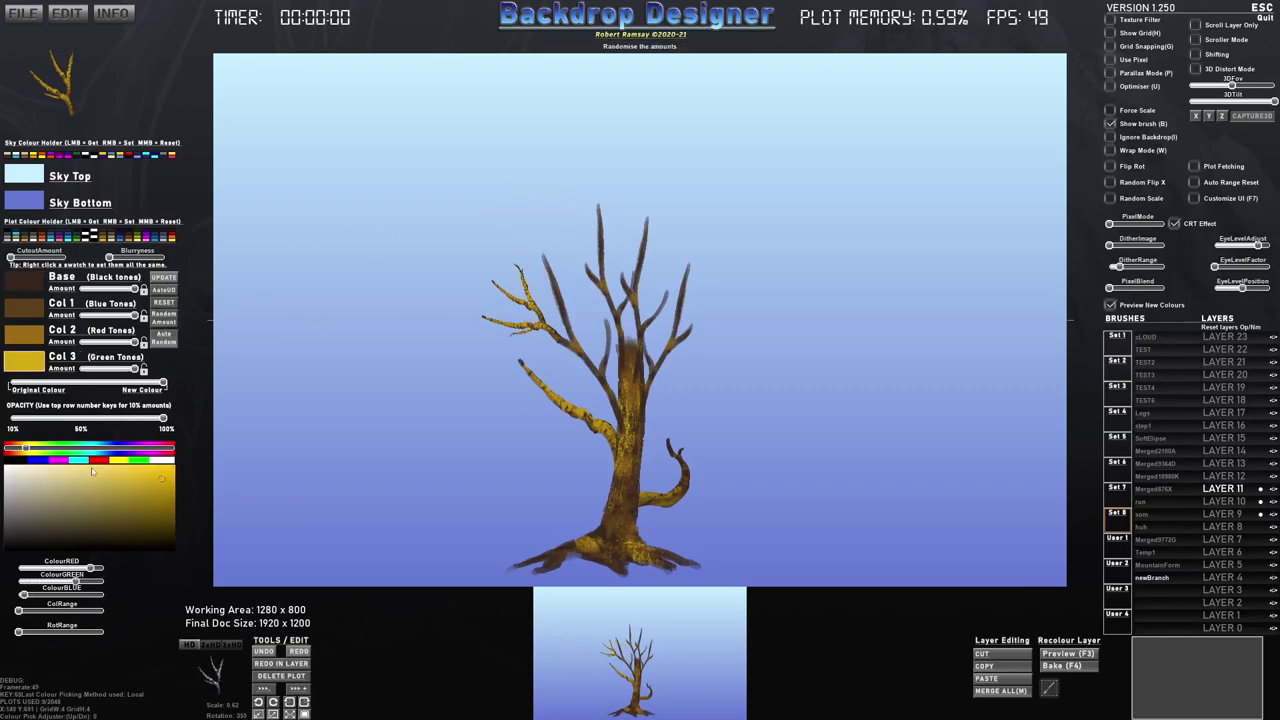
click(100, 505)
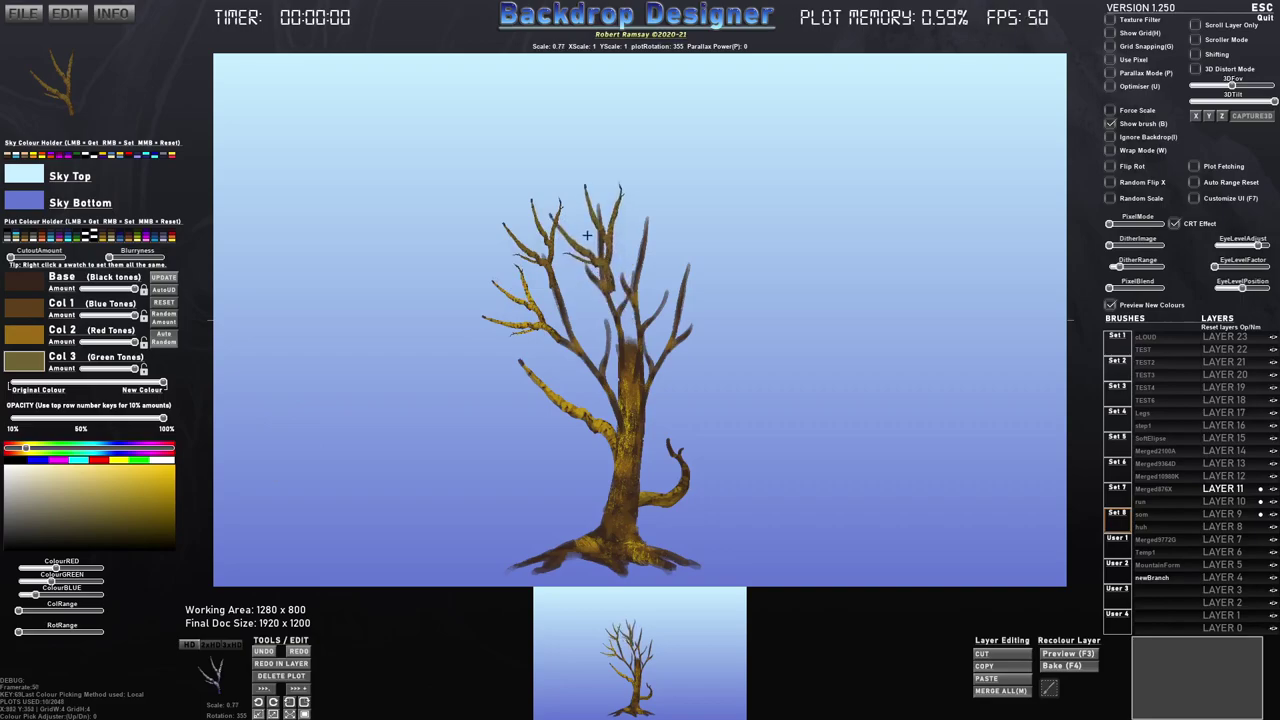
Stamp two more newBranch pieces on the left branches, one rotated 32 at scale 0.62, the other rotated 56 at scale 0.55.
scroll(562, 258, down, 5)
click(563, 263)
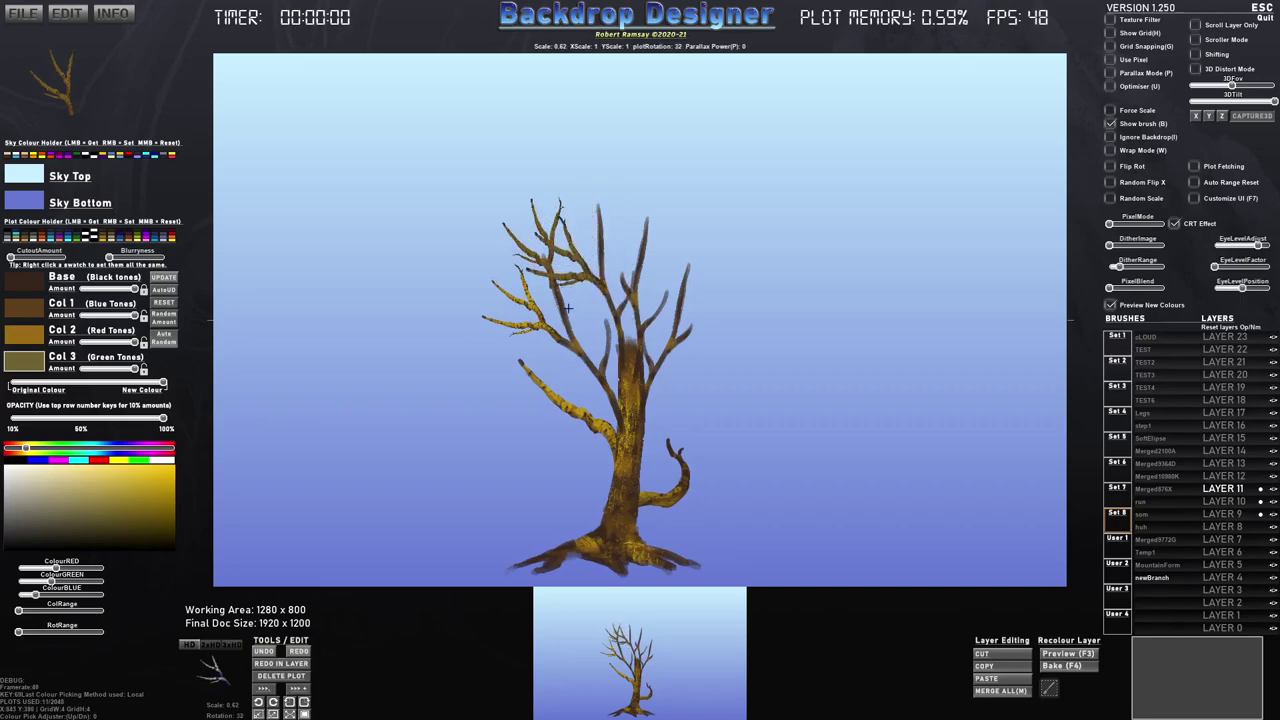
scroll(530, 291, up, 3)
key(e)
click(515, 287)
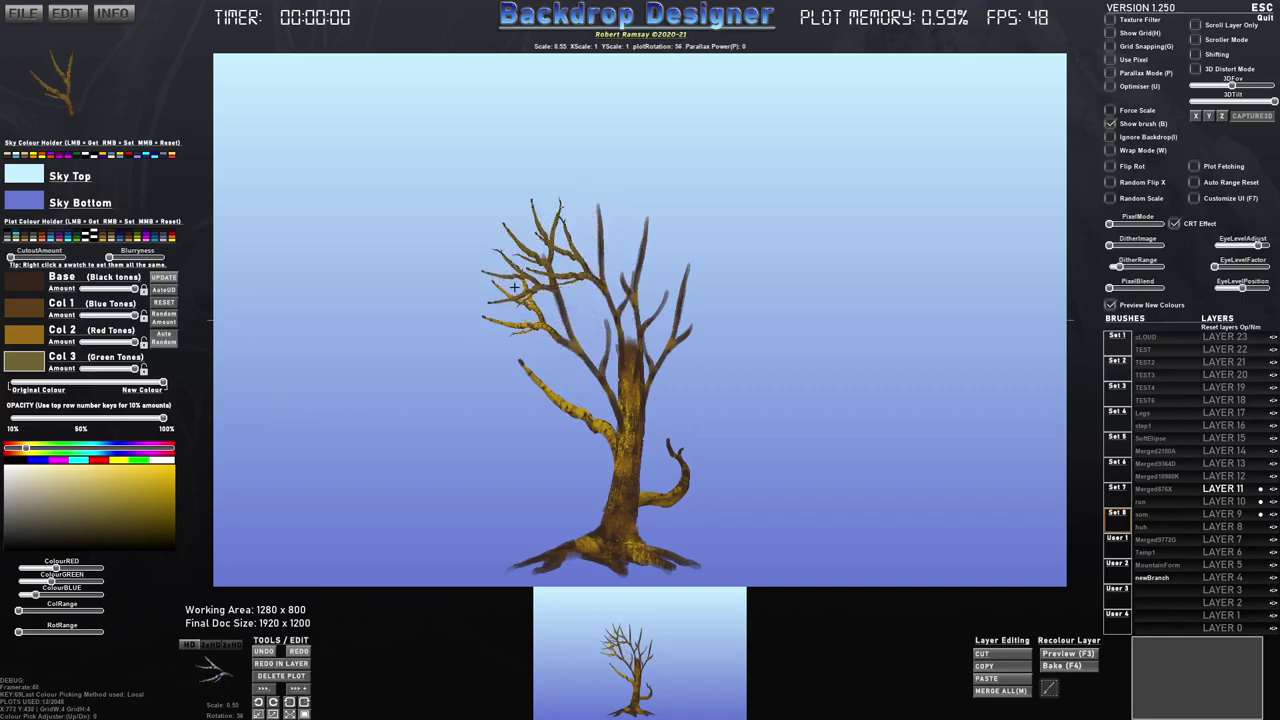
Stamp newBranch on the two topmost branch tips, the right one rotated 331 at scale 0.62.
scroll(606, 265, down, 10)
key(r)
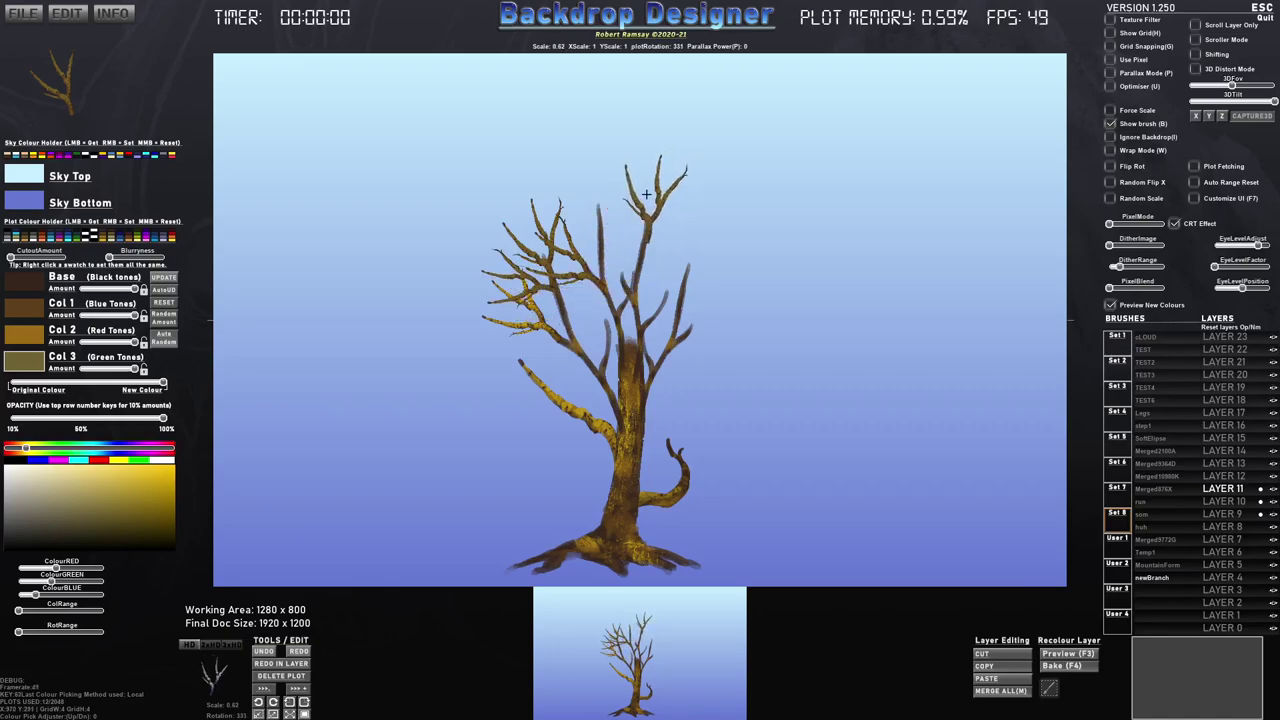
click(651, 193)
click(586, 193)
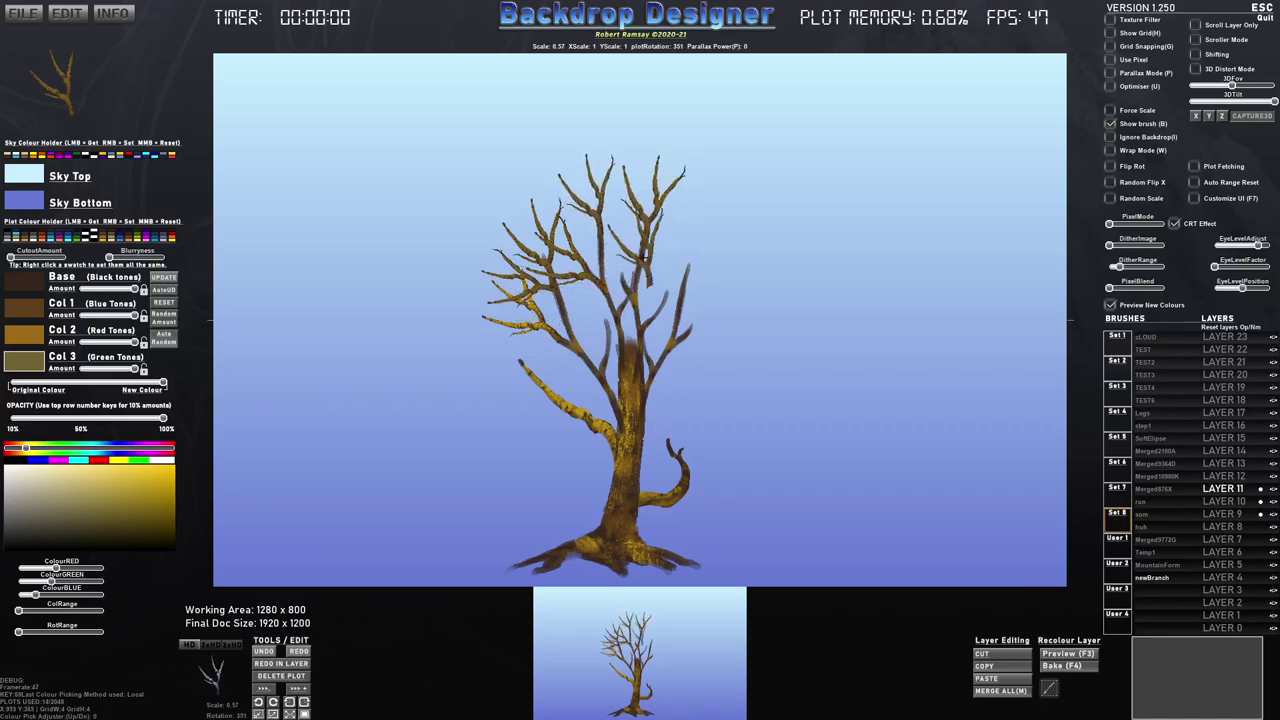
Fill the middle of the crown with two newBranch stamps at scale 0.47, the lower one rotated 347.
key(r)
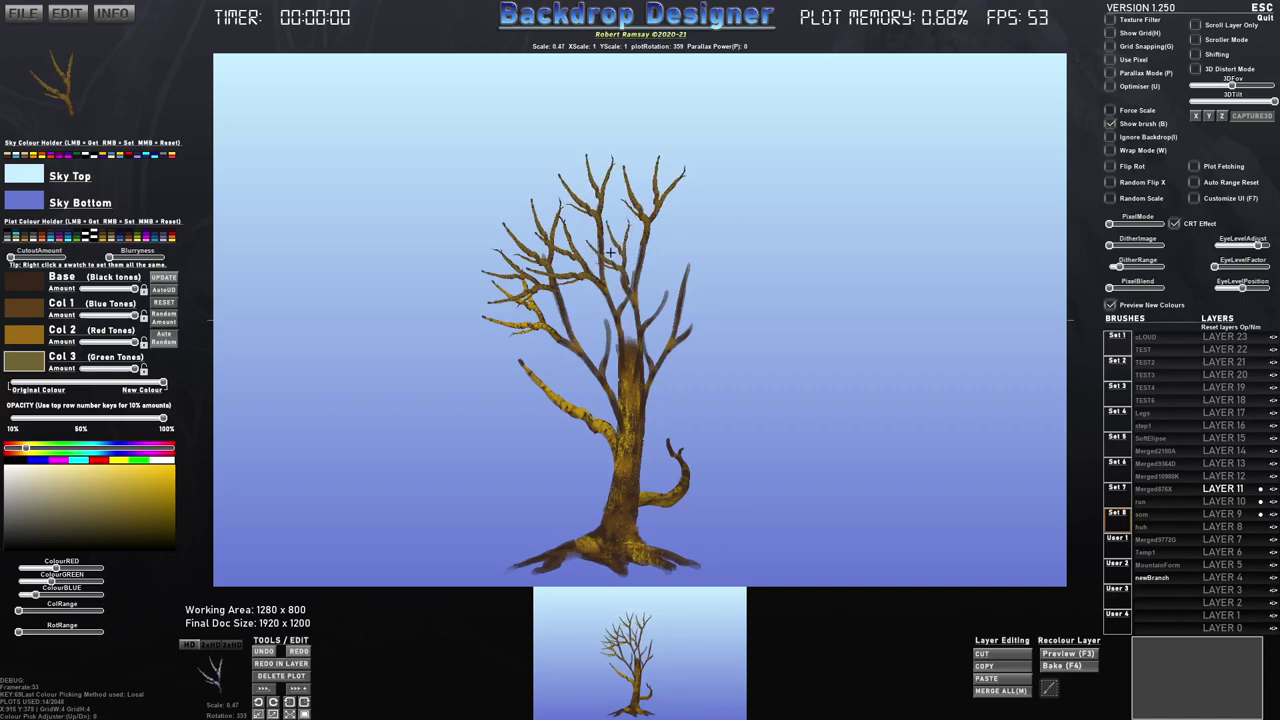
click(607, 254)
key(r)
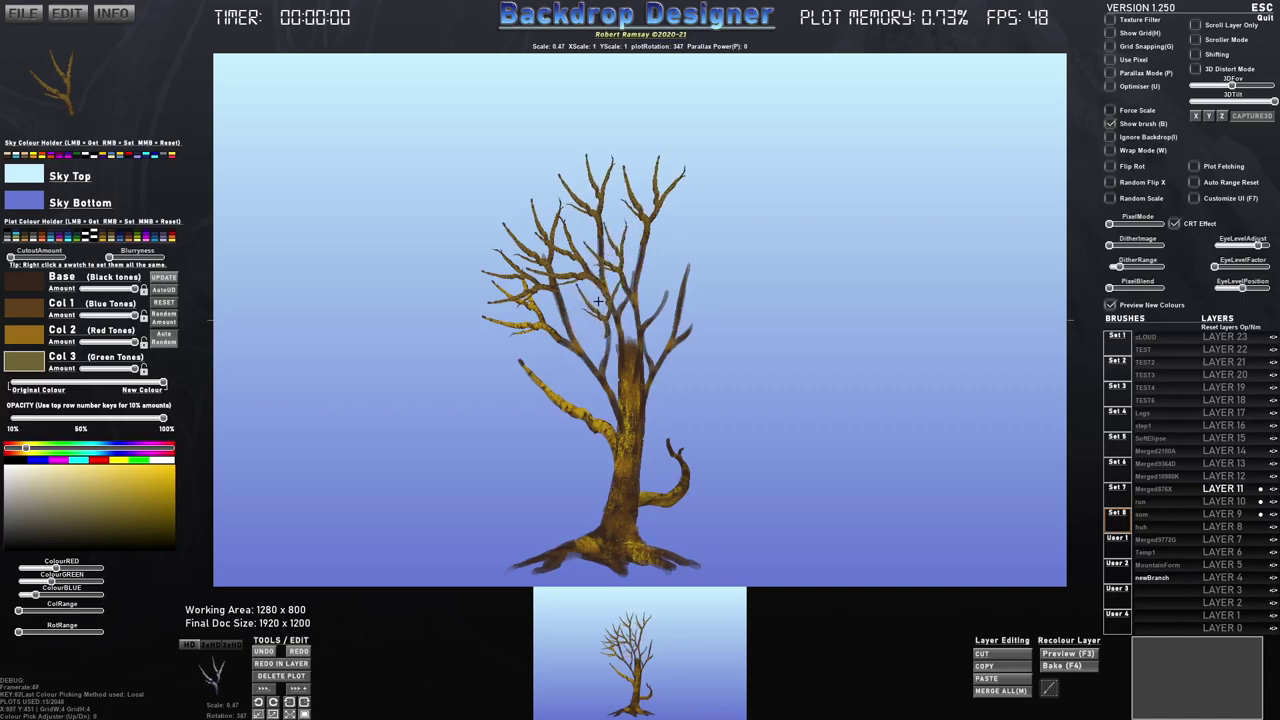
click(598, 301)
key(r)
Stamp three newBranch pieces at scale 0.47 on the crown's right side, with the upper outer tip rotated 317.
click(669, 275)
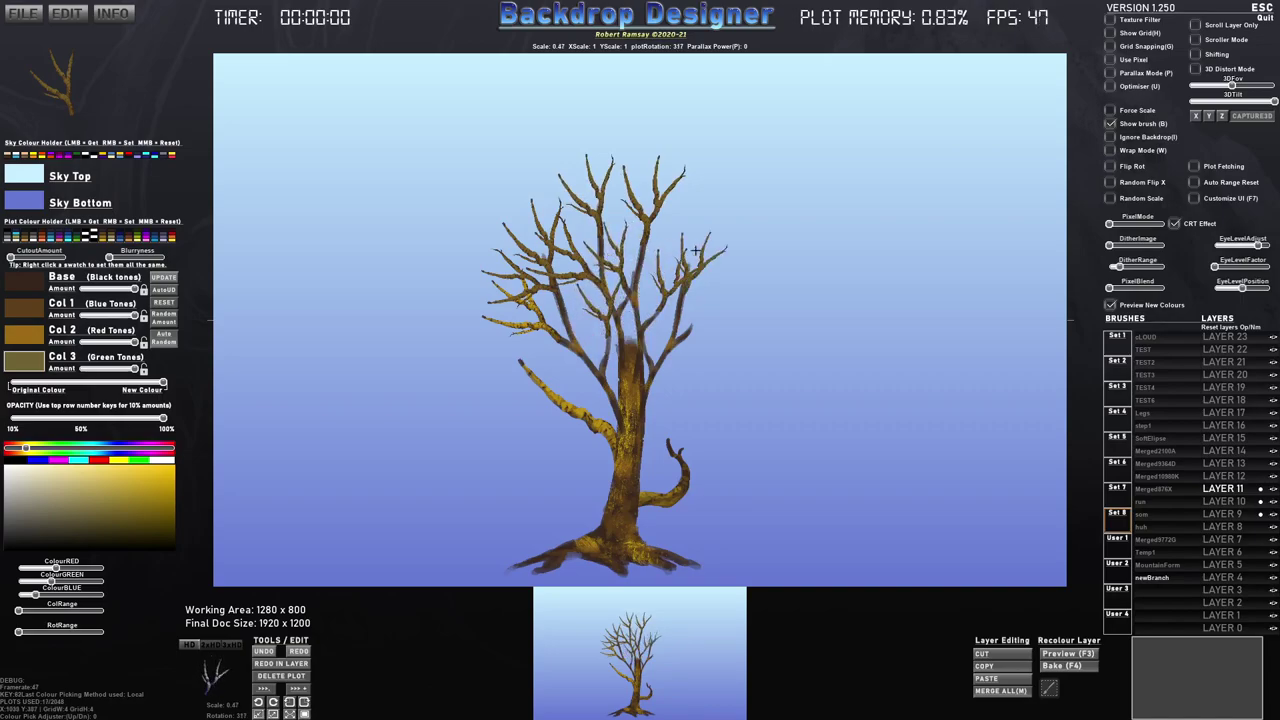
click(697, 242)
key(r)
click(704, 311)
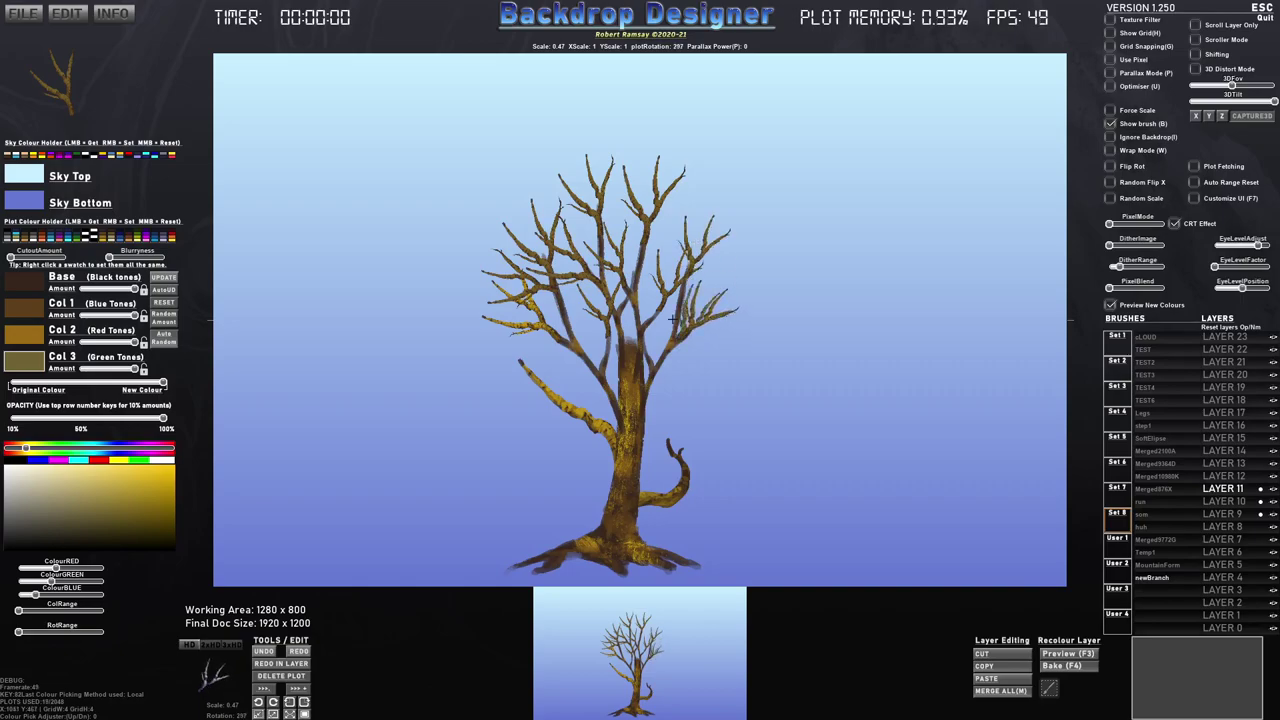
Switch to Layer 8, enlarge the newBranch brush and change Col 2 to a dark brown.
click(1220, 525)
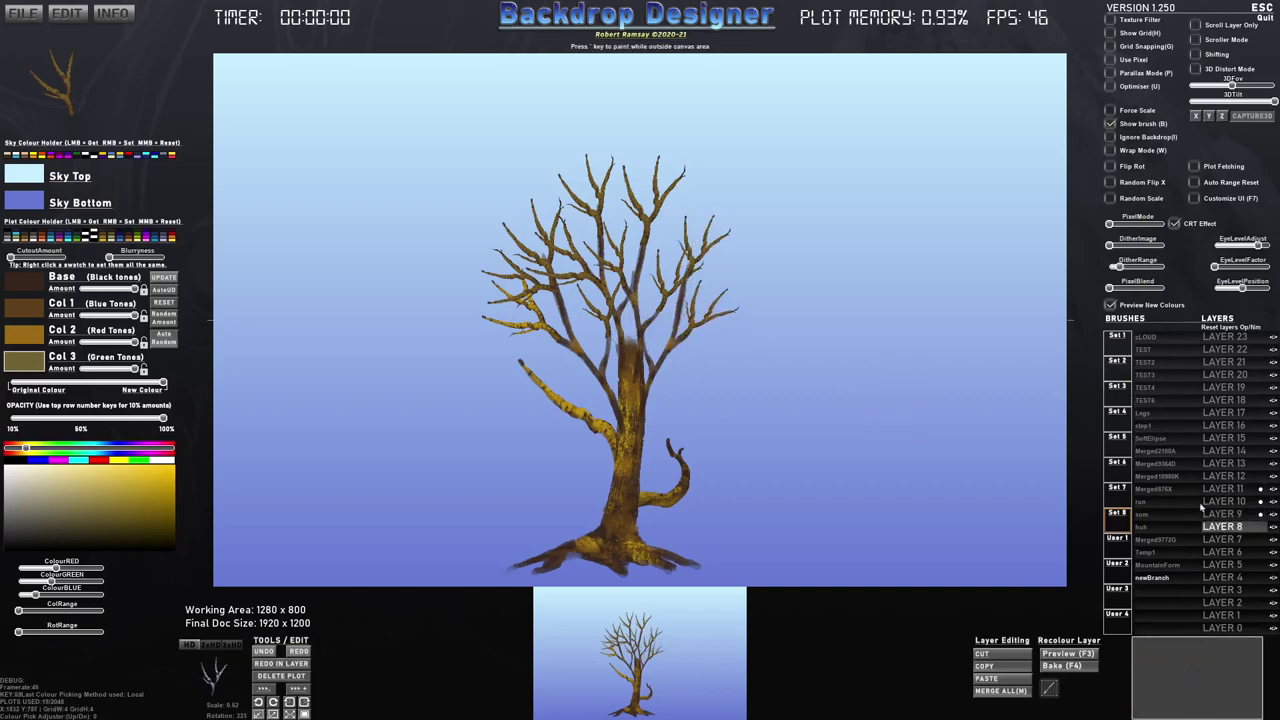
scroll(618, 297, up, 5)
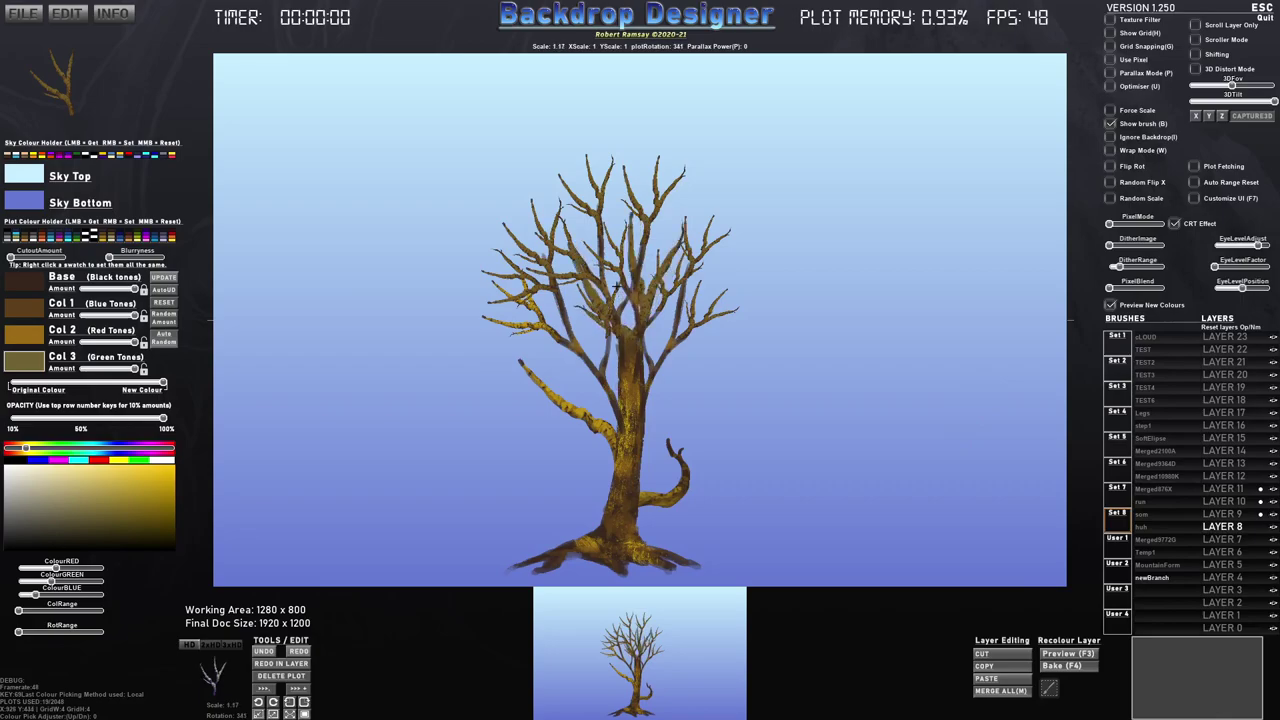
key(e)
click(29, 330)
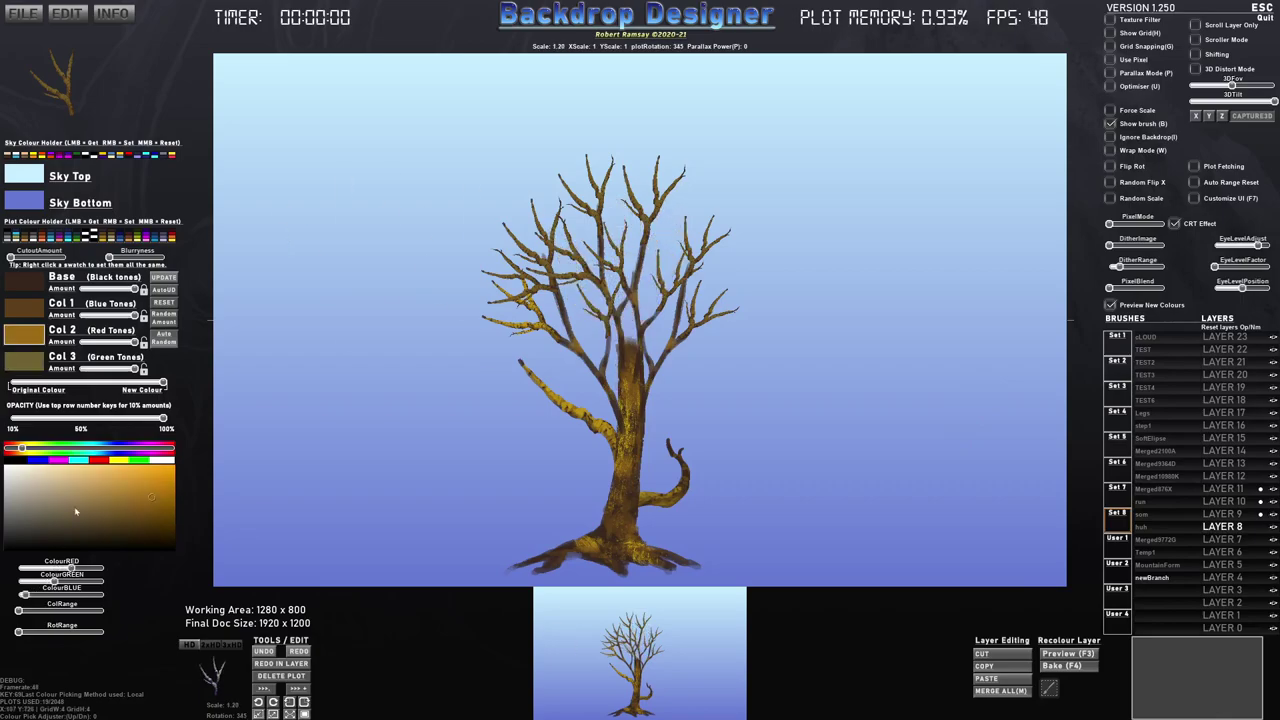
drag(87, 523, 98, 531)
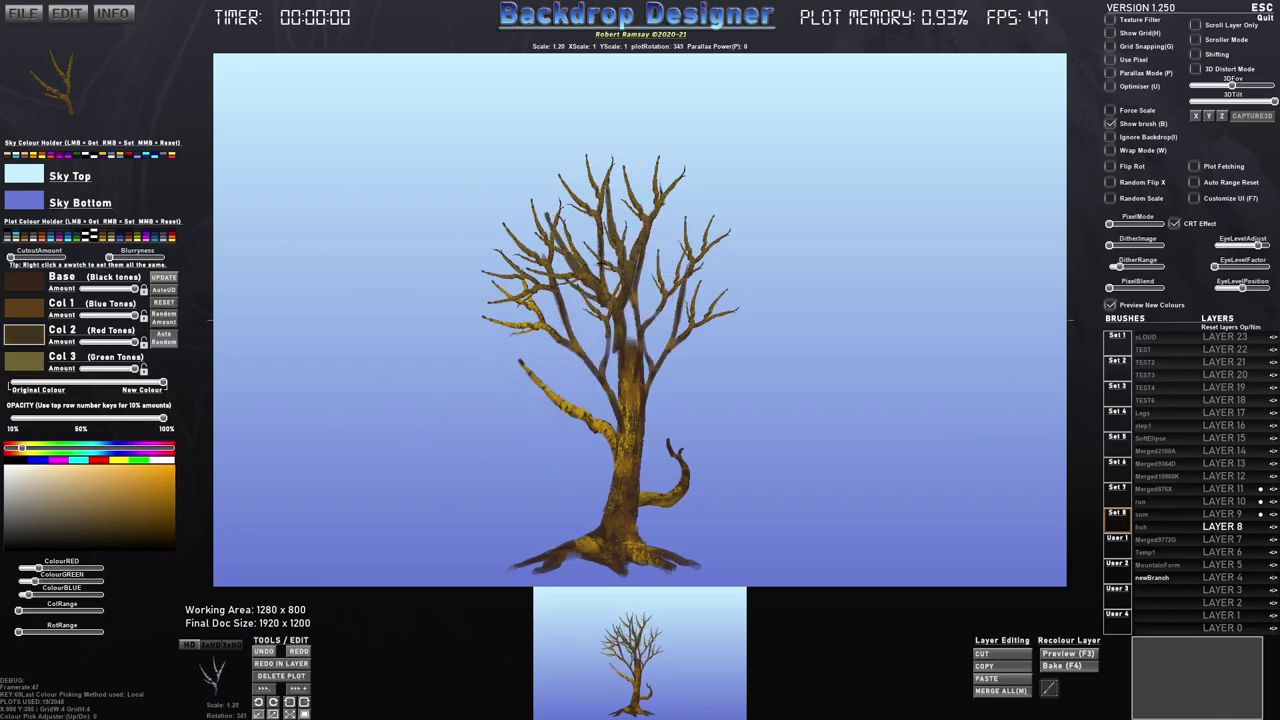
Stamp a large newBranch at scale 1.40 rotated 4 behind the left part of the crown.
scroll(608, 268, up, 5)
key(e)
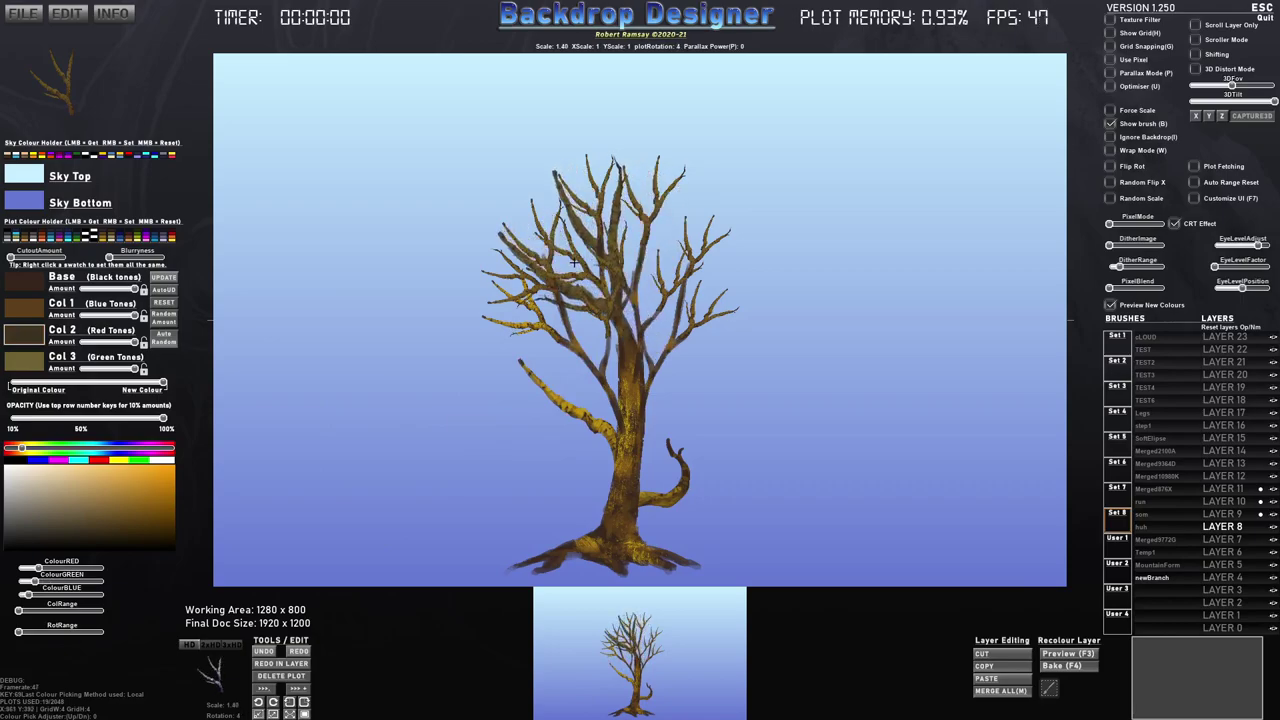
click(573, 277)
scroll(600, 283, down, 3)
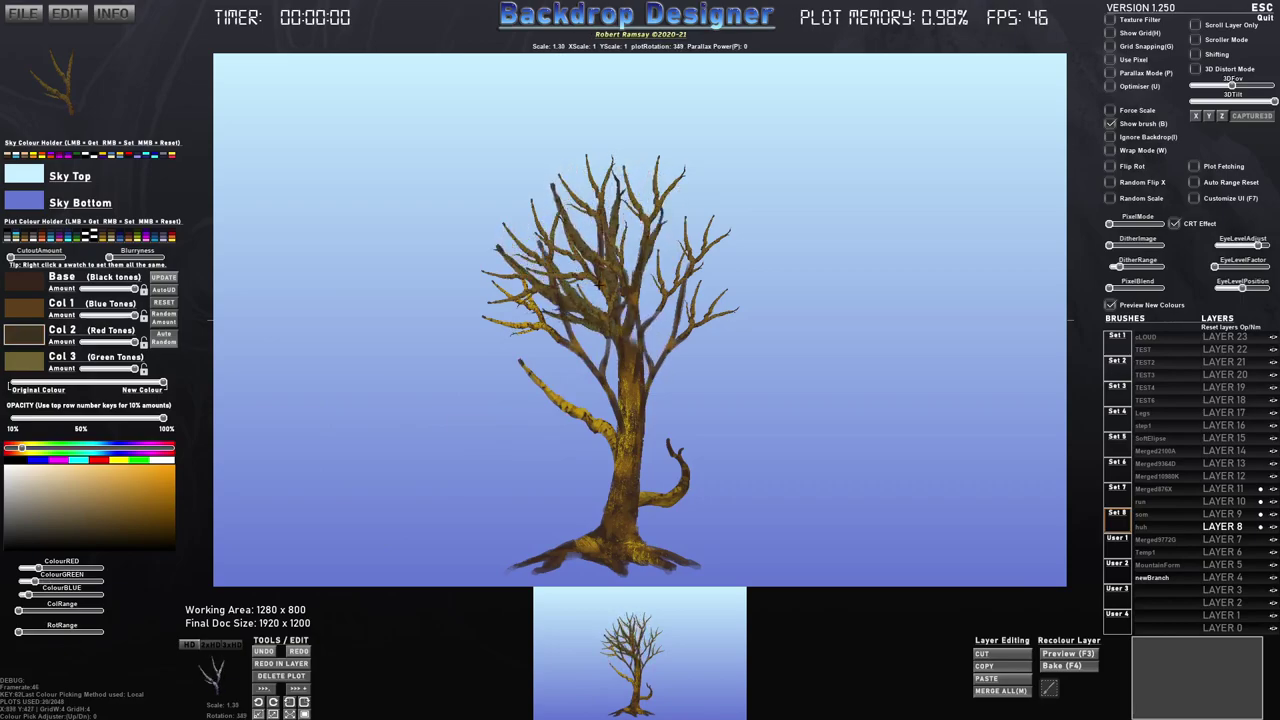
Stamp a large newBranch on Layer 8 behind the right part of the crown.
click(663, 272)
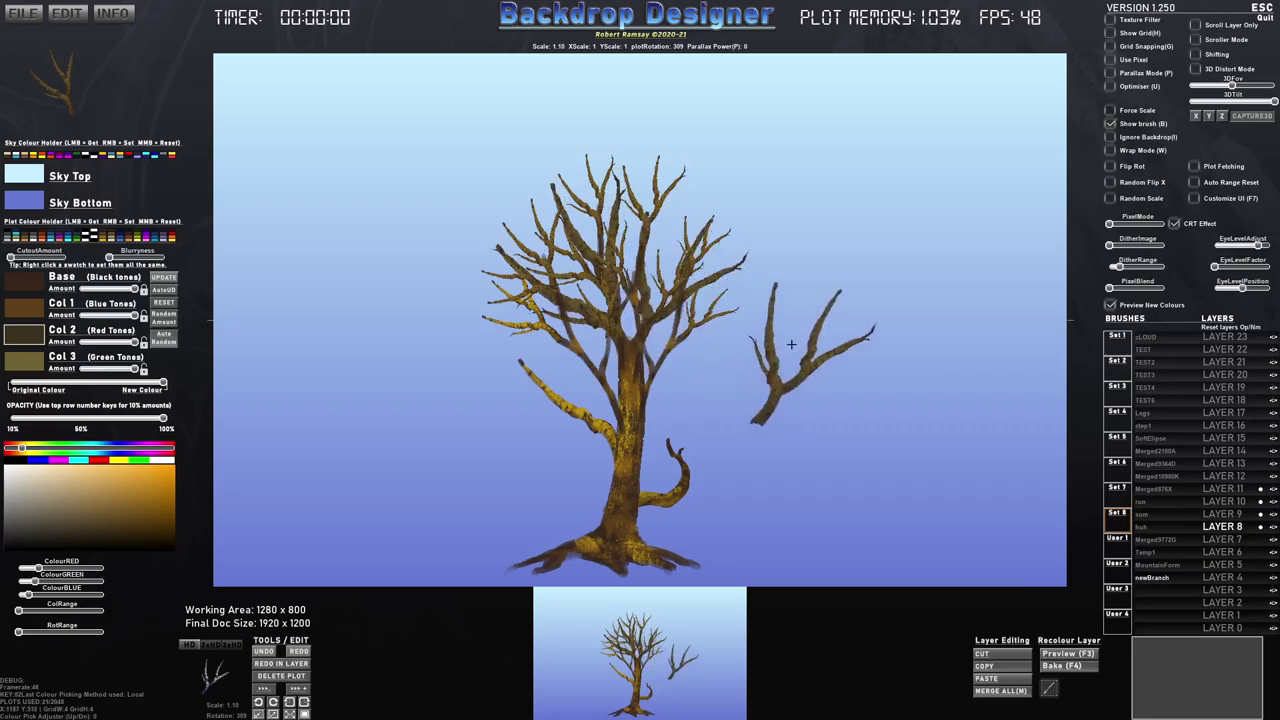
Select the s_LeafAndShape_8 brush from Set 6 and load the green colour preset for it.
click(1124, 373)
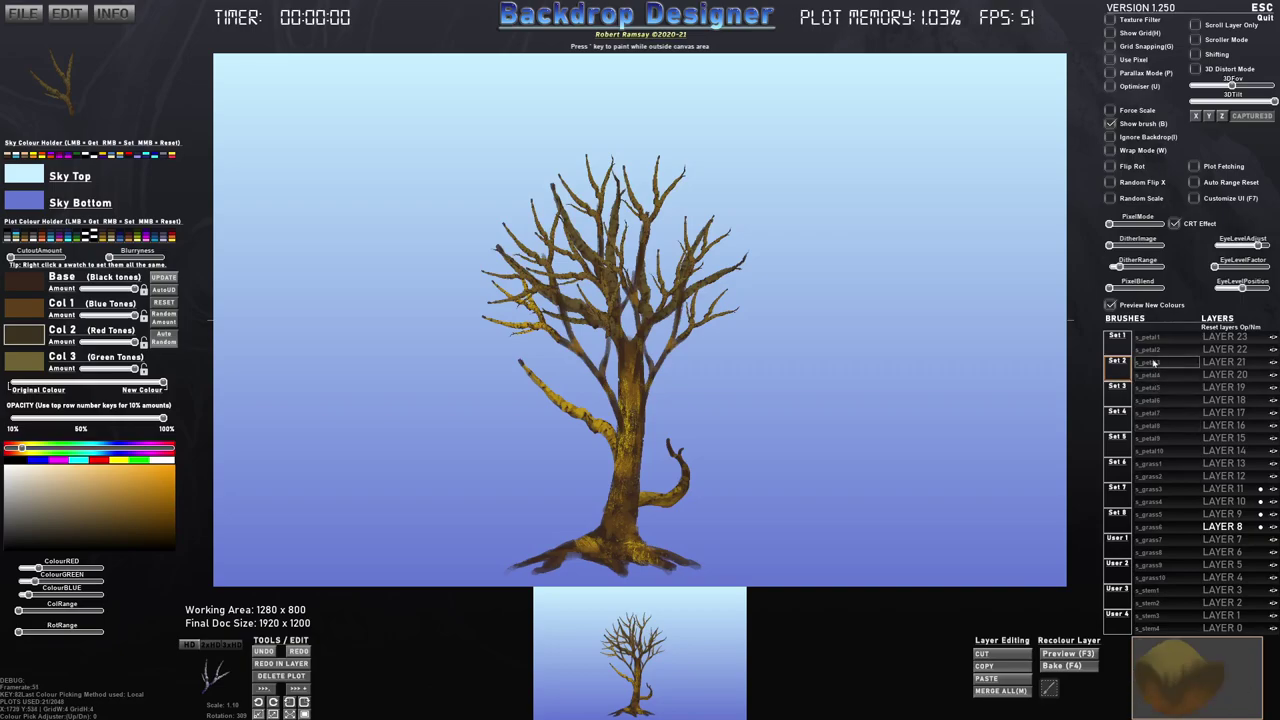
click(1119, 390)
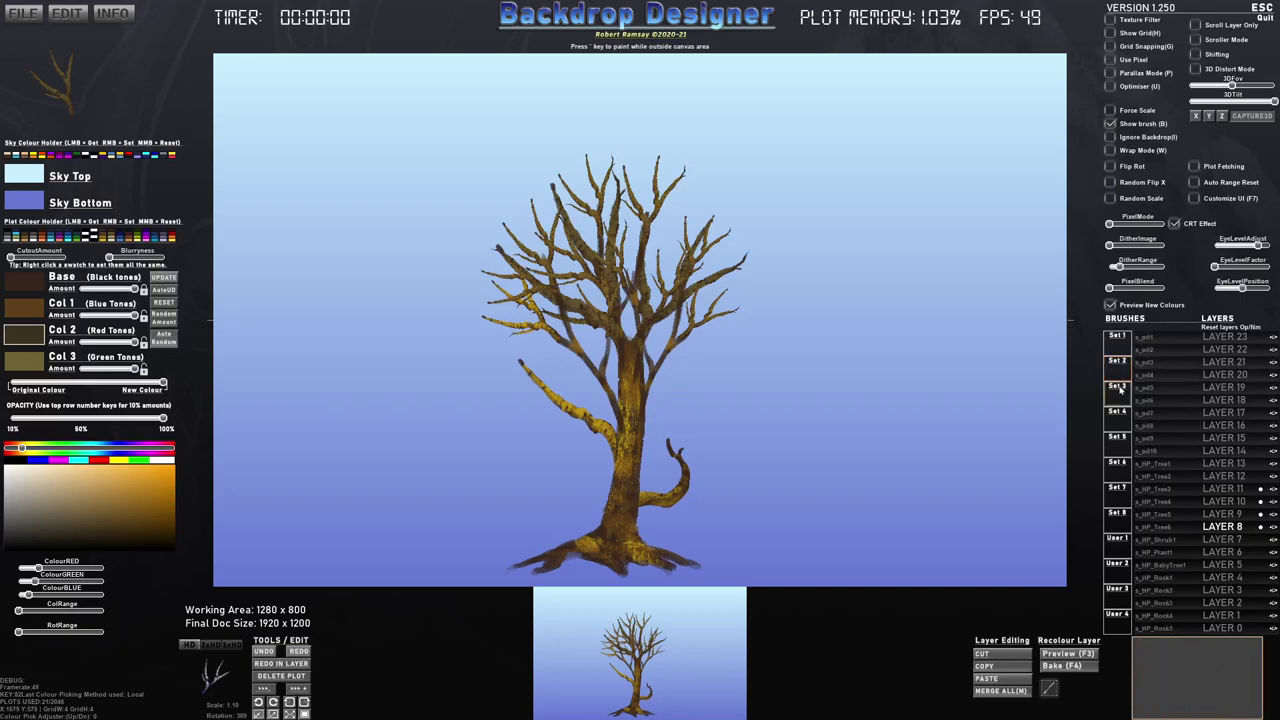
click(1119, 420)
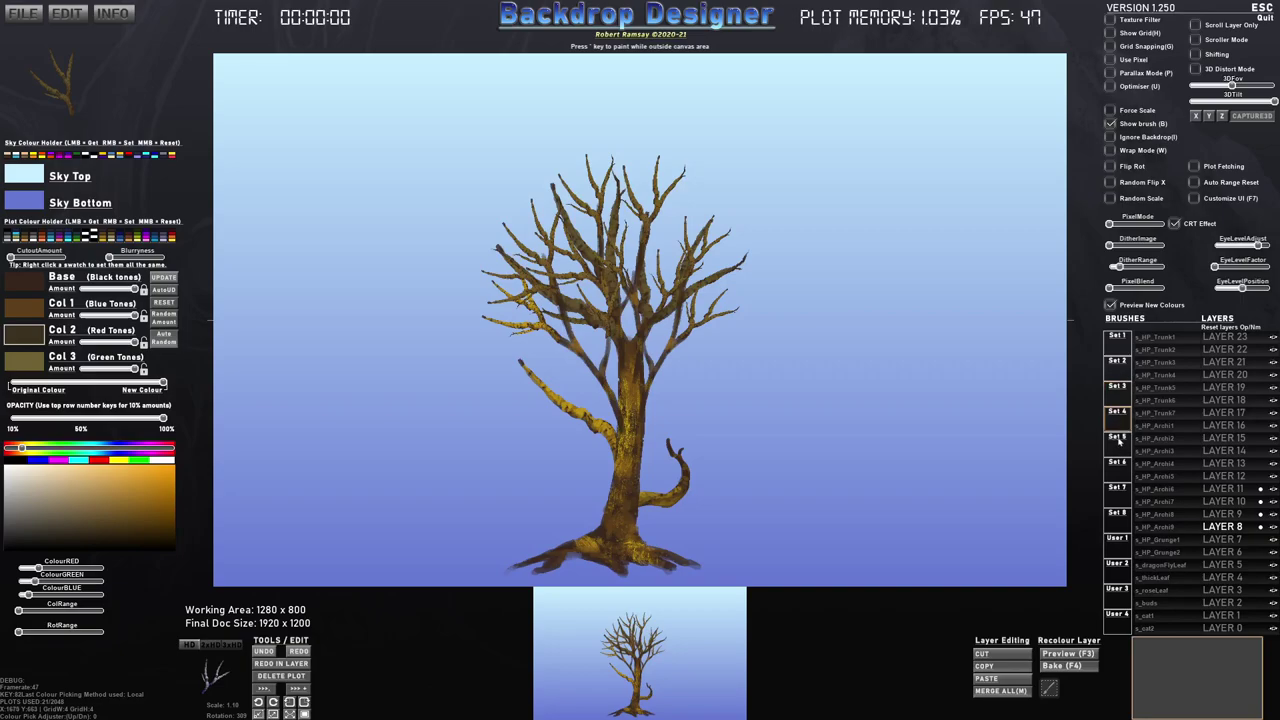
click(1121, 440)
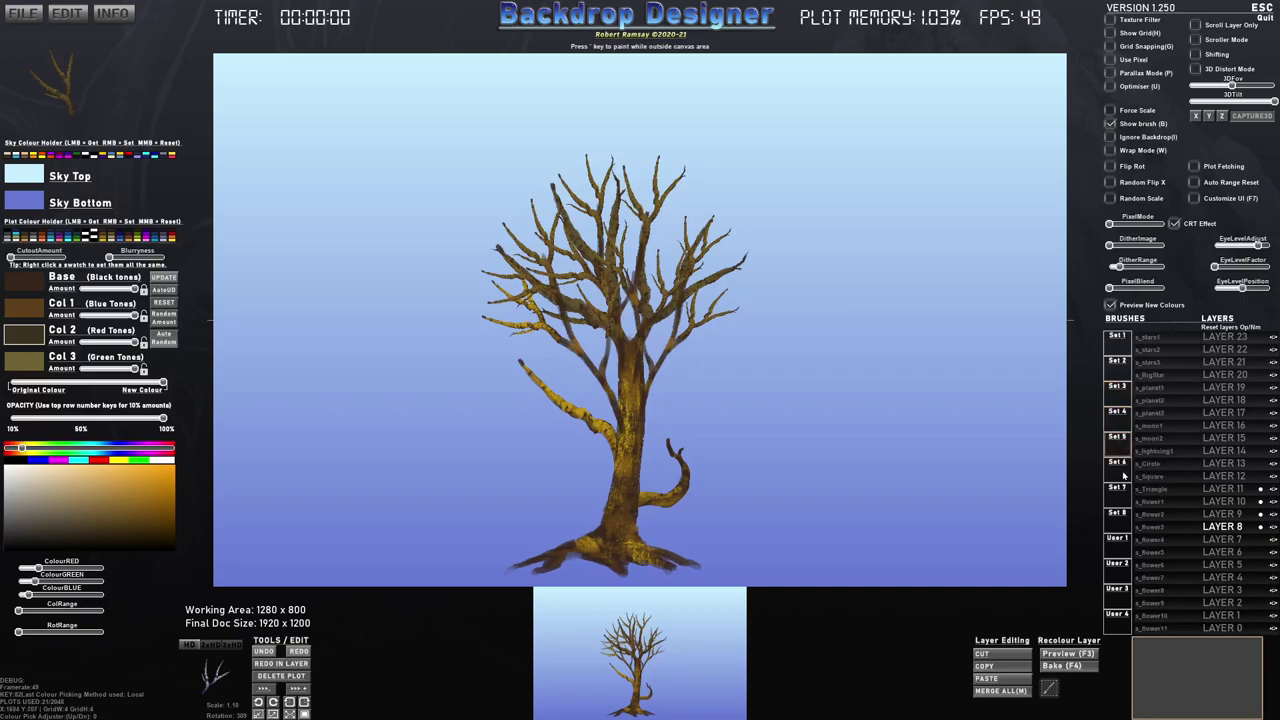
click(1124, 470)
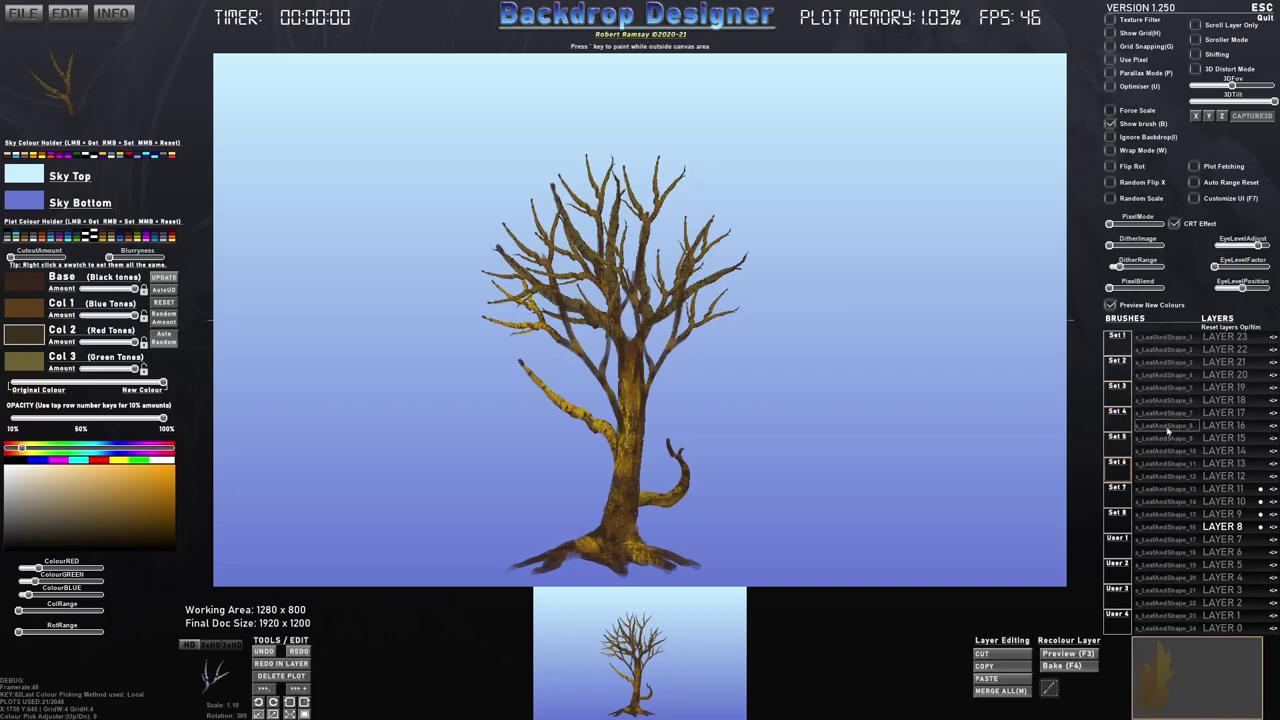
click(1167, 430)
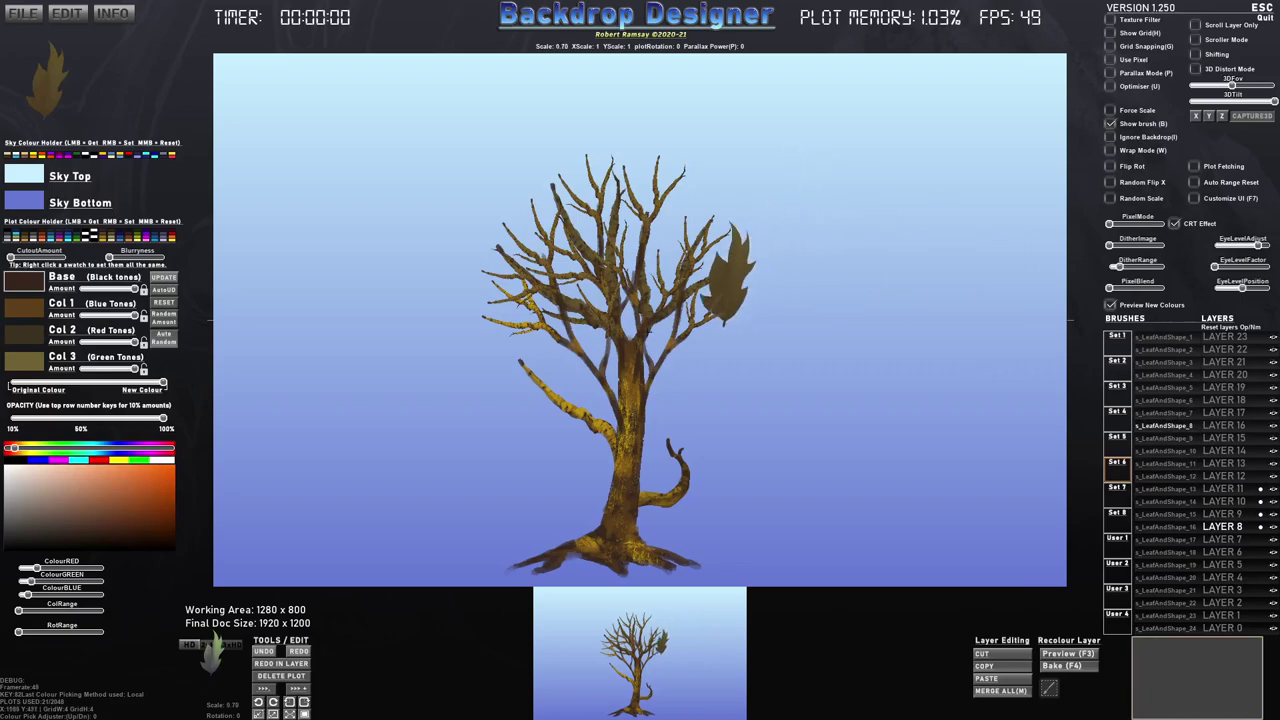
click(79, 236)
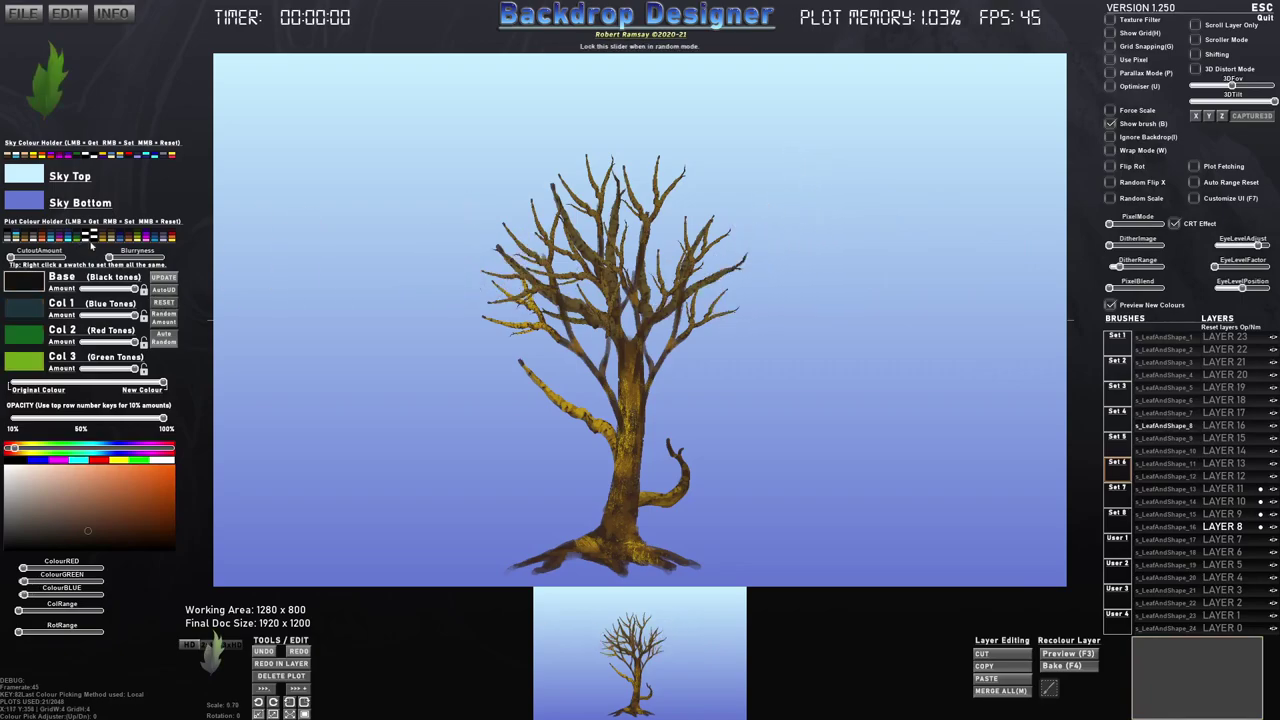
Prepare the leaf brush at scale 0.24 and rotation 40, with Random Scale on and a small RotRange.
scroll(510, 335, down, 3)
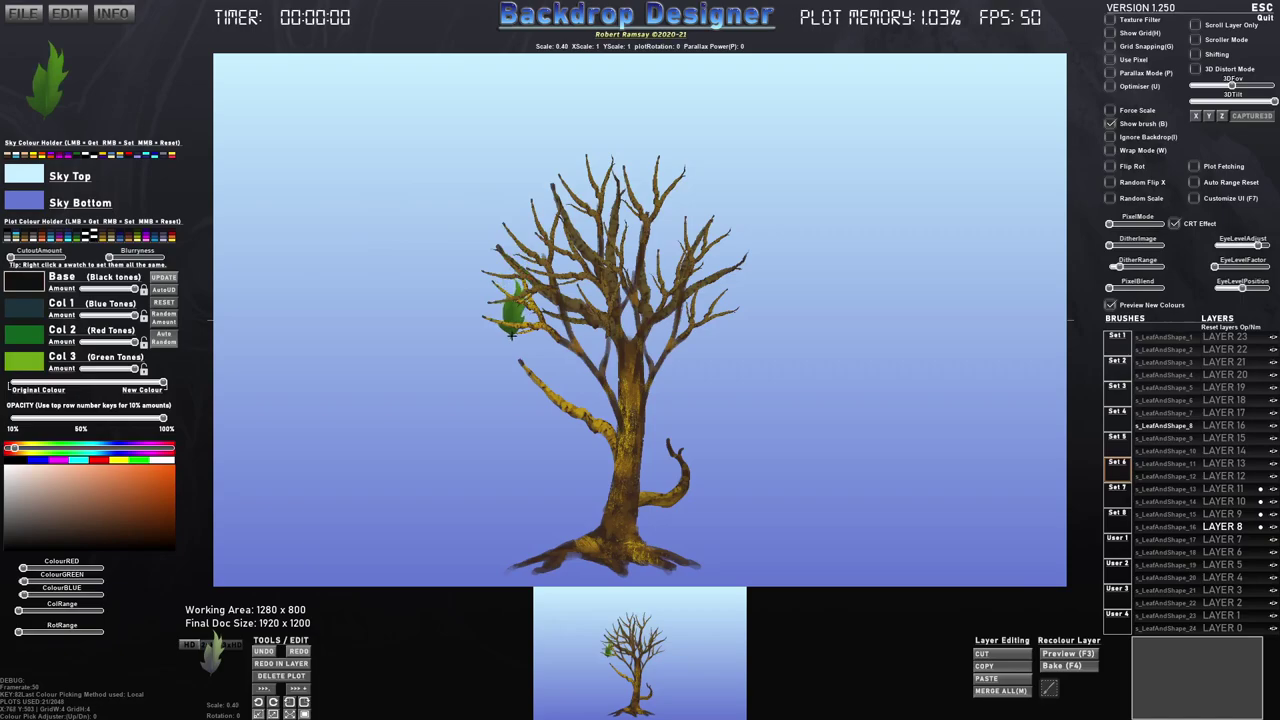
scroll(512, 335, down, 4)
key(d)
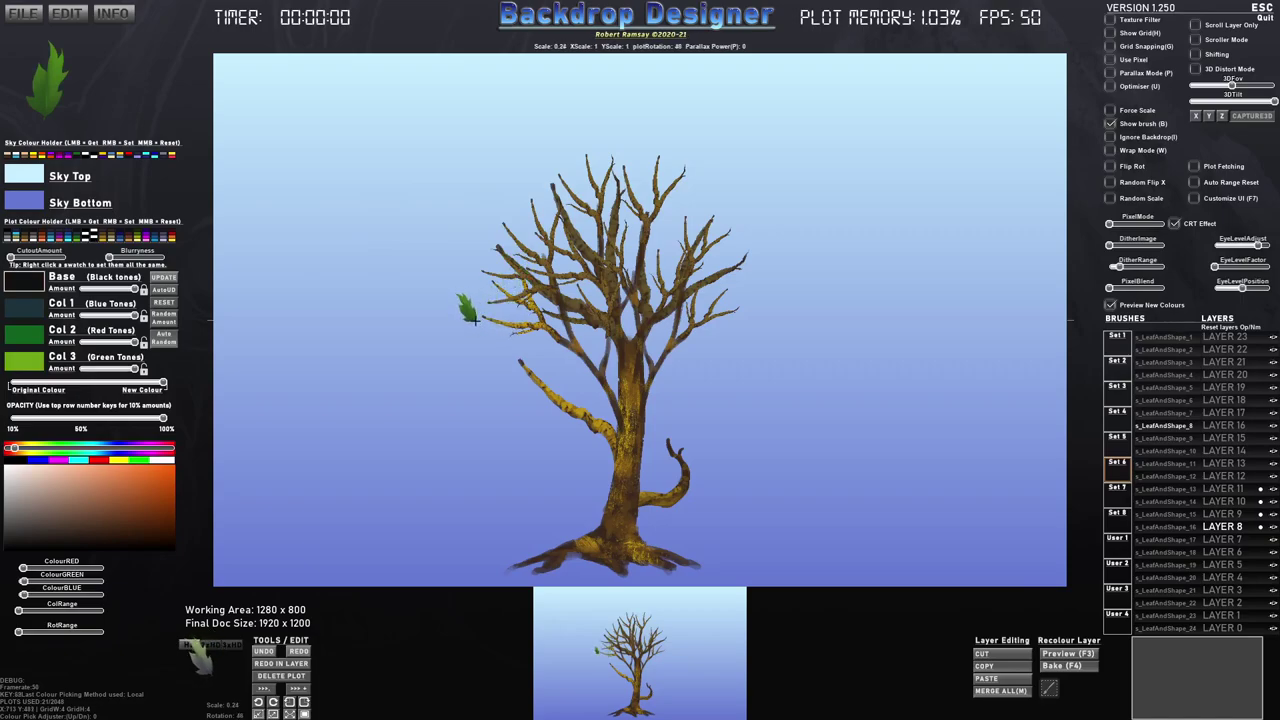
key(s)
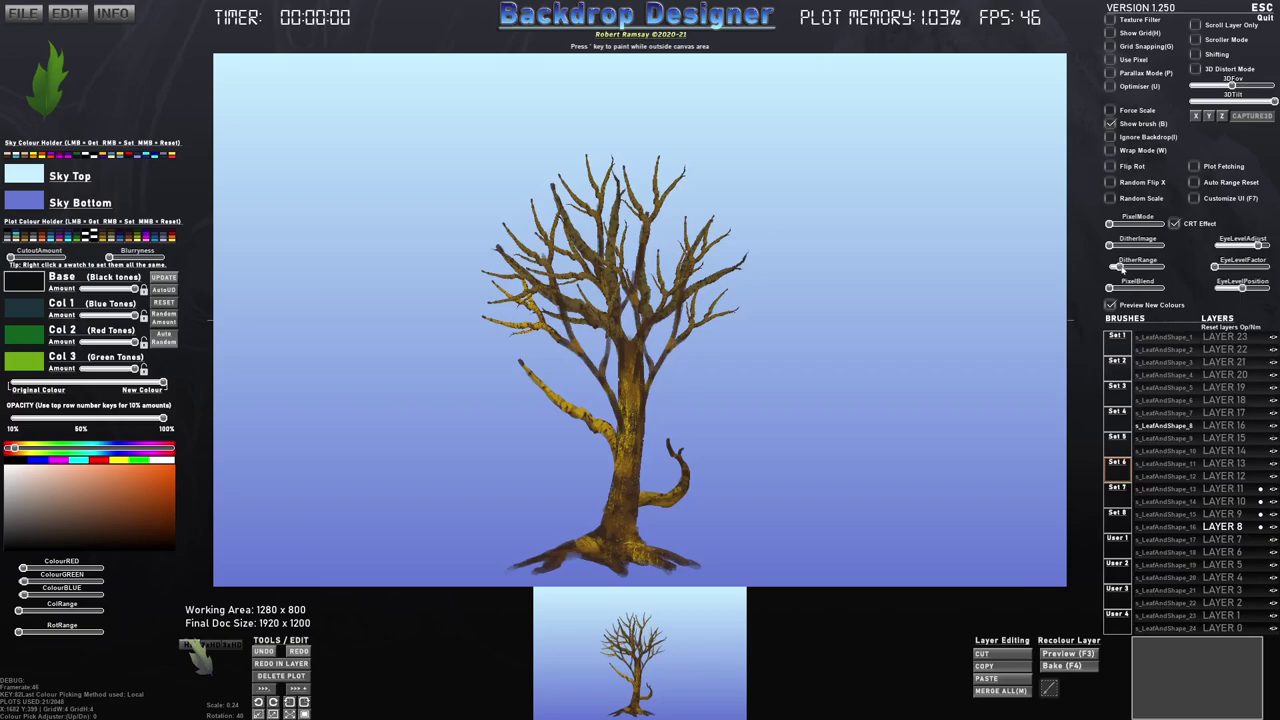
click(1109, 198)
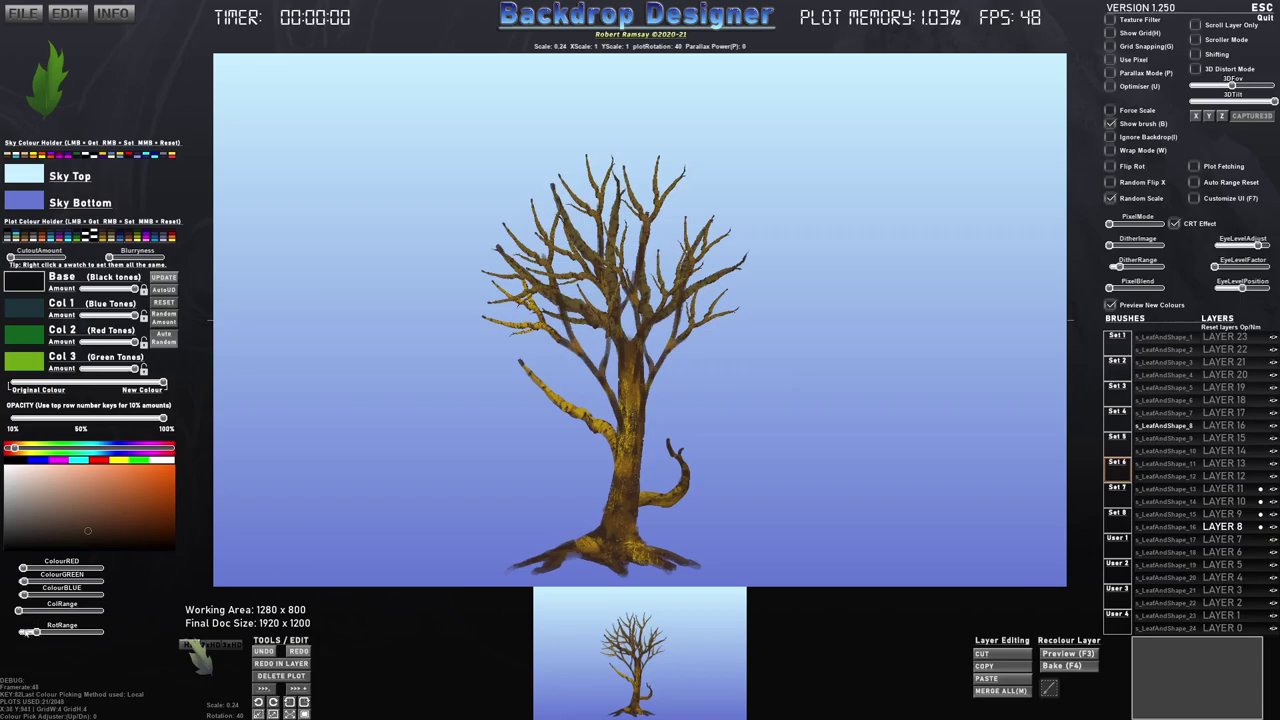
Paint green leaves at scale 0.24 over the top and upper left branches of the crown.
click(659, 160)
click(660, 159)
scroll(661, 158, down, 5)
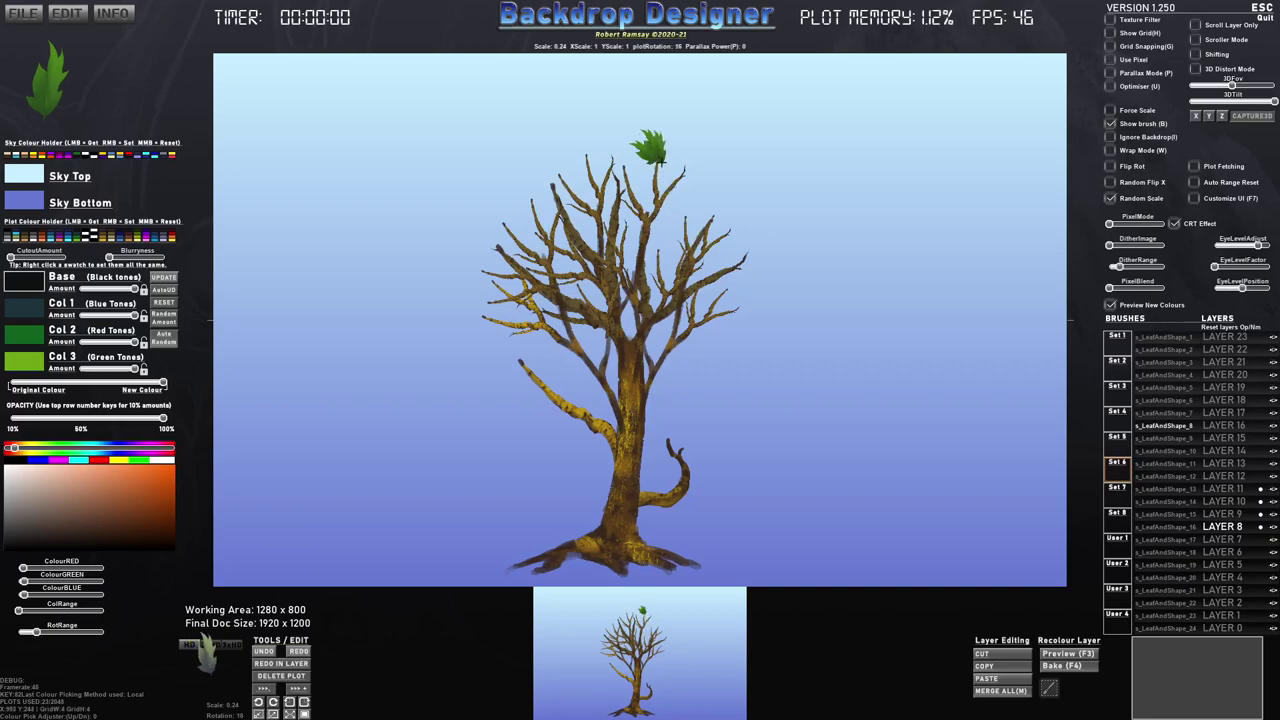
click(655, 149)
click(657, 152)
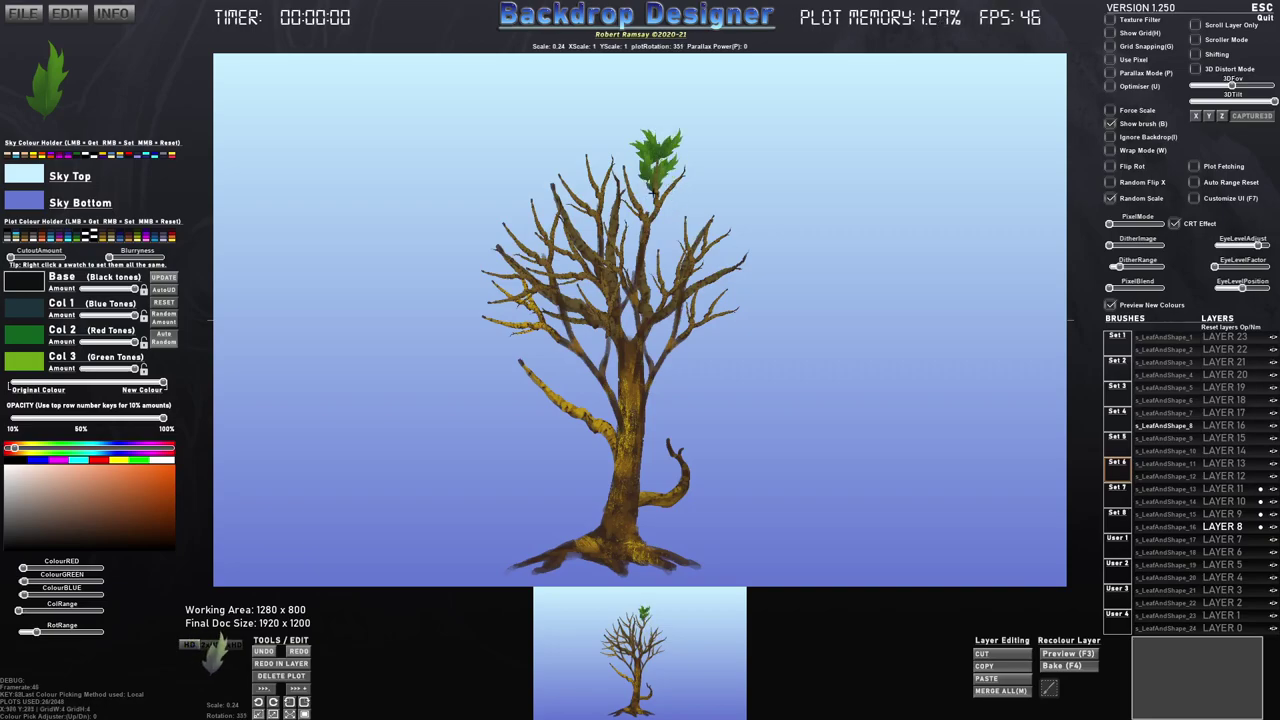
click(654, 182)
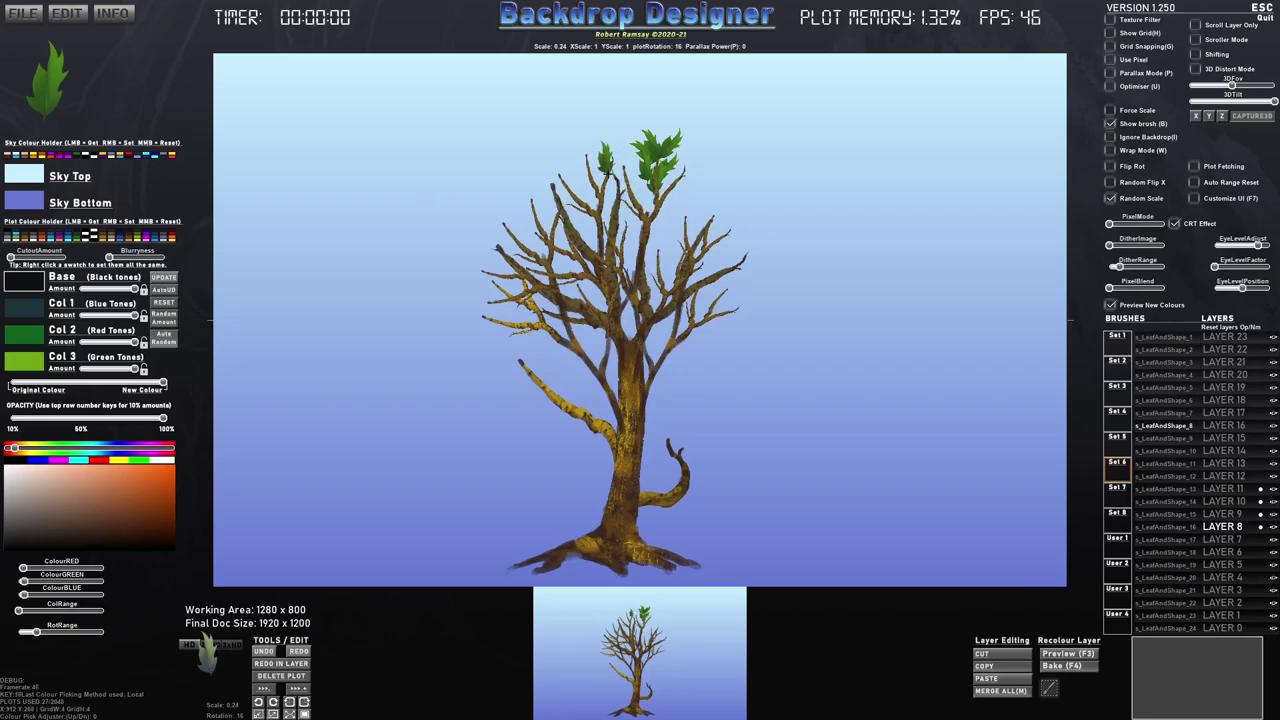
mouse_move(650, 160)
mouse_down()
mouse_move(565, 182)
mouse_move(555, 235)
mouse_move(381, 418)
mouse_up()
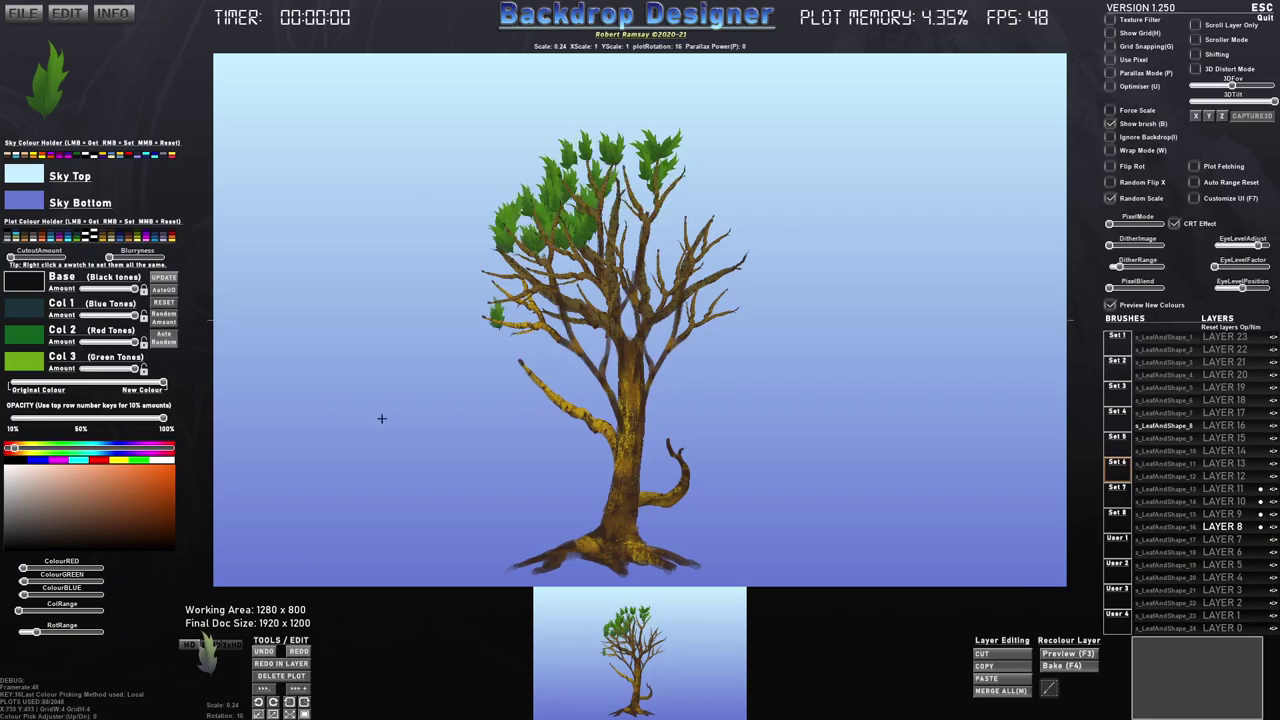
Cover the remaining left and right crown branches and both lower branch tips with green leaves, using a wider RotRange.
mouse_move(560, 257)
mouse_down()
mouse_move(499, 318)
mouse_move(560, 314)
mouse_move(572, 272)
mouse_move(614, 275)
mouse_move(620, 208)
mouse_move(700, 215)
mouse_move(699, 246)
mouse_move(719, 215)
mouse_move(722, 240)
mouse_move(732, 220)
mouse_move(650, 275)
mouse_move(738, 263)
mouse_move(747, 268)
mouse_move(683, 311)
mouse_move(735, 311)
mouse_up()
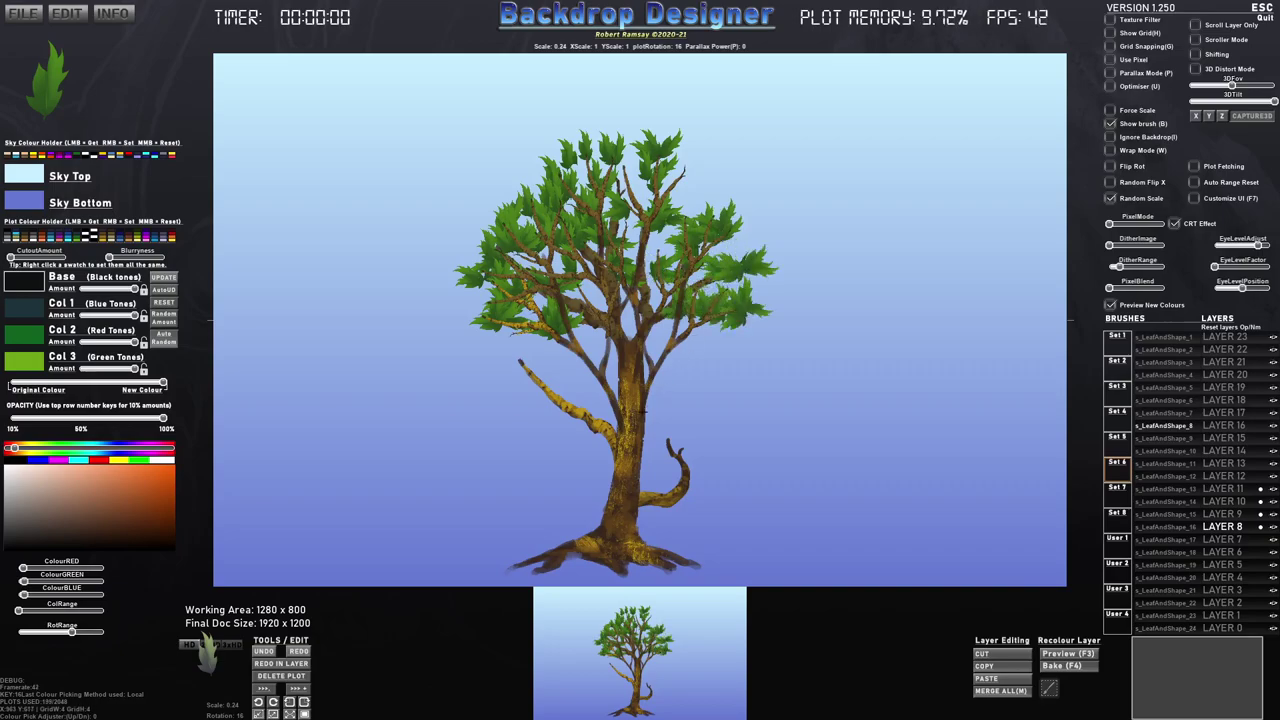
mouse_move(668, 444)
mouse_down()
mouse_move(702, 456)
mouse_move(684, 446)
mouse_up()
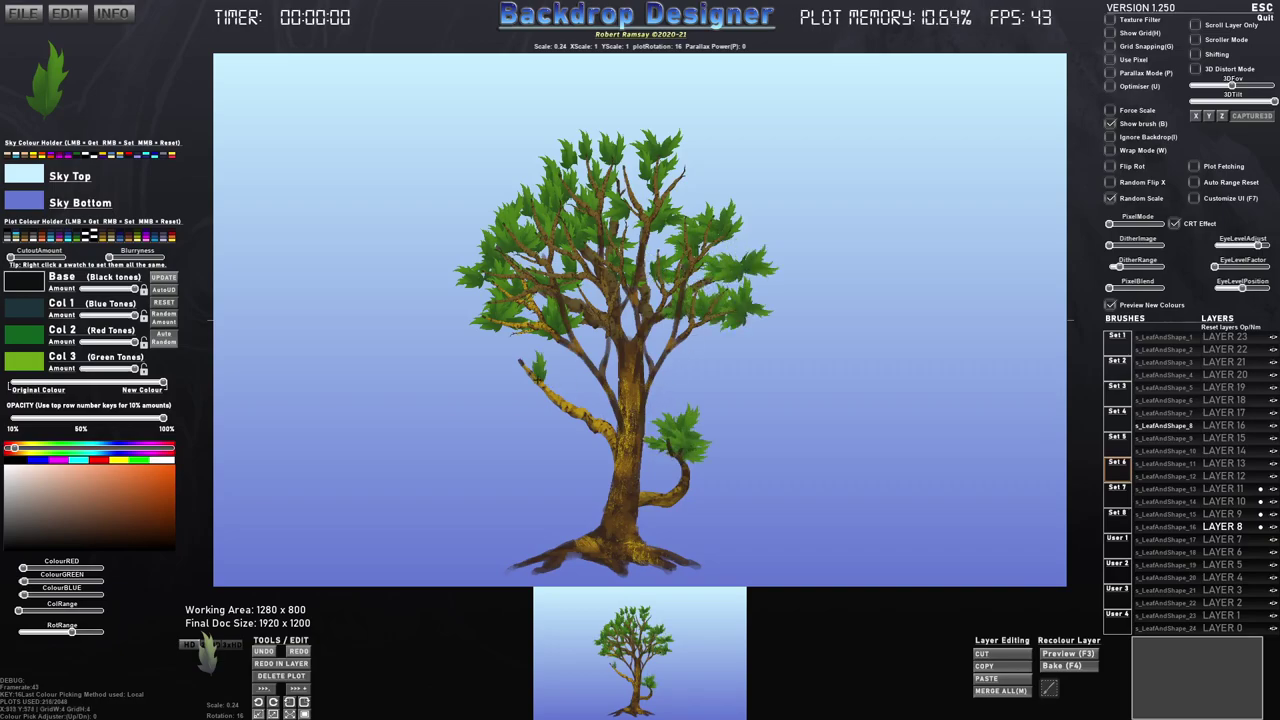
drag(523, 367, 522, 356)
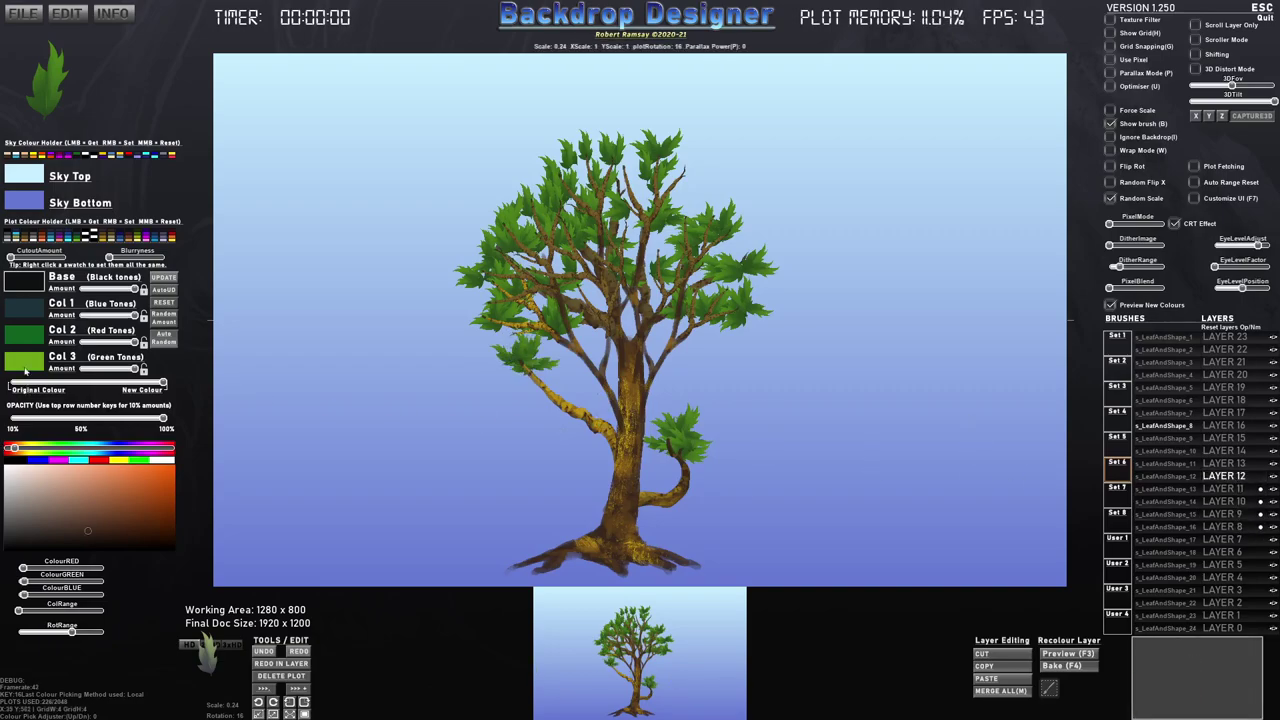
Switch to Layer 12 and lighten the leaf brush's Col 3, Col 2 and Col 1 colours.
click(25, 369)
drag(147, 495, 134, 499)
click(38, 343)
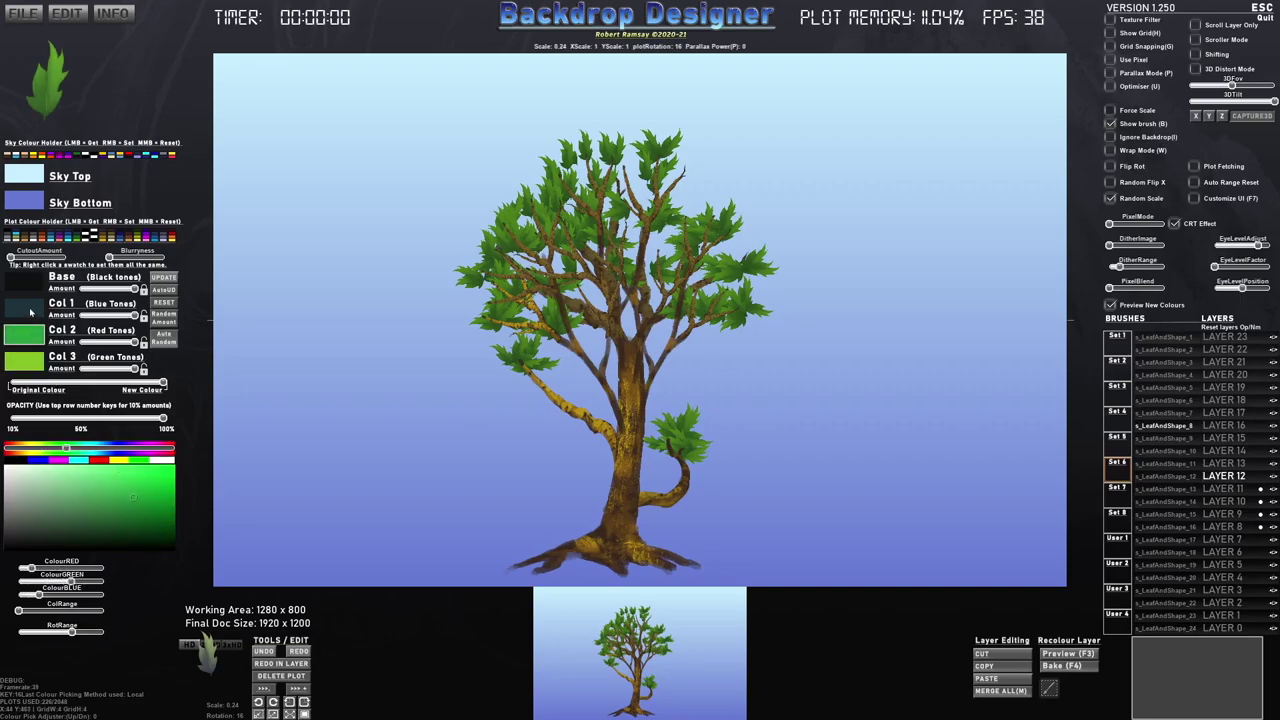
click(30, 313)
click(108, 516)
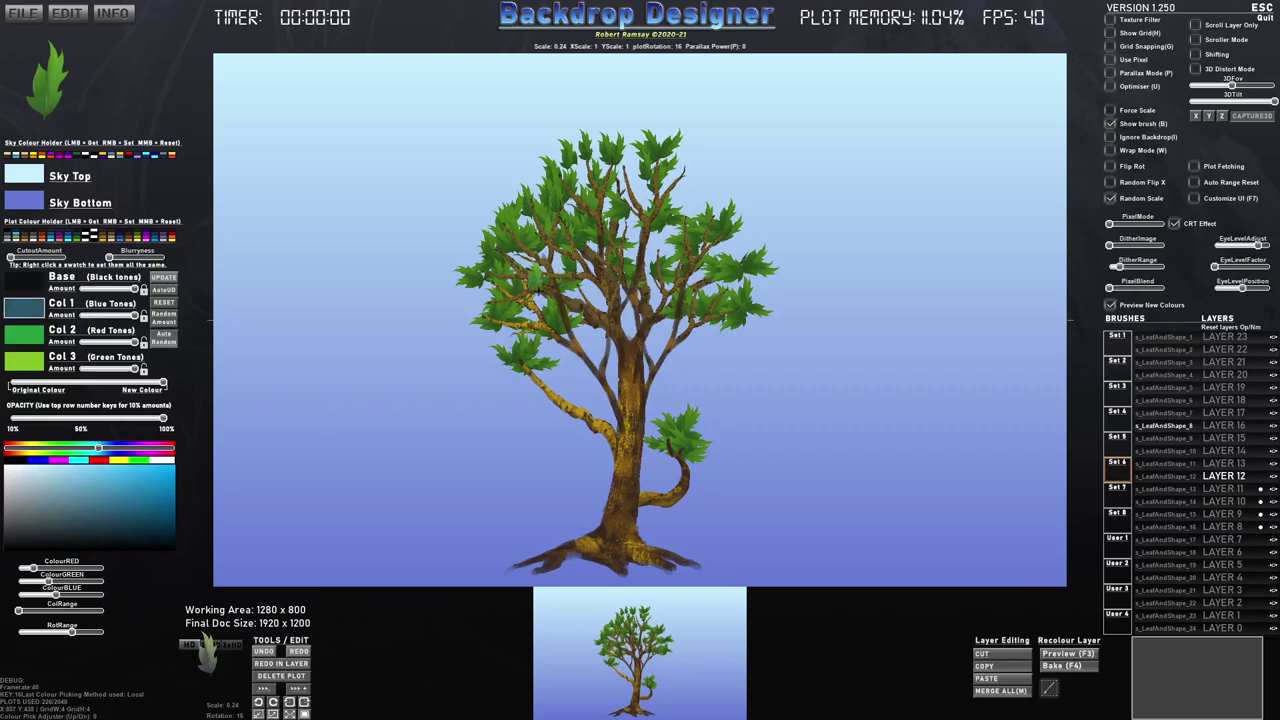
Stamp lighter leaves at scale 0.24 on the upper left part of the crown.
click(539, 238)
click(537, 230)
click(546, 232)
click(553, 237)
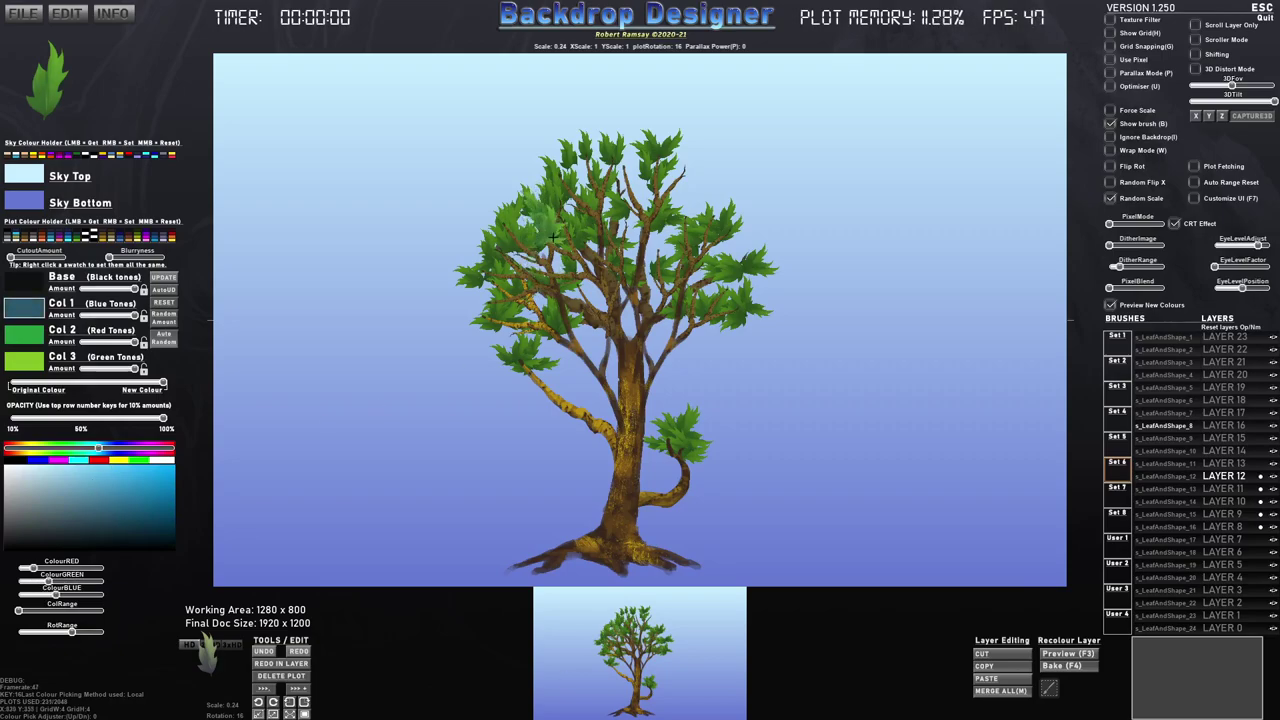
Brighten Col 3 to a light lime green and stamp highlight leaves along the crown's lower left edge.
click(12, 358)
drag(124, 484, 121, 474)
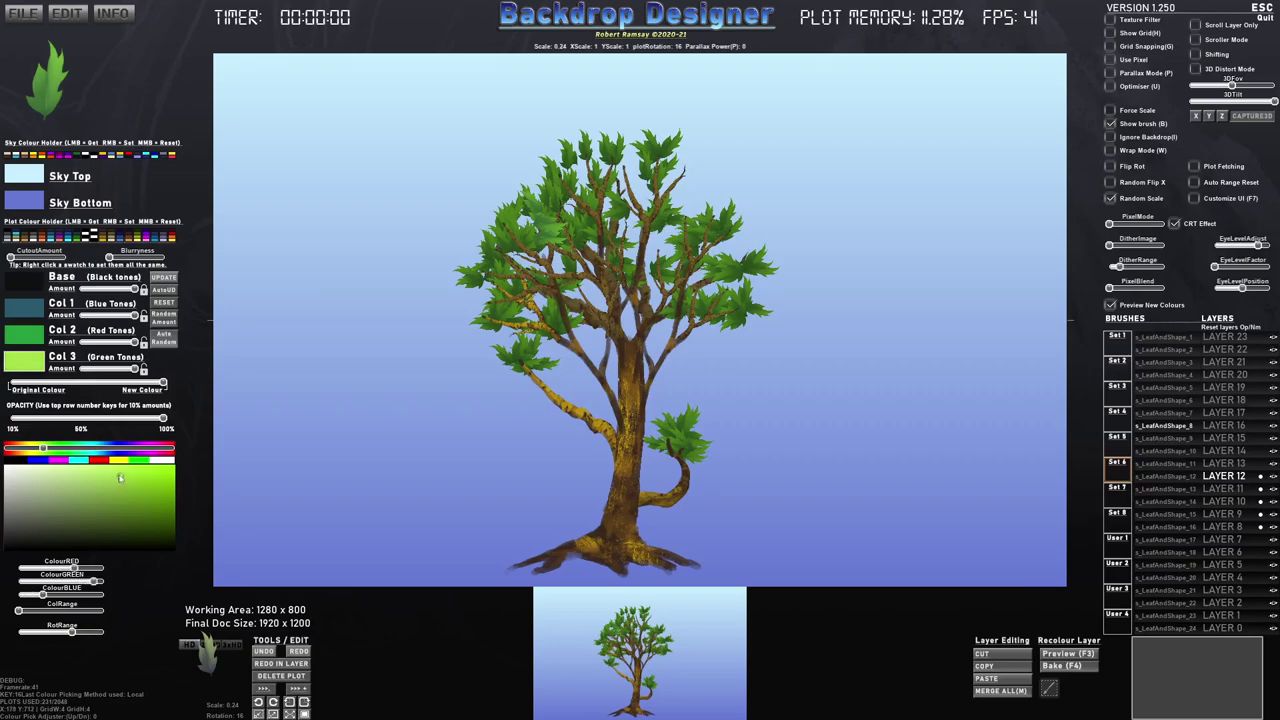
click(528, 262)
click(540, 267)
click(515, 265)
click(481, 266)
click(490, 266)
click(500, 267)
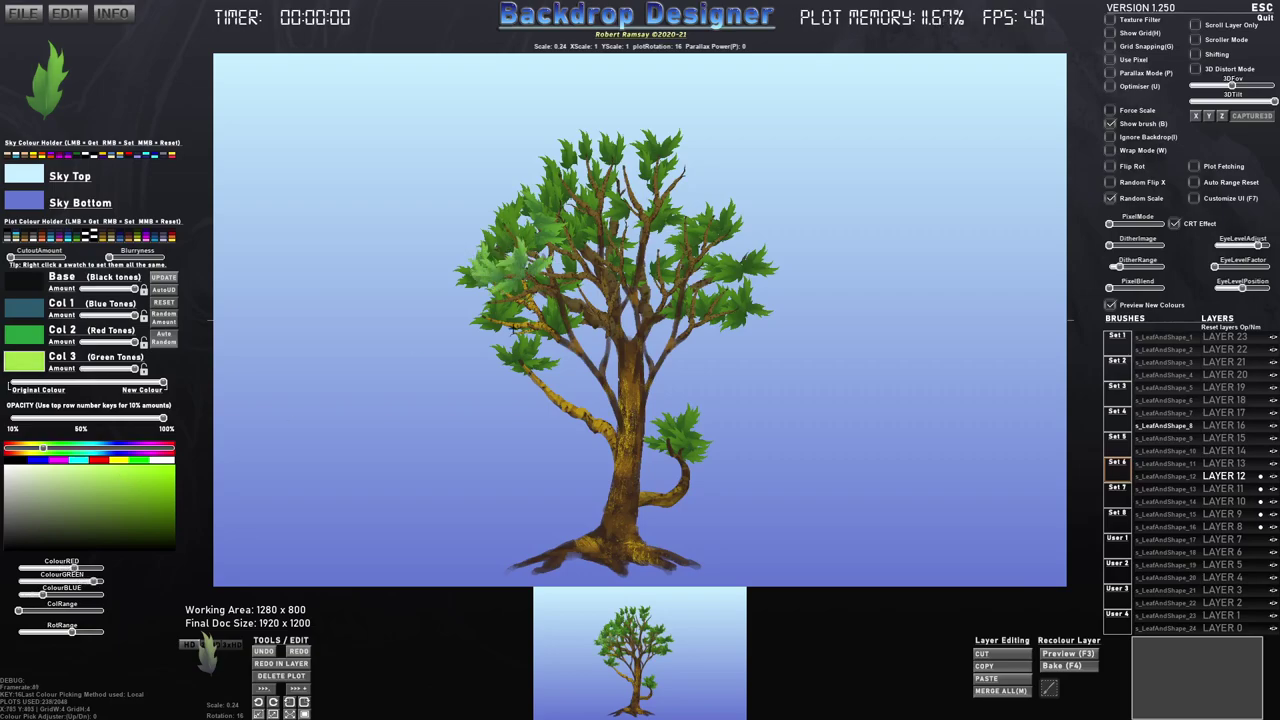
click(513, 304)
click(488, 309)
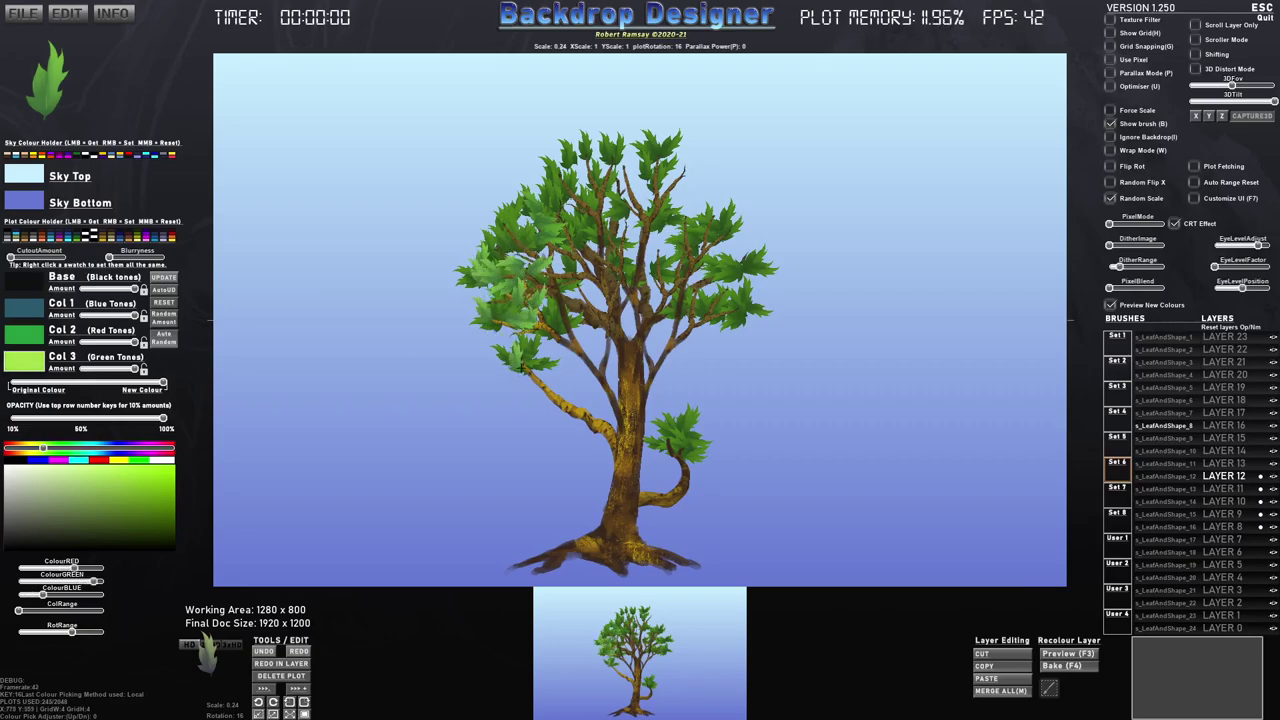
Stamp highlight leaves over the foliage on the tips of the lower left and lower right branches.
click(511, 362)
click(524, 357)
click(678, 446)
click(673, 453)
click(679, 438)
click(678, 436)
click(685, 446)
click(692, 447)
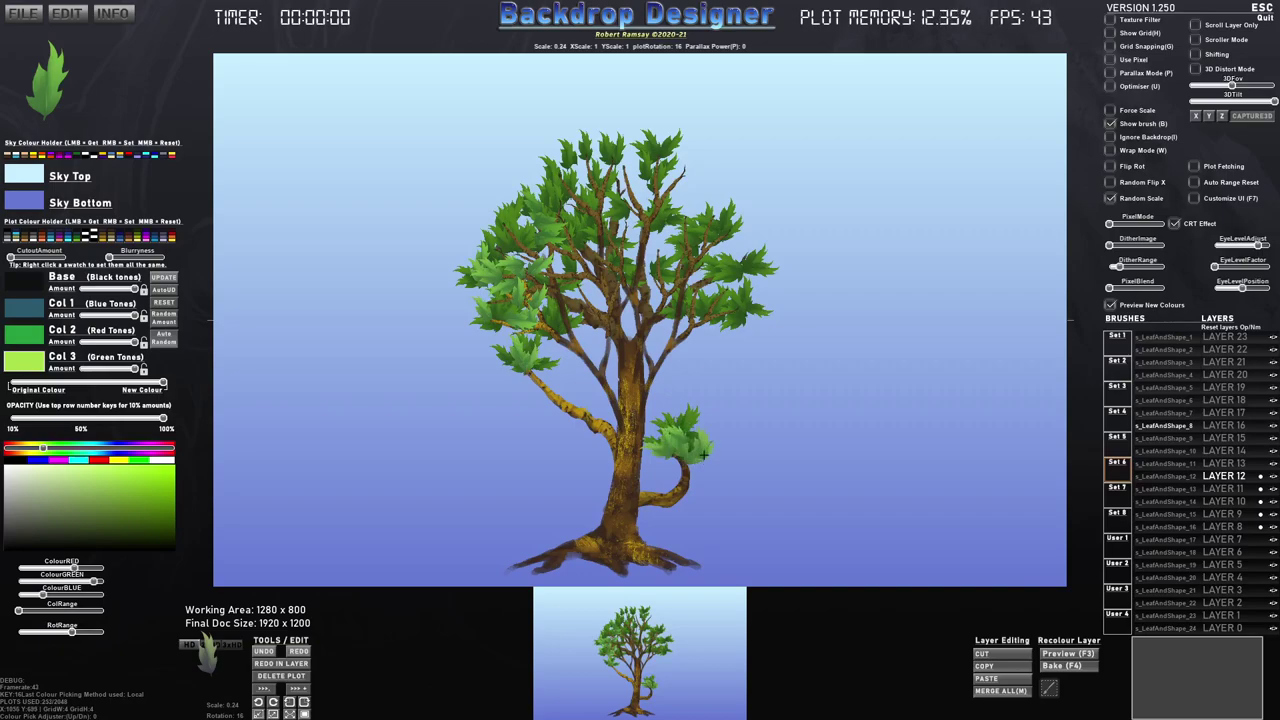
Stamp highlight leaves where the branches leave the trunk and across the crown's lower left centre.
click(622, 337)
click(618, 325)
click(619, 310)
click(591, 321)
click(580, 284)
click(577, 277)
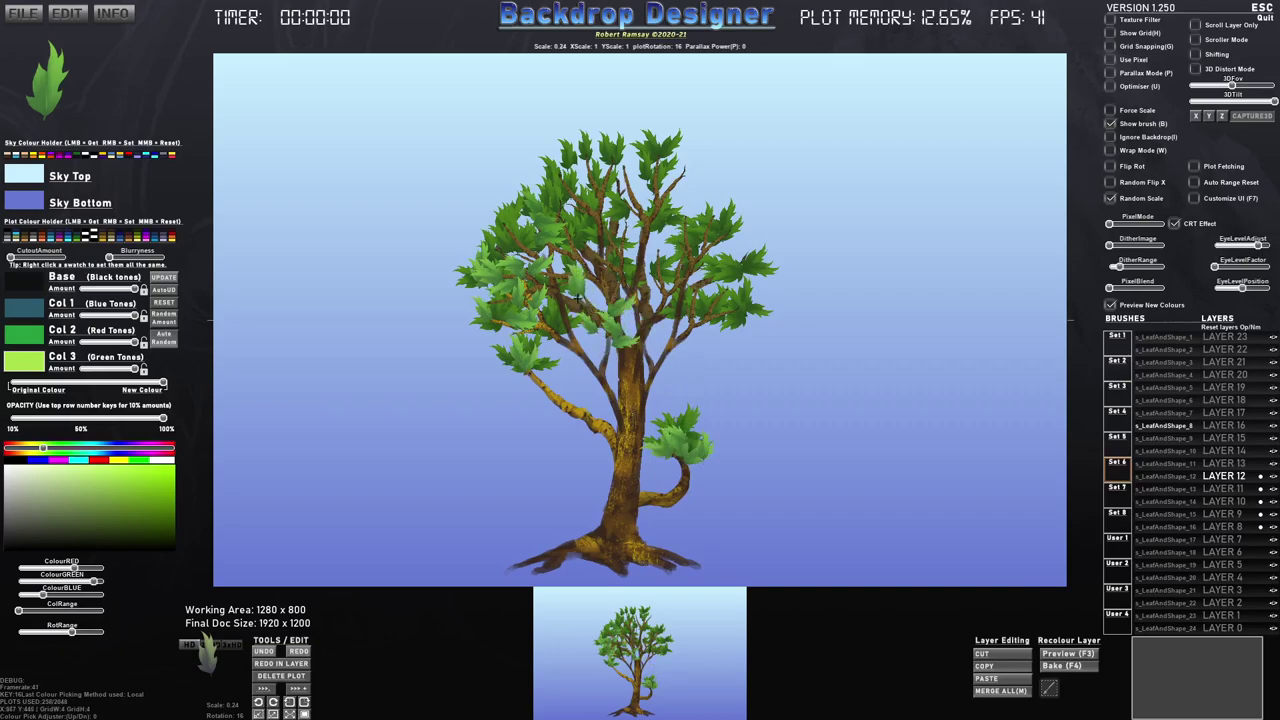
click(567, 298)
Fill the middle of the crown with highlight leaves at scale 0.24.
click(600, 284)
click(612, 274)
click(631, 260)
click(613, 231)
click(616, 219)
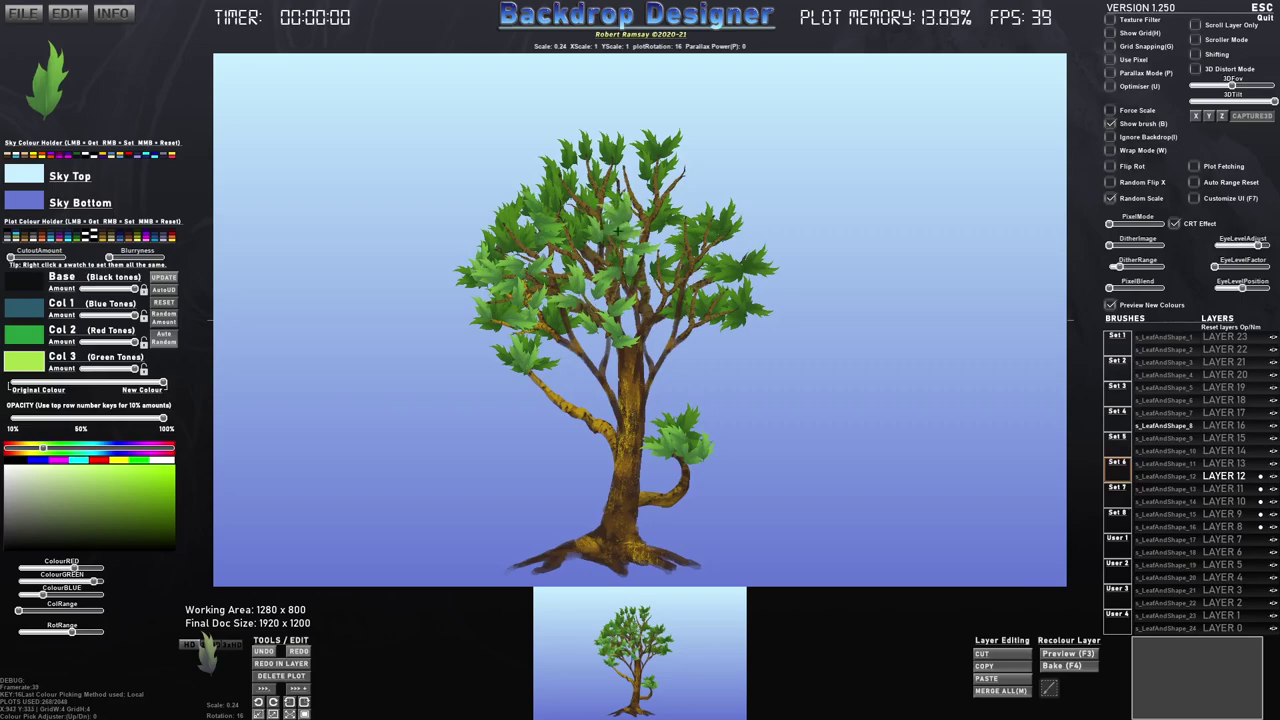
click(602, 248)
click(606, 246)
Add highlight leaves to the crown's upper centre and along its top edge.
click(592, 187)
click(597, 174)
click(576, 206)
click(590, 198)
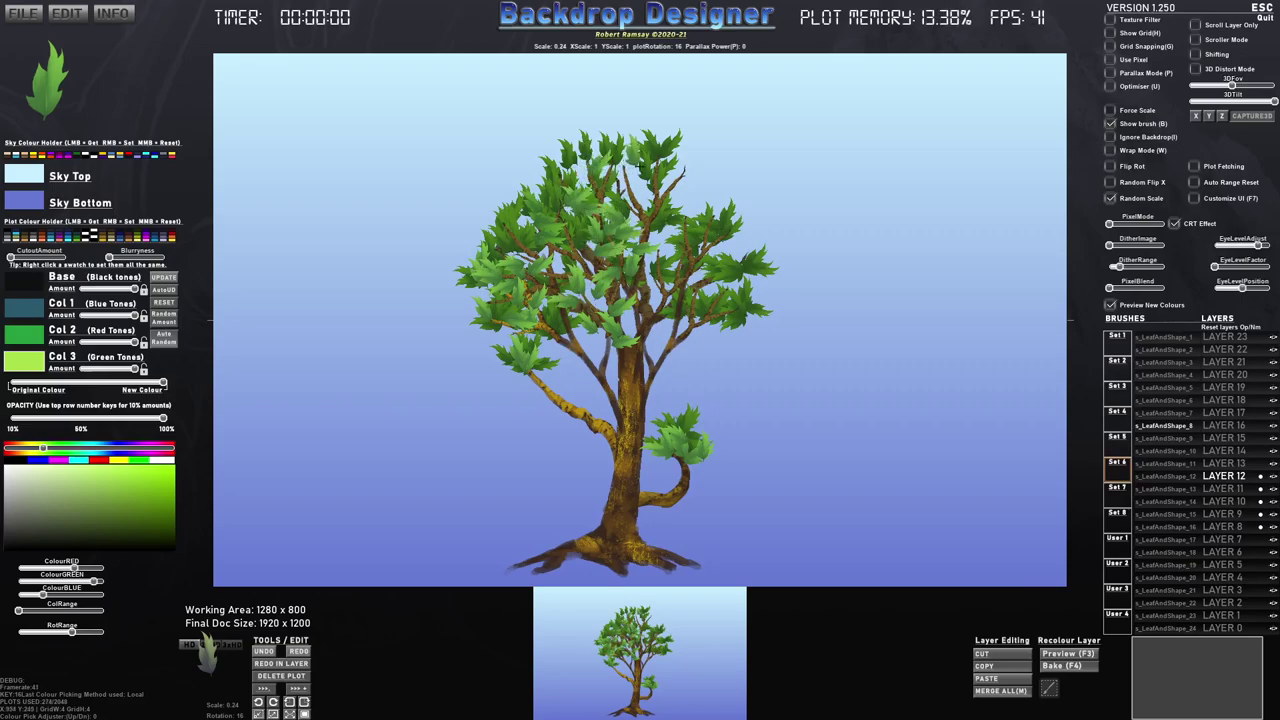
click(630, 156)
click(625, 160)
click(622, 166)
click(624, 150)
click(614, 134)
click(606, 148)
Stamp highlight leaves down the crown's upper right side and over the bare branches right of centre.
click(662, 178)
click(680, 172)
click(676, 162)
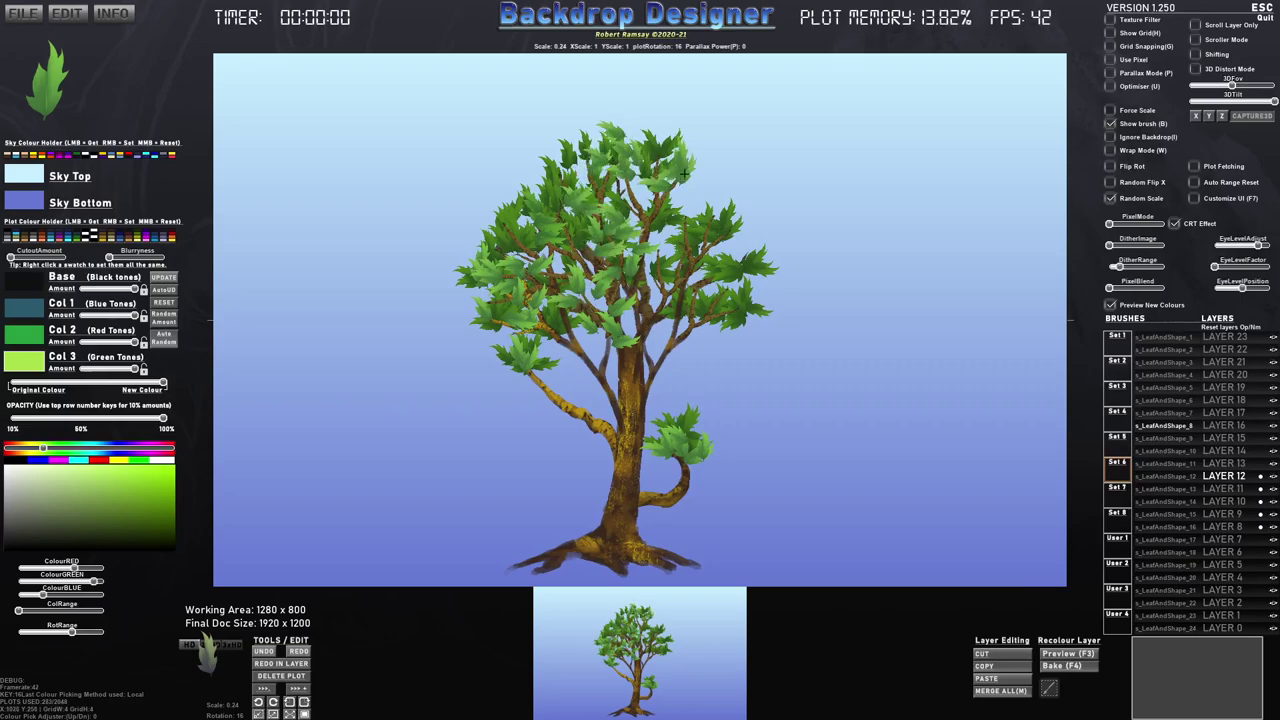
click(687, 160)
click(670, 192)
click(660, 216)
click(674, 240)
click(655, 258)
click(634, 262)
click(680, 246)
click(693, 208)
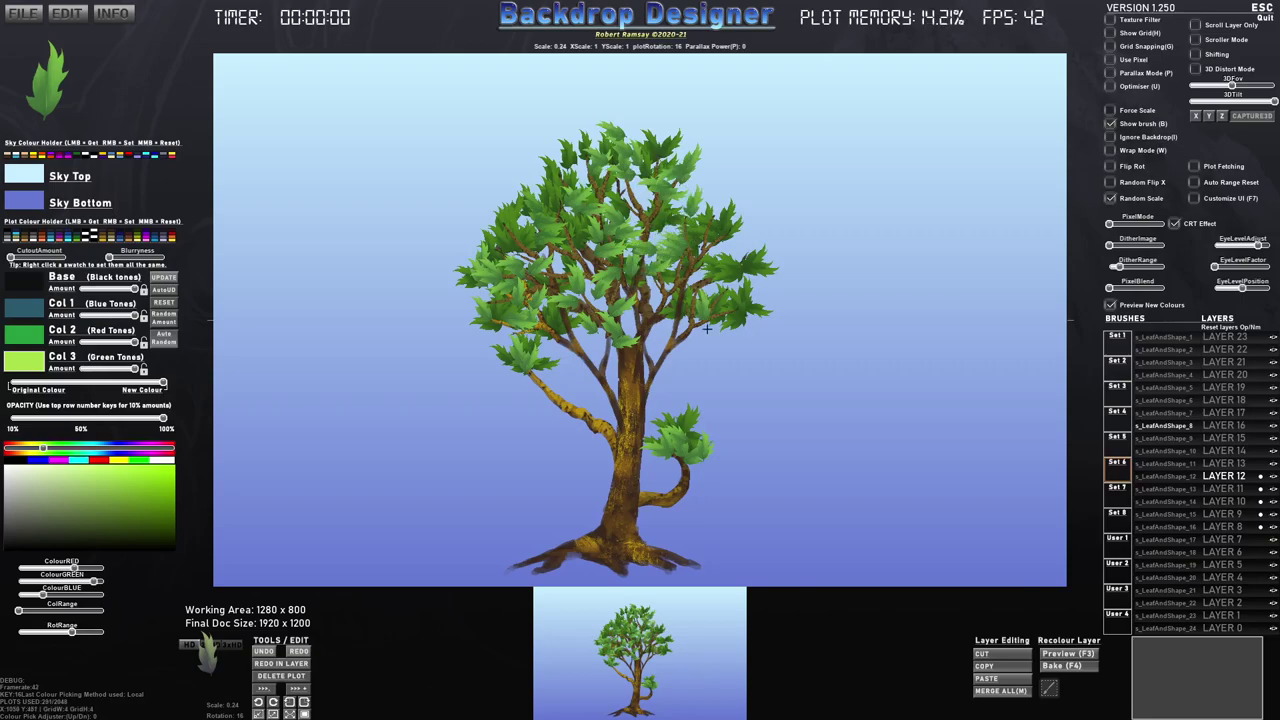
Stamp highlight leaves over the lower right part of the crown.
click(698, 302)
click(706, 294)
click(728, 284)
click(738, 296)
click(682, 274)
Add highlight leaves along the lower left branch and on the bare branches under the crown.
drag(683, 285, 515, 403)
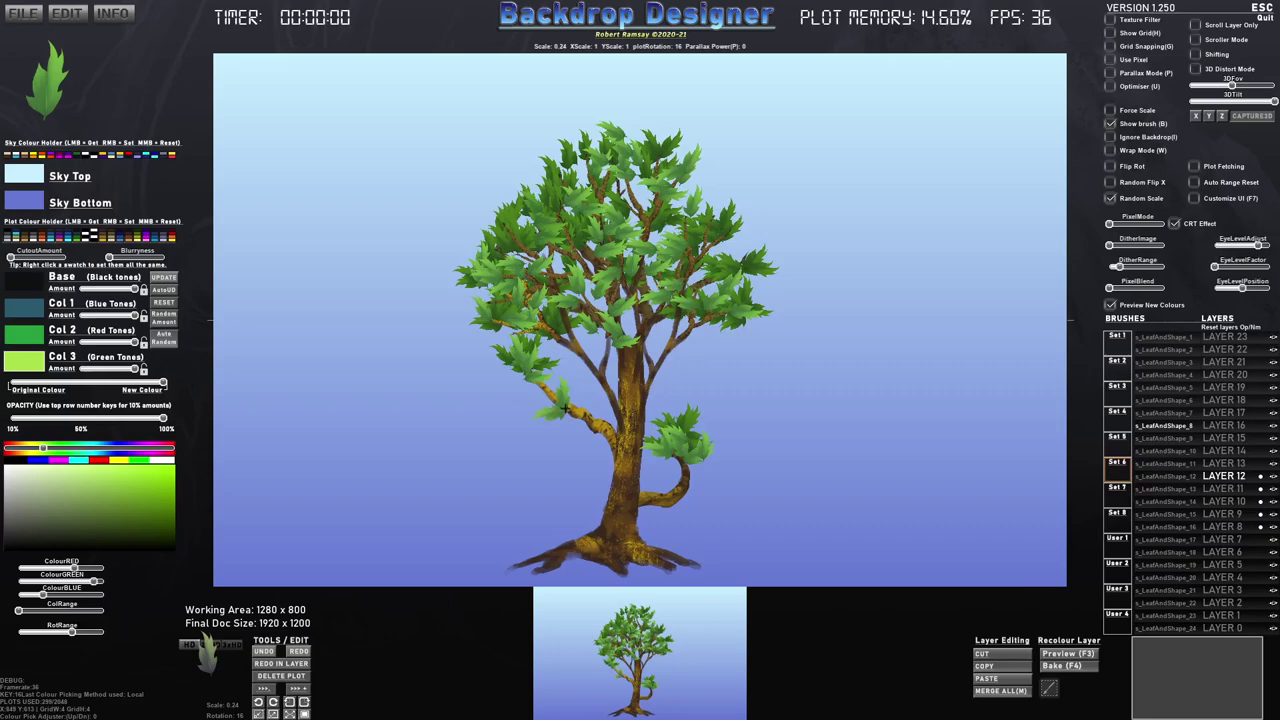
mouse_move(577, 347)
mouse_down()
mouse_move(655, 342)
mouse_move(666, 354)
mouse_up()
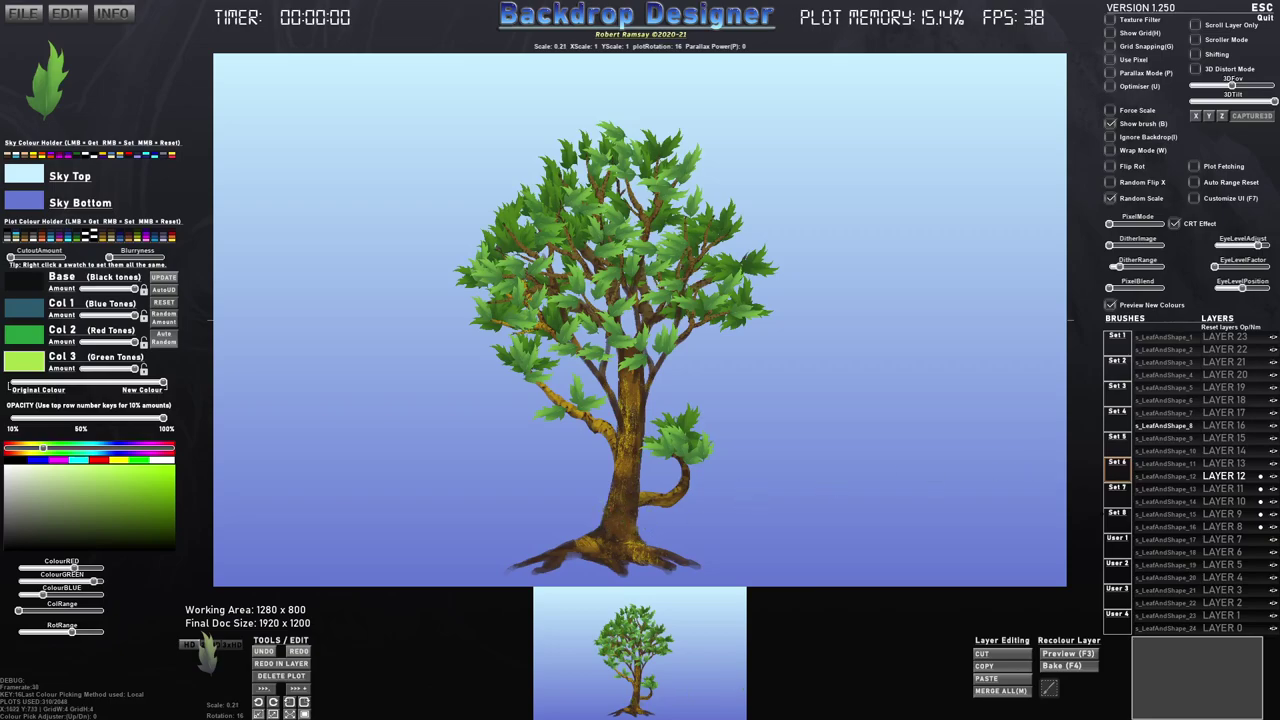
Browse the supplied brush sets and select the grass brushes s_grass2 through s_grass7 together.
click(1117, 490)
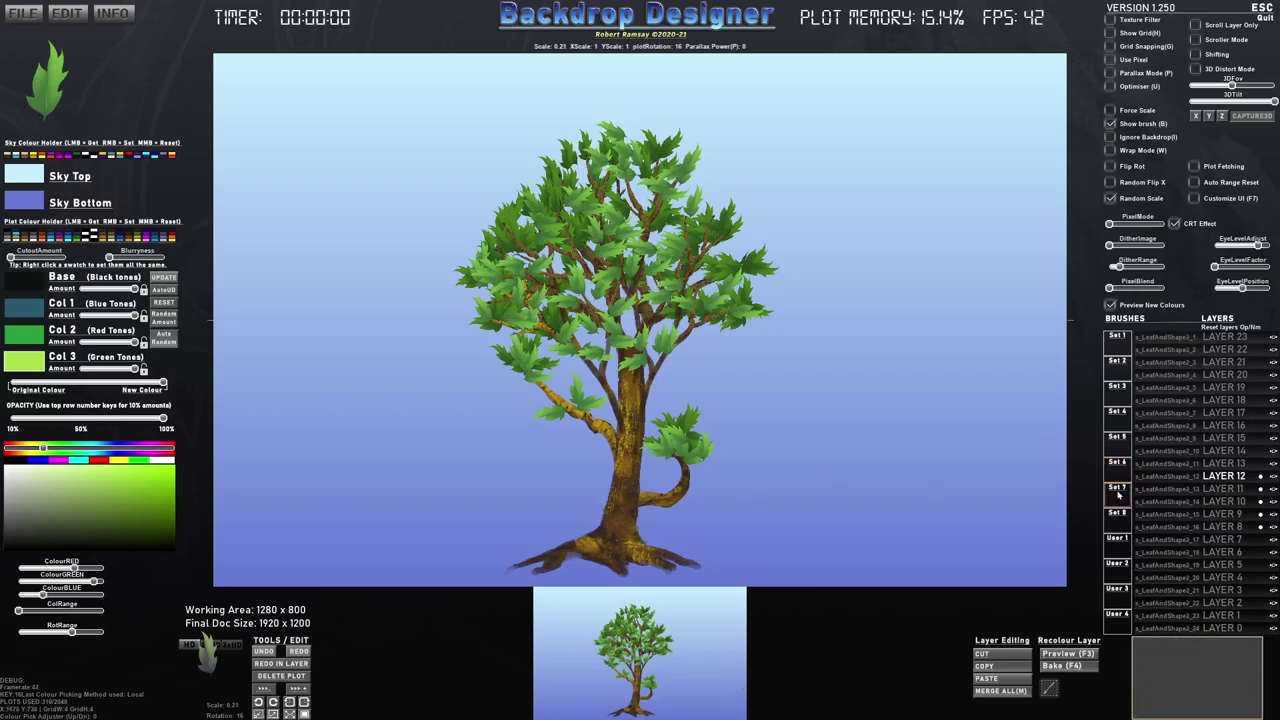
click(1116, 419)
click(1117, 388)
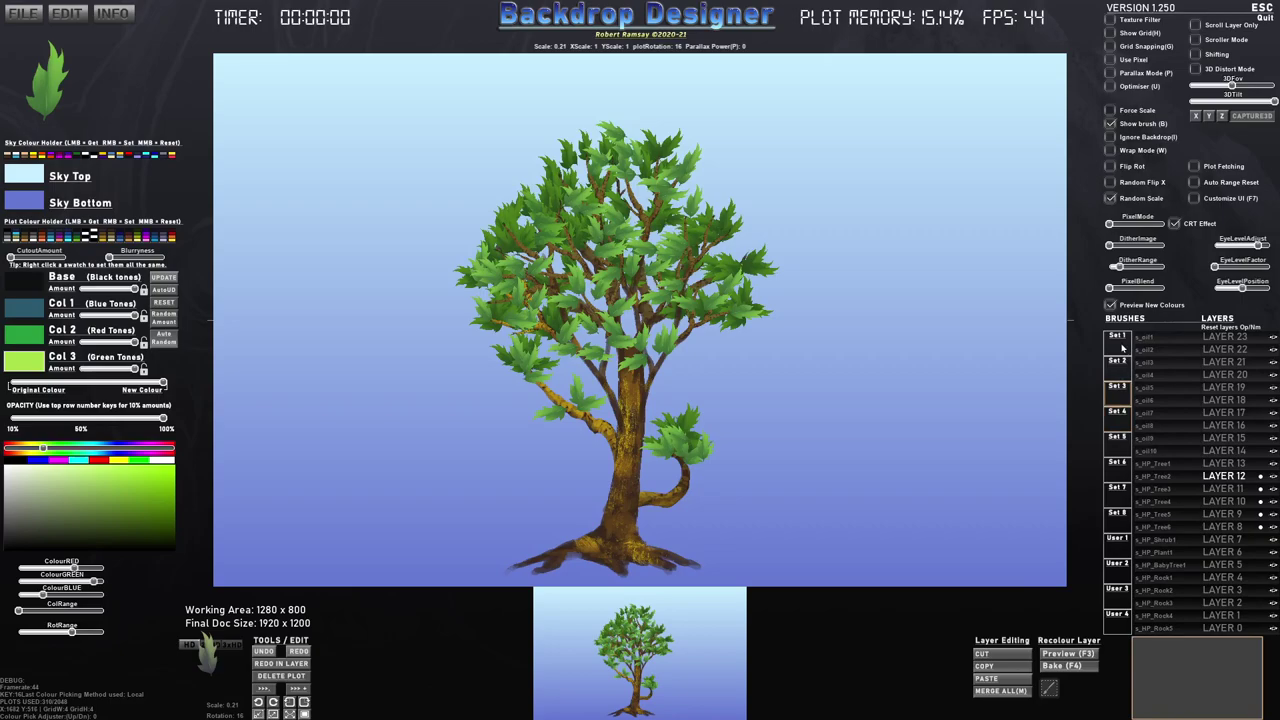
click(1120, 372)
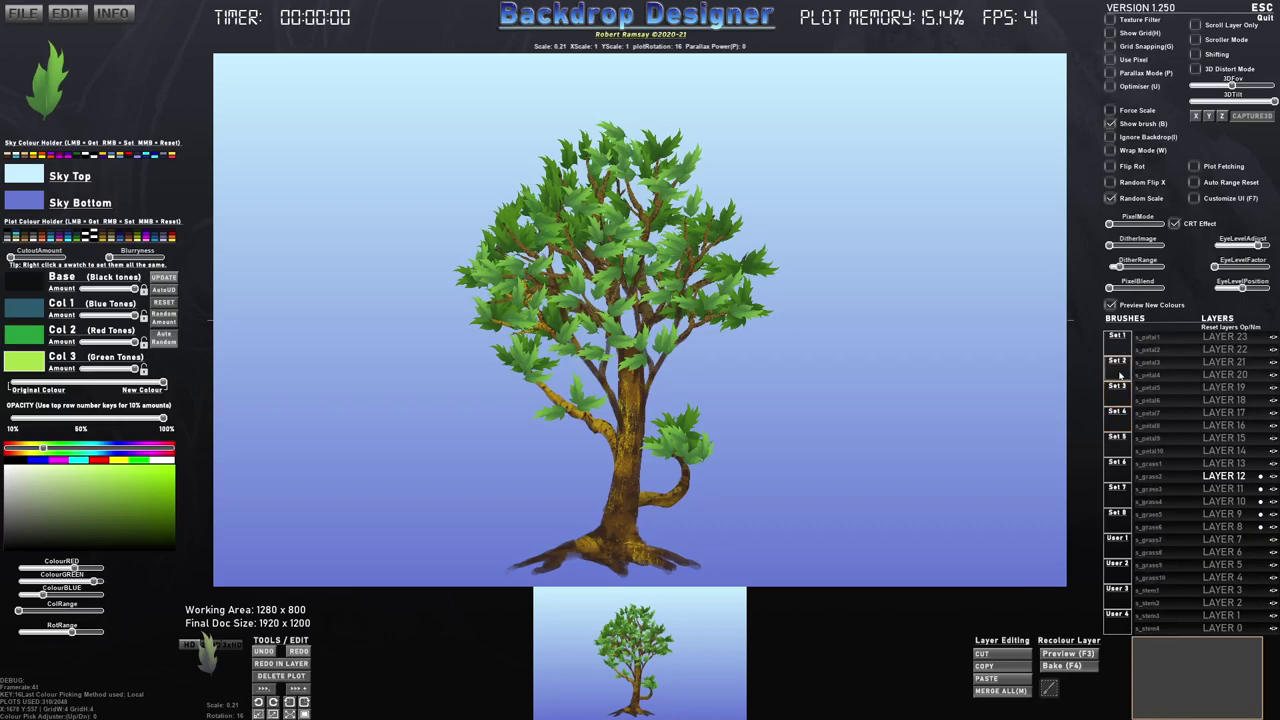
ctrl+click(1166, 479)
ctrl+click(1163, 492)
ctrl+click(1163, 503)
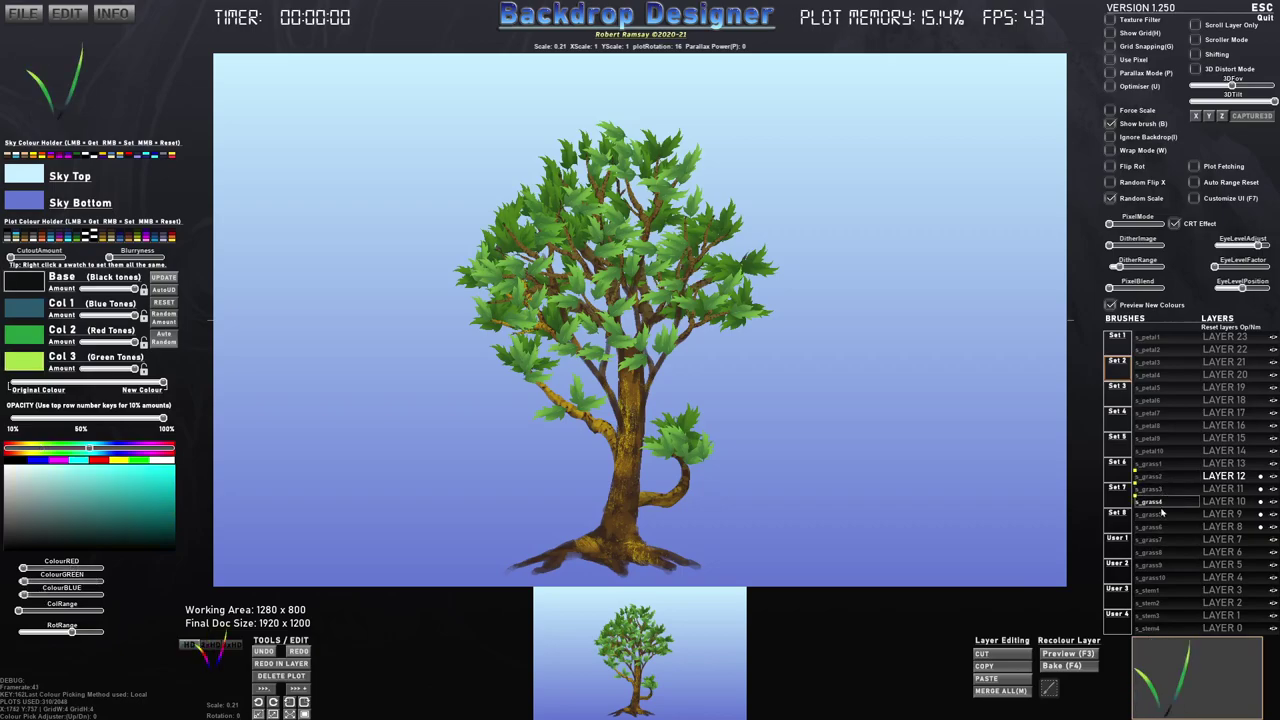
ctrl+click(1163, 515)
ctrl+click(1164, 528)
ctrl+click(1166, 541)
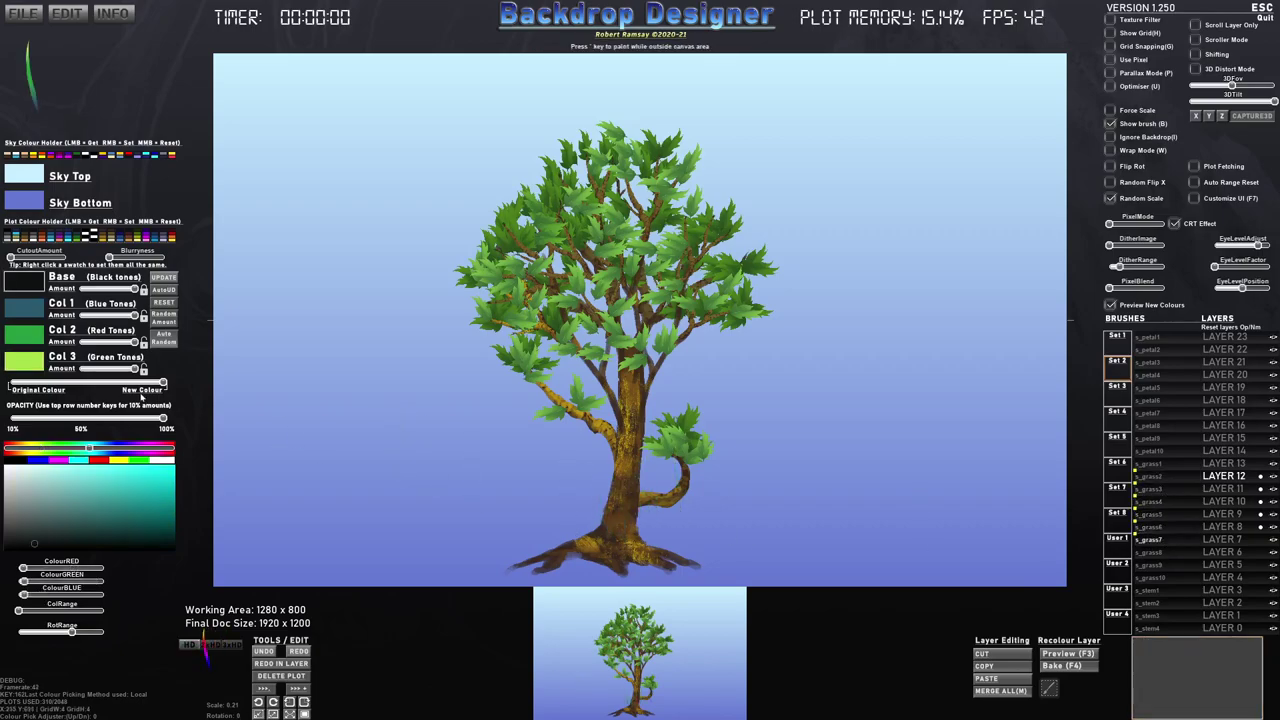
Change the Col 1 swatch to a mid green and the Col 3 swatch to a darker yellow-green for the grass.
click(36, 319)
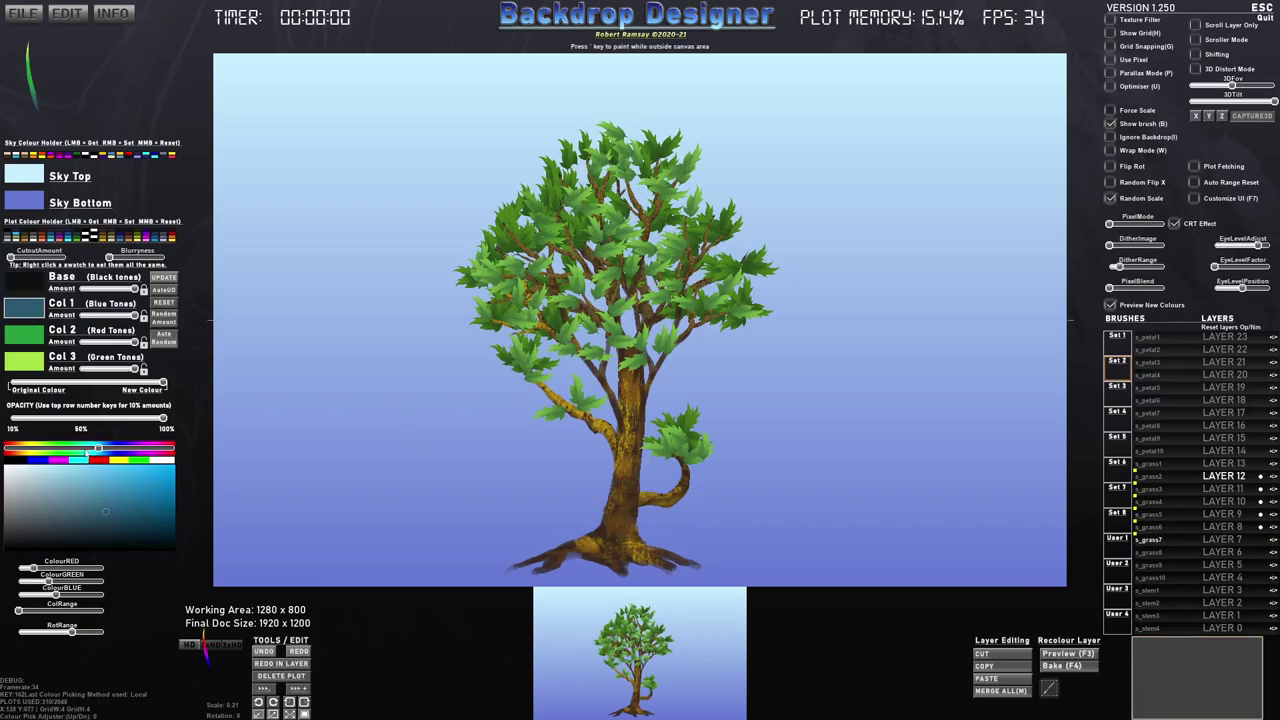
drag(98, 448, 62, 448)
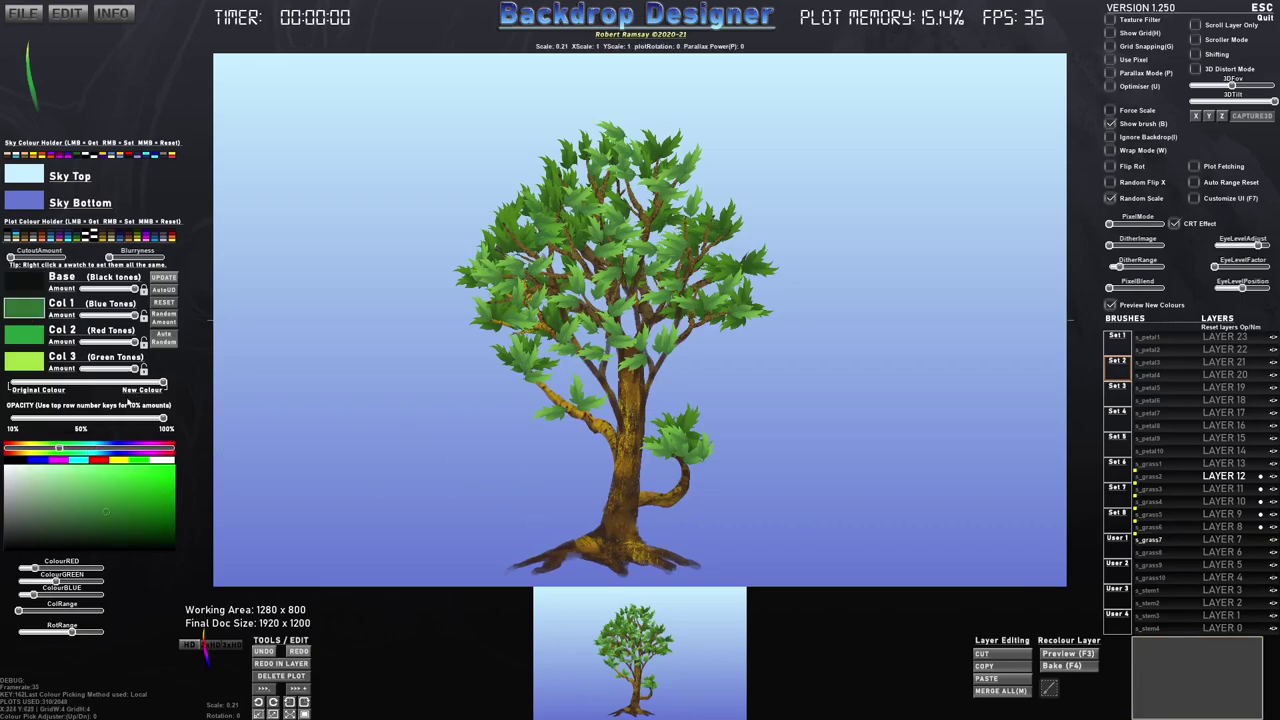
click(27, 369)
drag(127, 486, 146, 497)
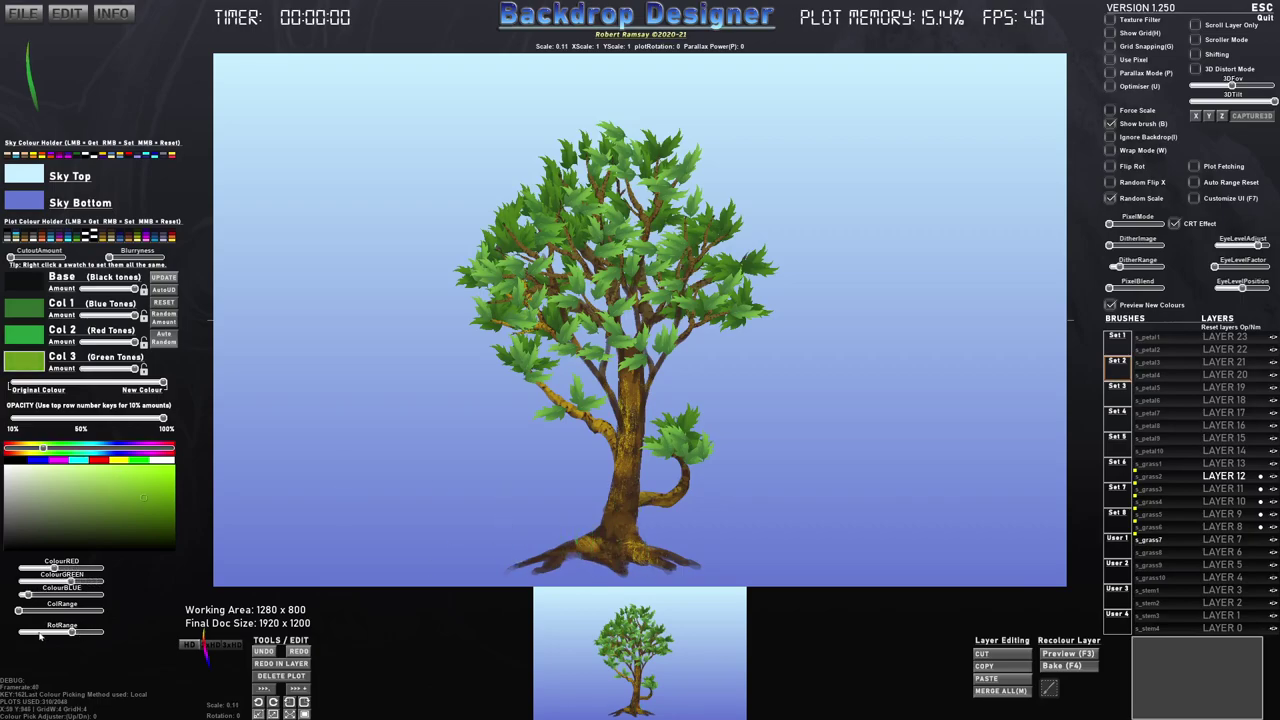
Reduce the rotation range and paint grass tufts at scale 0.11 over the roots and around the trunk's base.
click(578, 563)
click(568, 561)
click(560, 560)
click(571, 558)
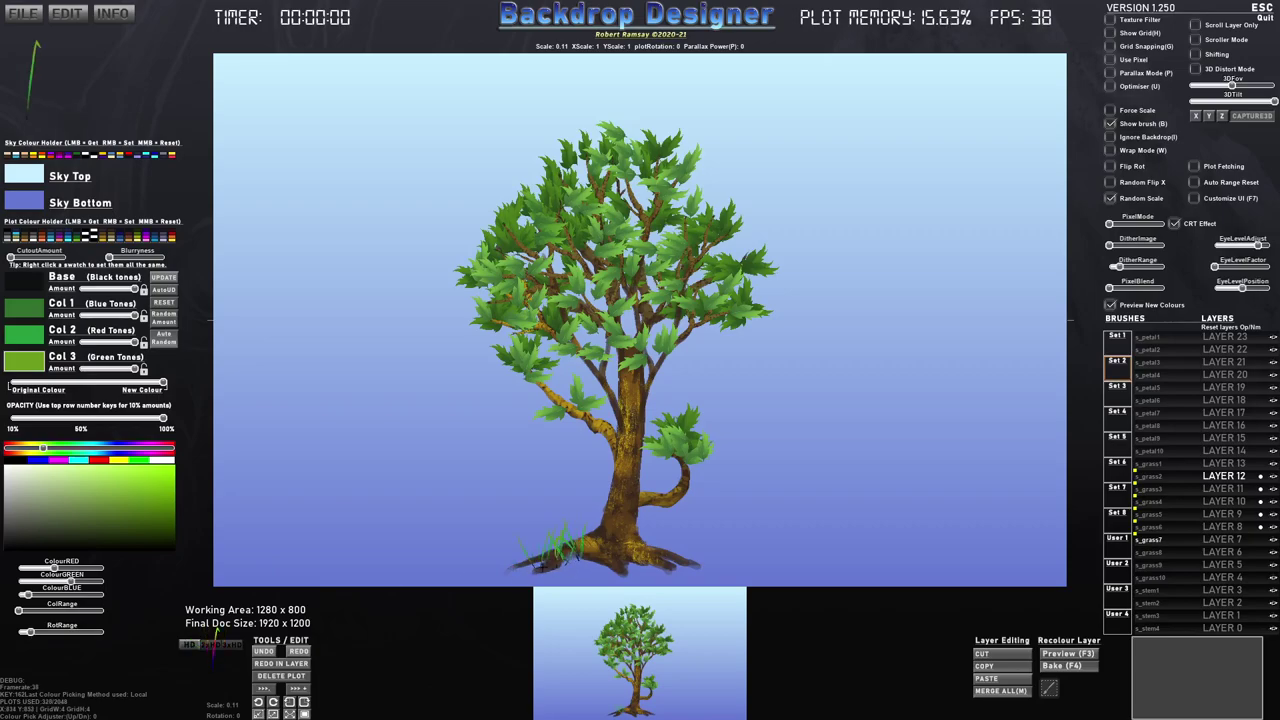
mouse_move(530, 569)
mouse_down()
mouse_move(500, 566)
mouse_move(716, 568)
mouse_move(591, 579)
mouse_move(493, 568)
mouse_up()
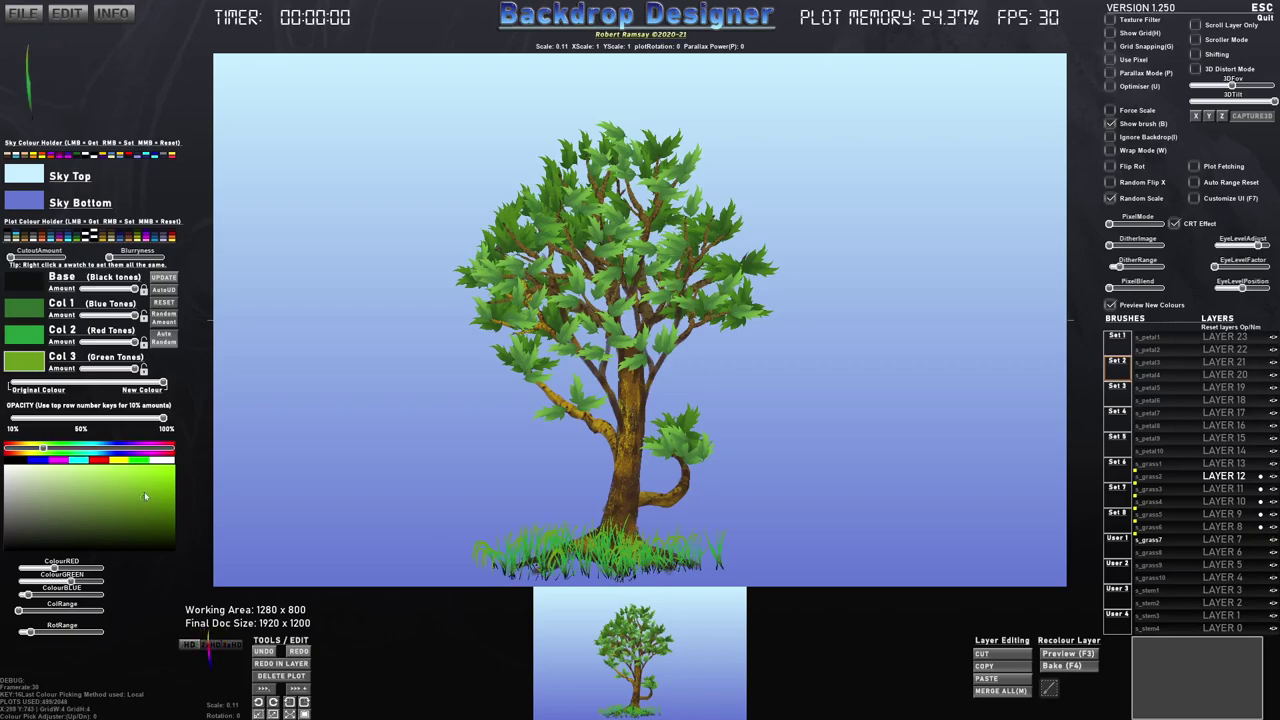
Recolour the grass swatches: Col 1 dark green, Col 2 muted mid green and Col 3 bright yellow-green.
drag(145, 497, 117, 479)
click(28, 336)
click(18, 315)
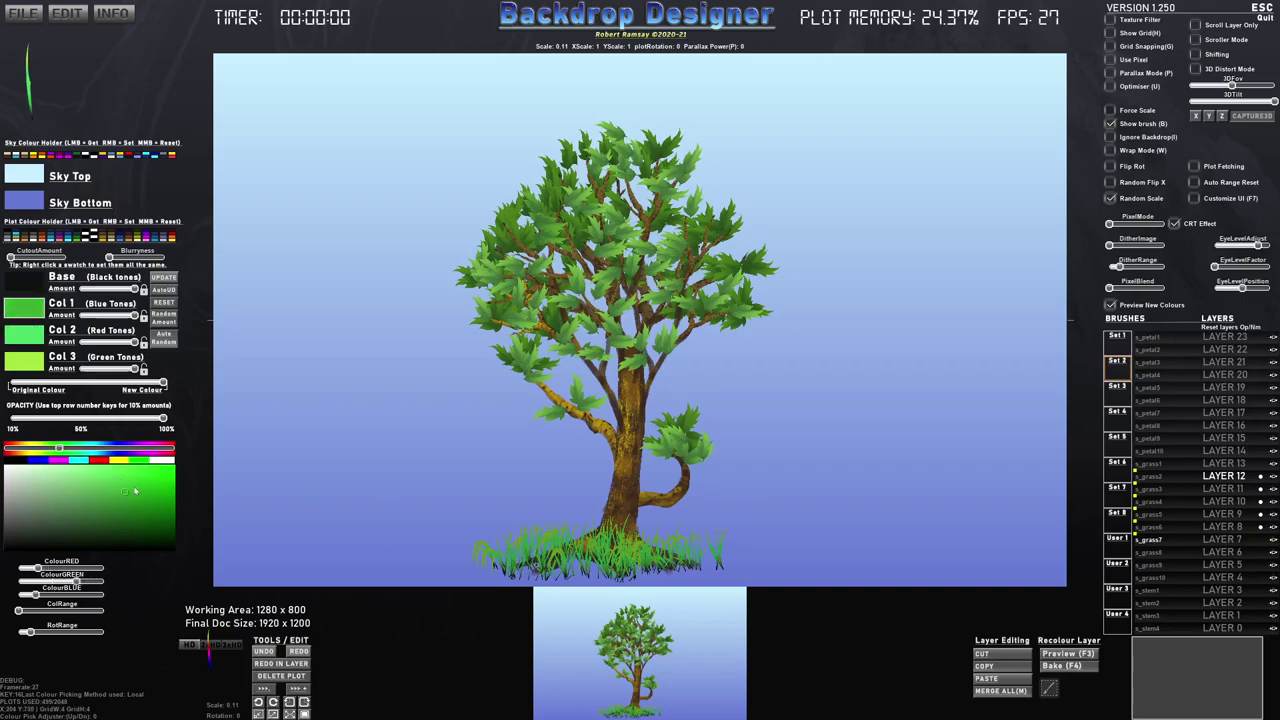
mouse_move(128, 507)
mouse_down()
mouse_move(142, 523)
mouse_move(102, 514)
mouse_up()
click(40, 355)
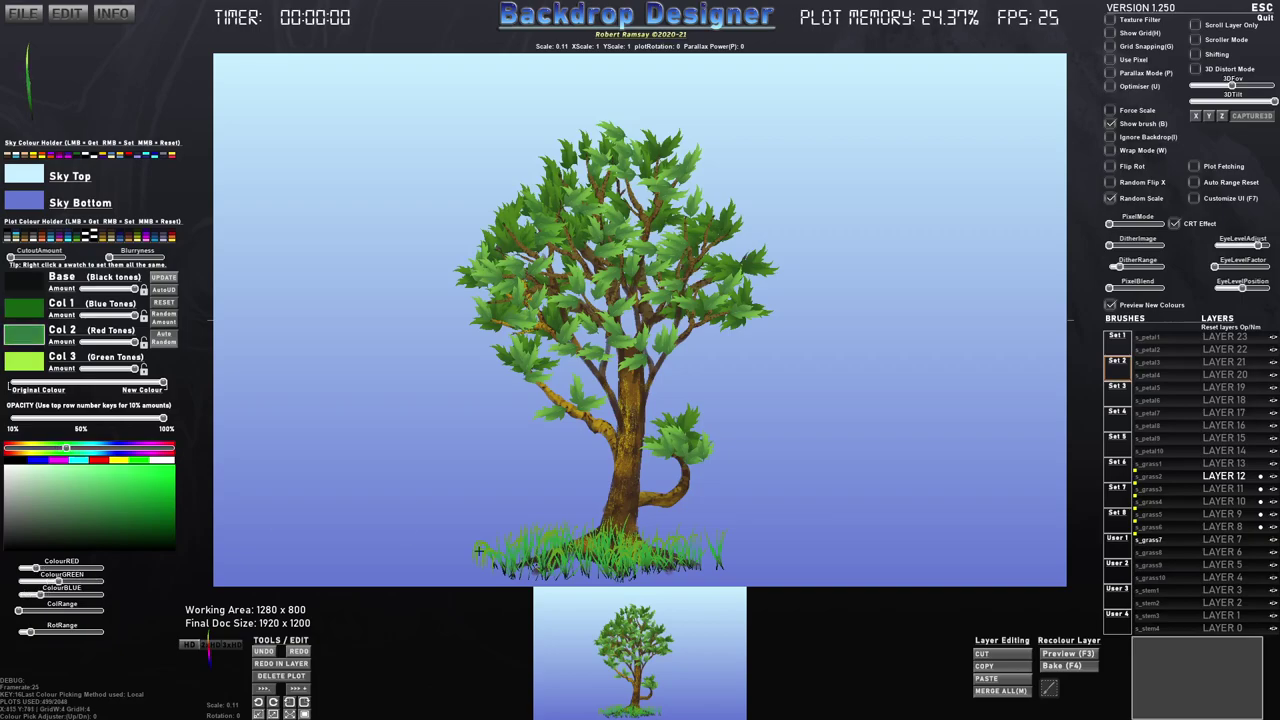
Stamp recoloured grass blades along the grass patch on the left side of the trunk.
click(562, 569)
click(546, 568)
click(530, 567)
click(515, 566)
click(499, 566)
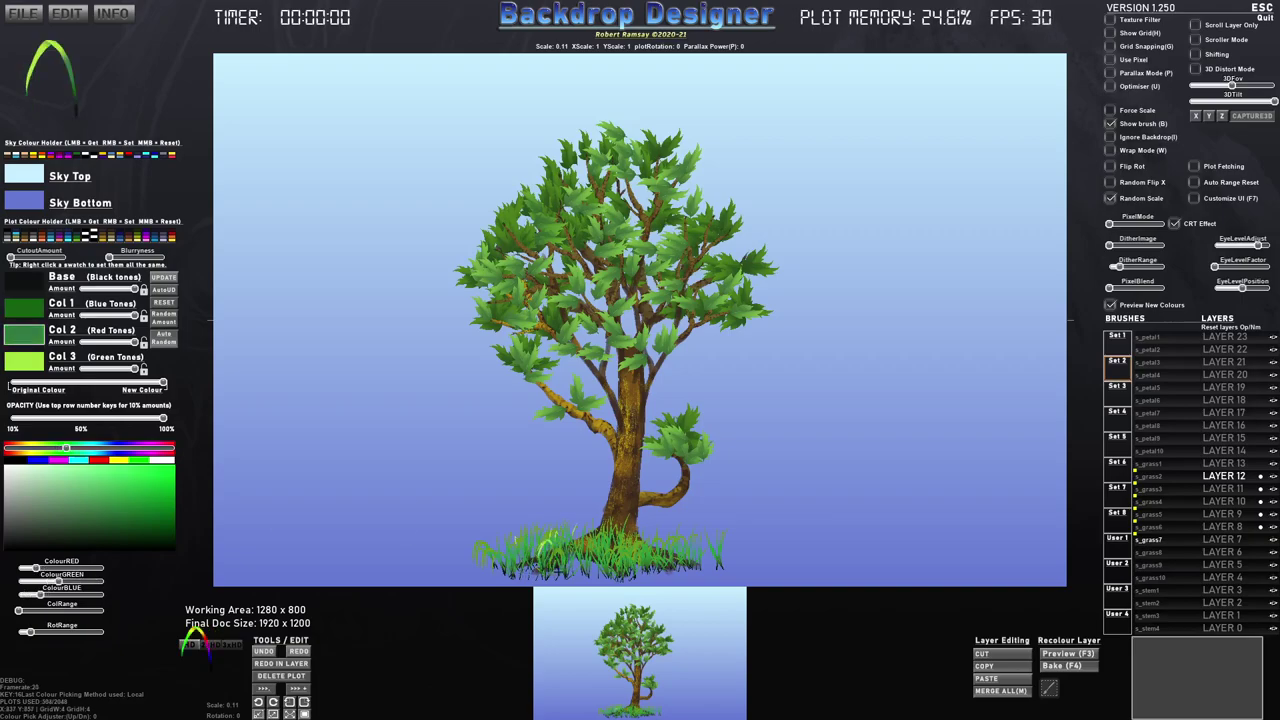
click(490, 566)
click(518, 567)
click(552, 568)
Stamp more recoloured grass blades in front of the trunk and along the right side of the grass patch.
click(618, 561)
click(630, 561)
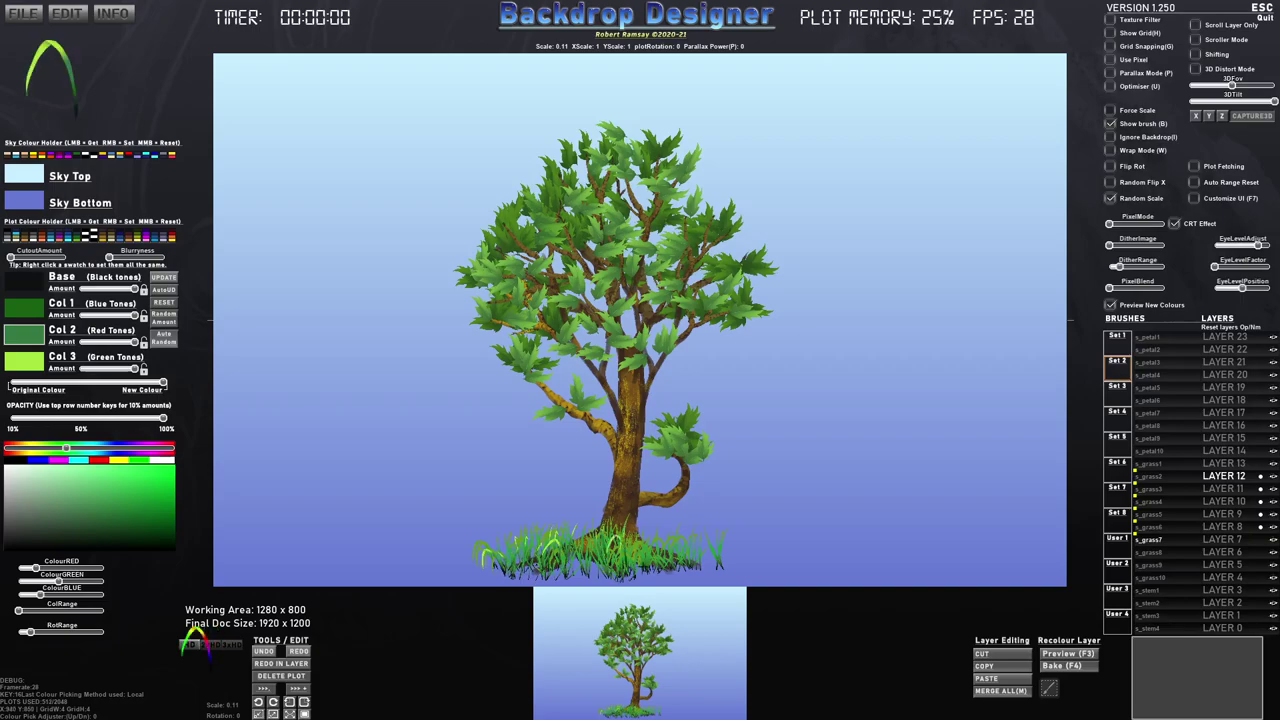
click(640, 560)
click(650, 560)
click(660, 559)
click(672, 558)
click(682, 557)
click(692, 556)
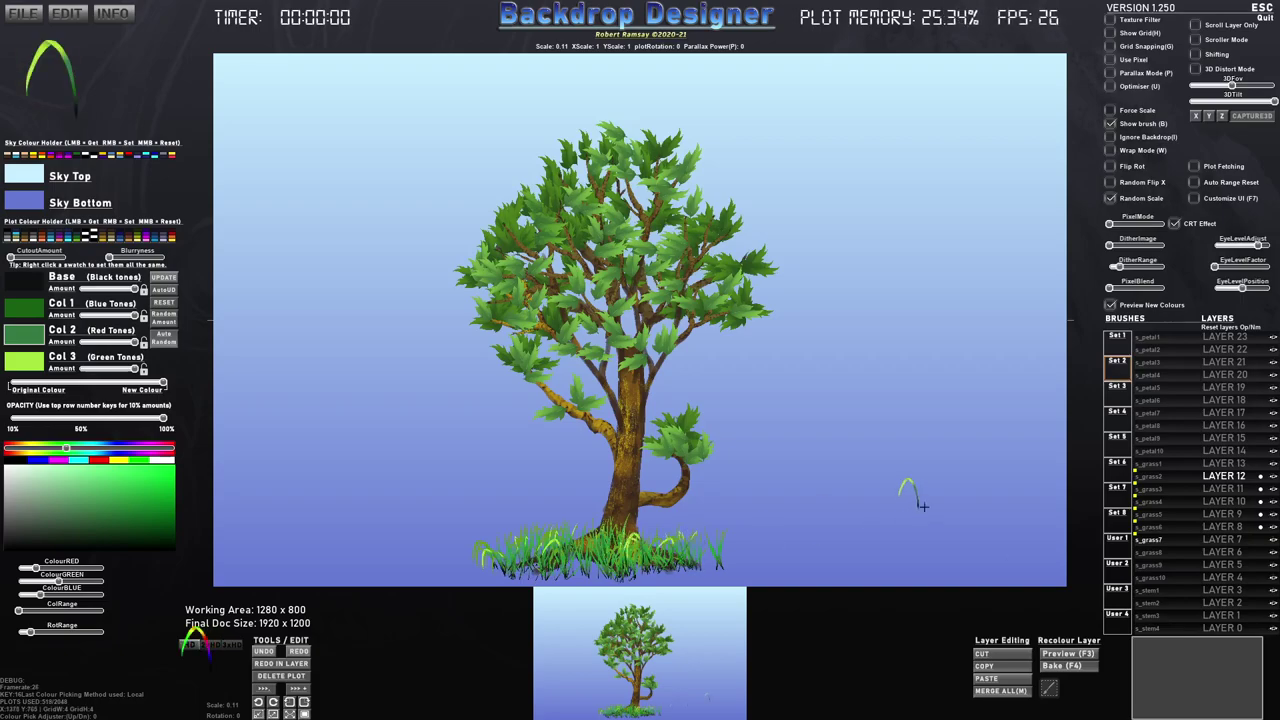
Capture the whole tree with its grass as a custom brush named NewTree.
click(1046, 688)
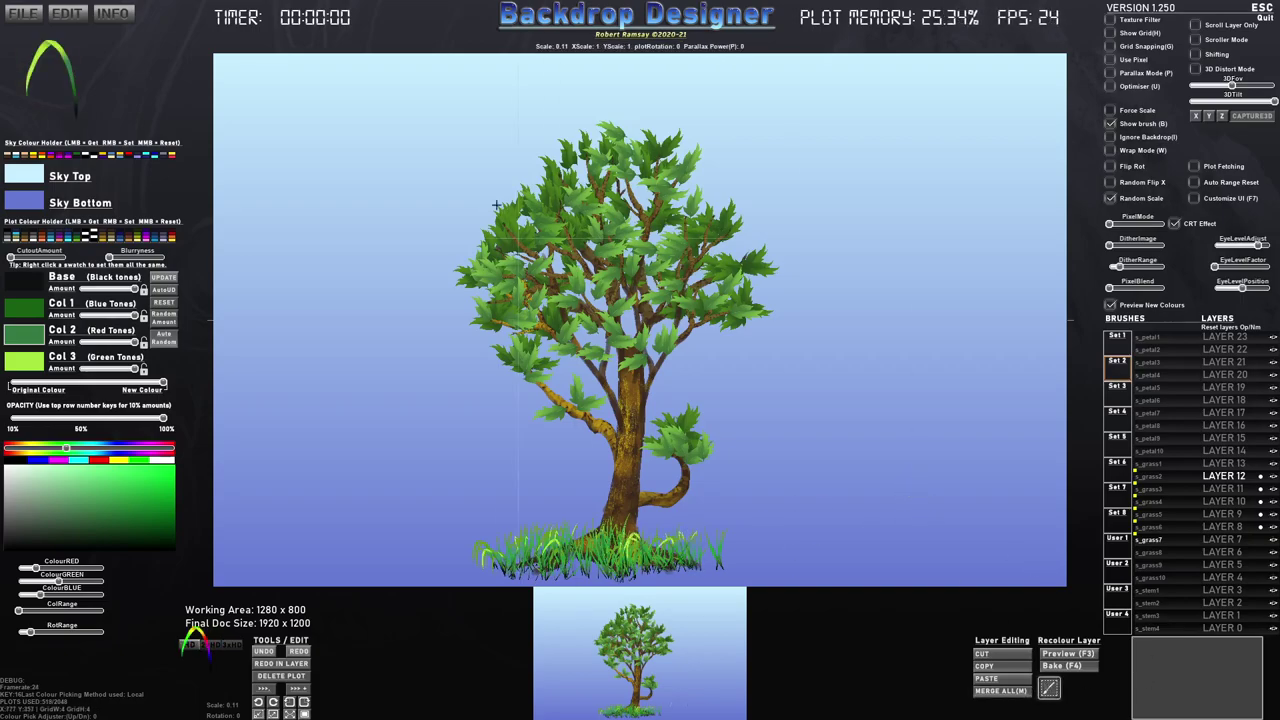
mouse_move(441, 115)
mouse_down()
mouse_move(811, 532)
mouse_move(790, 580)
mouse_move(770, 584)
mouse_move(788, 586)
mouse_up()
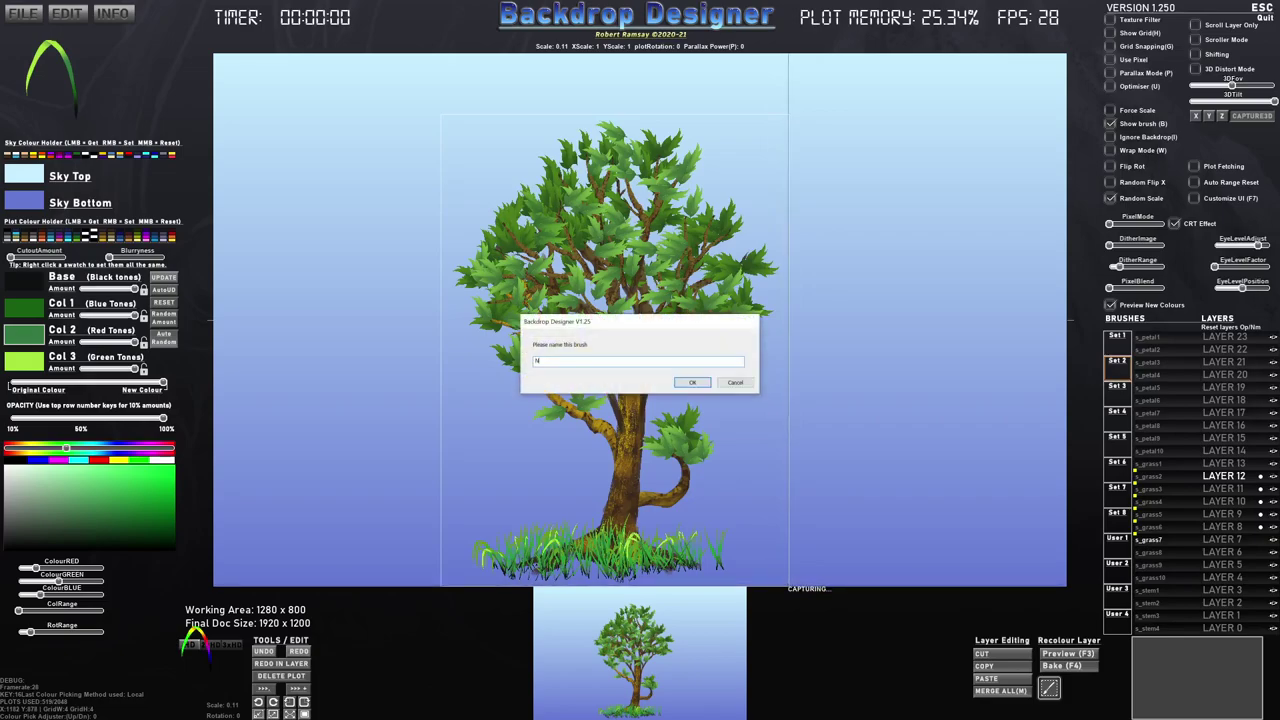
key(Return)
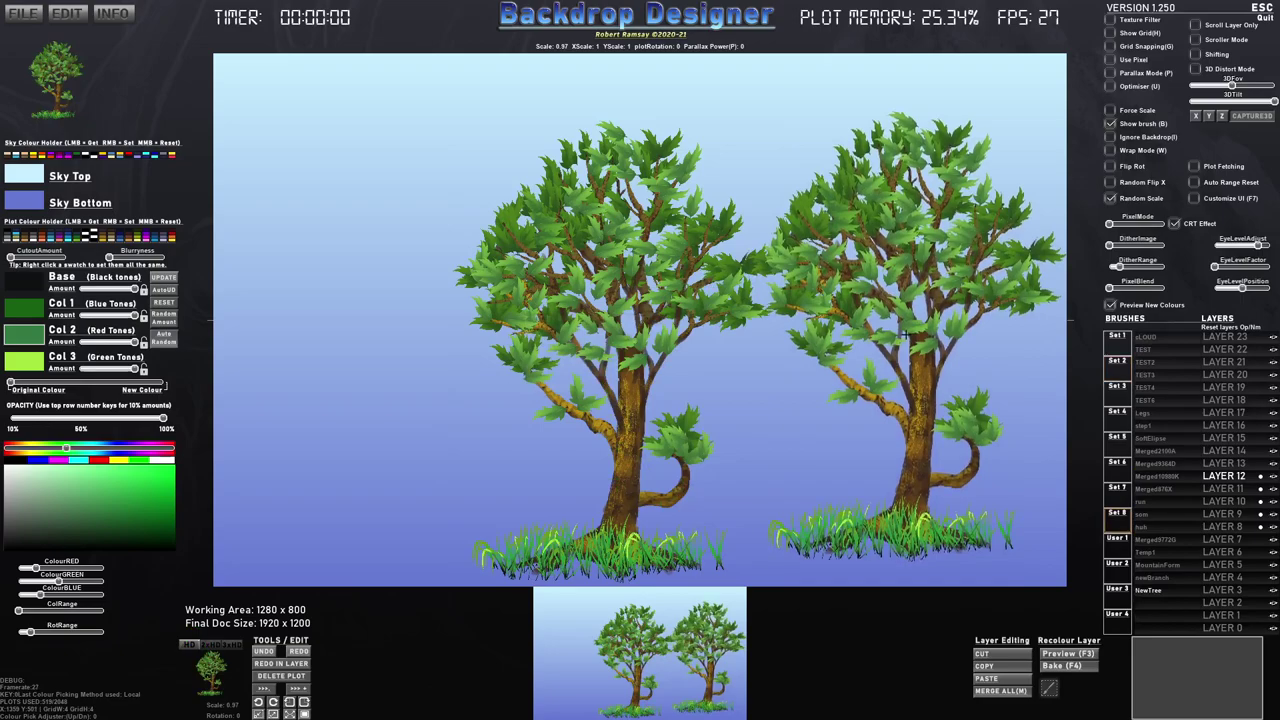
Reset all plot data to start with an empty canvas.
key(ctrl+n)
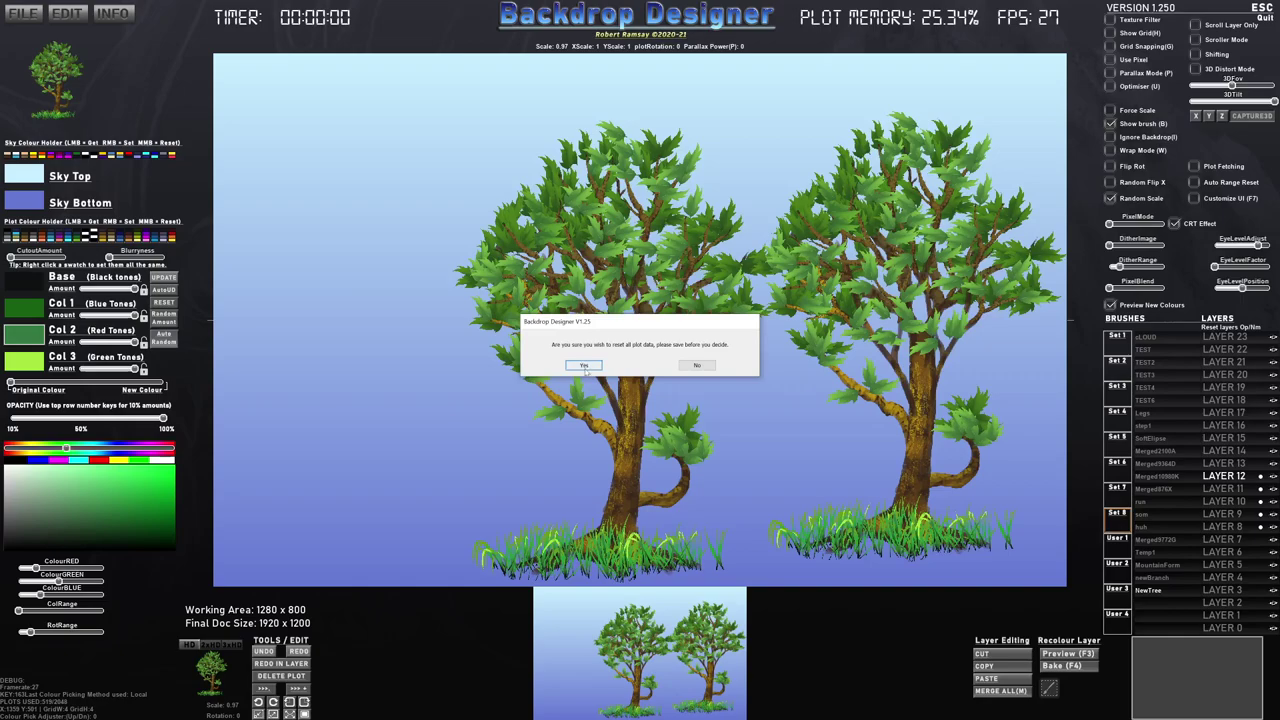
click(585, 366)
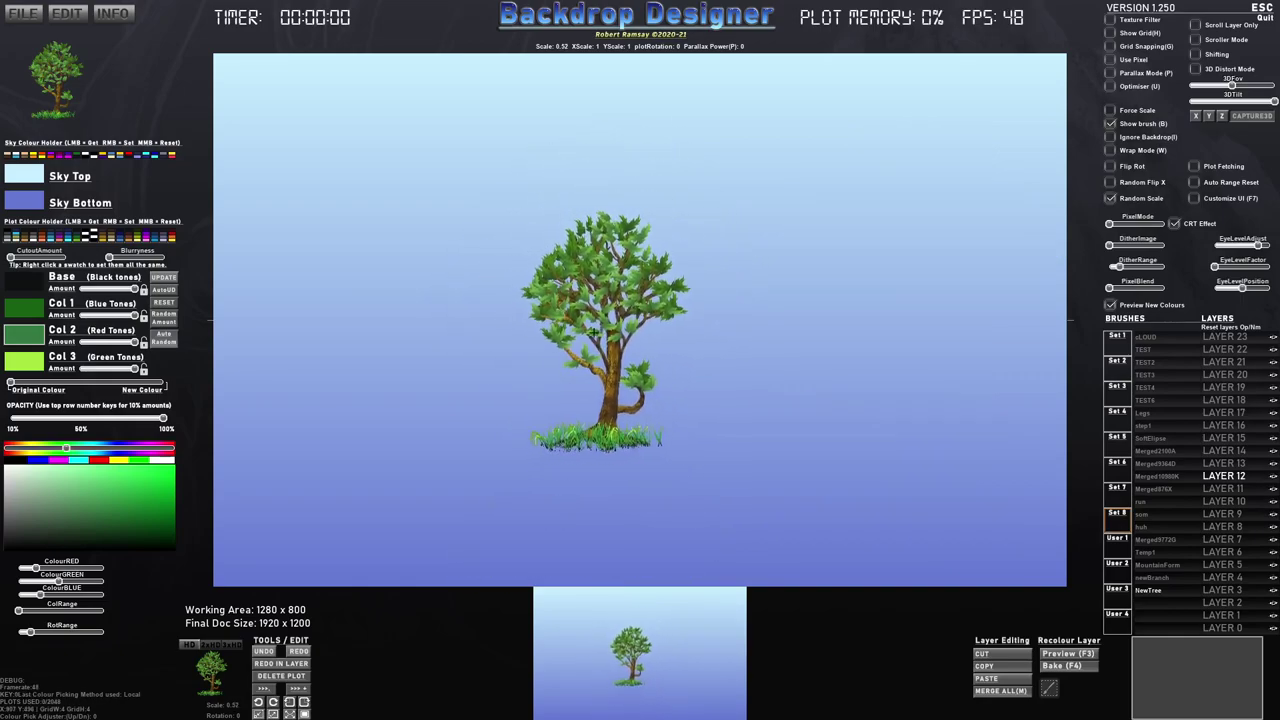
Undo the trial NewTree stamps, reduce the rotation range to its minimum and turn off Random Scale.
click(450, 315)
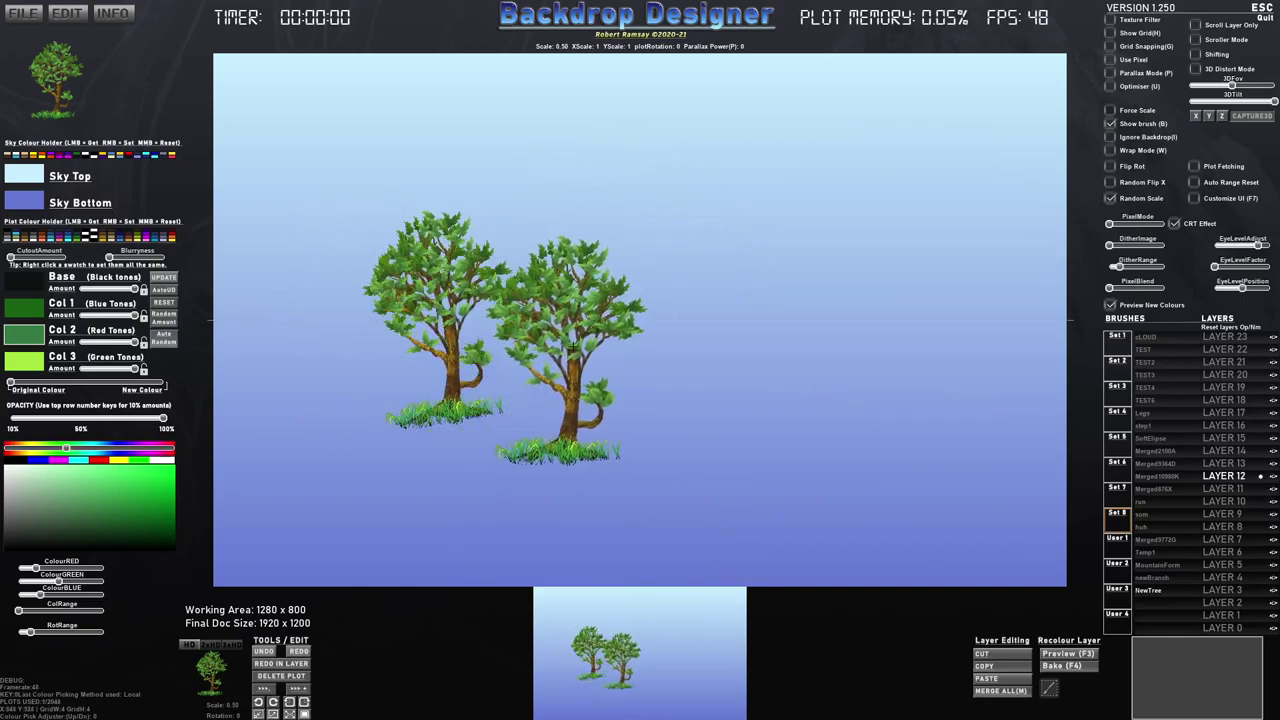
key(ctrl+z)
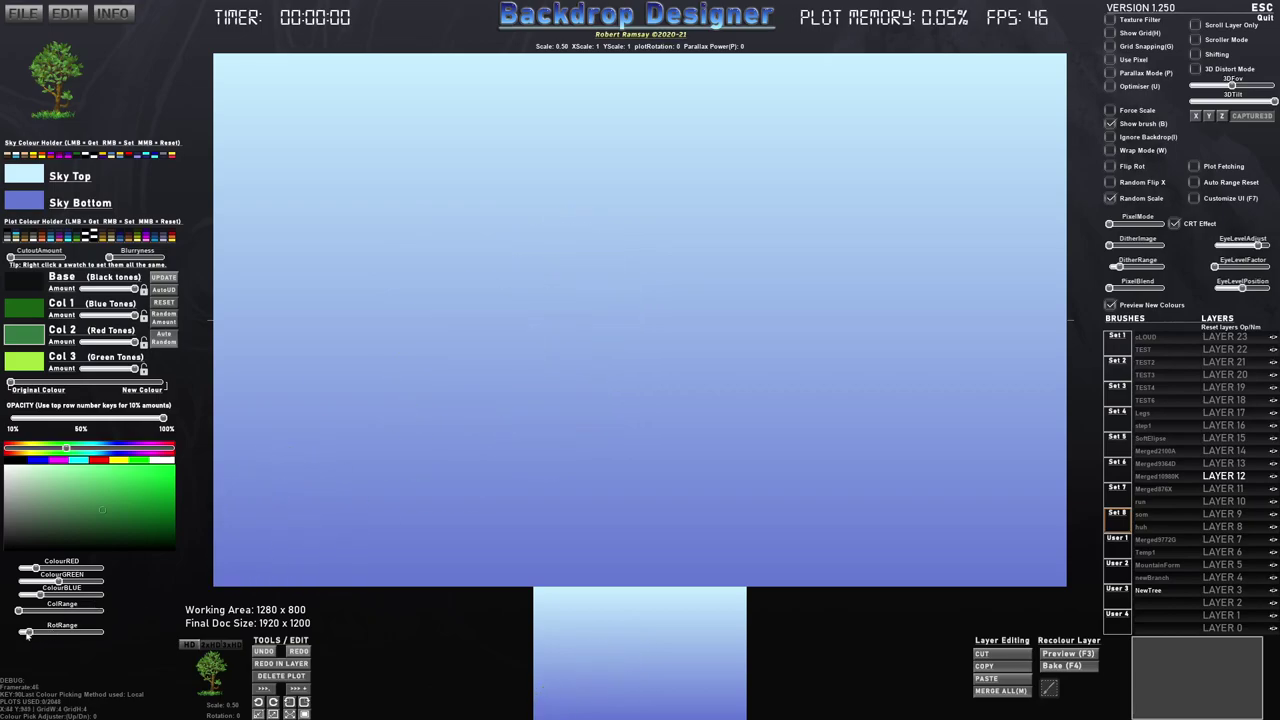
drag(28, 634, 17, 634)
click(609, 316)
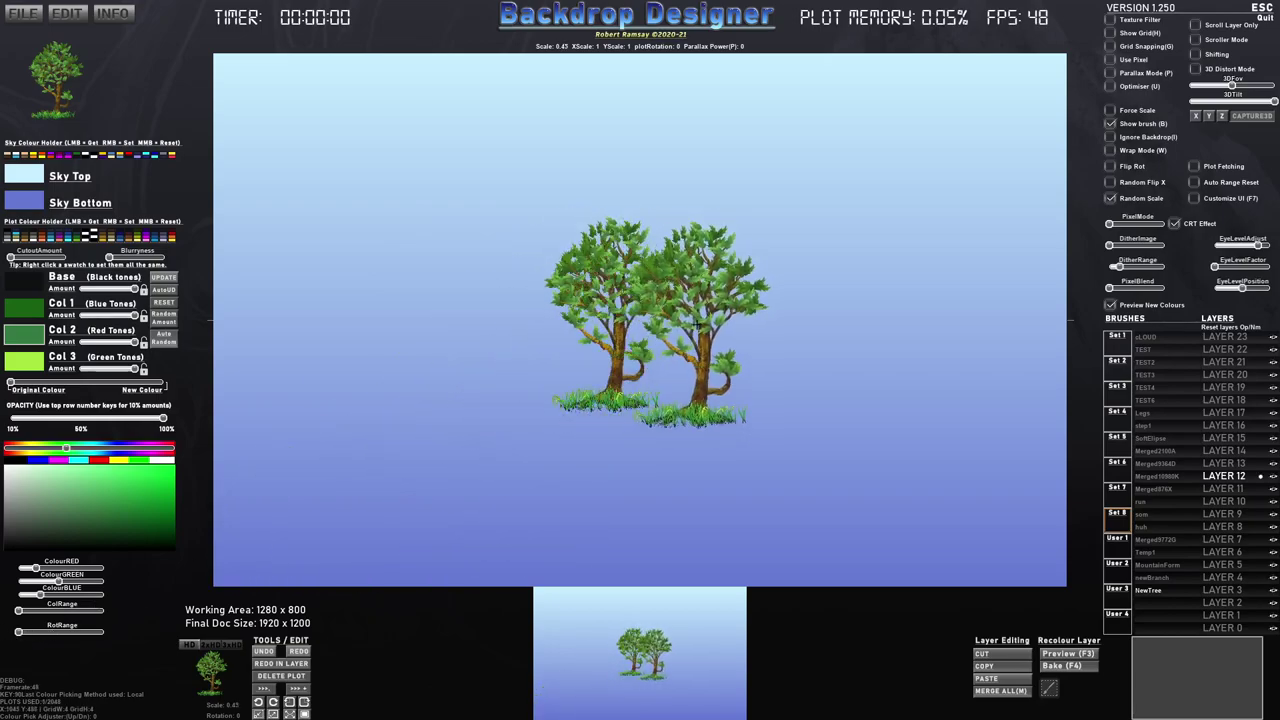
key(ctrl+z)
click(1110, 198)
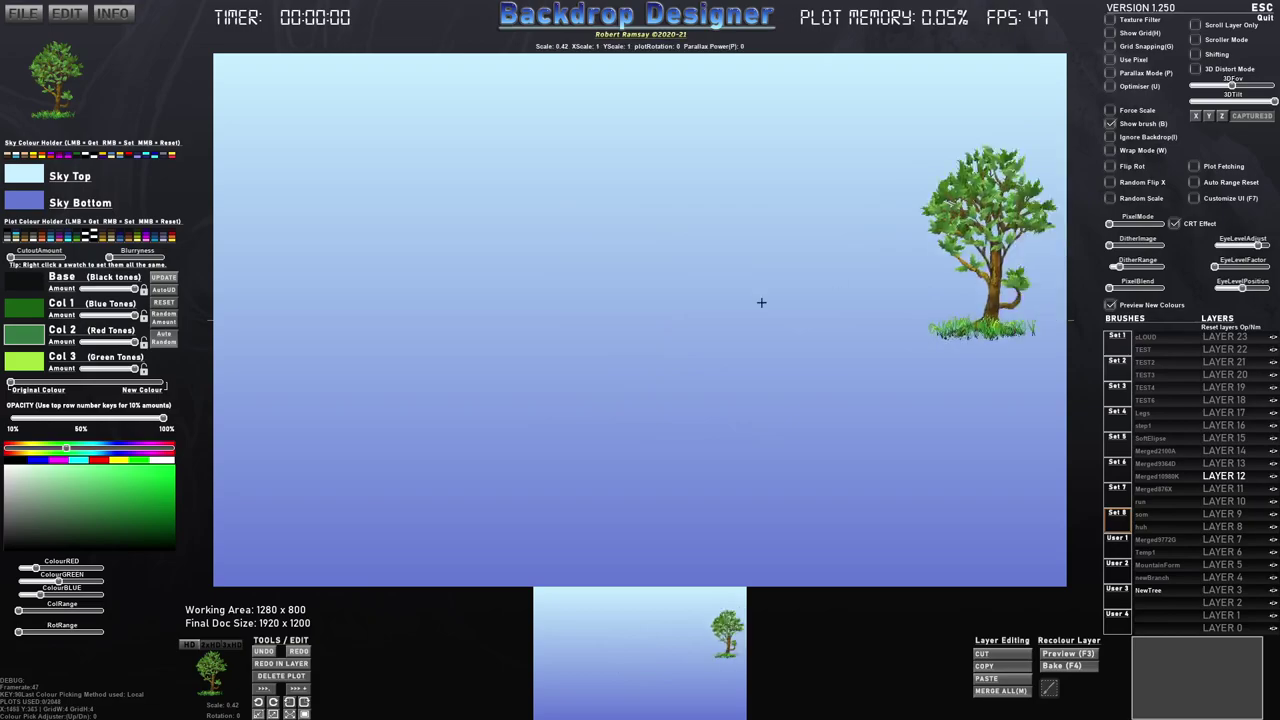
Stamp six NewTree trees in a close, overlapping row across the canvas centre on layer 12, varying the brush scale.
click(603, 302)
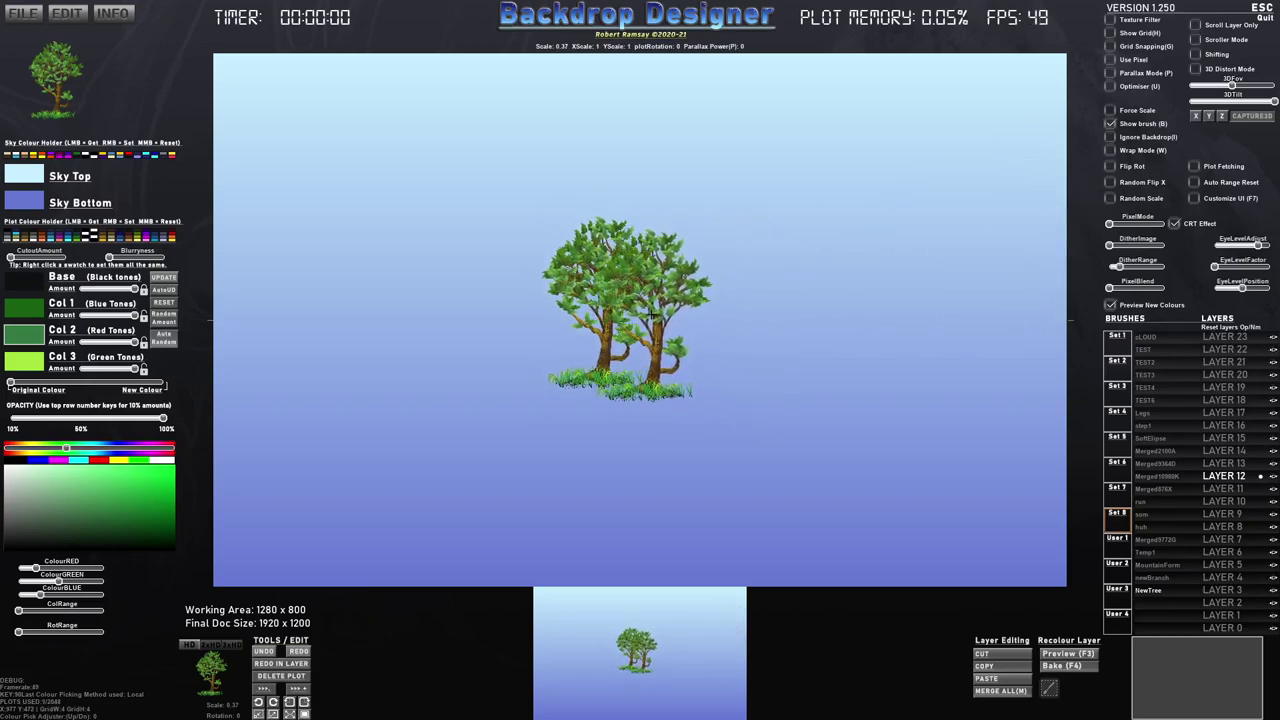
scroll(654, 312, up, 6)
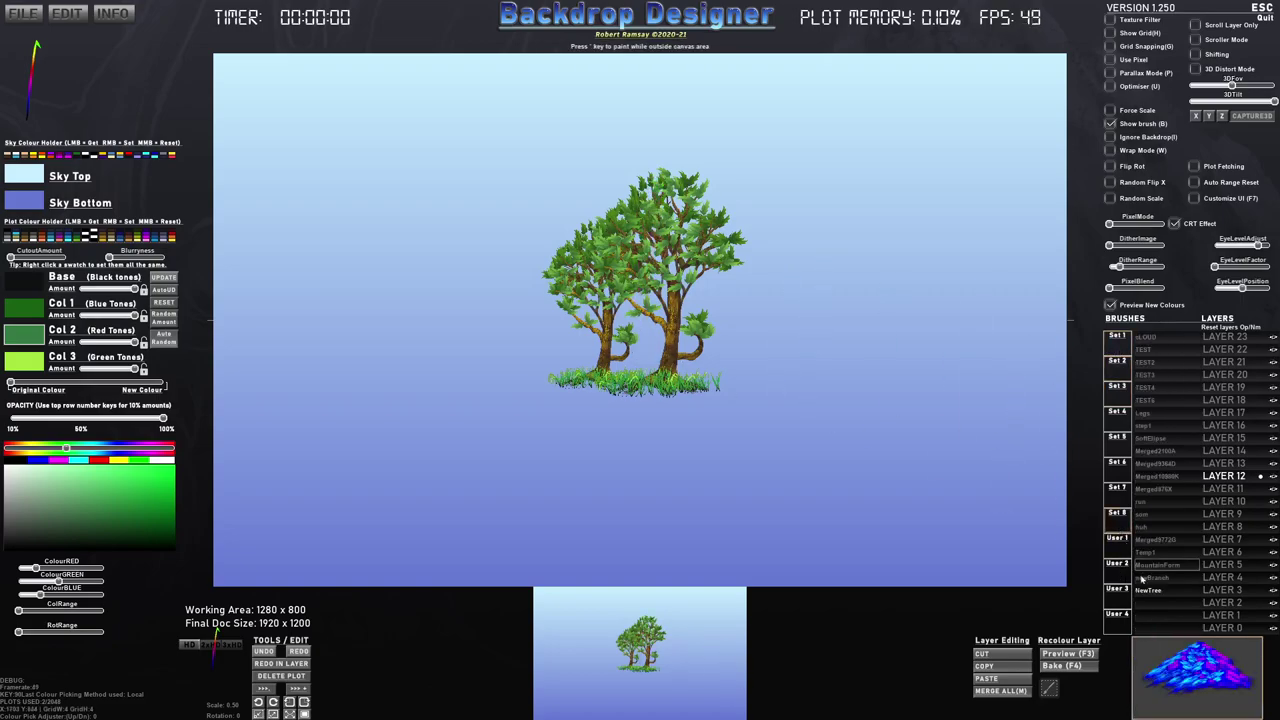
click(1148, 591)
scroll(608, 304, down, 1)
click(579, 294)
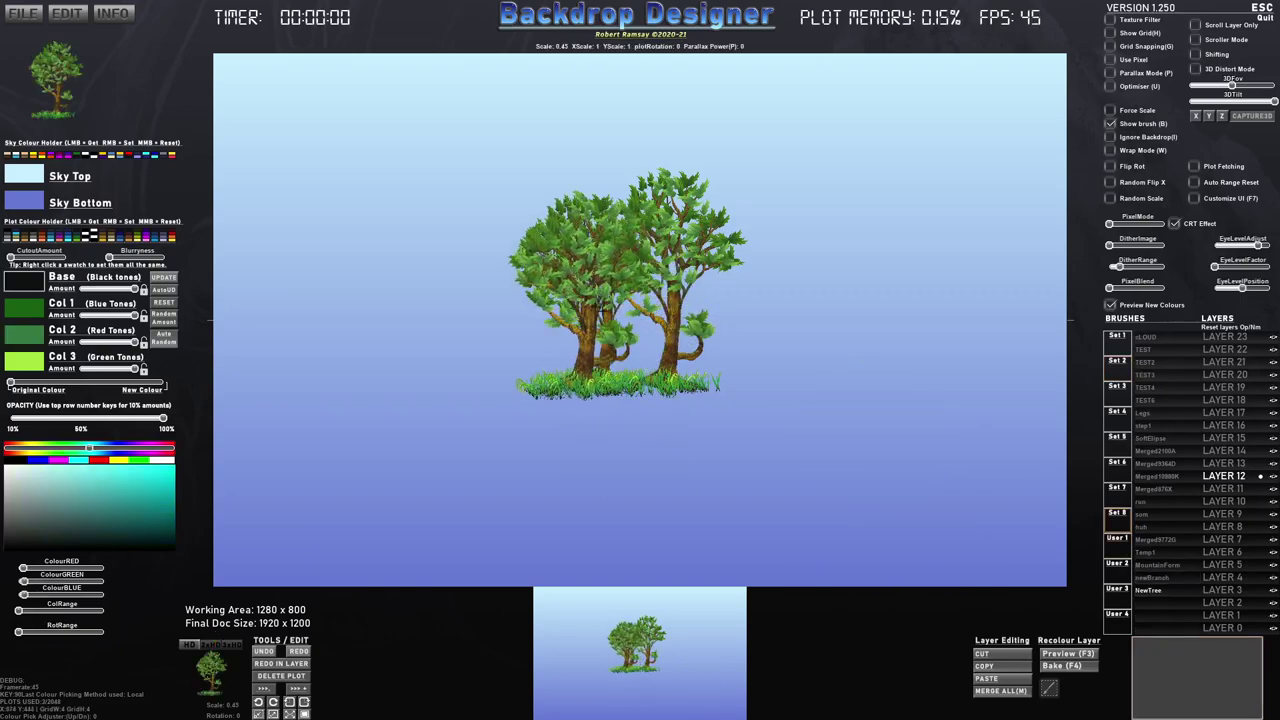
click(620, 299)
click(528, 303)
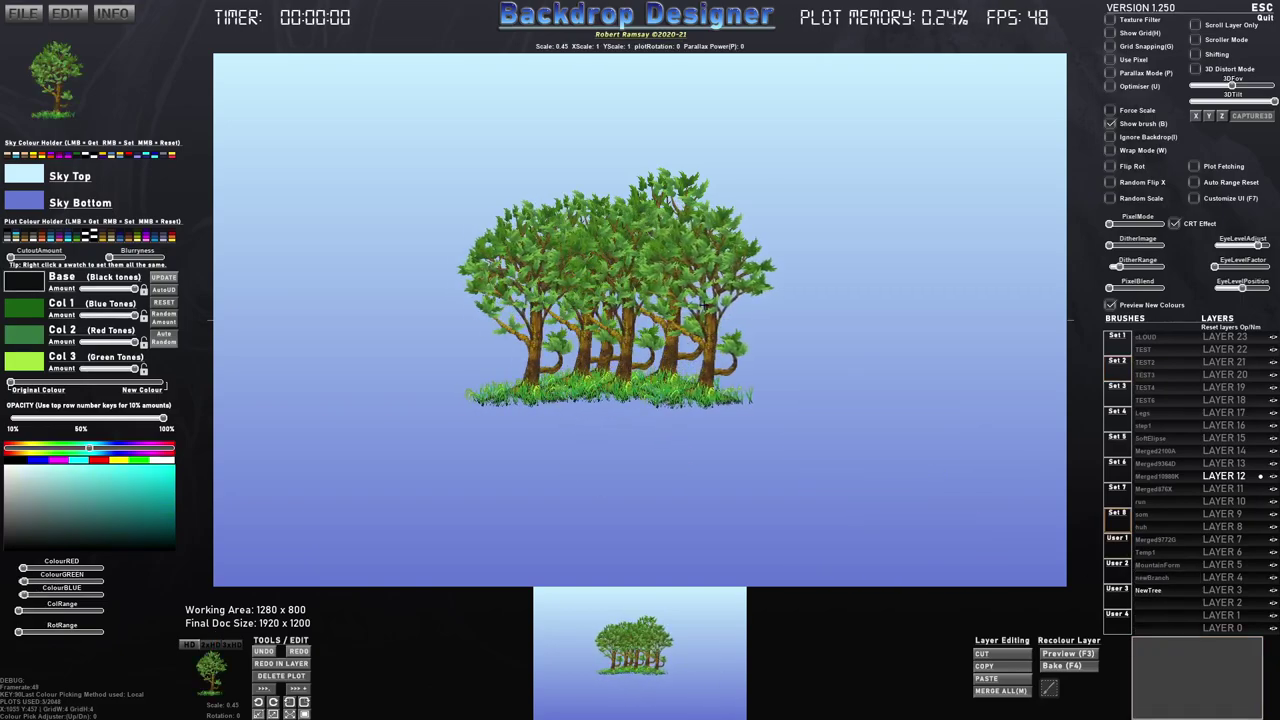
click(722, 303)
scroll(620, 308, up, 2)
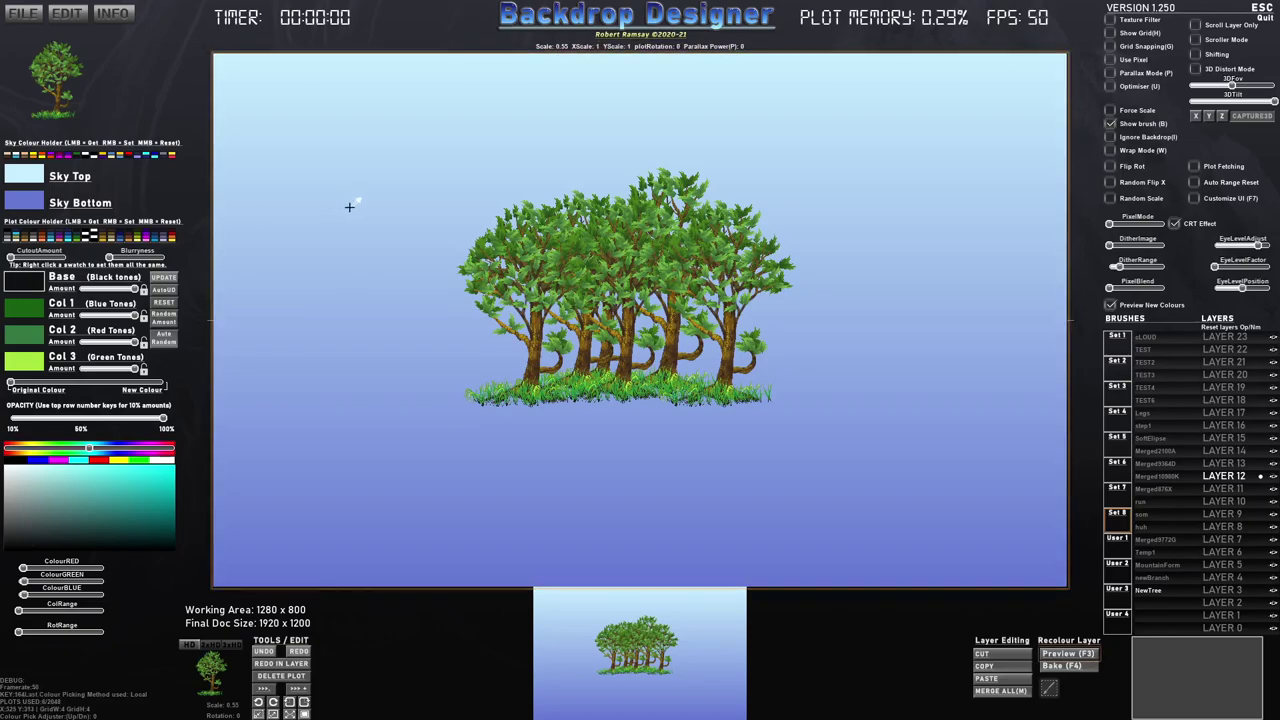
Pick the light sky blue for all plot colour swatches and bake a partial blend towards it into layer 12's trees.
alt+click(349, 208)
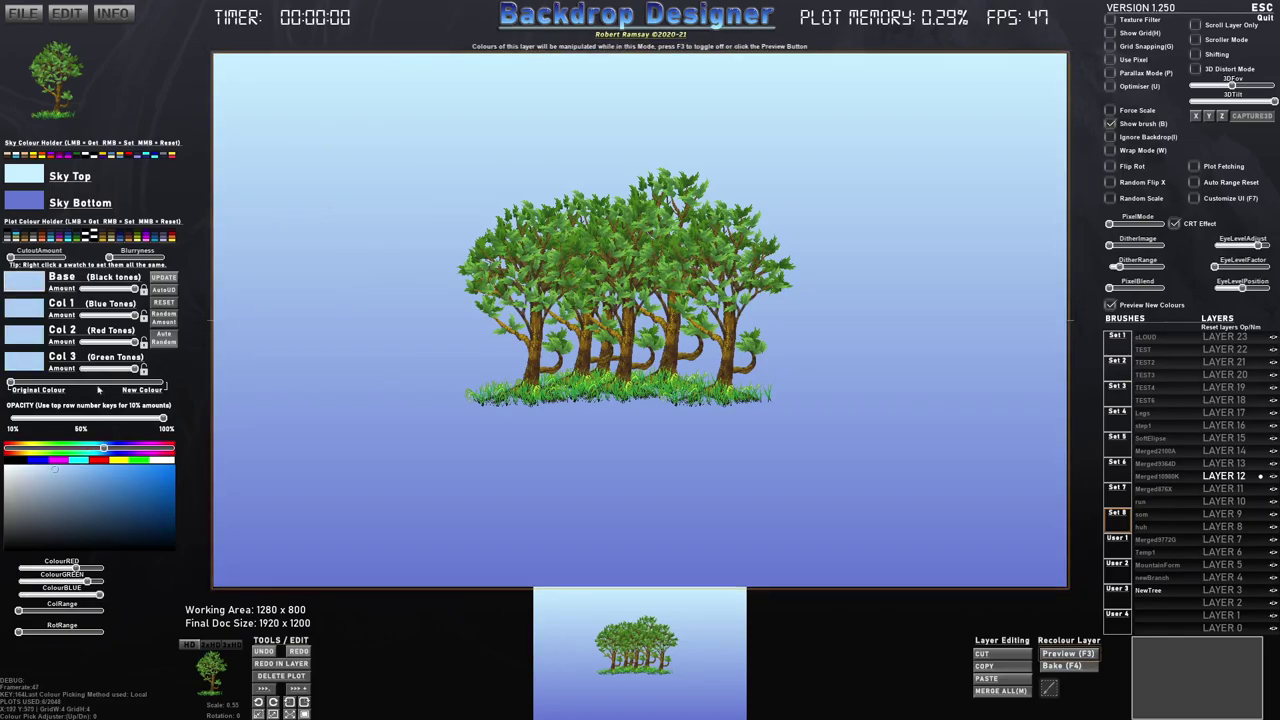
drag(26, 386, 80, 386)
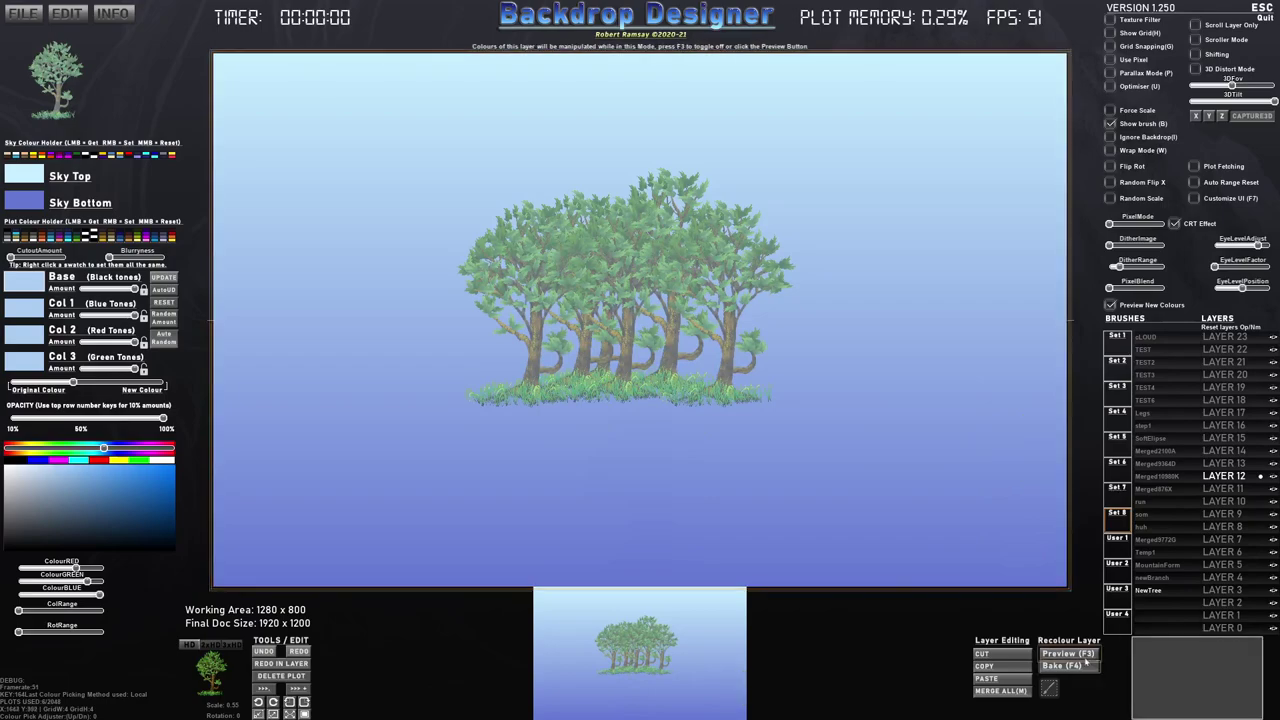
Stamp a slightly sky-tinted NewTree at scale 0.60 on layer 13, near the first background tree, with the blend close to Original Colour.
click(1234, 462)
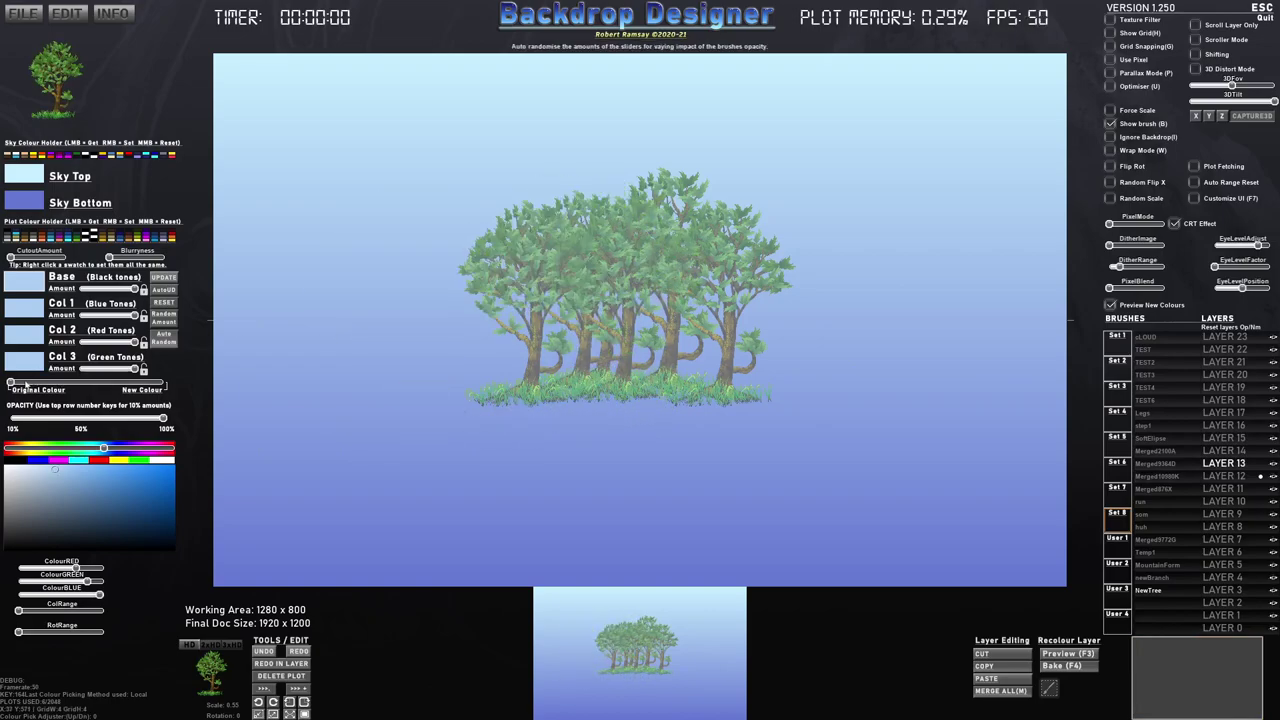
scroll(488, 295, down, 3)
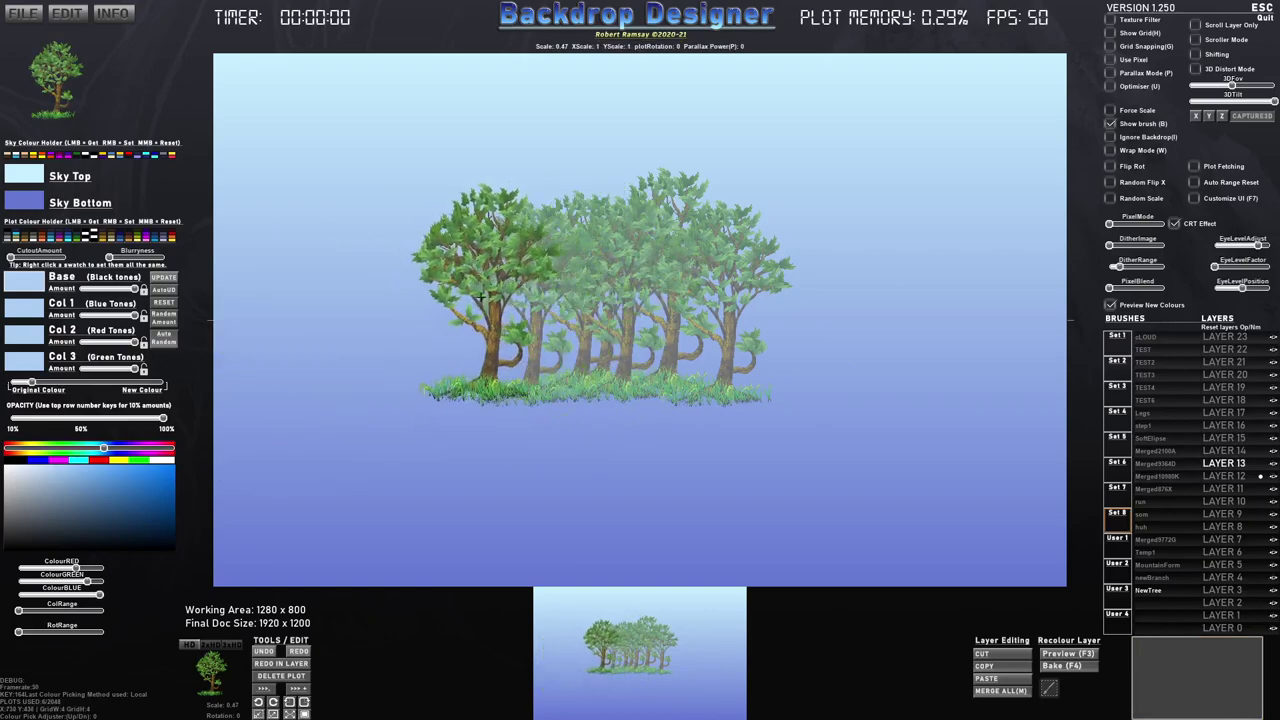
scroll(442, 298, up, 2)
scroll(433, 285, up, 4)
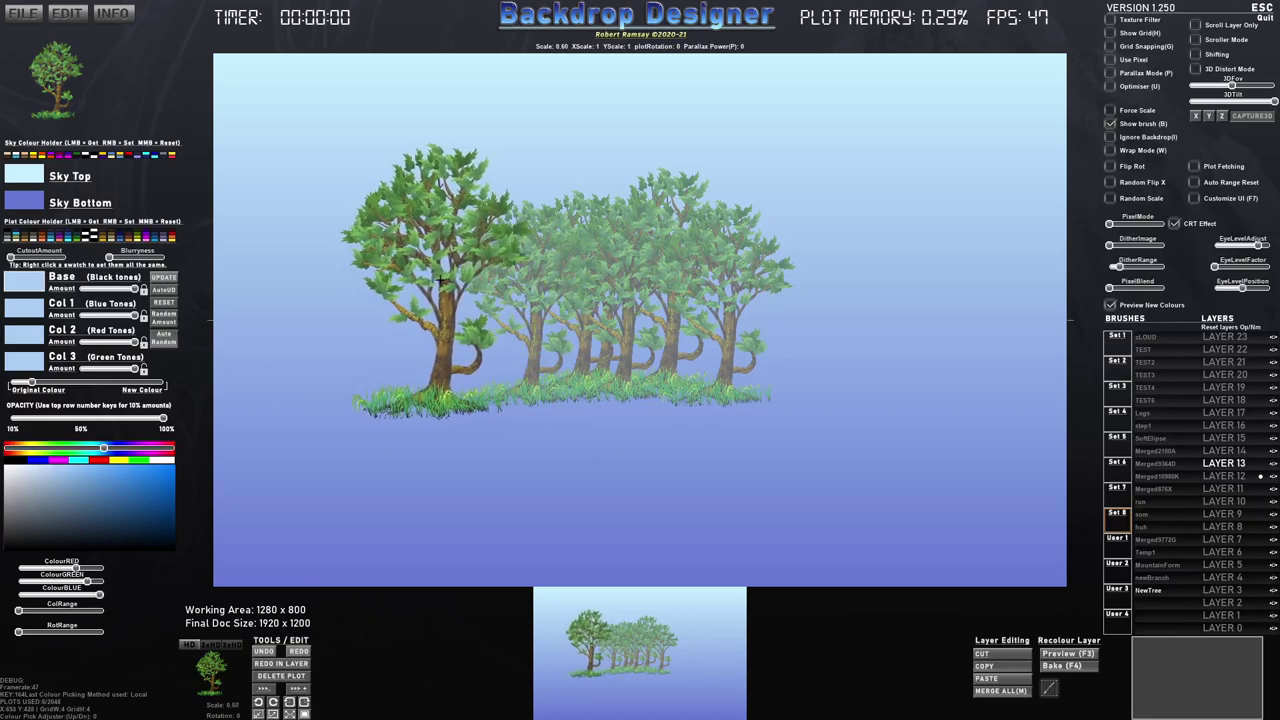
click(457, 284)
click(530, 283)
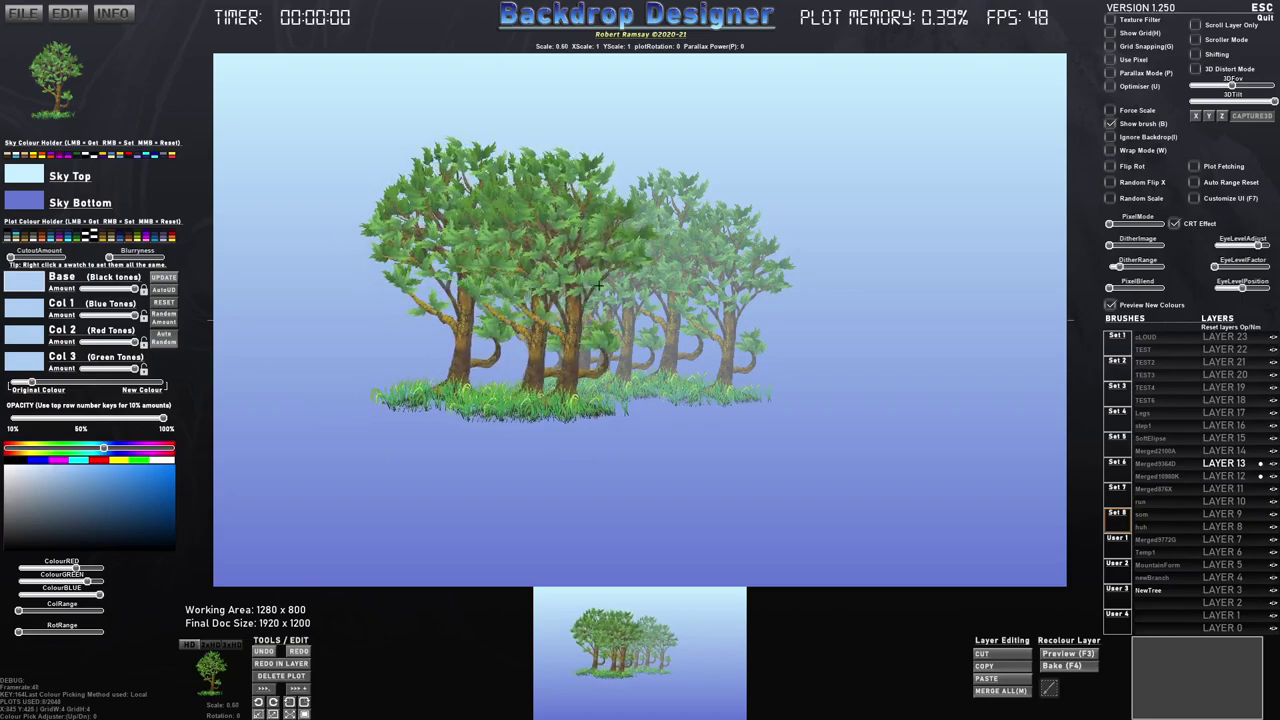
click(600, 281)
click(666, 280)
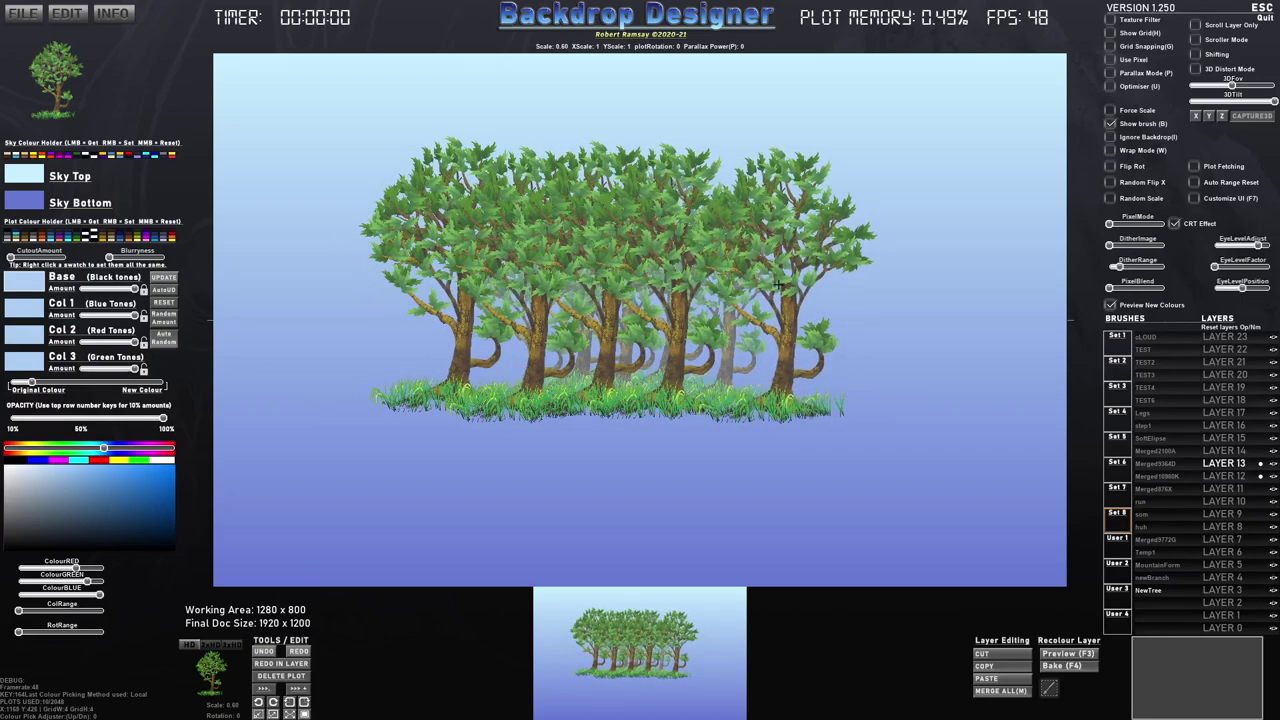
key(ctrl+z)
key(ctrl+z)
key(ctrl+z)
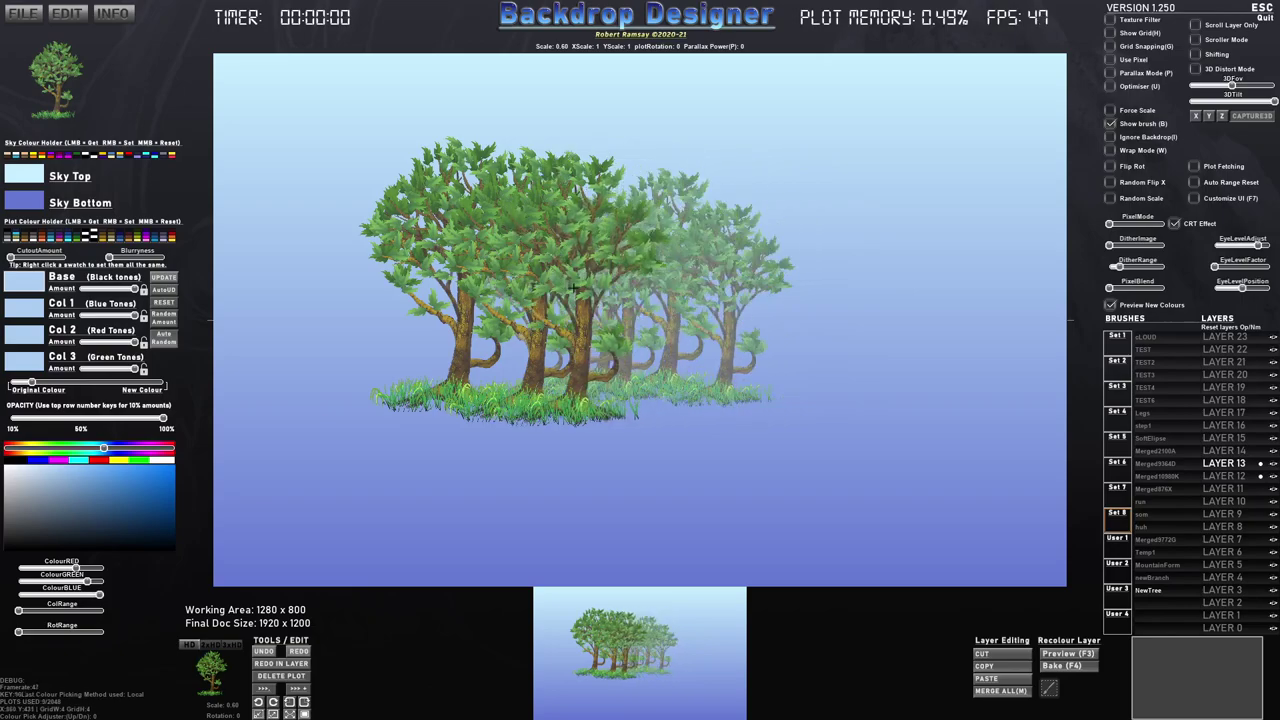
Complete layer 13's tree row with a 0.50-scale tree beside the first, a mirrored 0.50-scale tree and a mirrored 0.60-scale tree.
scroll(555, 287, down, 2)
key(c)
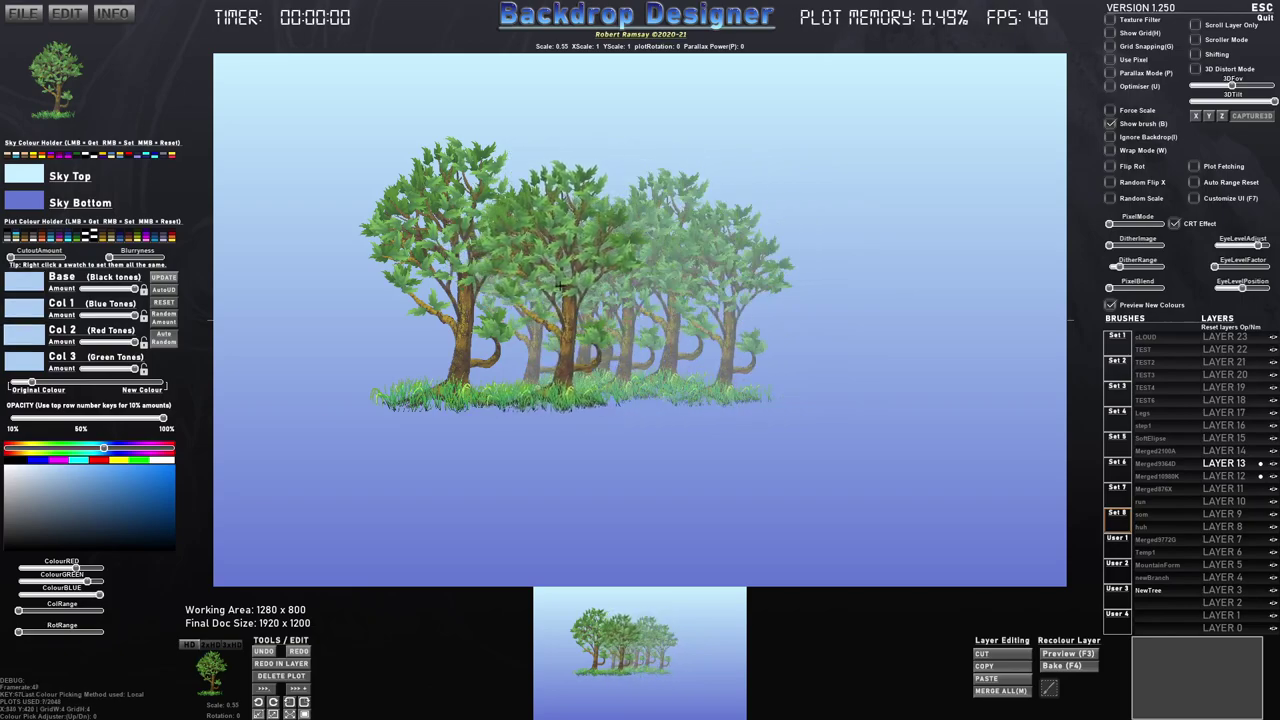
key(d)
scroll(555, 287, down, 1)
click(514, 295)
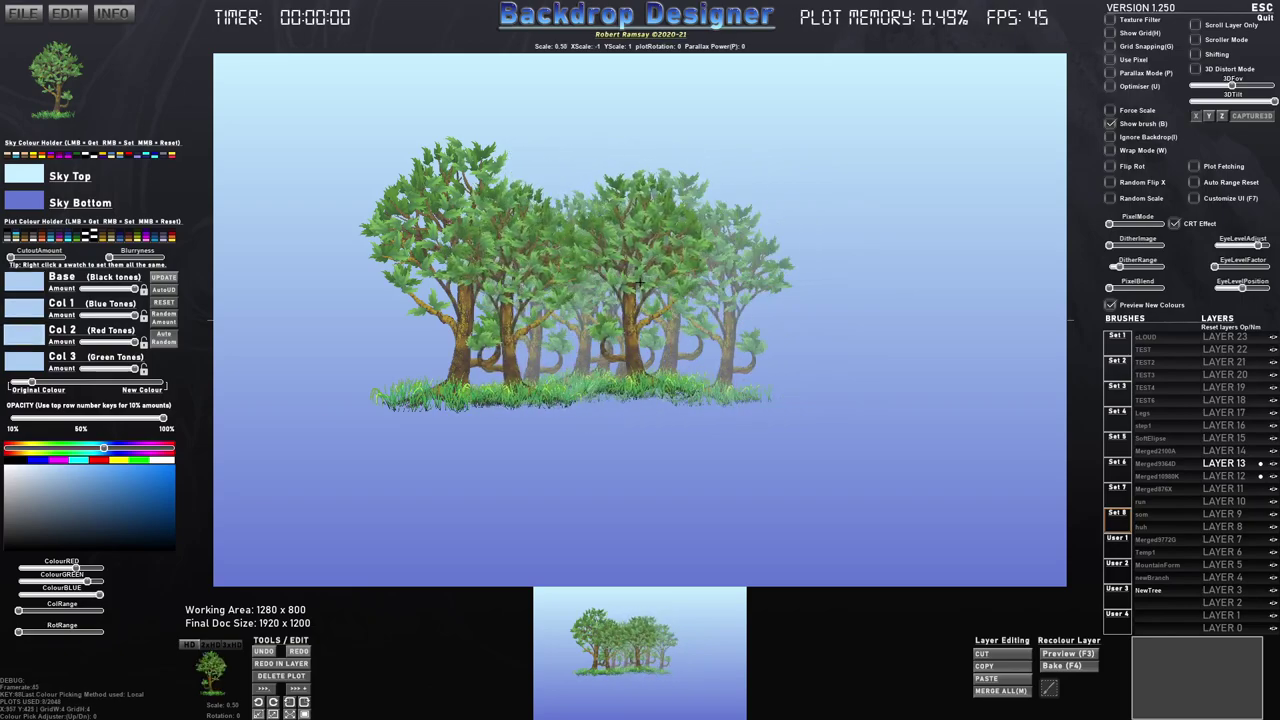
click(706, 290)
scroll(789, 303, up, 1)
scroll(795, 293, up, 1)
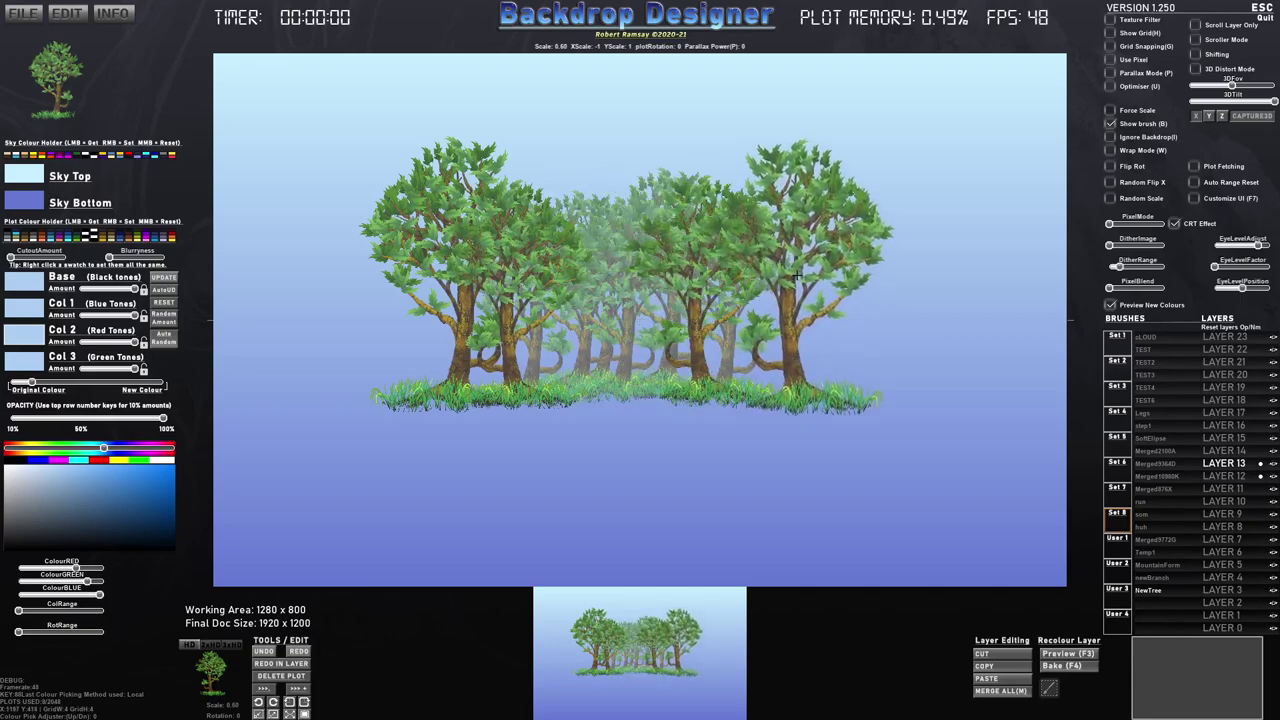
click(798, 274)
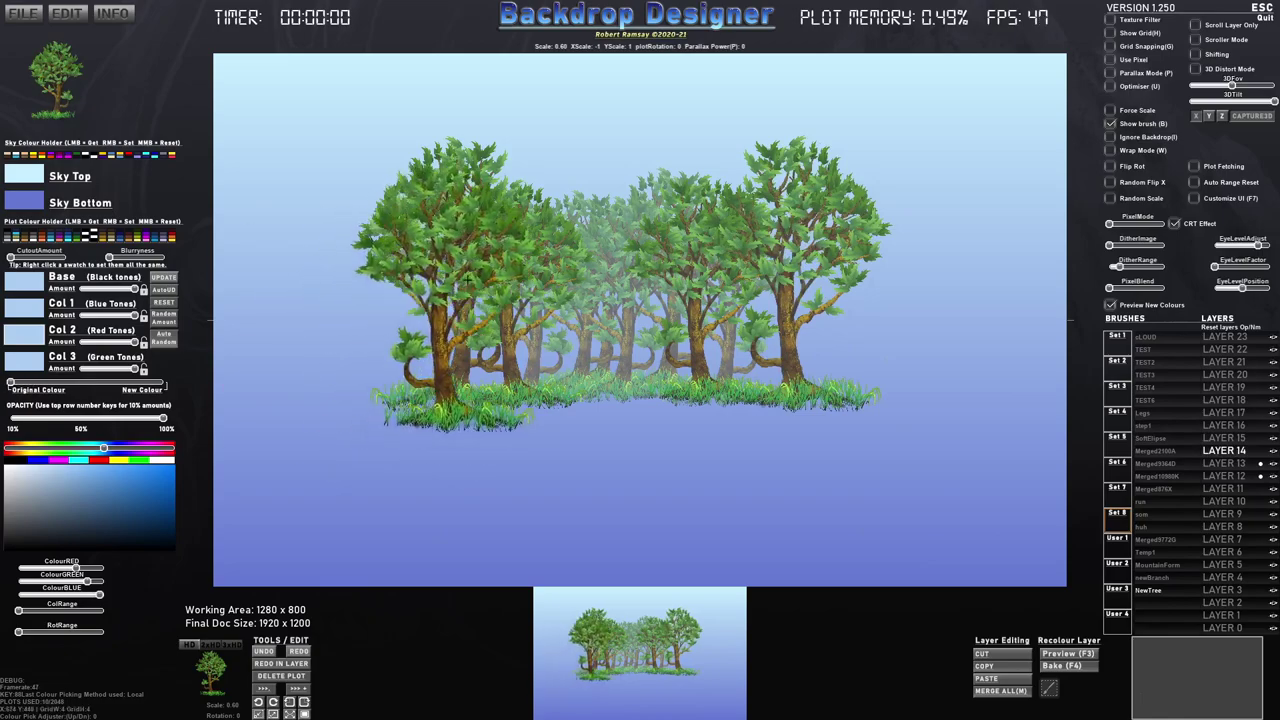
Stamp three untinted foreground trees spaced across layer 14: a mirrored one at scale 0.82 and two unmirrored ones at 0.75.
scroll(463, 262, up, 4)
click(400, 233)
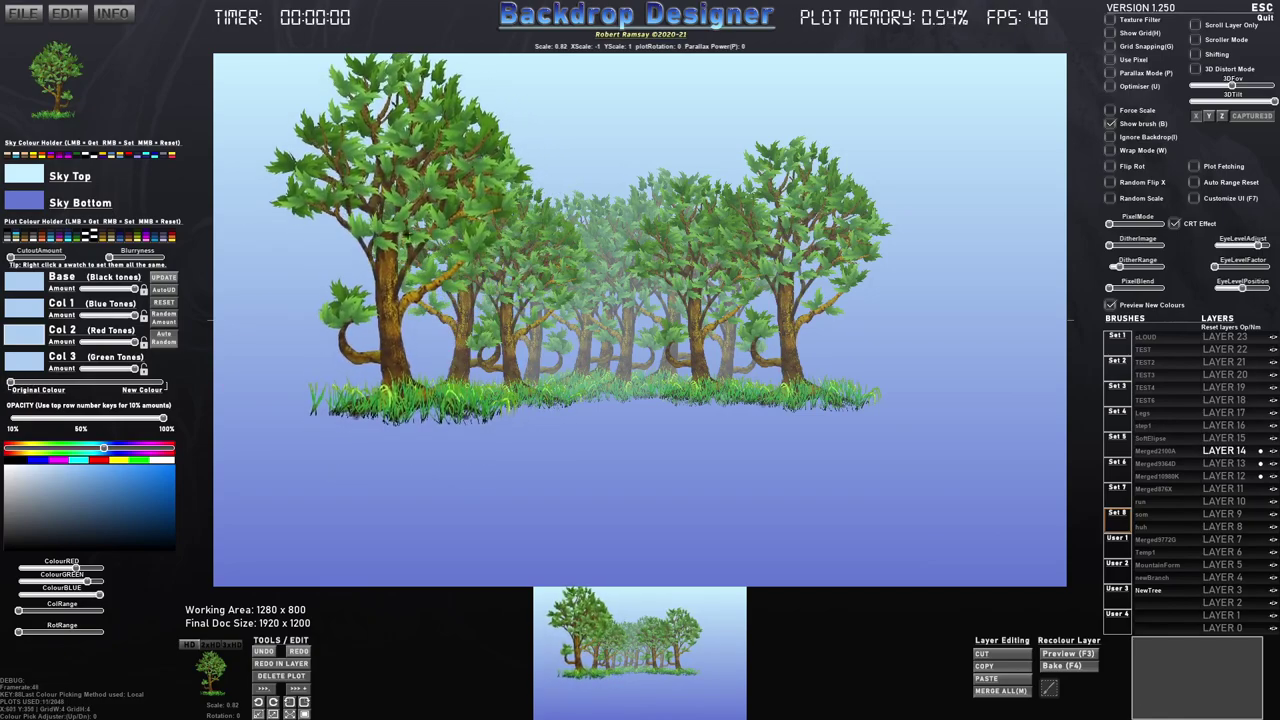
scroll(693, 243, down, 1)
key(x)
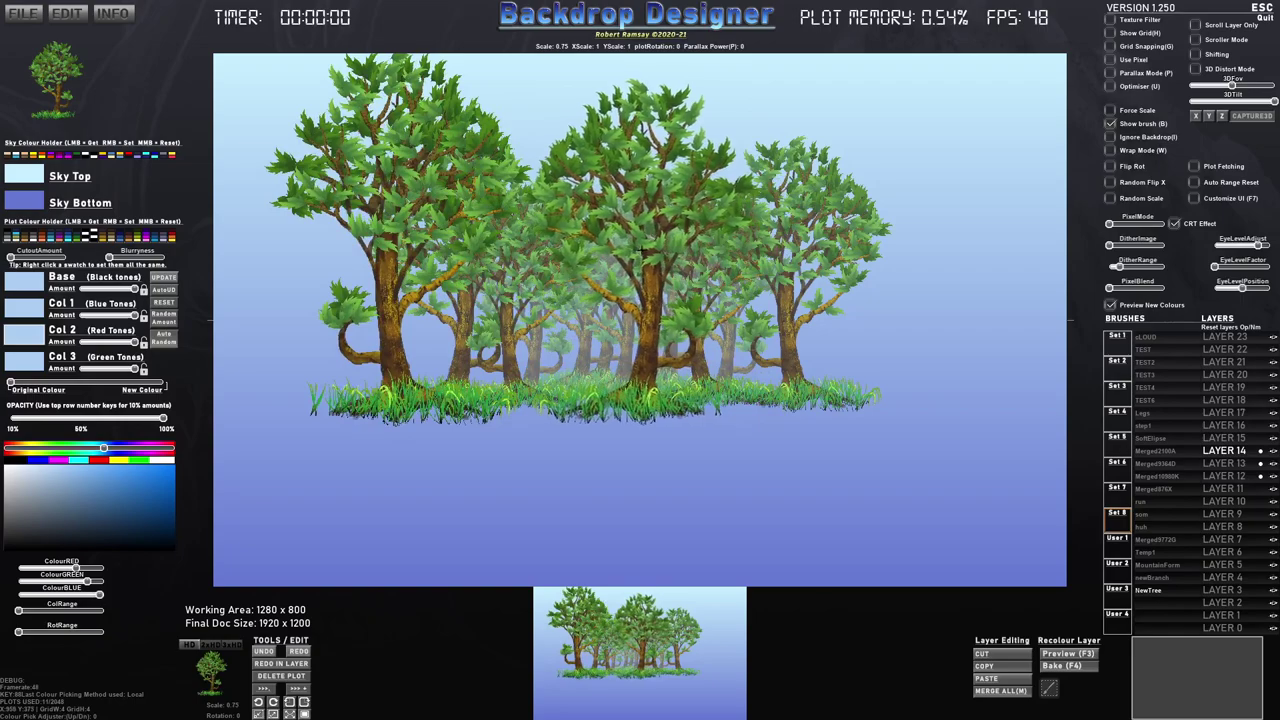
click(645, 245)
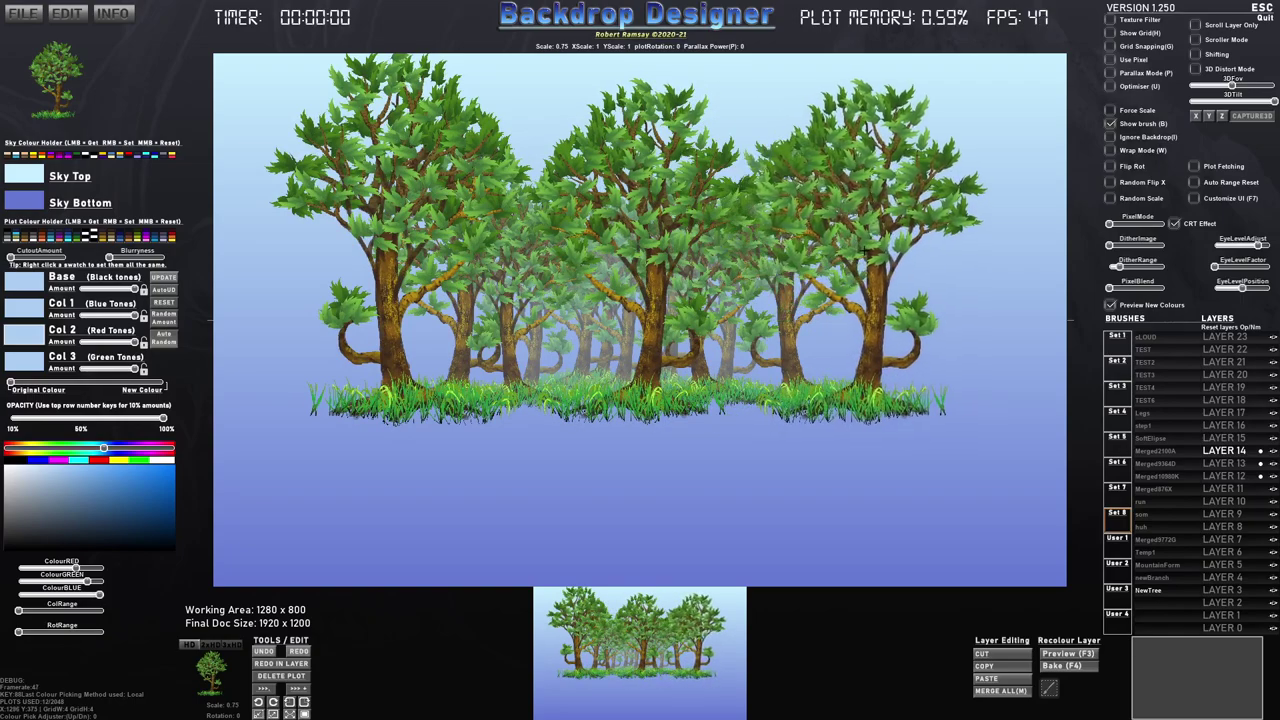
click(864, 250)
Shrink the brush to scale 0.17 and preview the layers' depth with Shifting and Parallax Mode, turning both off again.
scroll(960, 370, down, 5)
scroll(959, 369, down, 5)
right_click(944, 267)
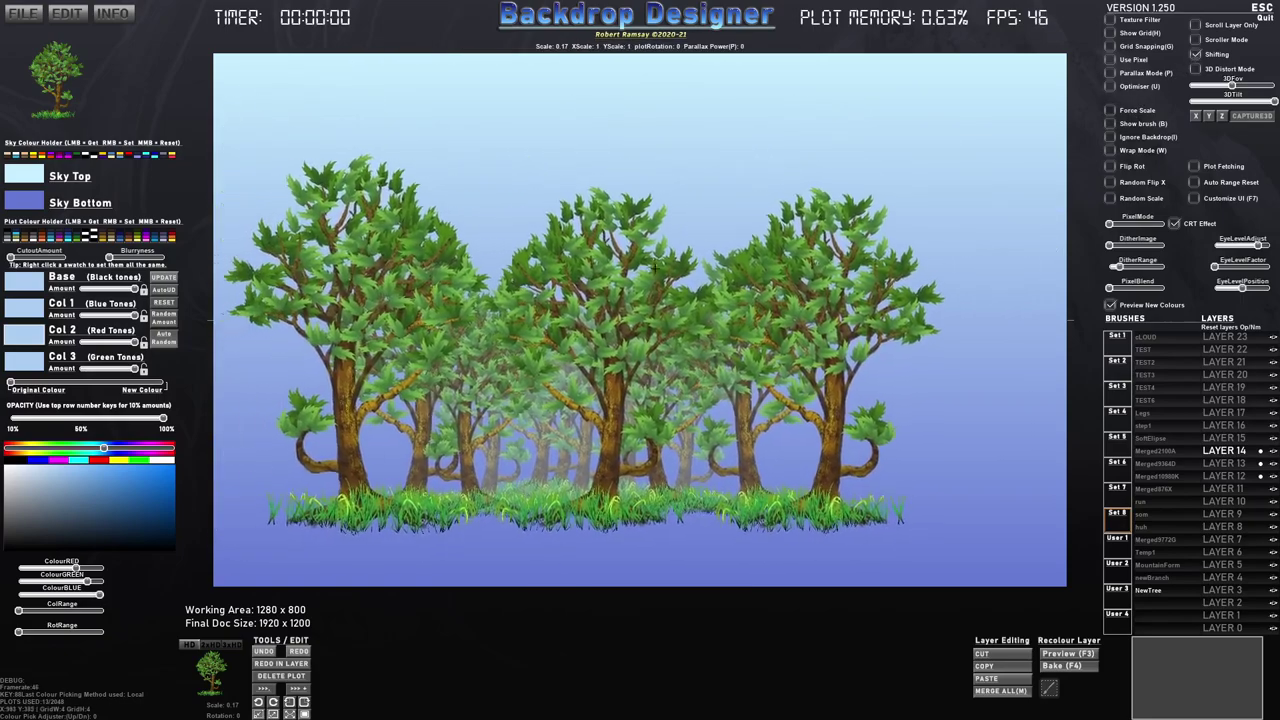
key(b)
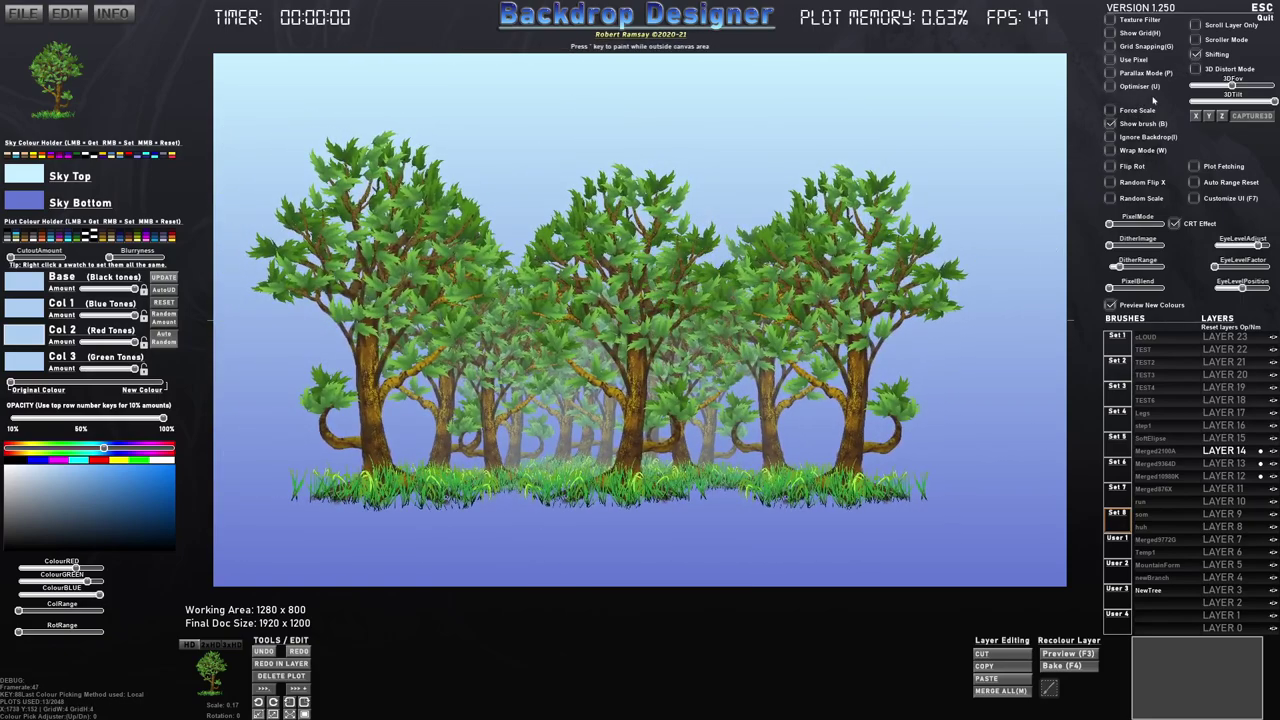
click(1113, 76)
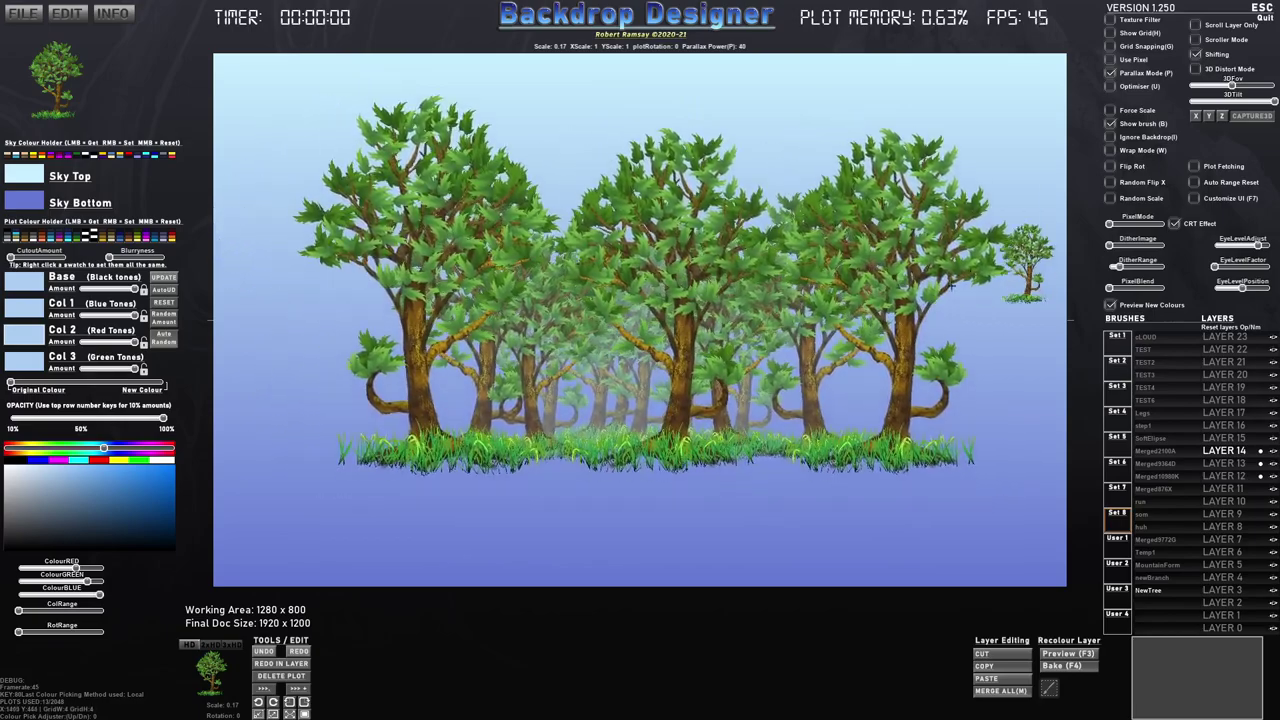
click(1197, 55)
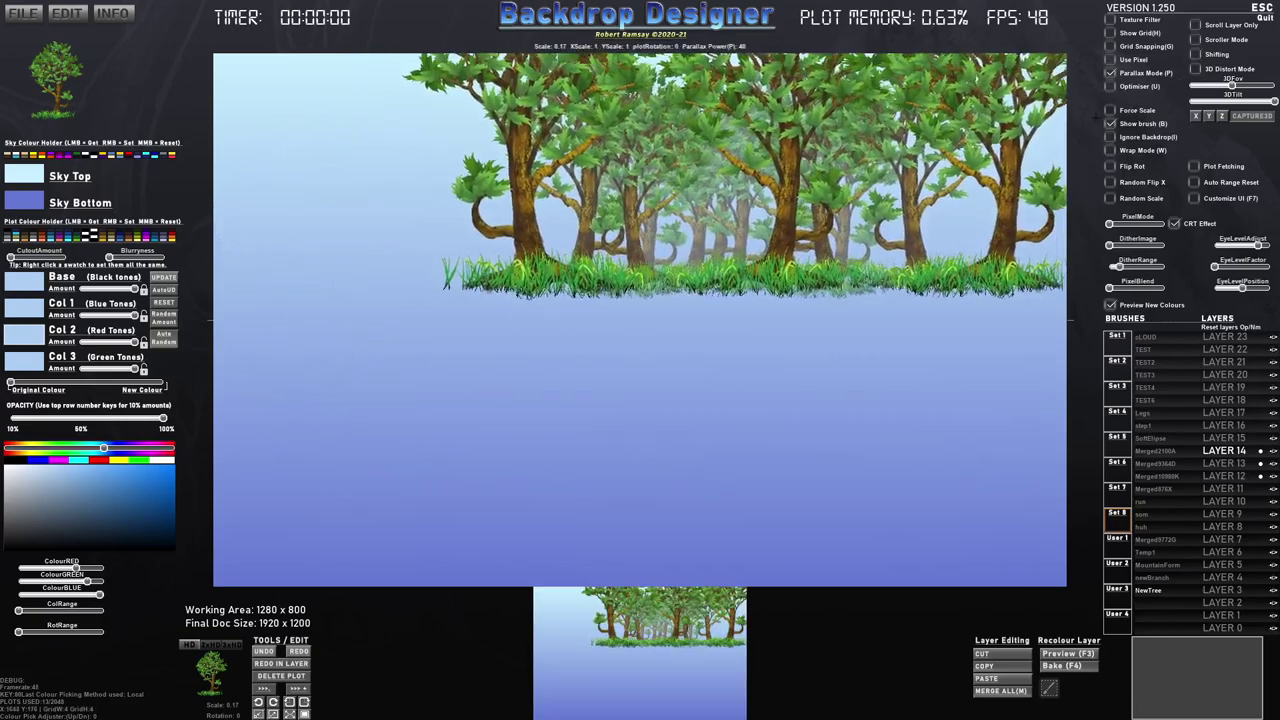
key(p)
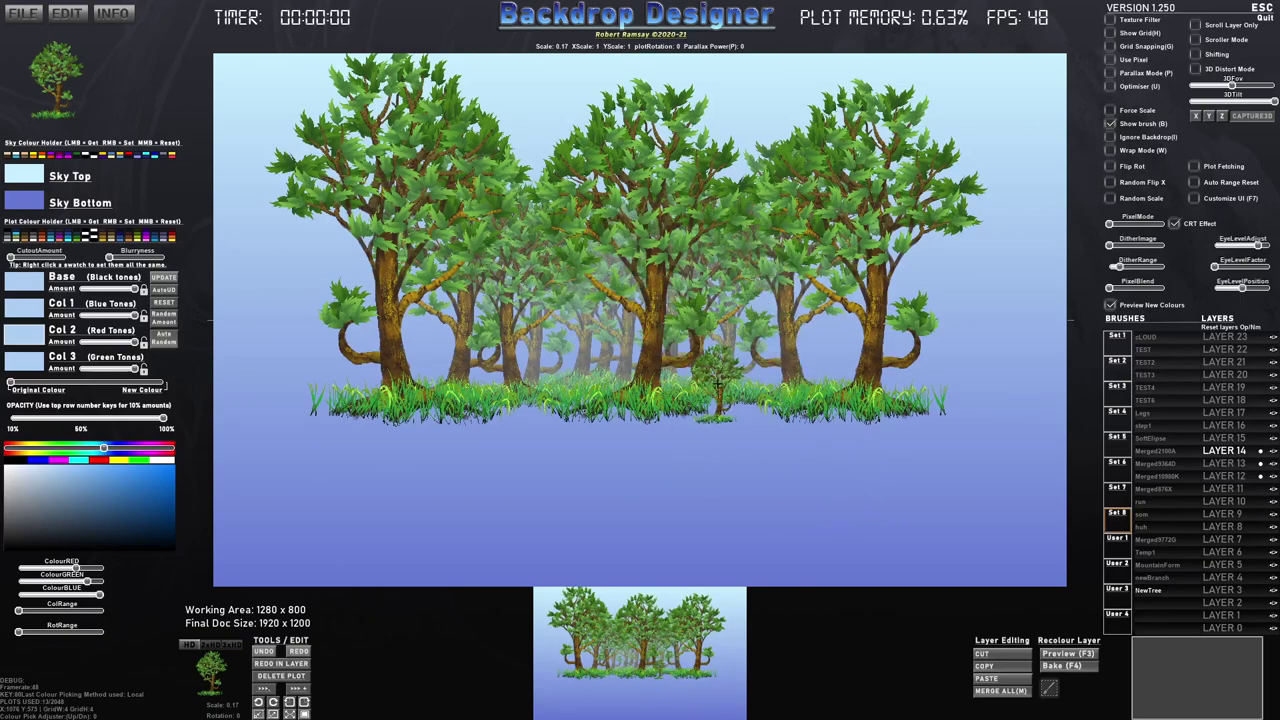
Preview the wrapped scene in Scroller Mode and move the trees from layer 12 to layer 6 and from layer 14 to layer 18.
click(1196, 40)
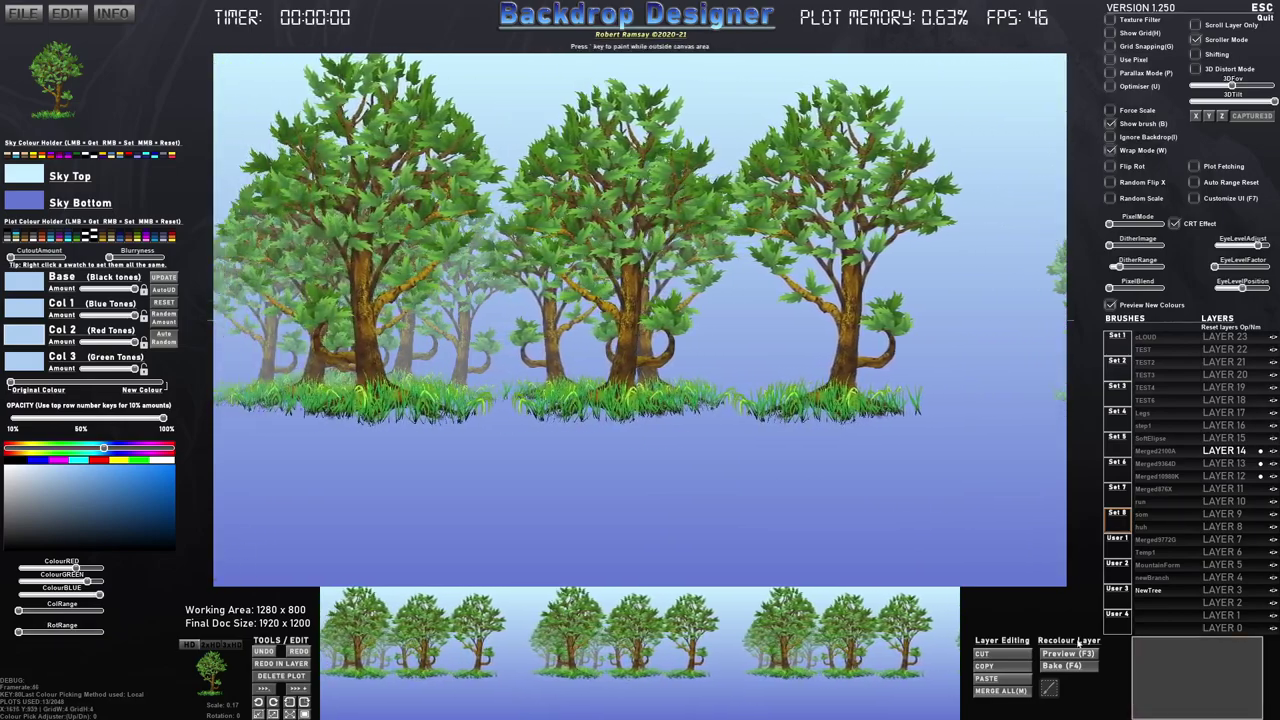
click(1196, 40)
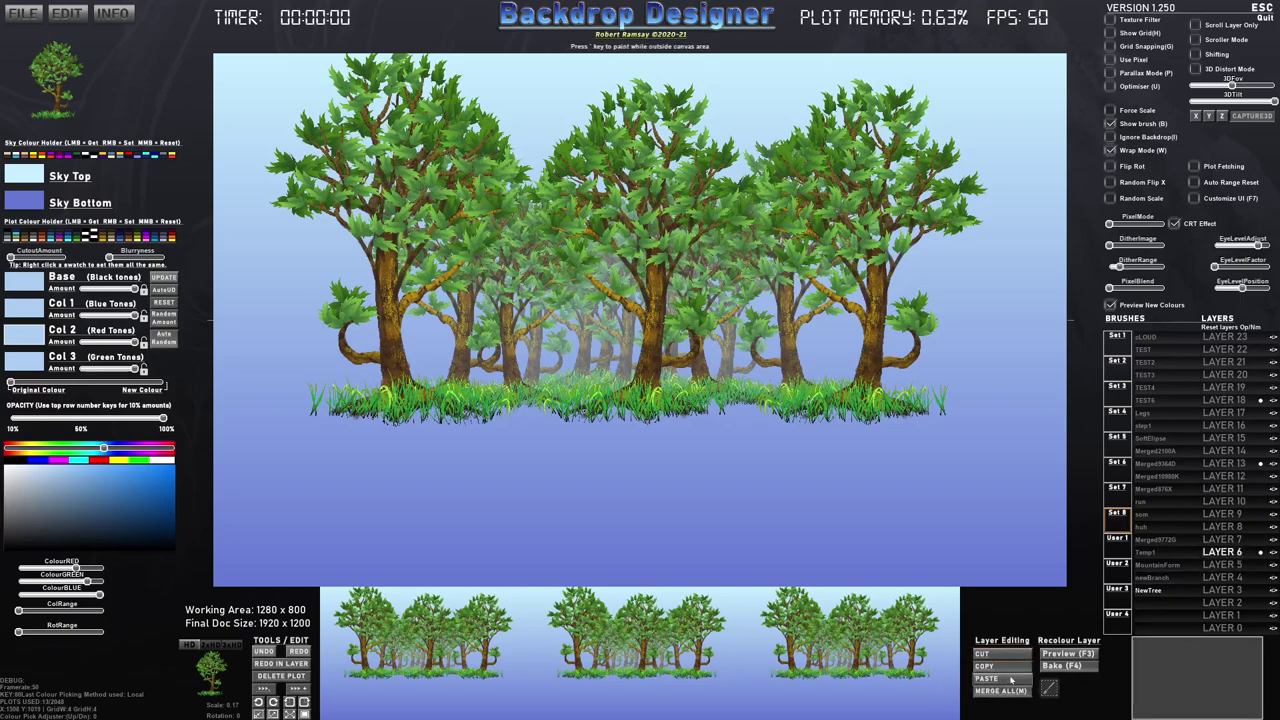
click(1196, 40)
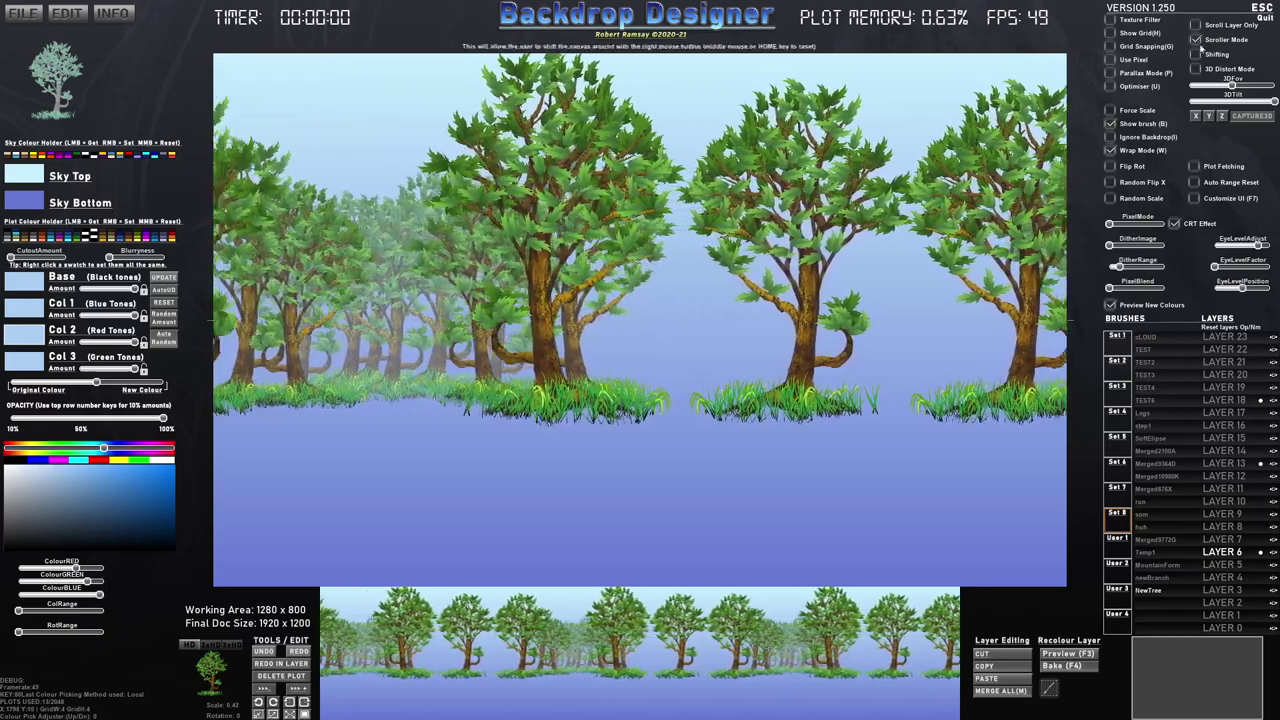
click(1198, 41)
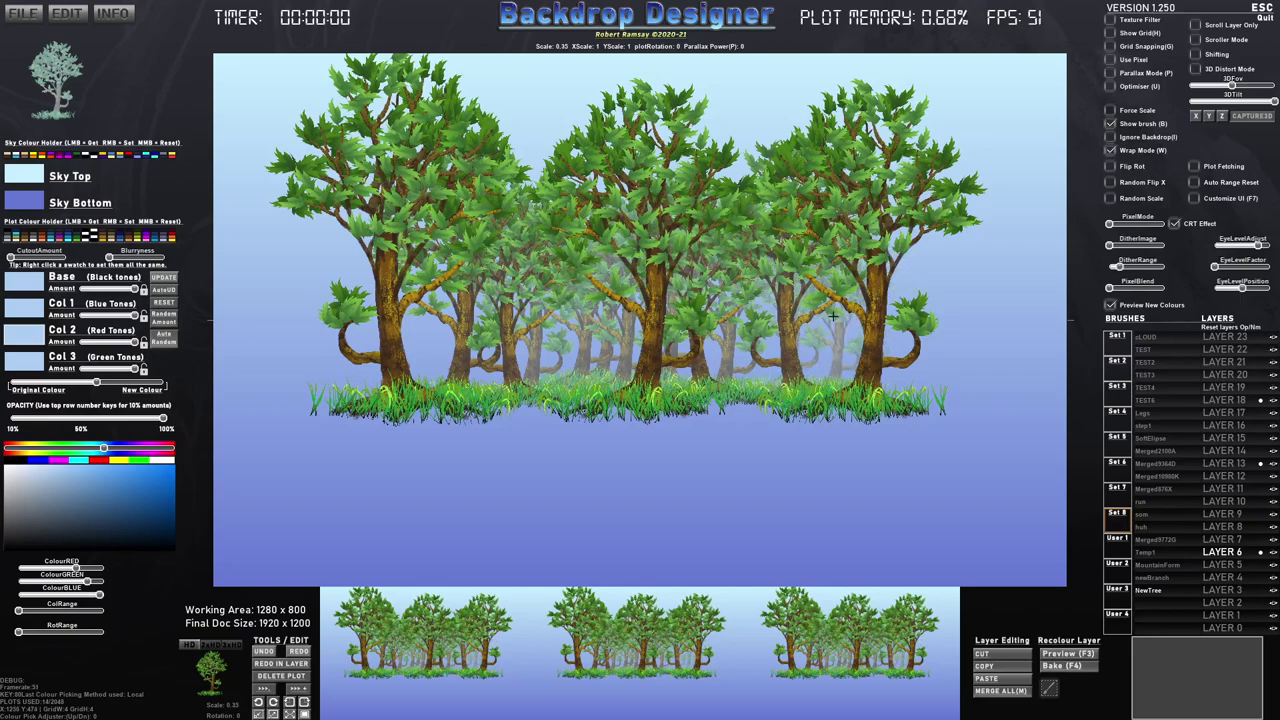
Fill the gaps on layer 6 with faded sky-tinted trees reaching the canvas edges, with Random Flip X and Random Scale on.
click(953, 318)
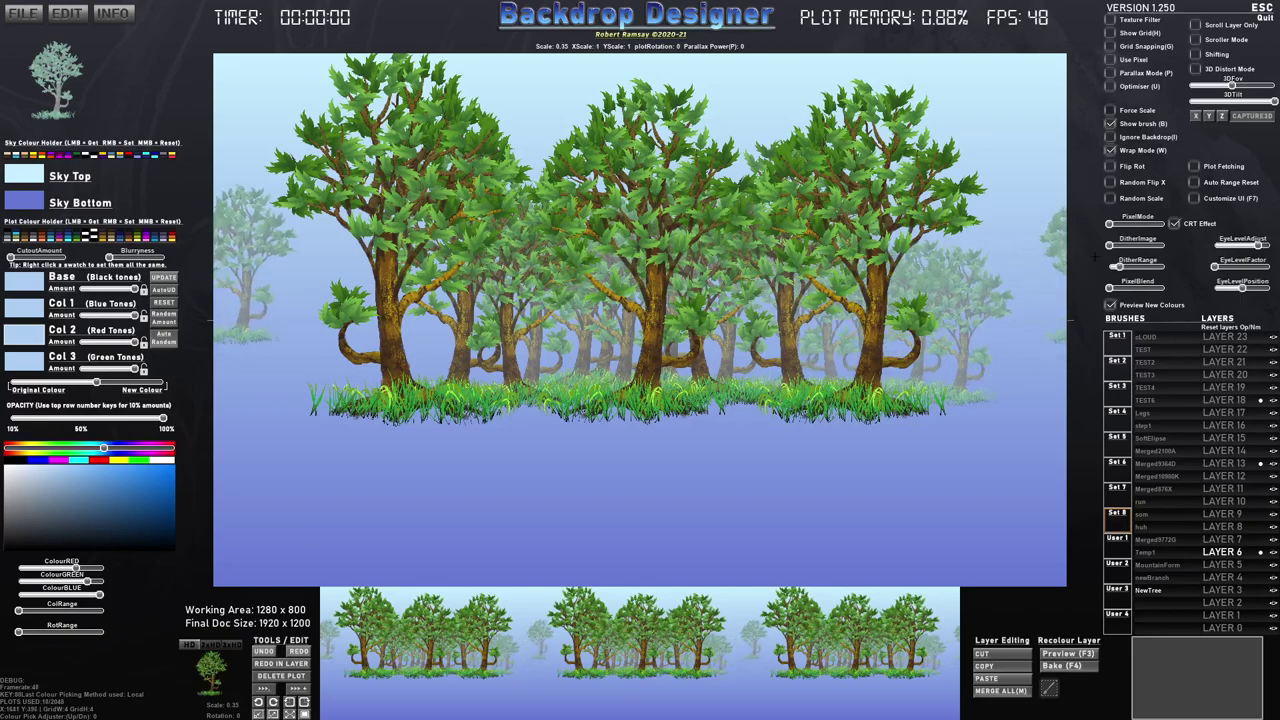
click(1109, 182)
click(1030, 324)
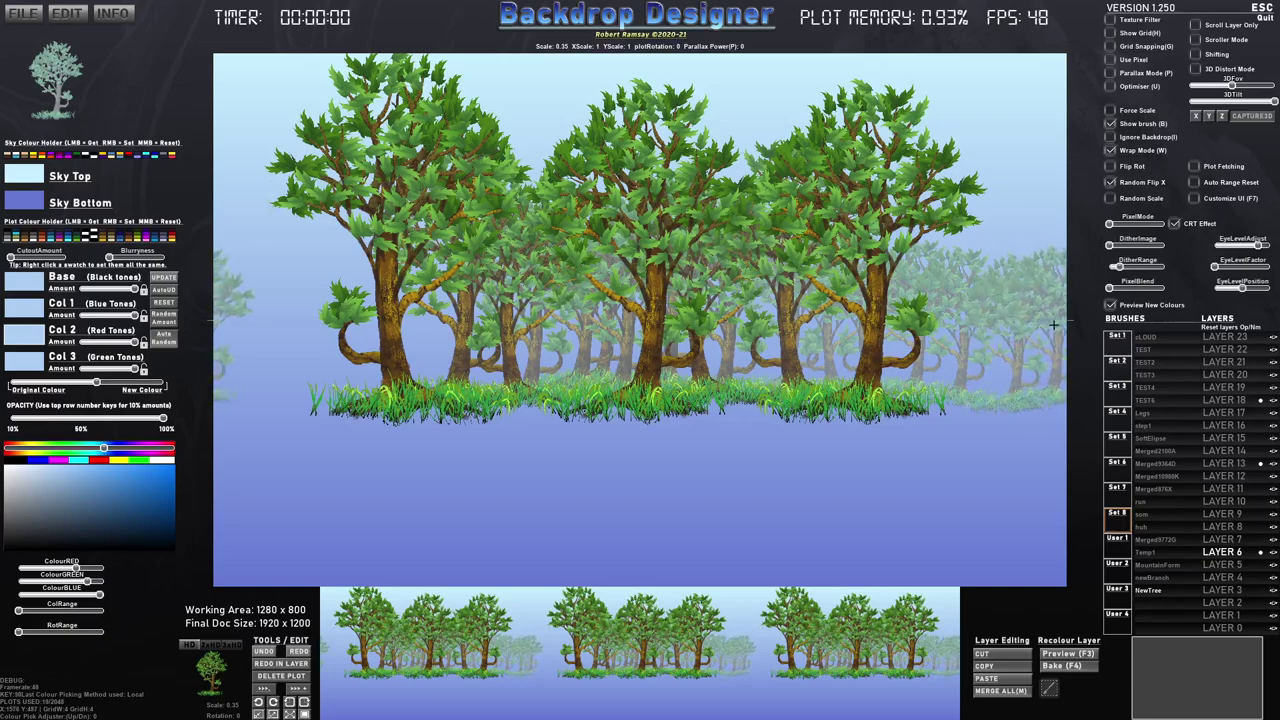
click(1111, 202)
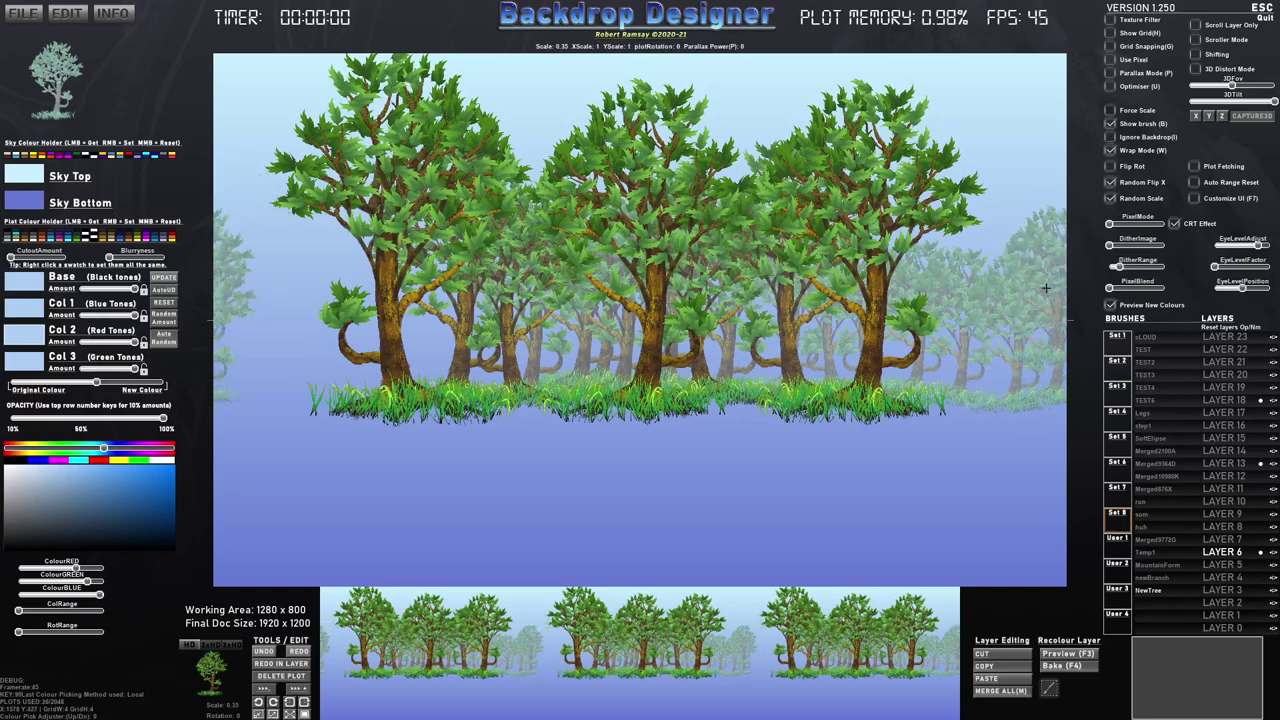
click(988, 304)
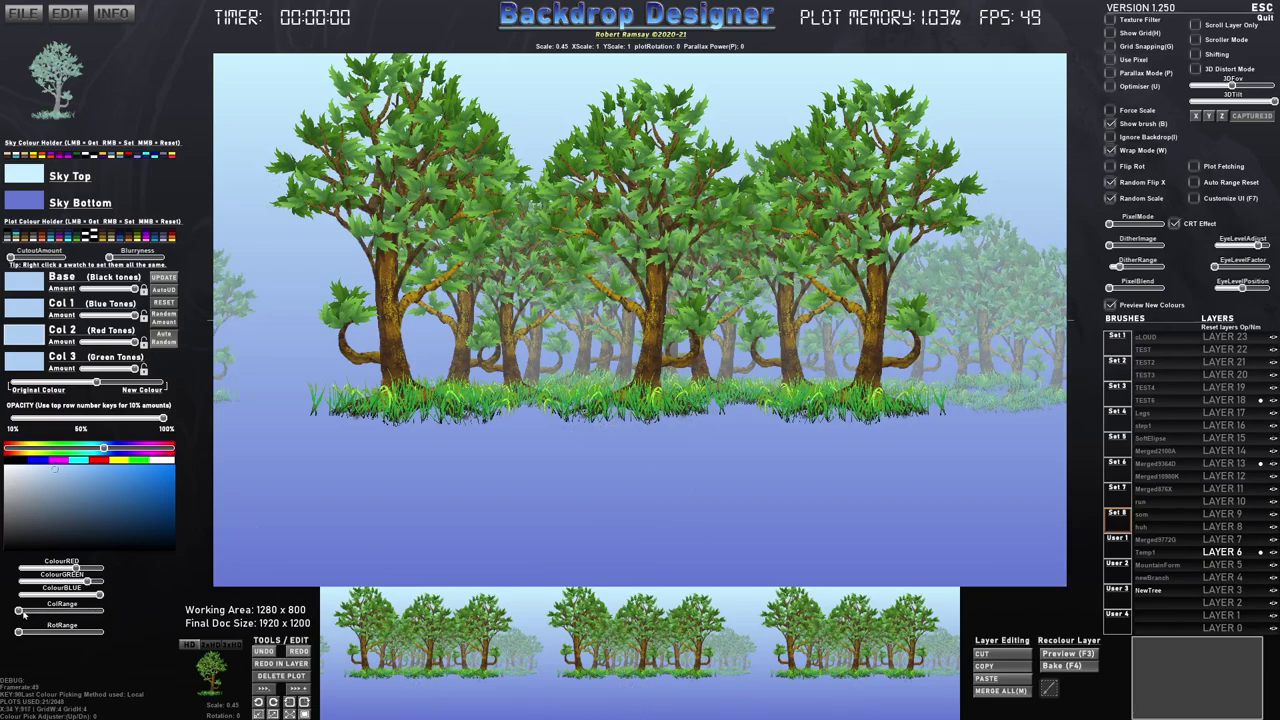
click(288, 301)
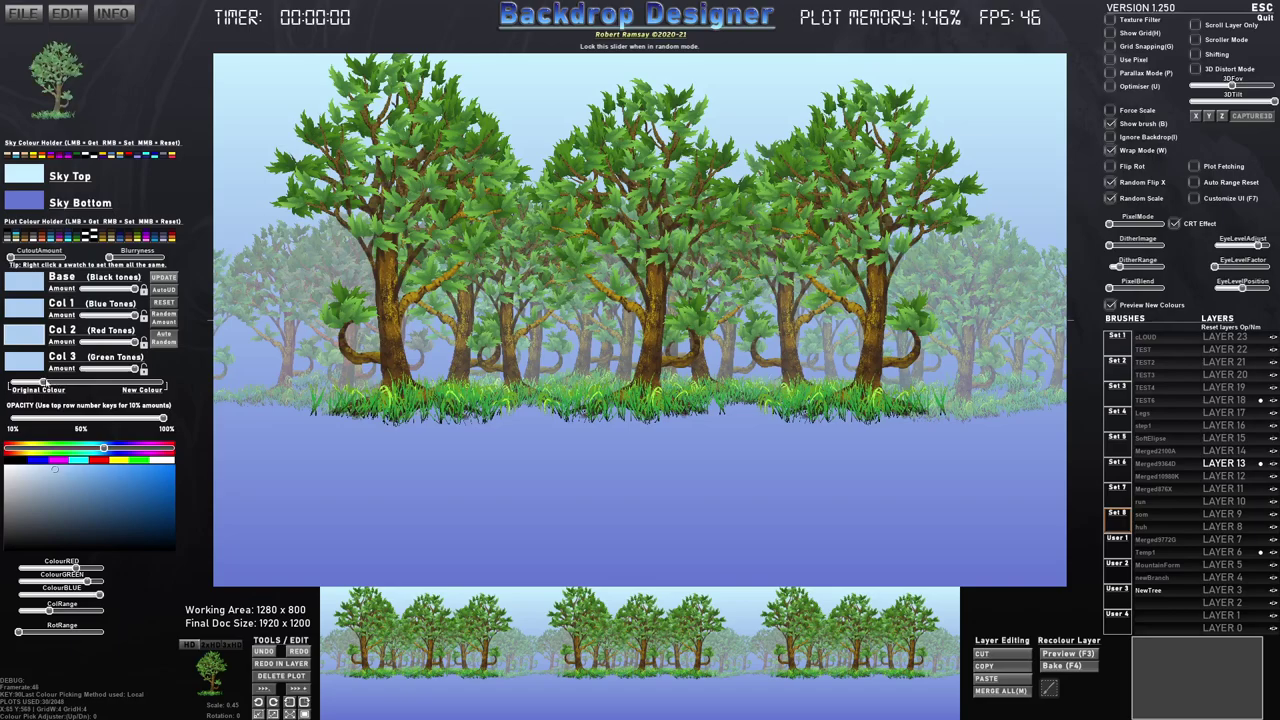
Stamp a row of lightly tinted NewTree trees on layer 13 across the full canvas width at brush scale 0.60.
scroll(305, 301, up, 2)
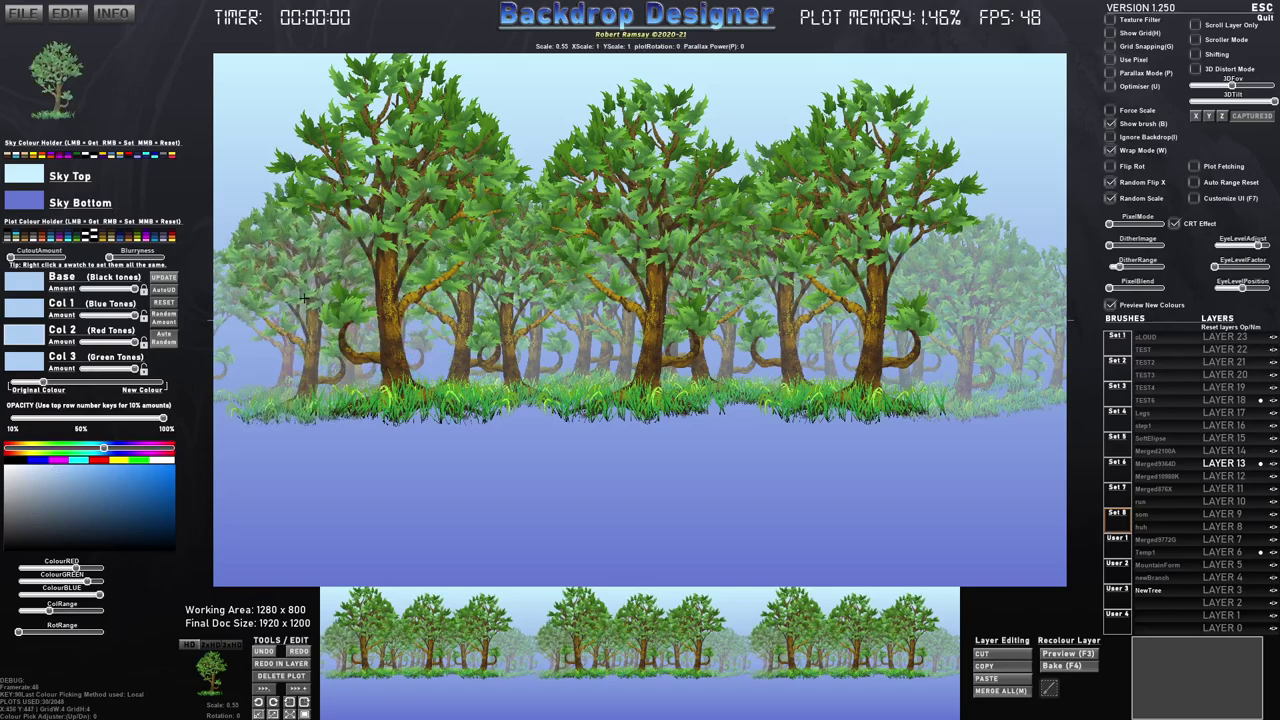
scroll(267, 281, up, 1)
click(250, 281)
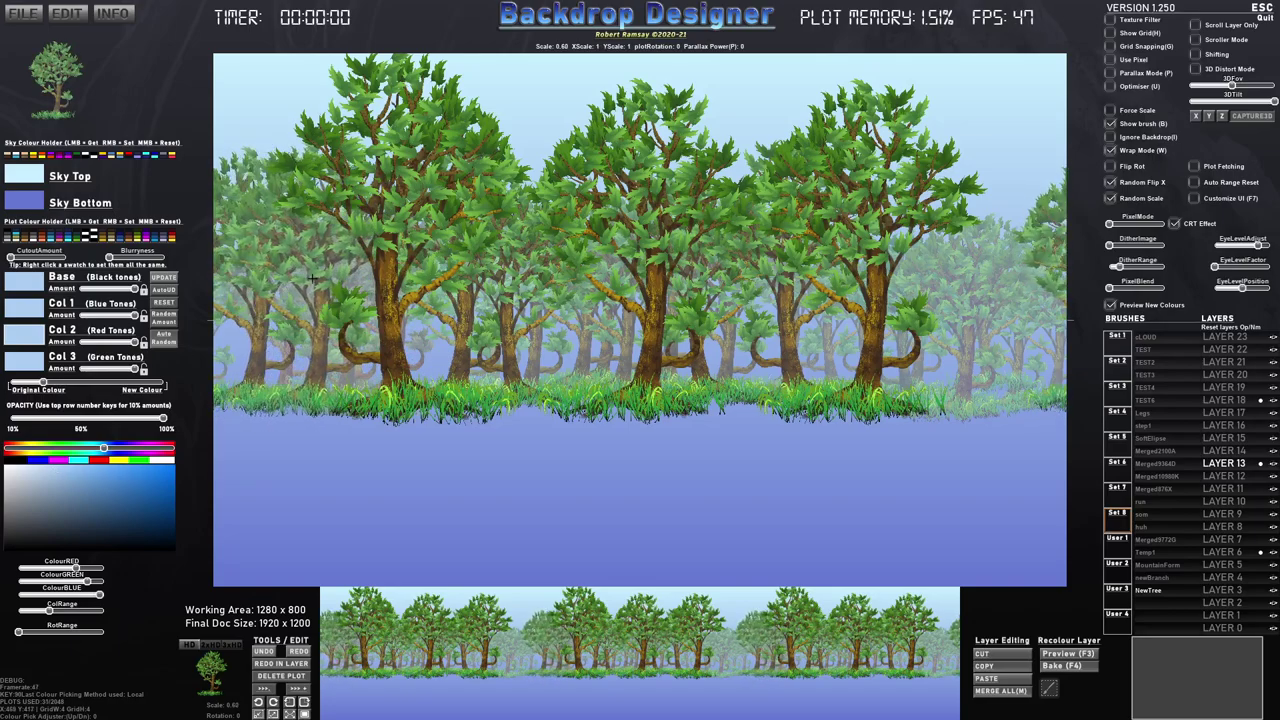
click(313, 281)
click(527, 281)
click(729, 284)
click(889, 286)
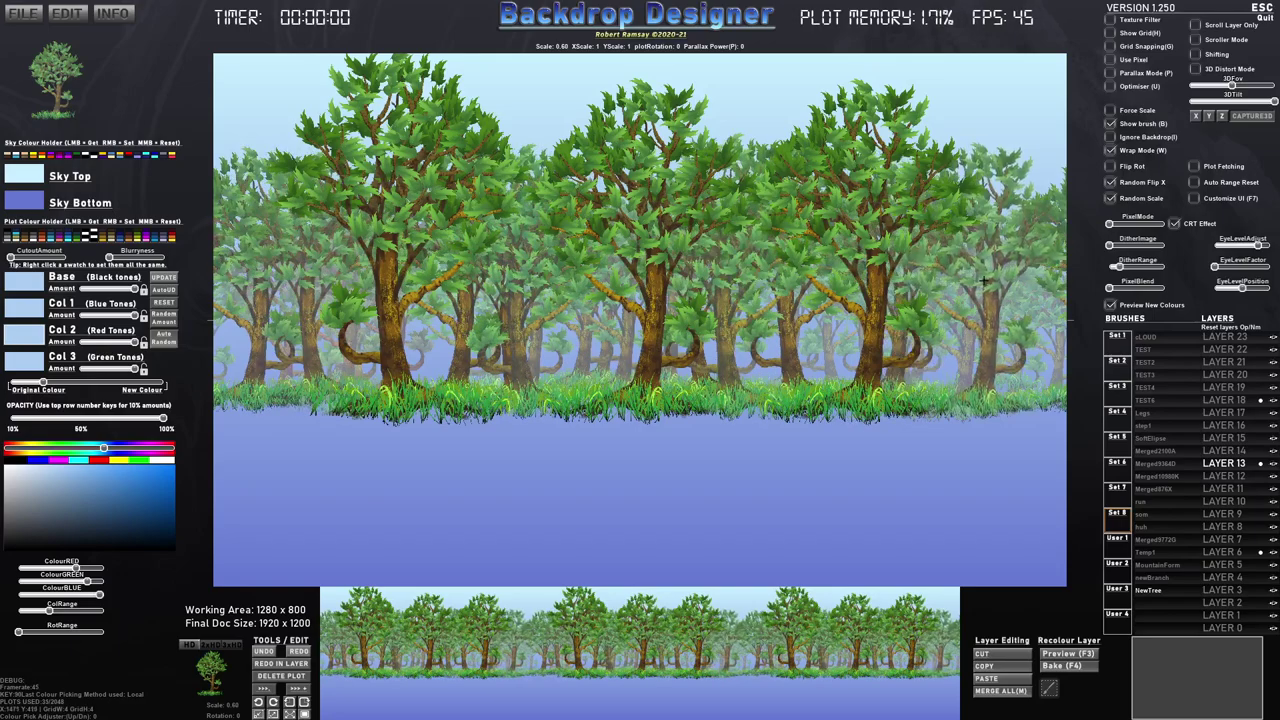
click(1014, 289)
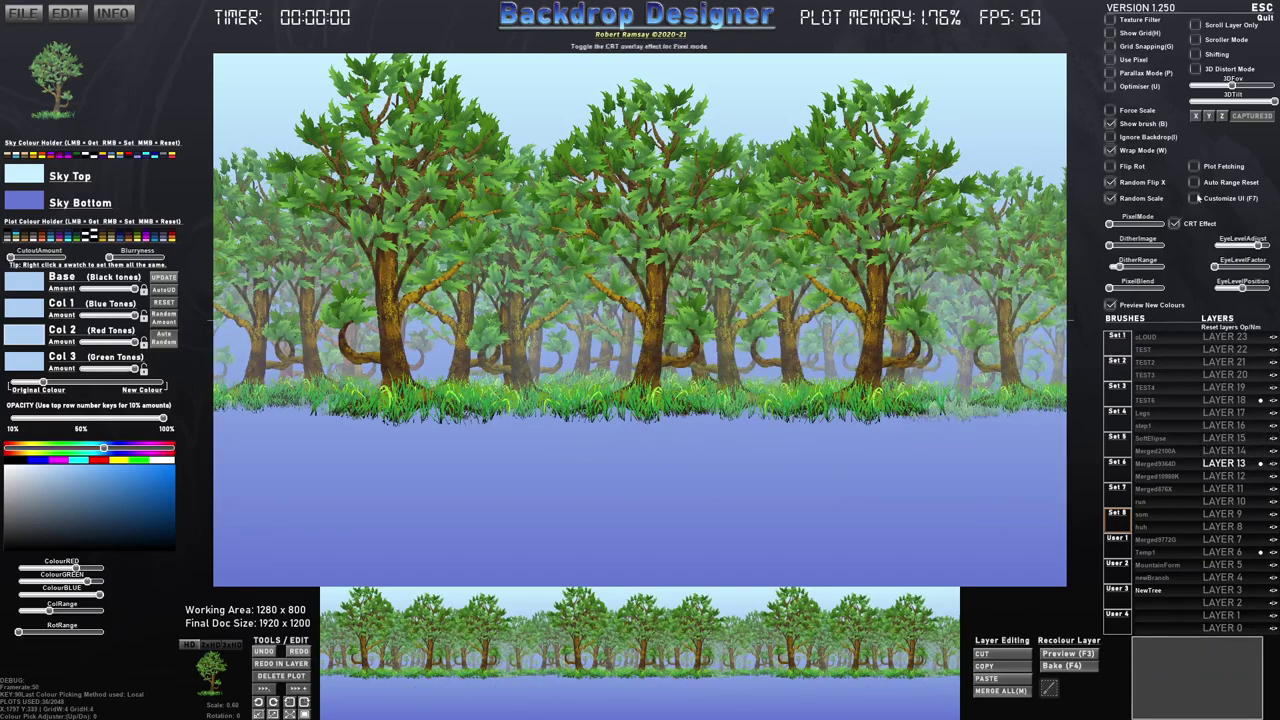
Preview the looping forest's parallax in Scroller Mode and reduce the NewTree brush scale to 0.24.
click(1196, 40)
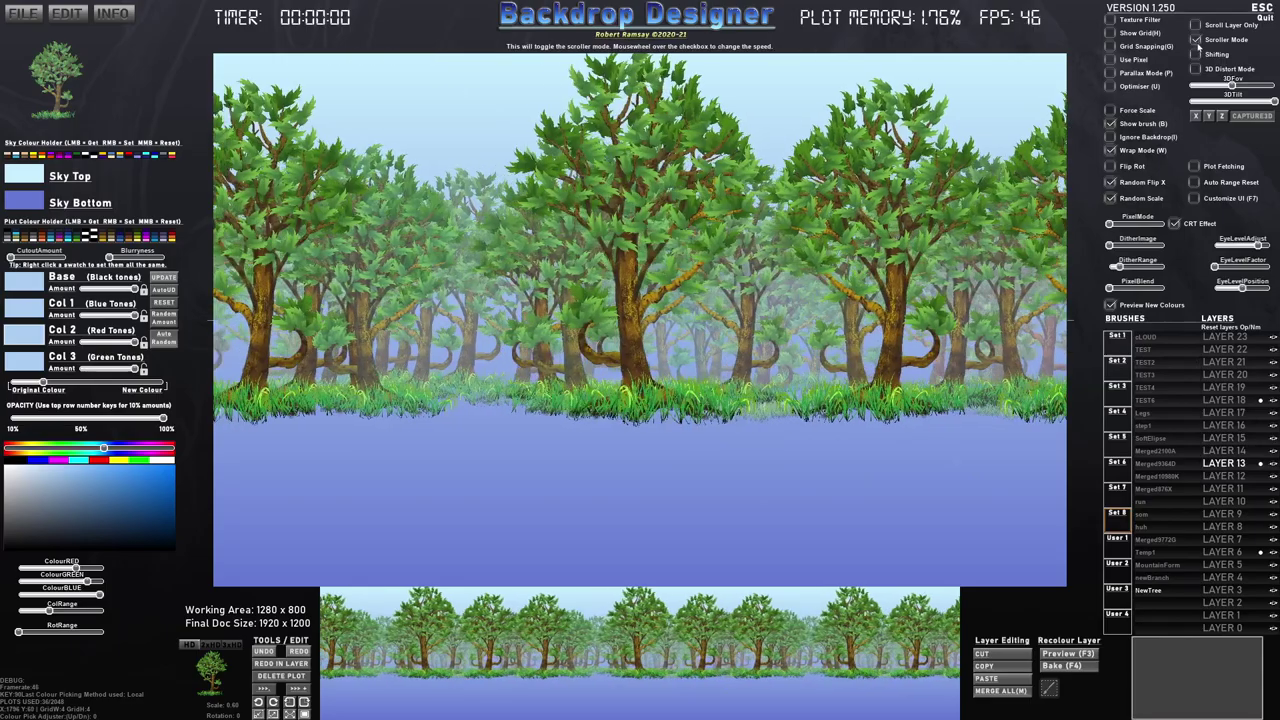
scroll(519, 524, down, 6)
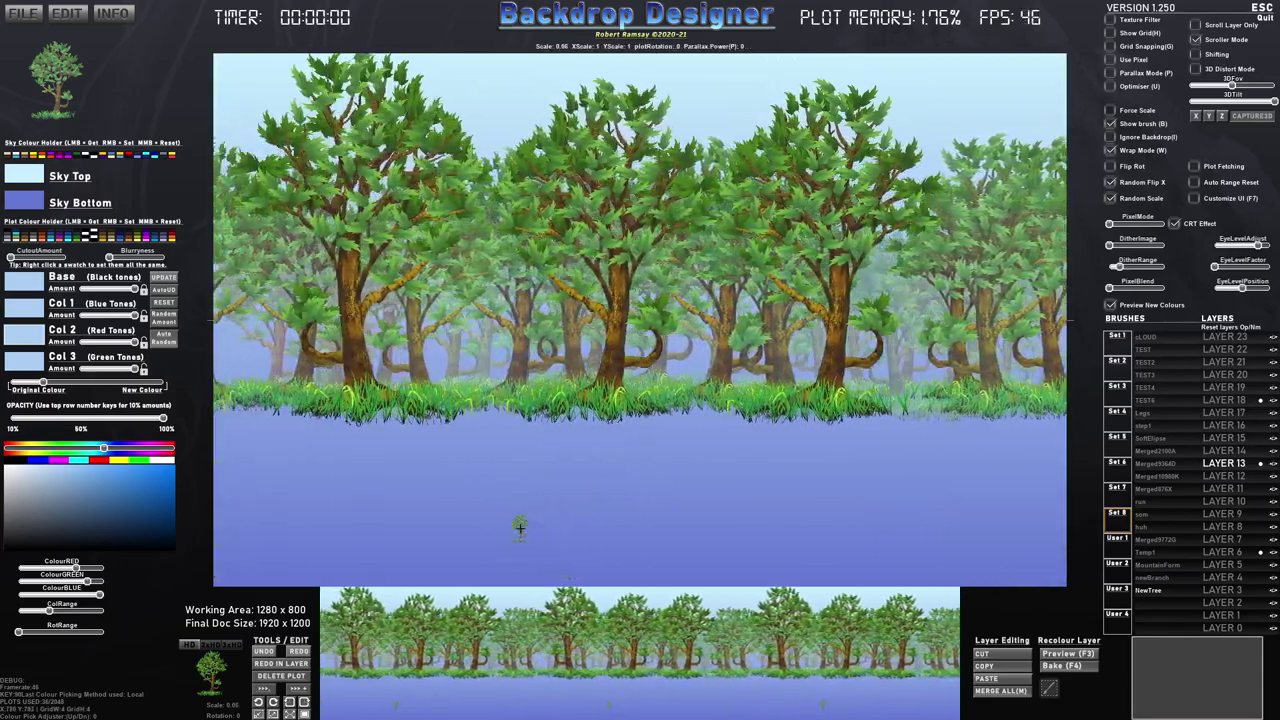
scroll(672, 508, up, 1)
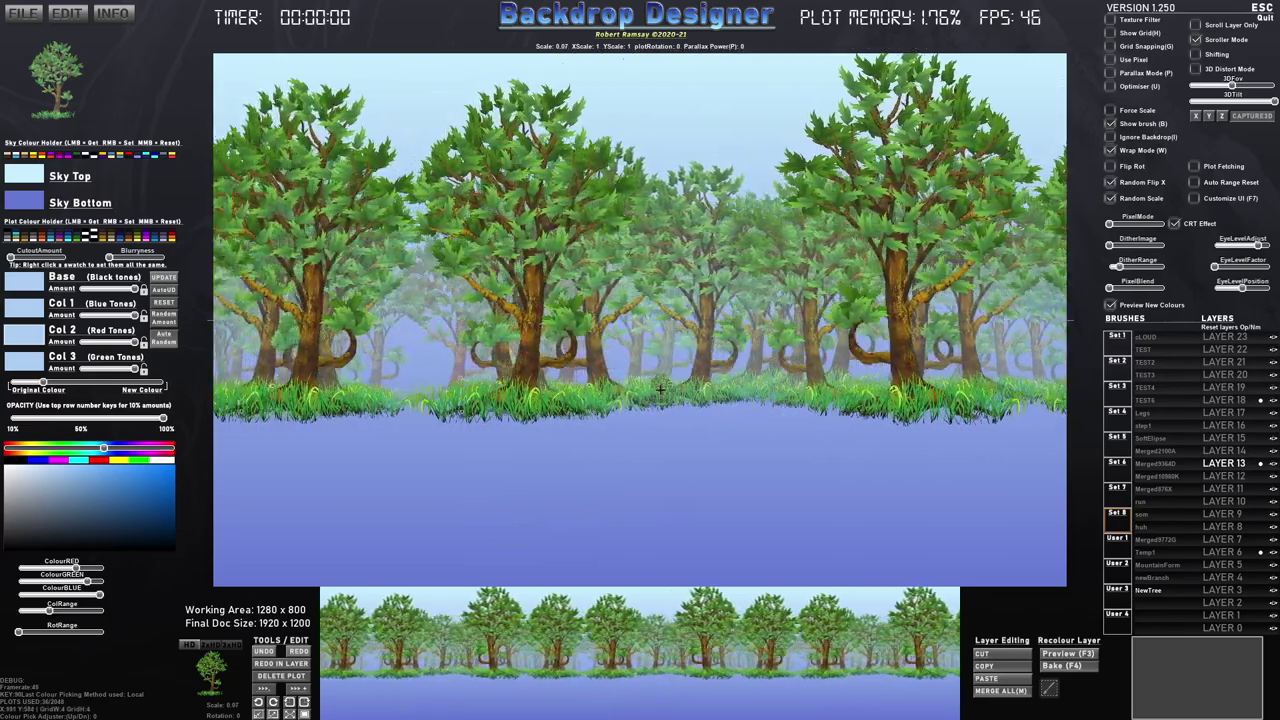
scroll(724, 445, up, 10)
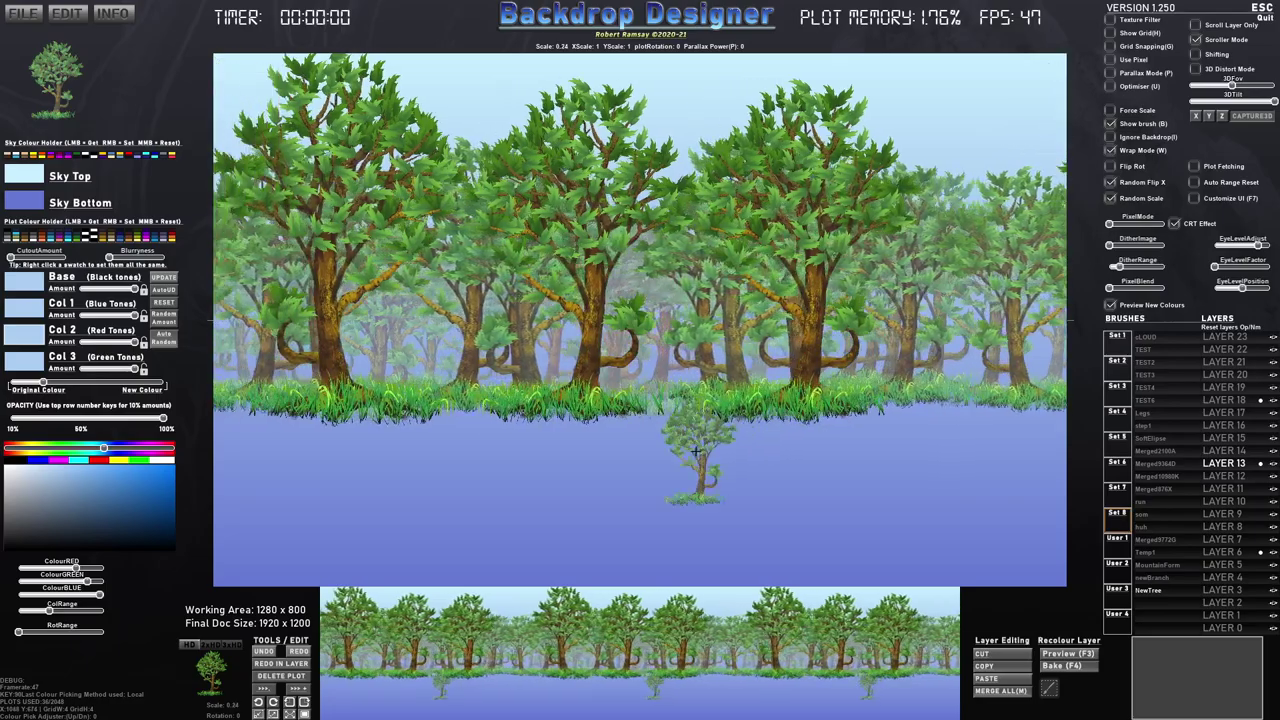
Stop Scroller Mode, set PixelMode to C64 320x200px and turn the CRT Effect off.
scroll(750, 466, down, 1)
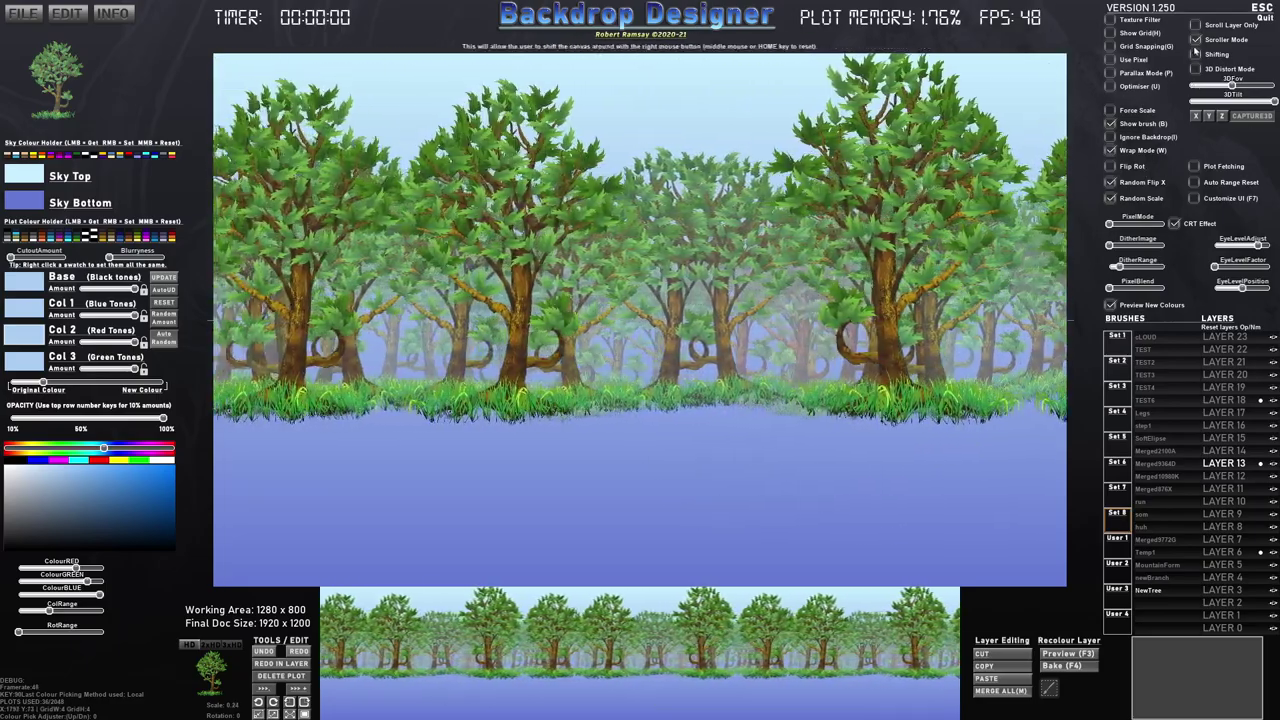
click(1195, 39)
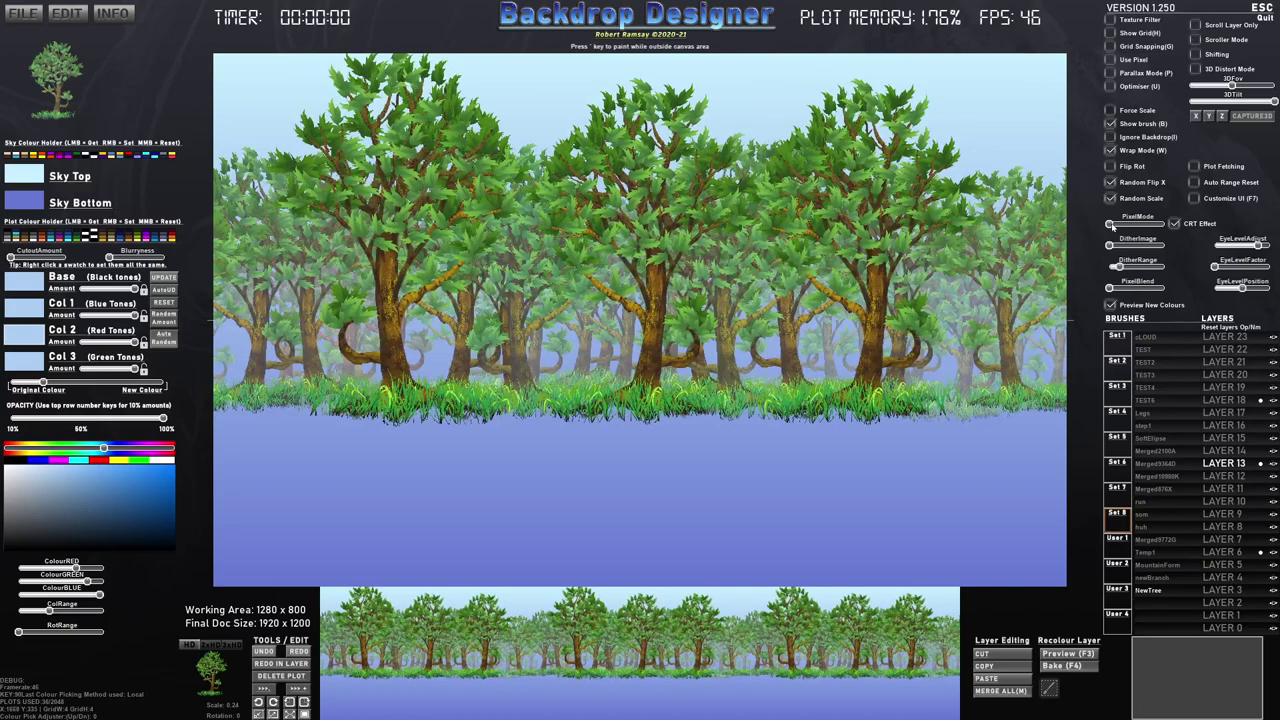
click(1111, 225)
click(1119, 226)
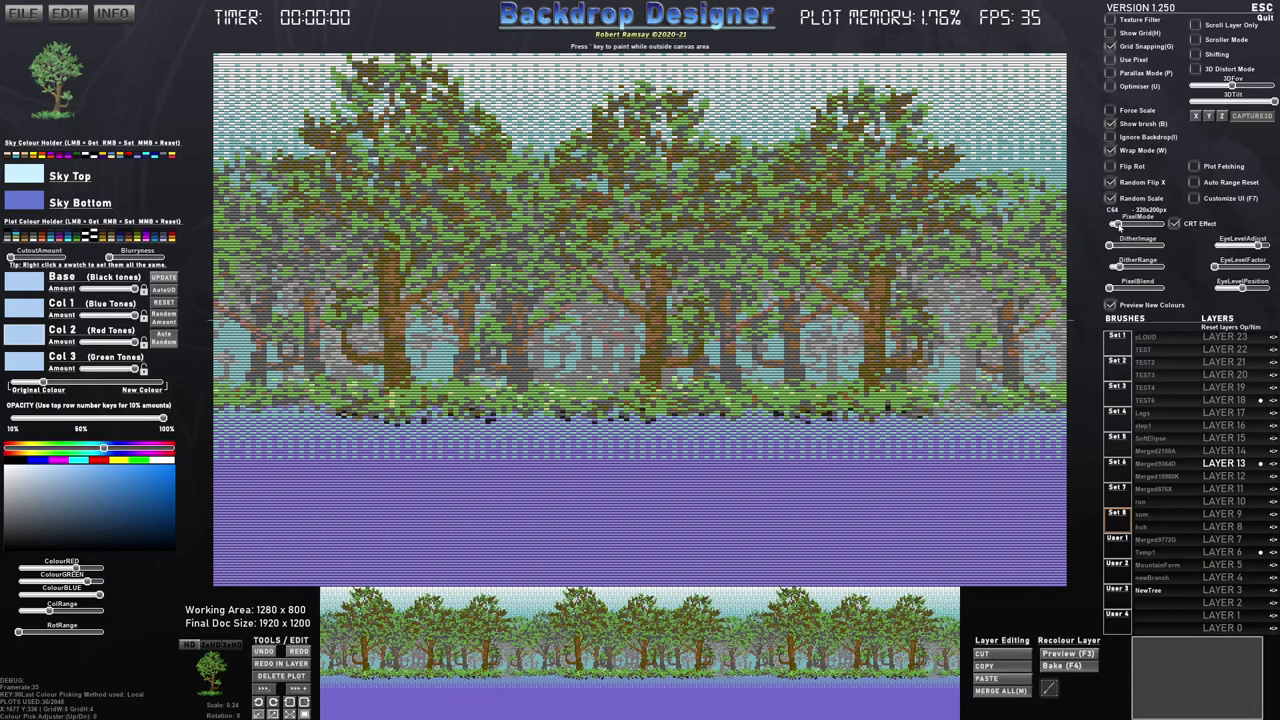
click(1175, 224)
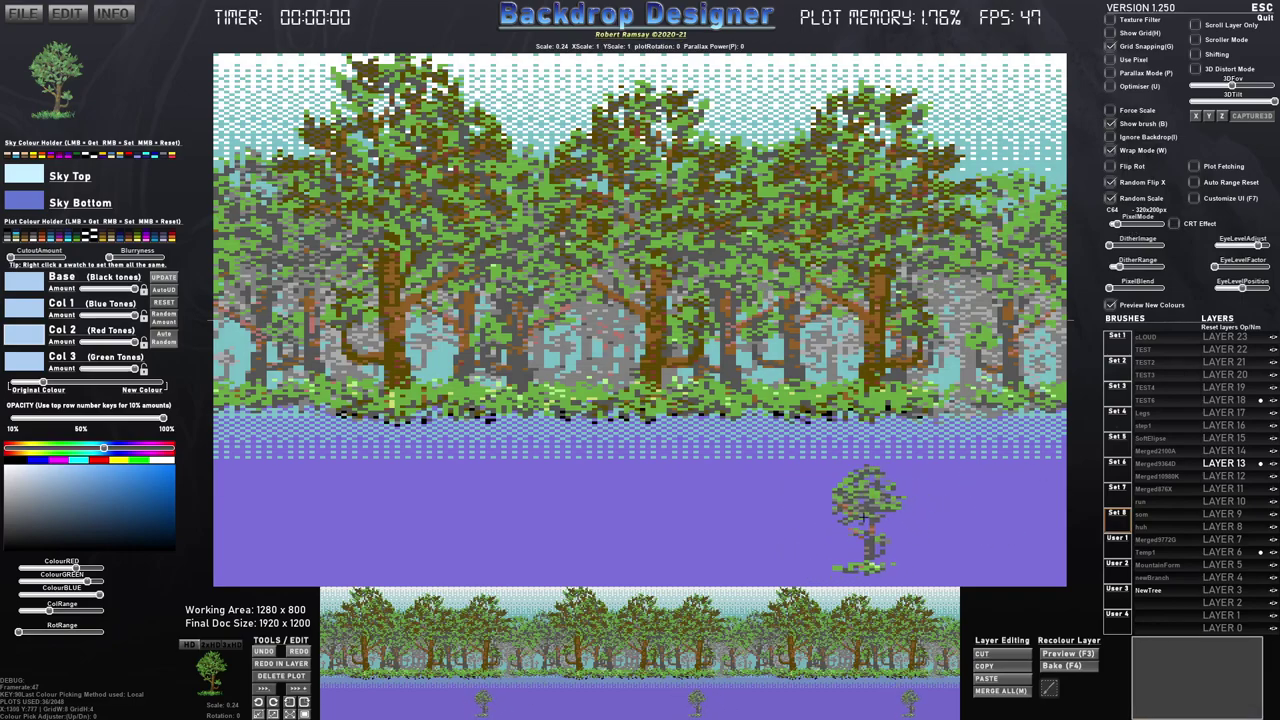
Preview the C64-style forest in Scroller Mode with the Texture Filter on and off.
click(1196, 41)
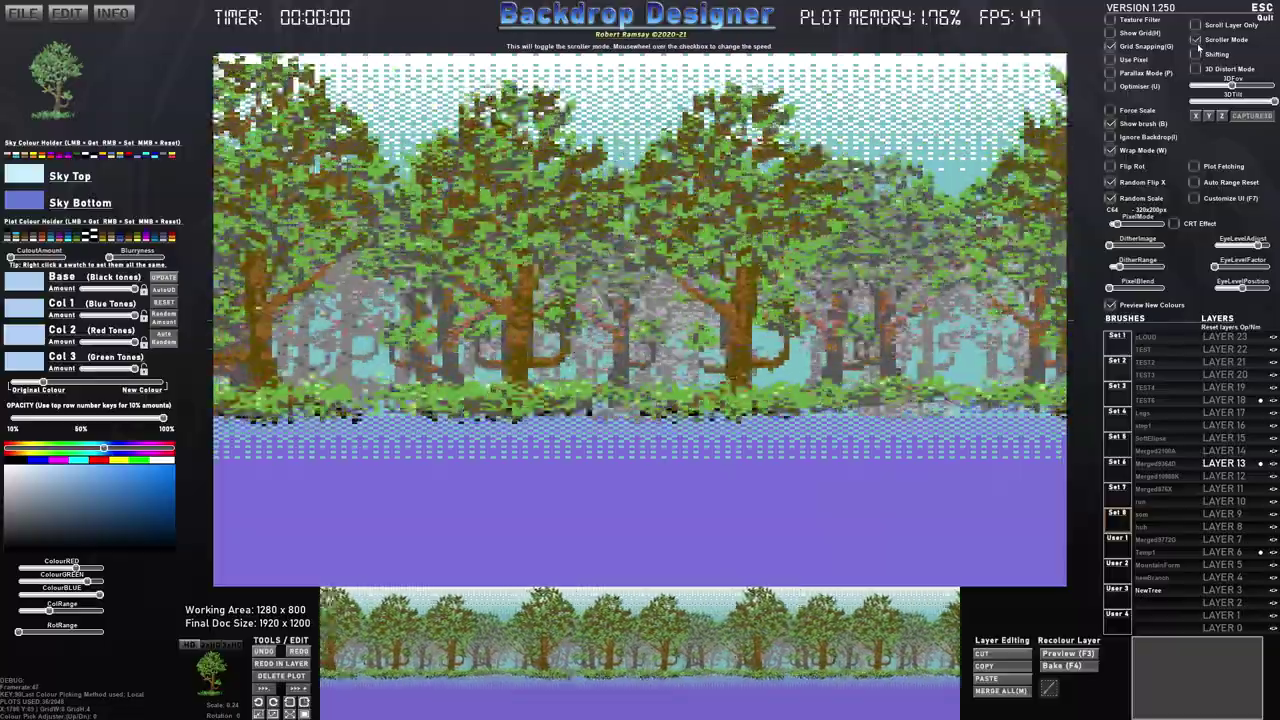
click(1112, 21)
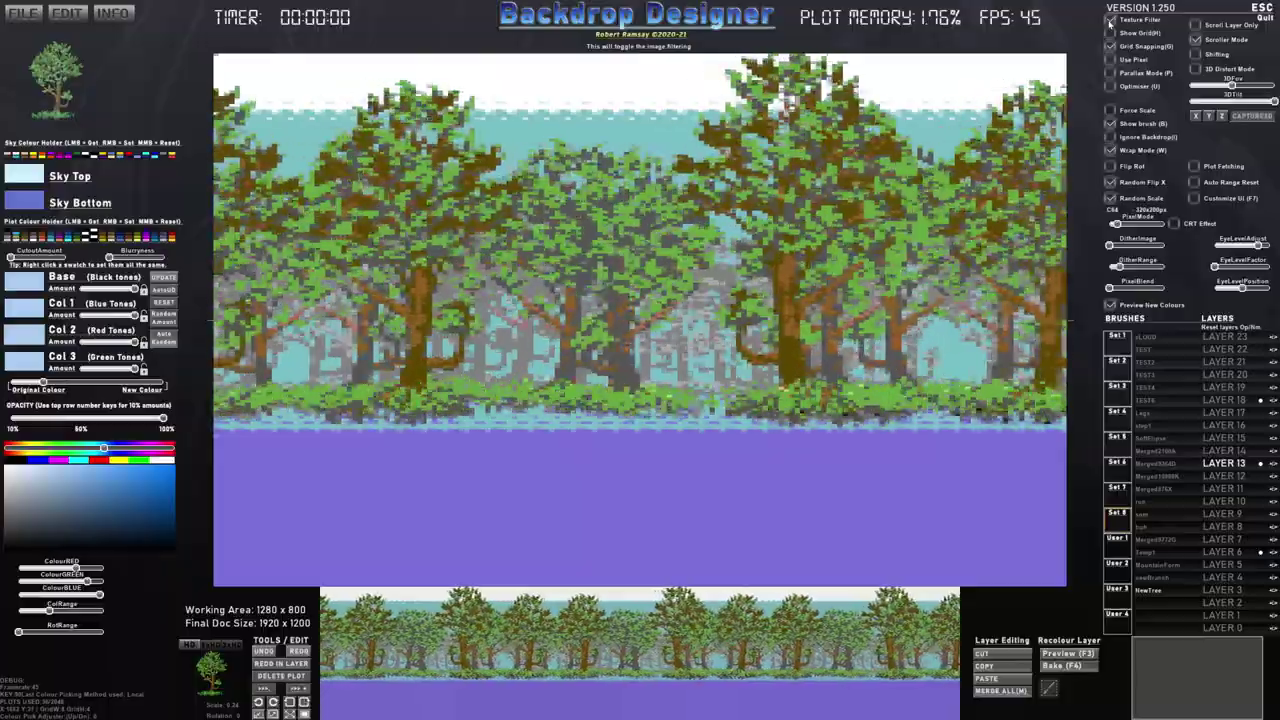
click(1110, 22)
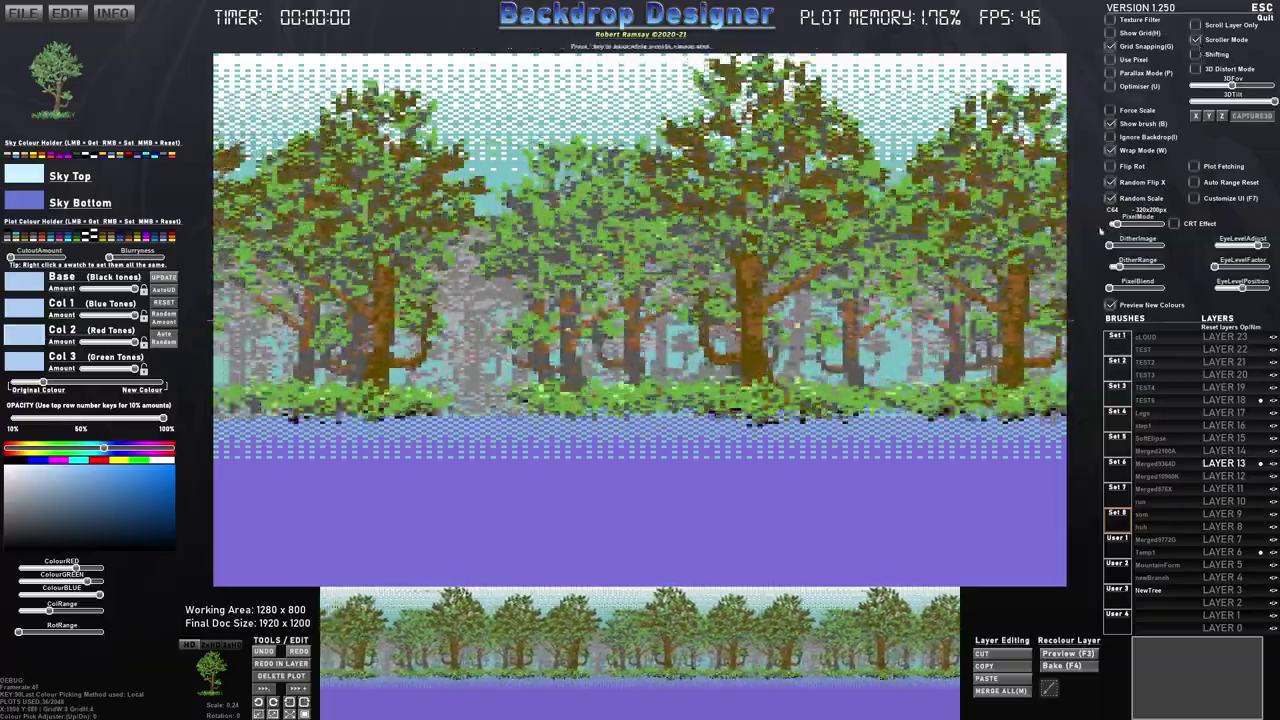
Turn off PixelMode and Scroller Mode, and raise the NewTree brush scale to 0.47.
mouse_move(1124, 227)
mouse_down()
mouse_move(1163, 226)
mouse_move(1108, 226)
mouse_up()
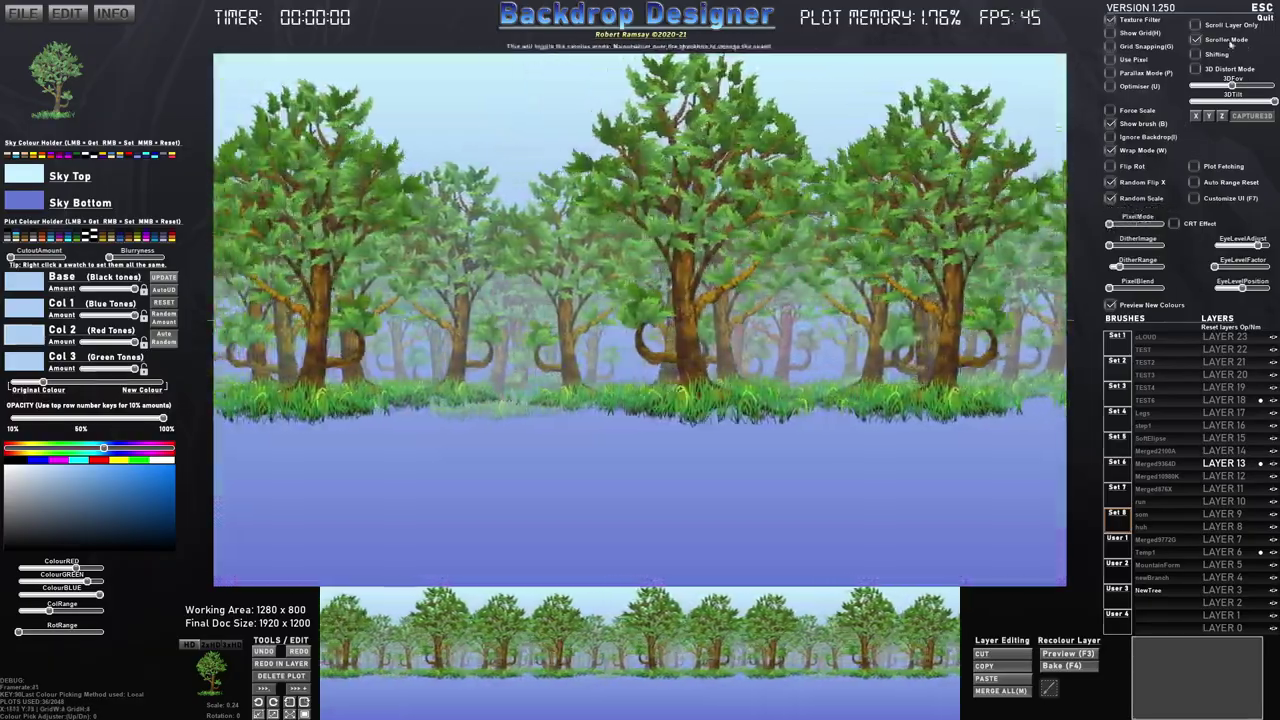
click(1197, 42)
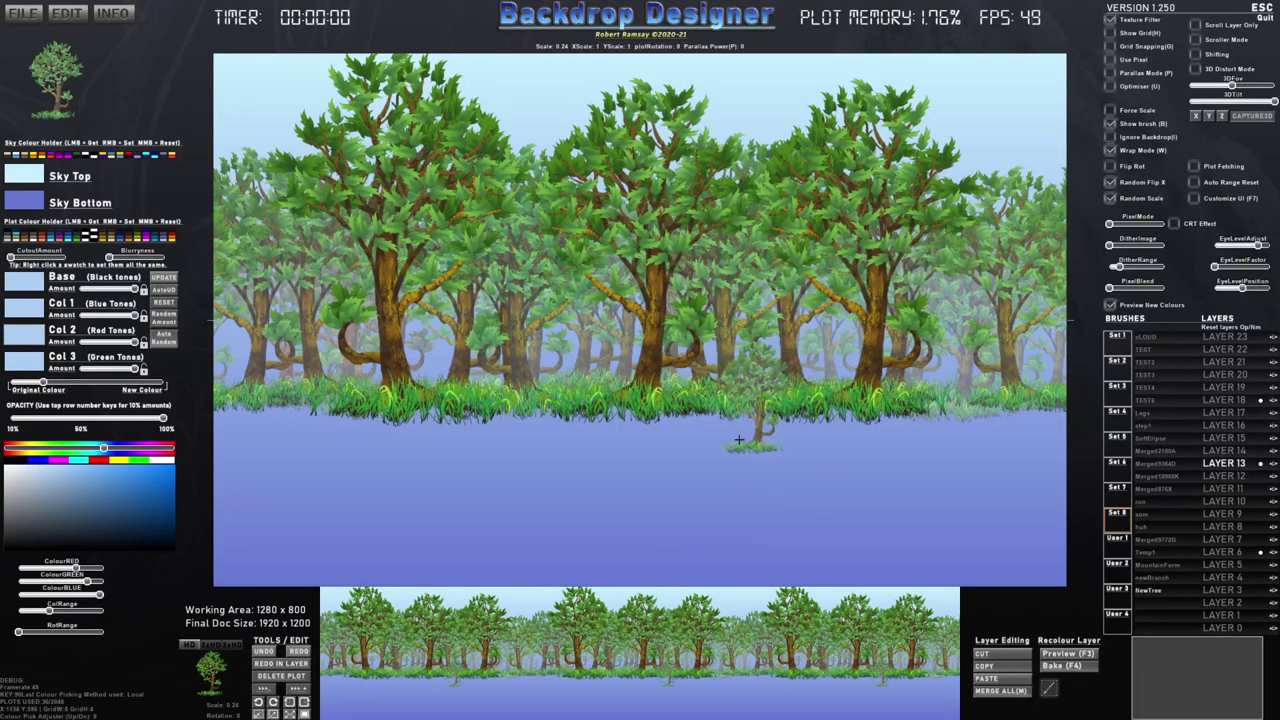
scroll(735, 458, up, 10)
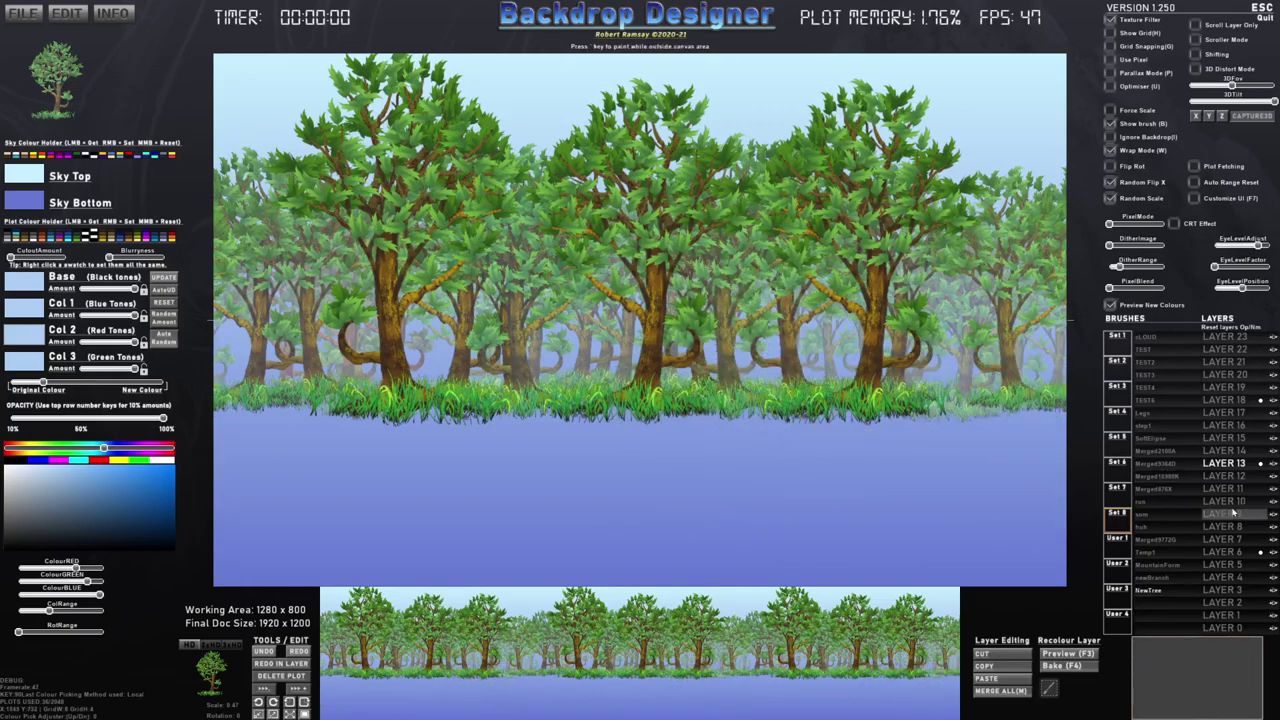
Start importing a brush image into an empty brush slot and copy NewTree.png in BackdropDesigner's CUSTOM_BRUSHES folder.
click(1150, 611)
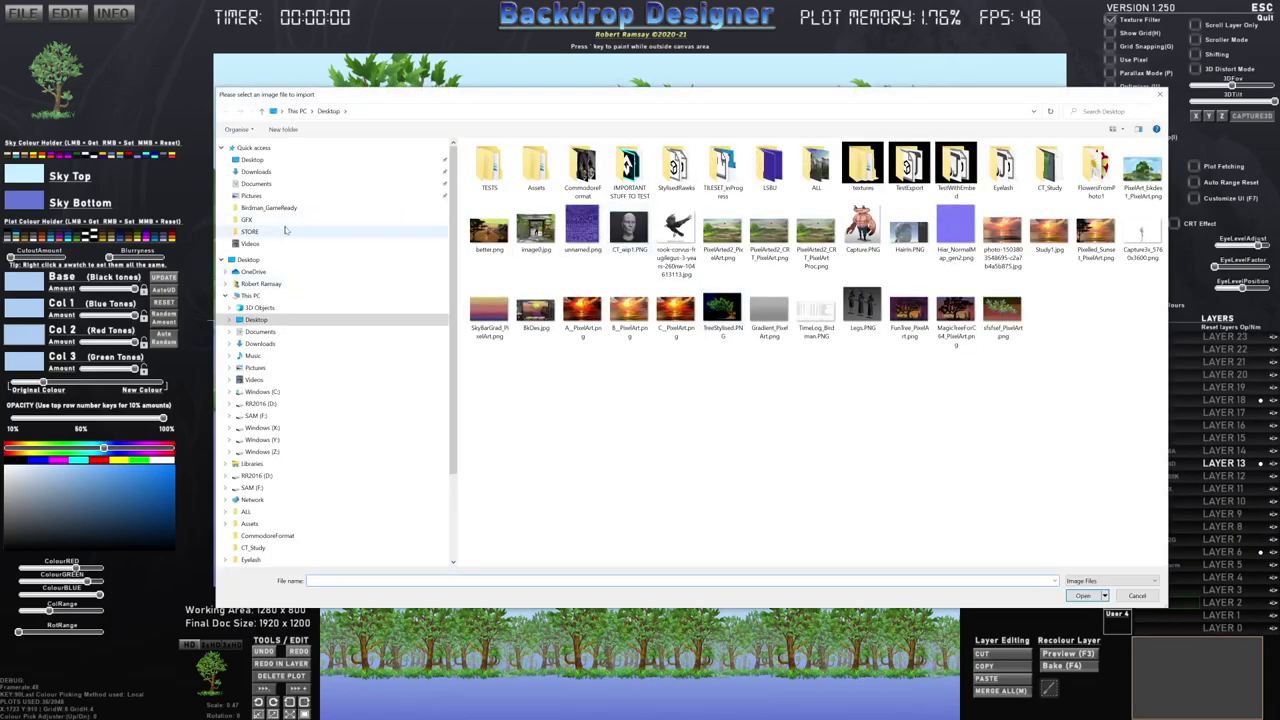
click(248, 219)
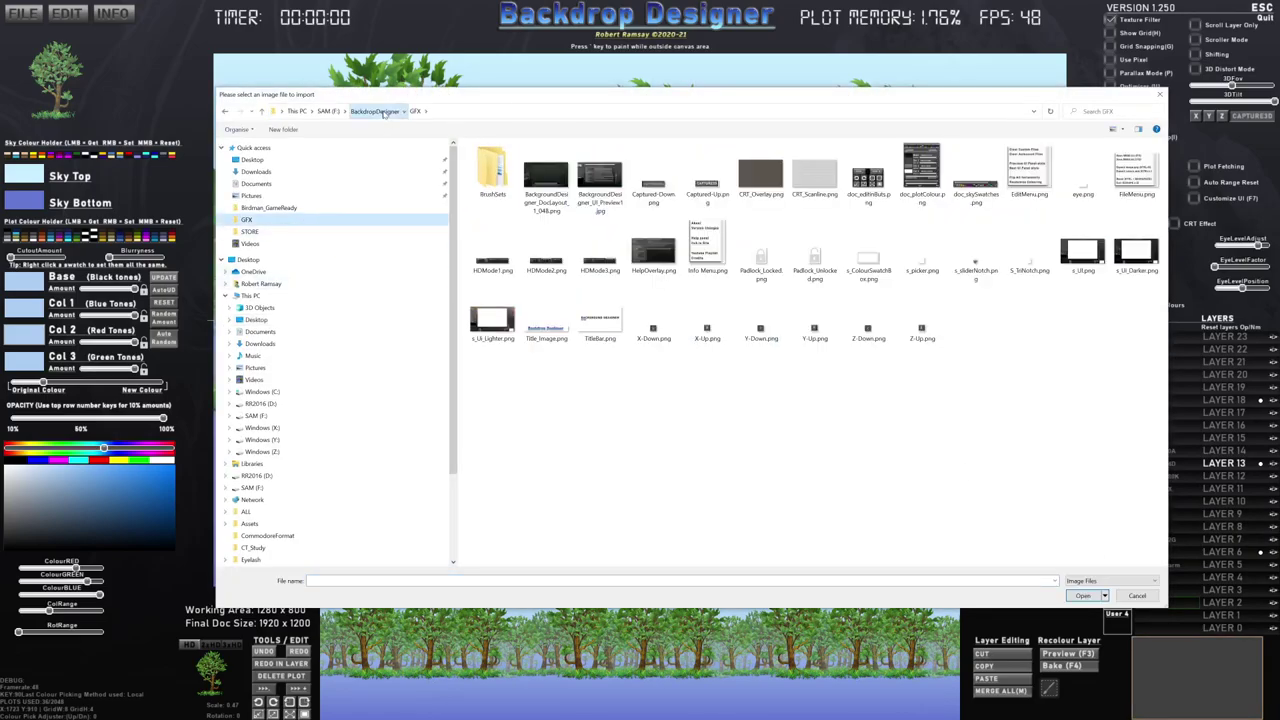
click(374, 111)
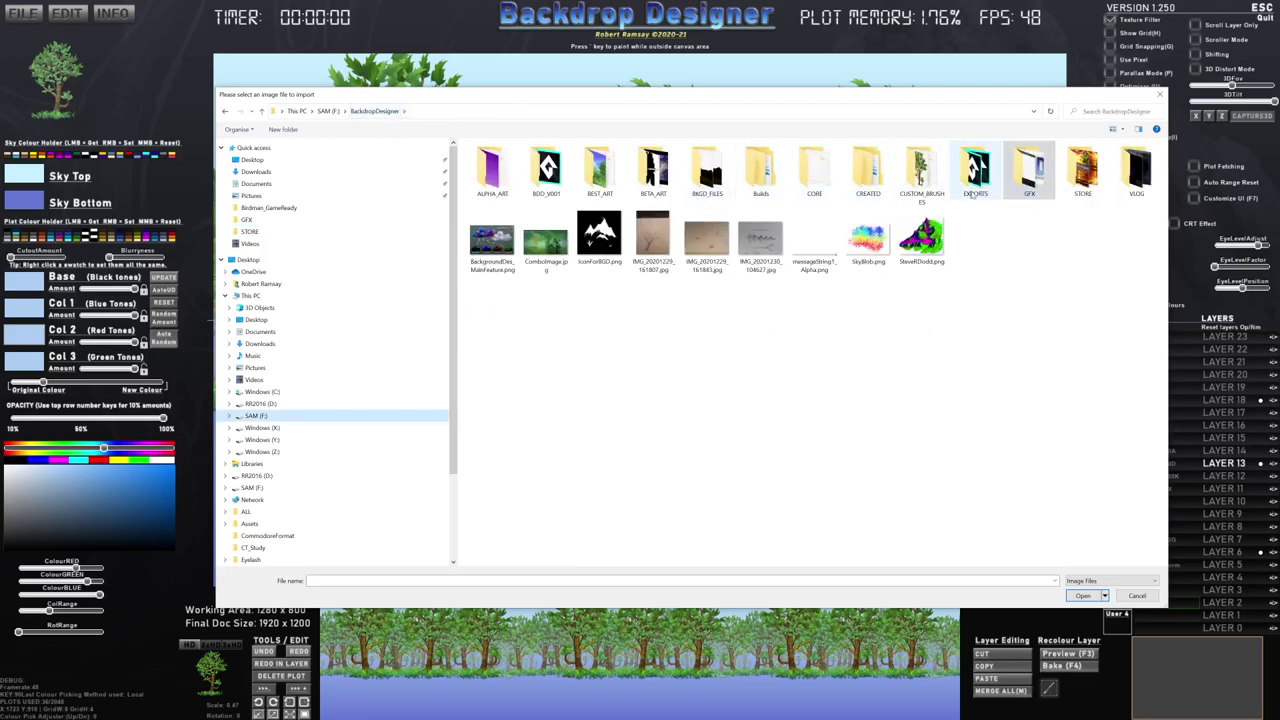
double_click(921, 172)
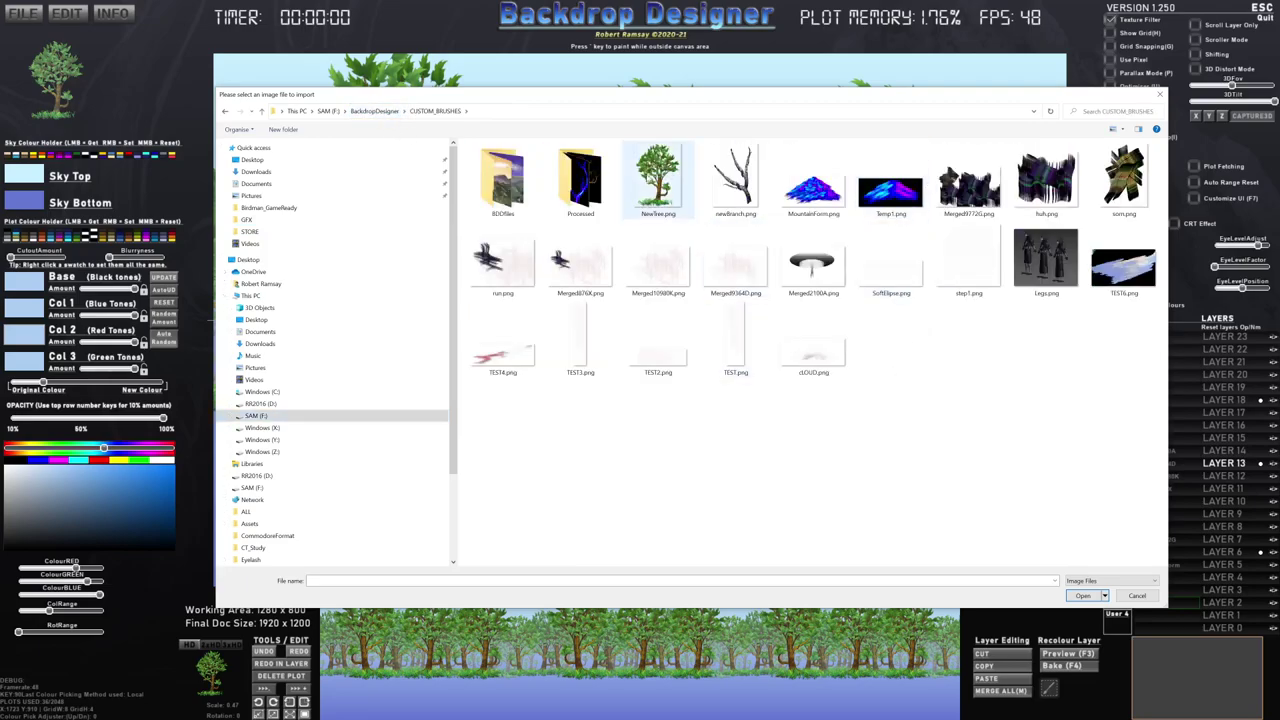
click(659, 182)
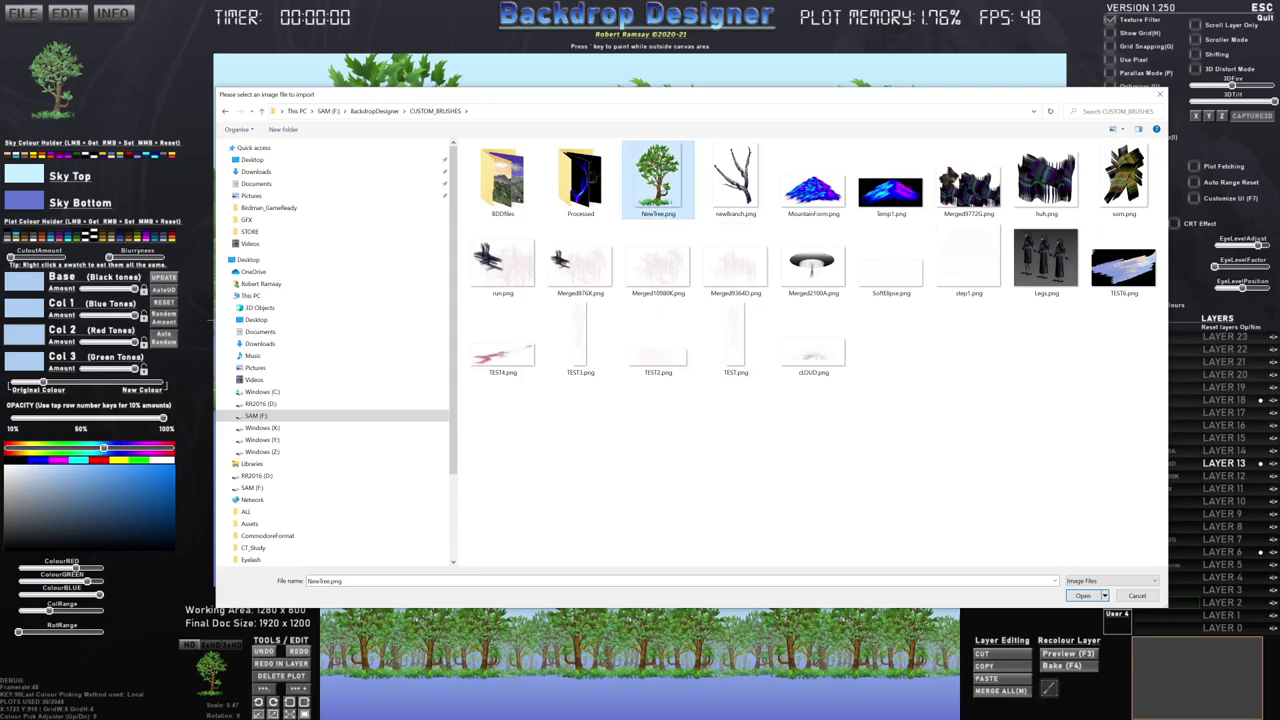
Try to paste the copied NewTree.png into the Processed subfolder.
double_click(580, 180)
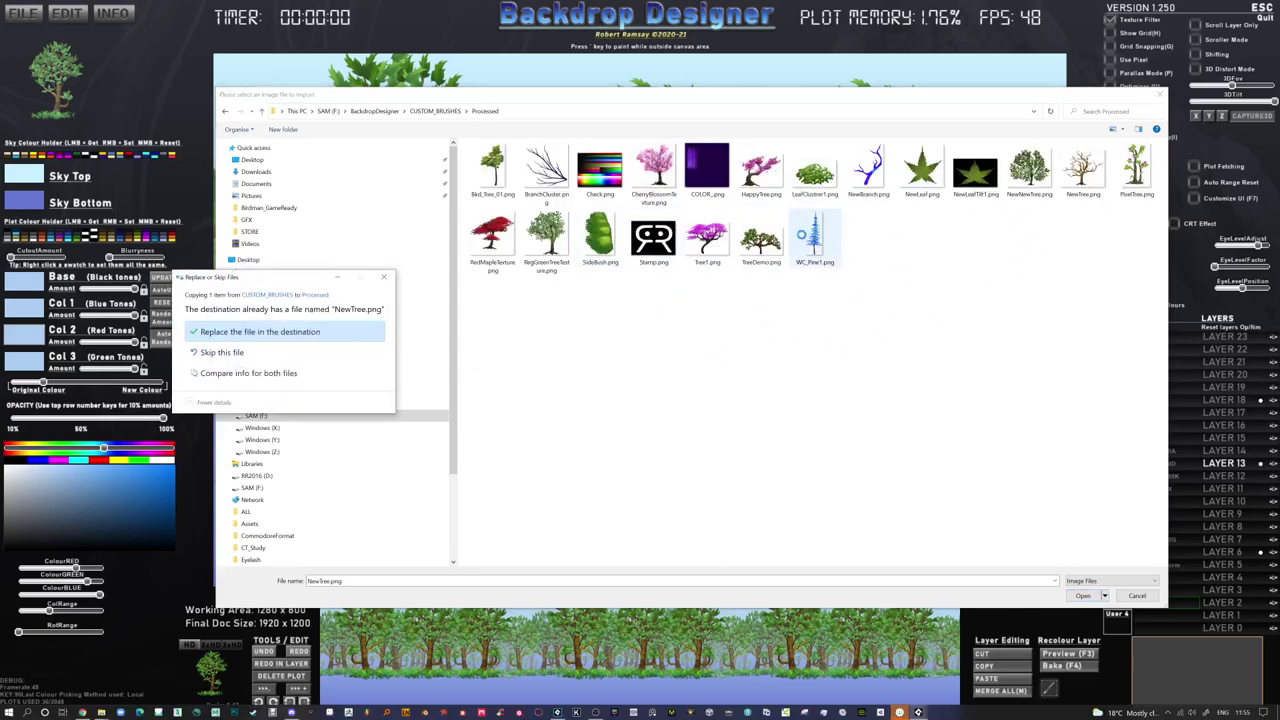
click(297, 354)
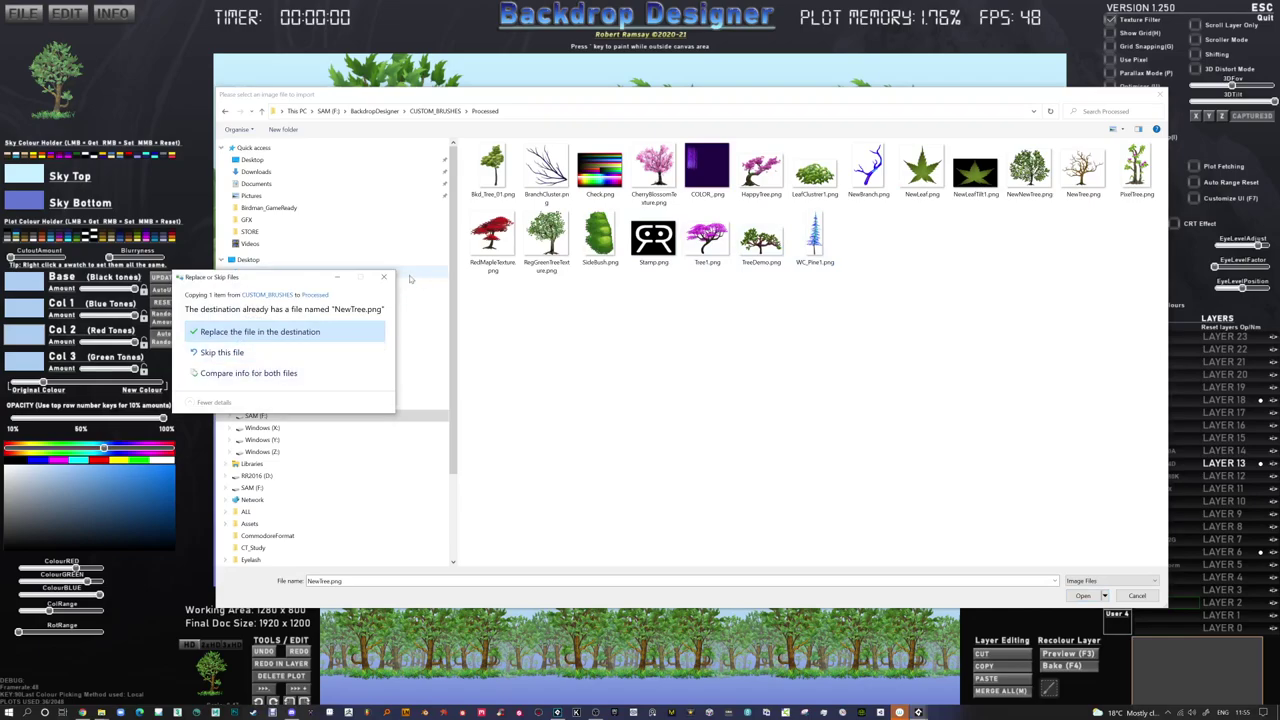
click(435, 111)
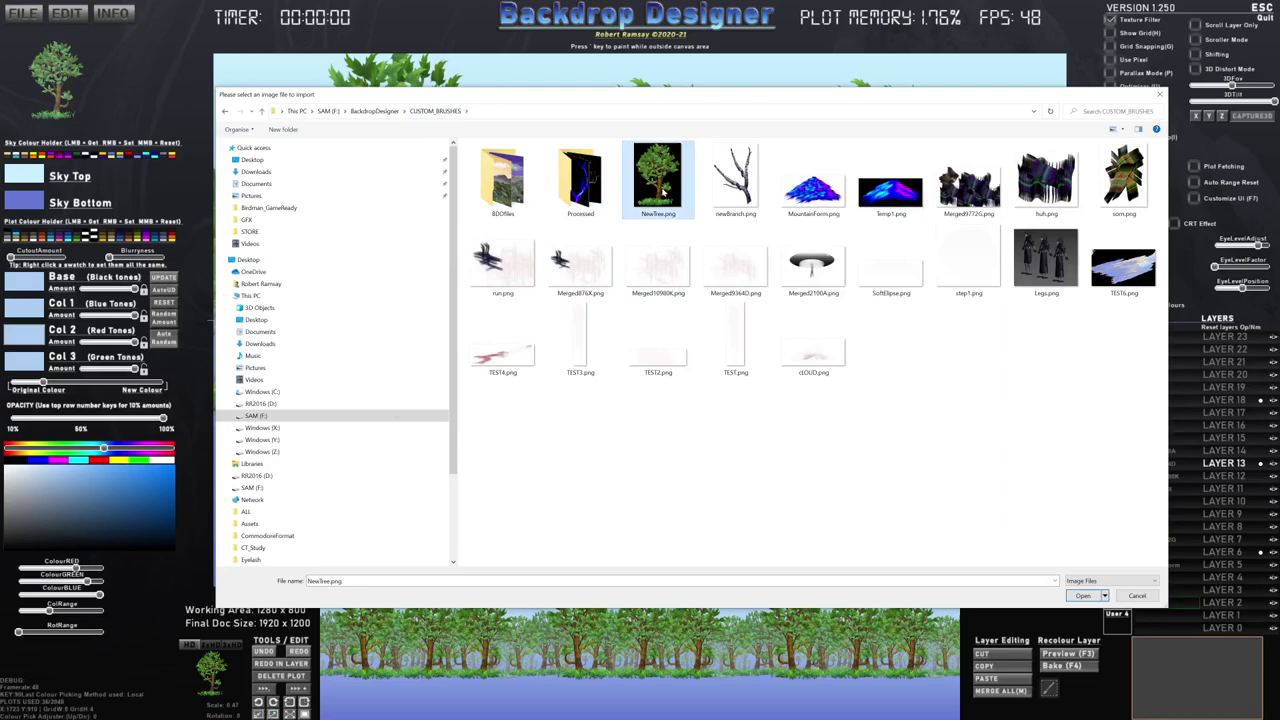
Duplicate NewTree.png in the CUSTOM_BRUSHES folder and rename the copy TreeDemo1.png.
key(ctrl+v)
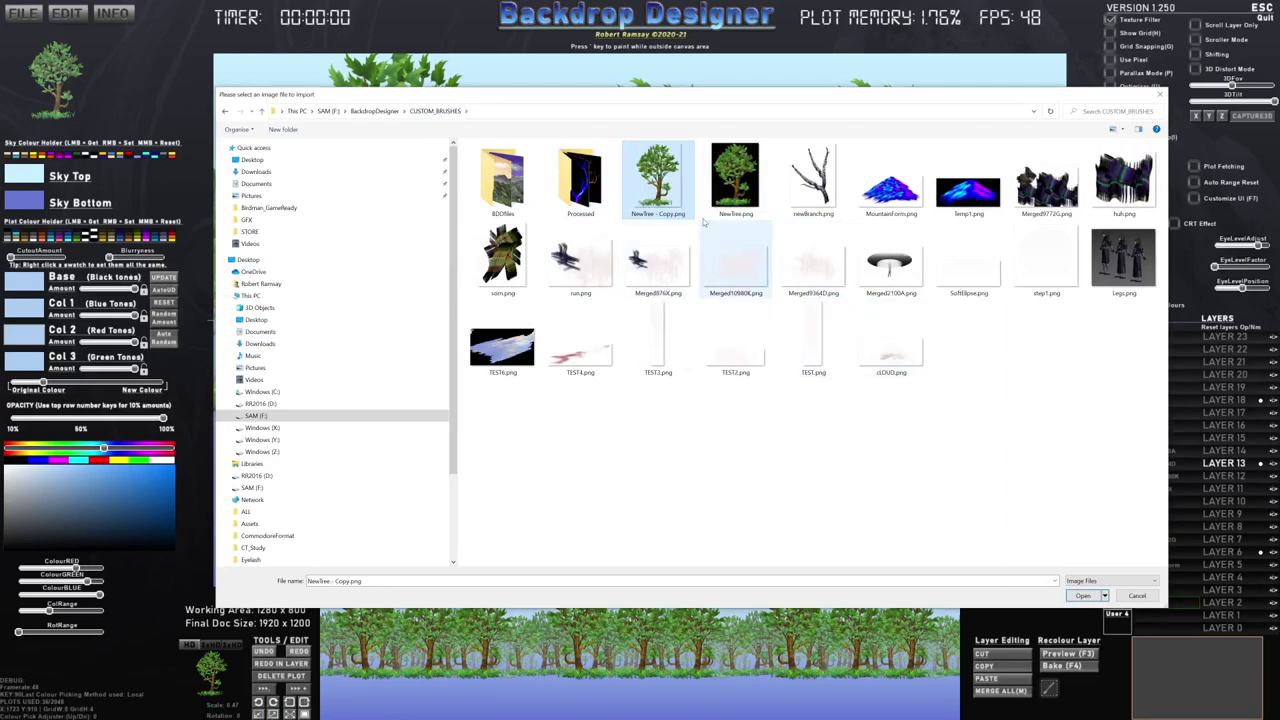
key(F2)
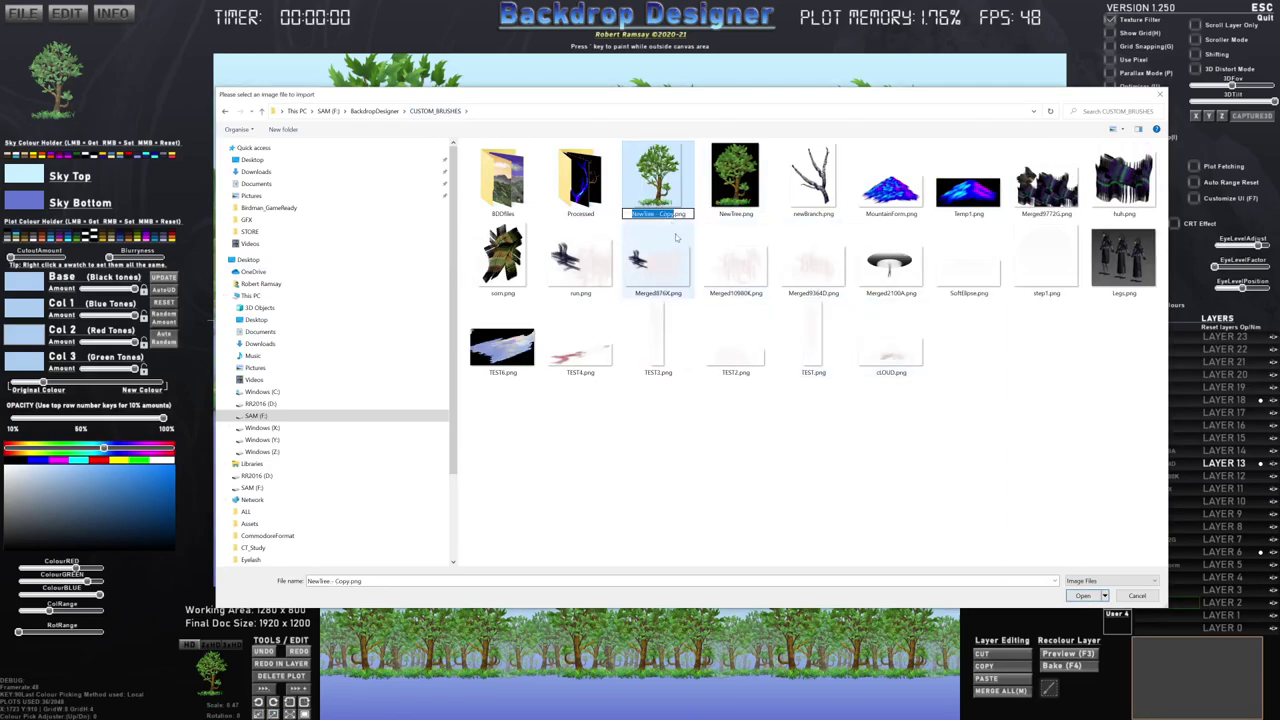
text(TreeDemo1)
key(Return)
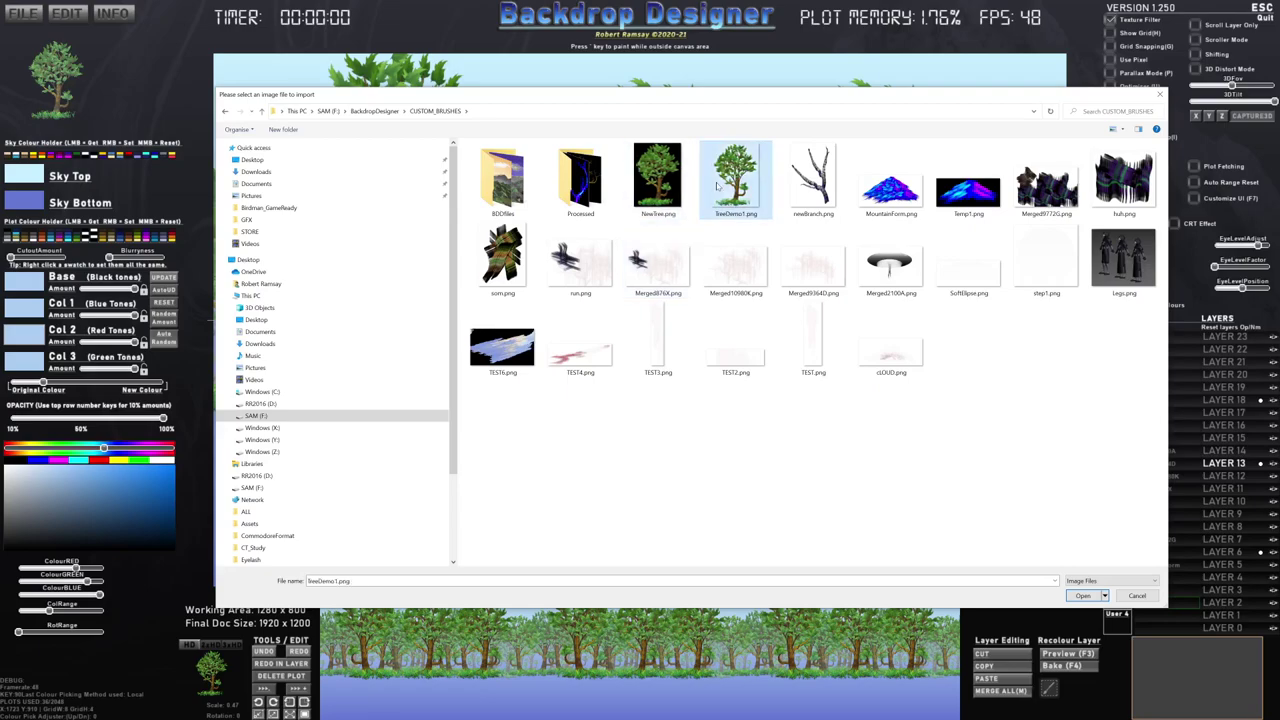
Move TreeDemo1.png into the Processed subfolder and copy newBranch.png in CUSTOM_BRUSHES.
key(ctrl+x)
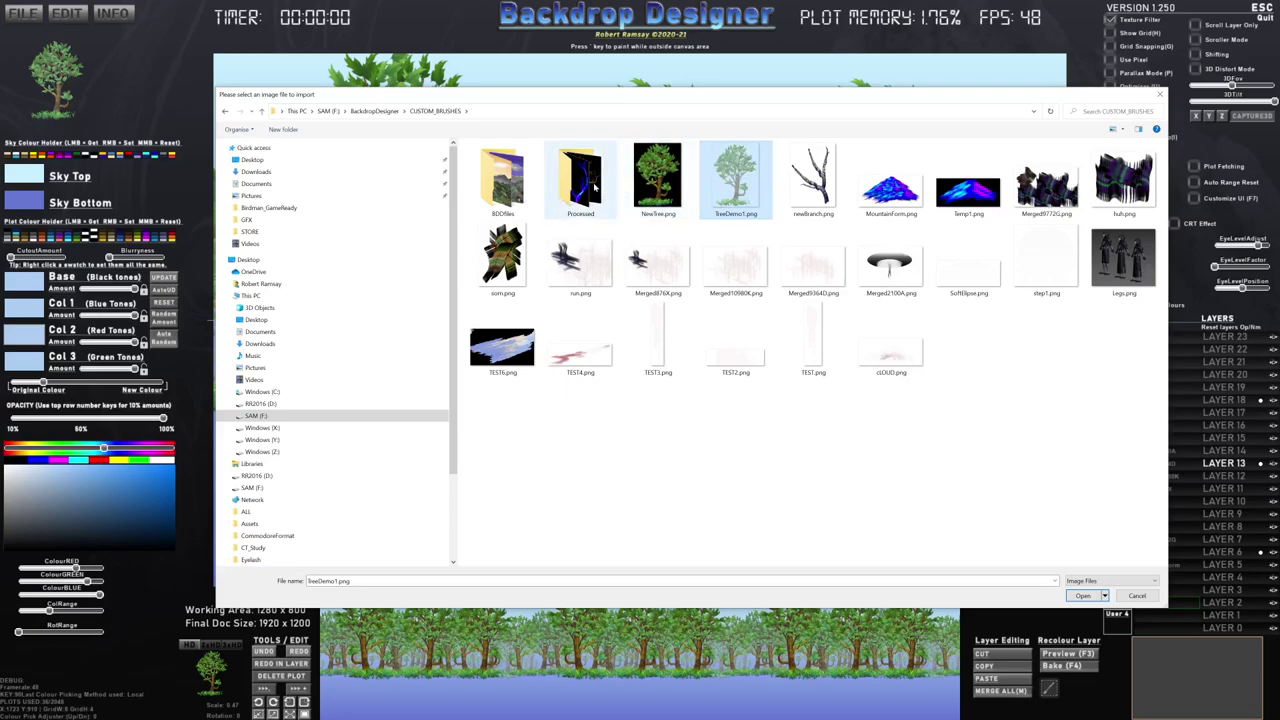
click(612, 212)
double_click(613, 210)
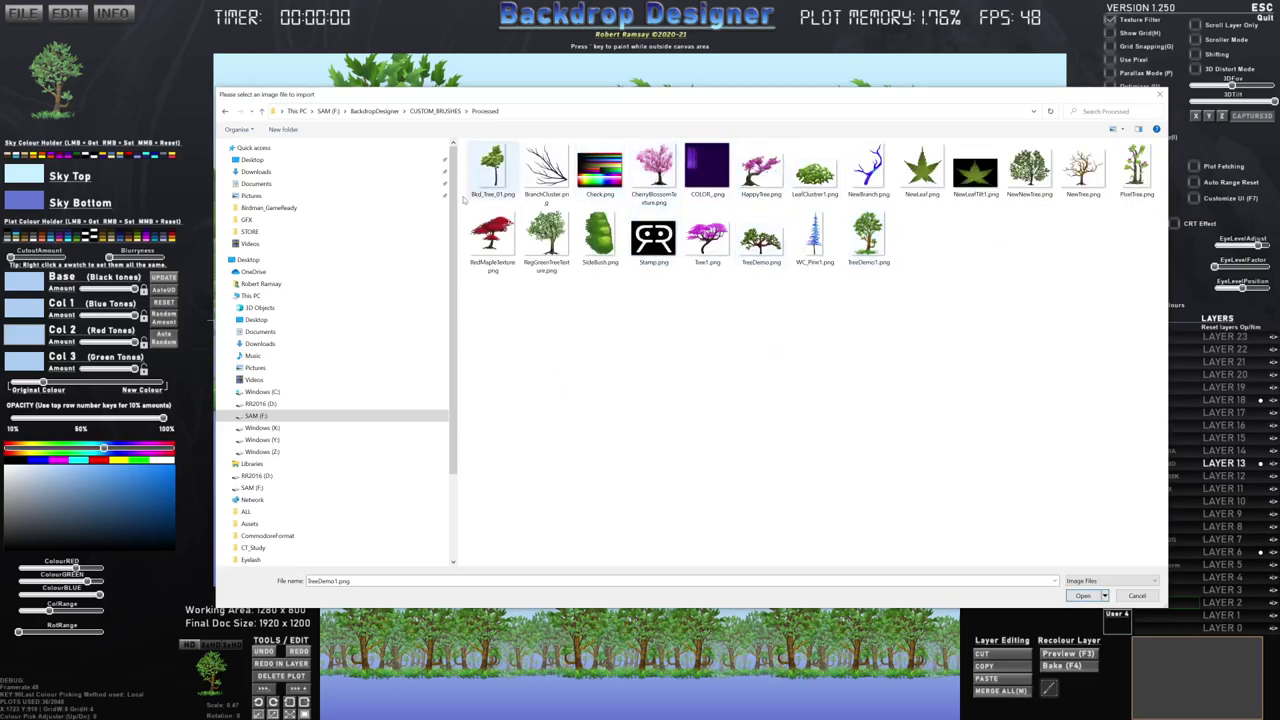
click(444, 111)
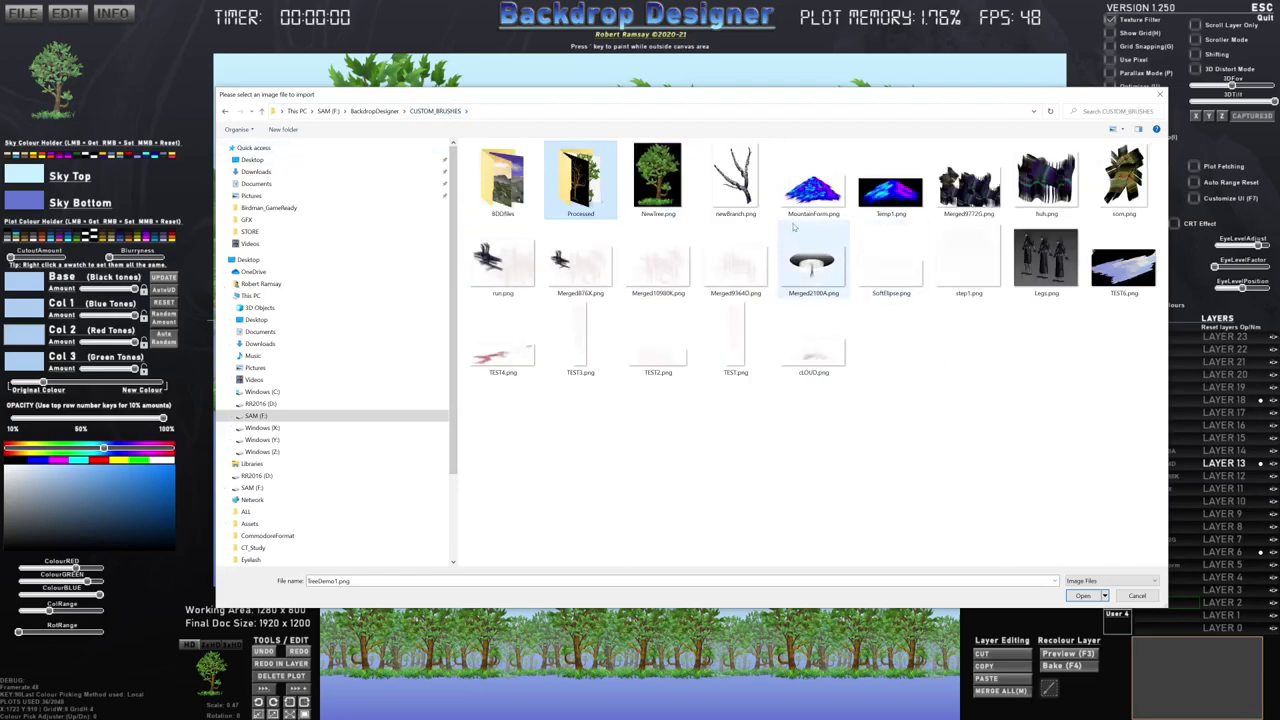
click(747, 201)
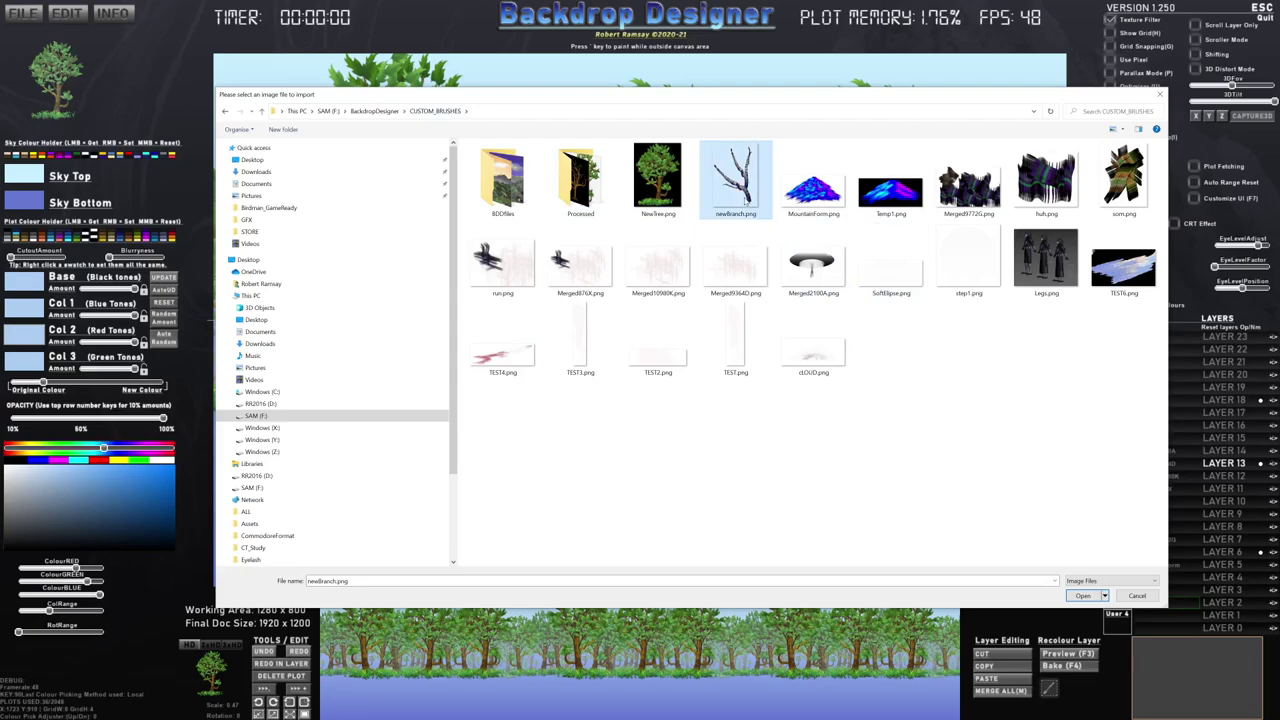
Try to paste the copied newBranch.png into the Processed subfolder.
double_click(582, 196)
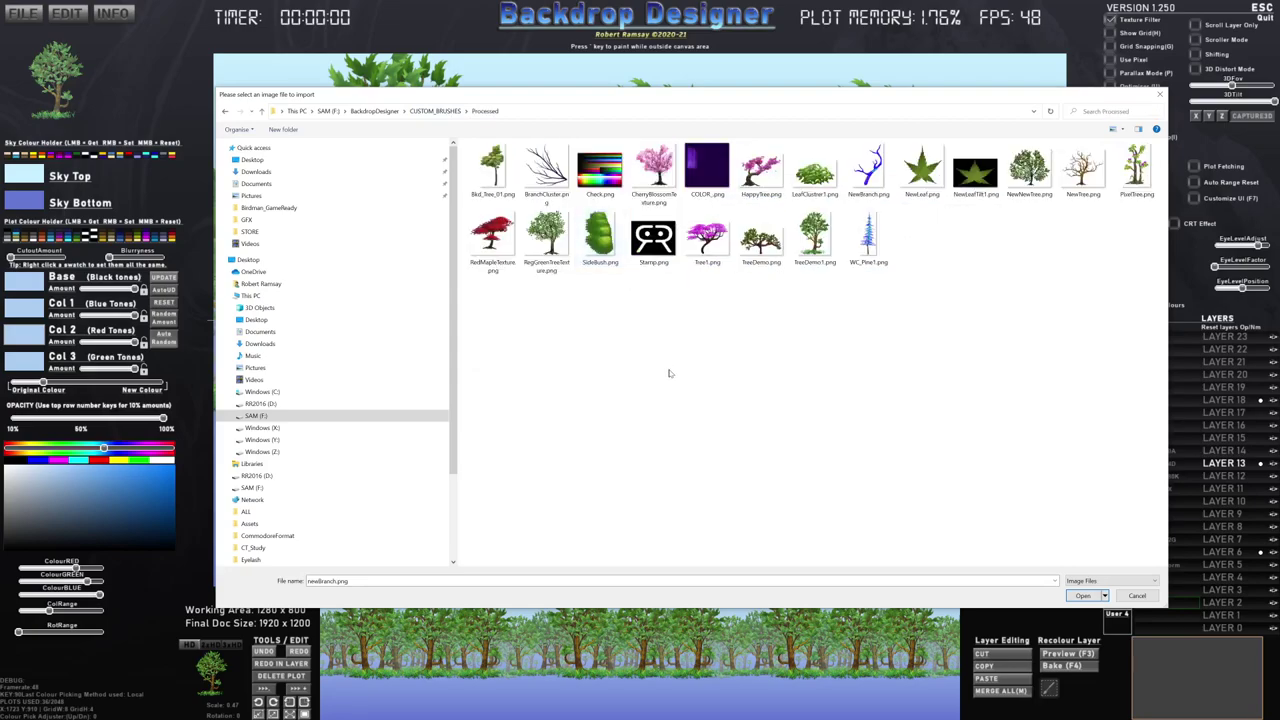
key(ctrl+v)
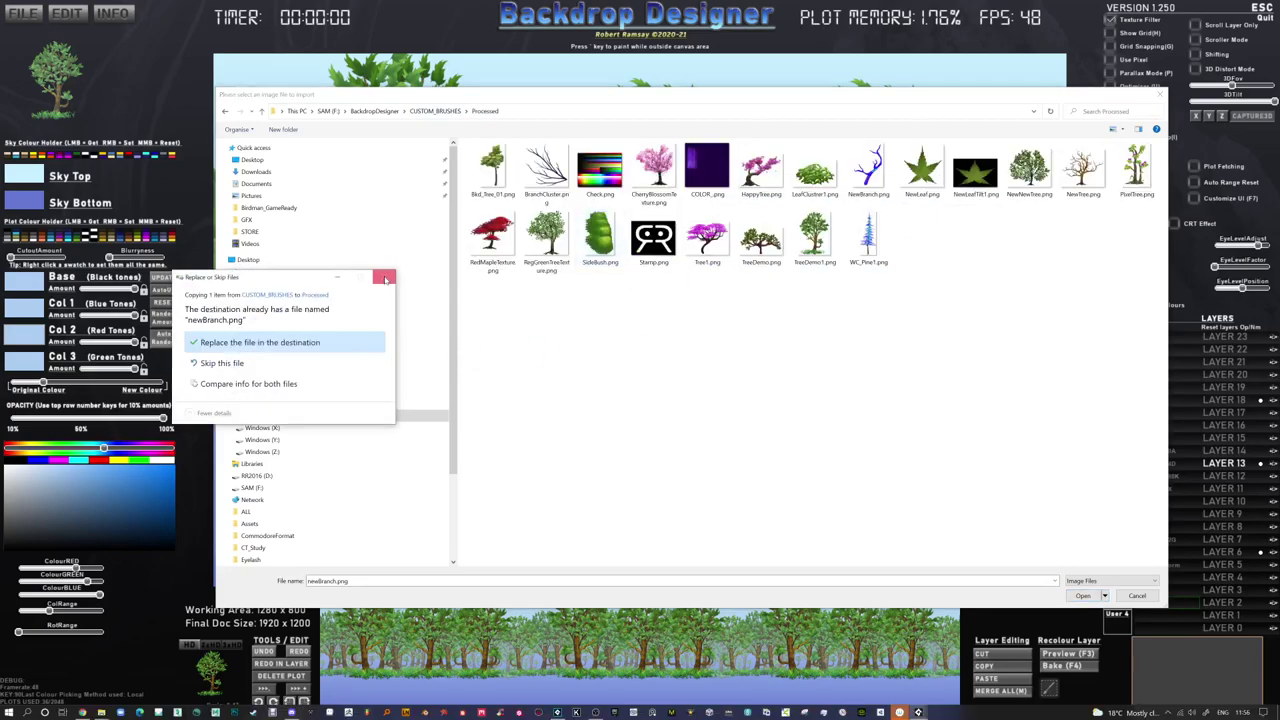
click(385, 279)
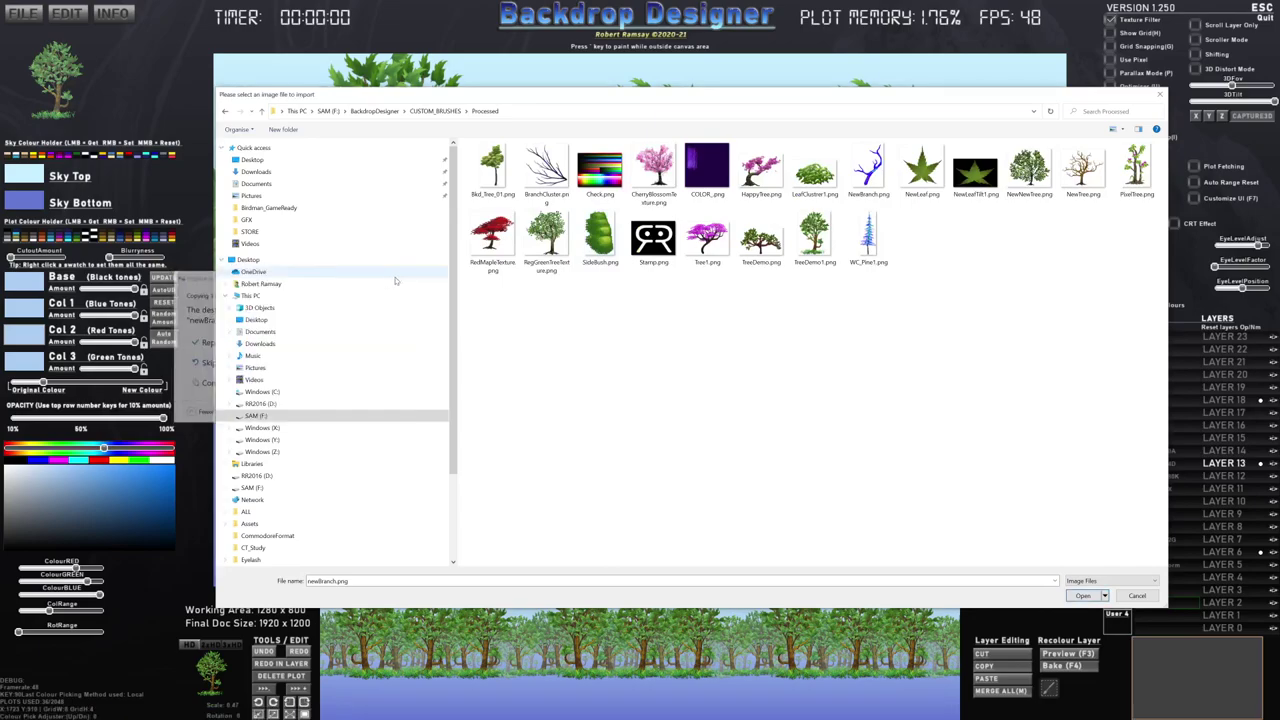
click(437, 111)
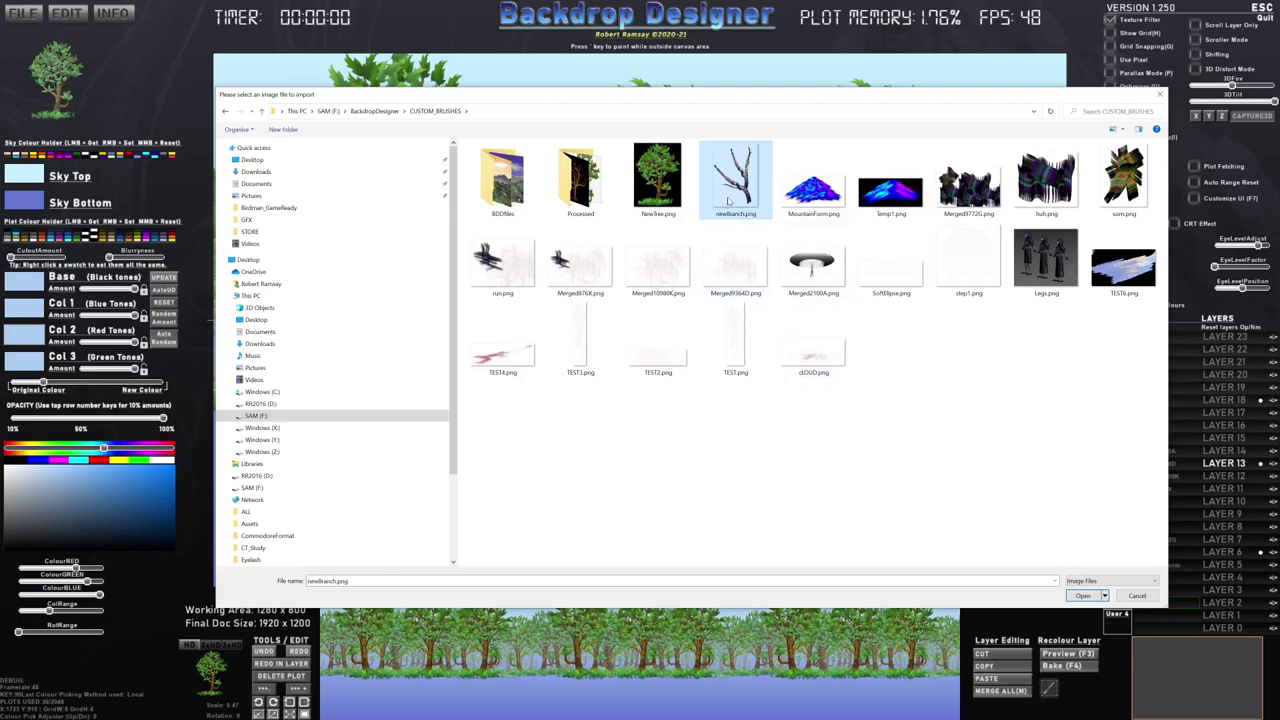
Duplicate newBranch.png in the CUSTOM_BRUSHES folder and rename the copy NiceBranch.png.
key(ctrl+v)
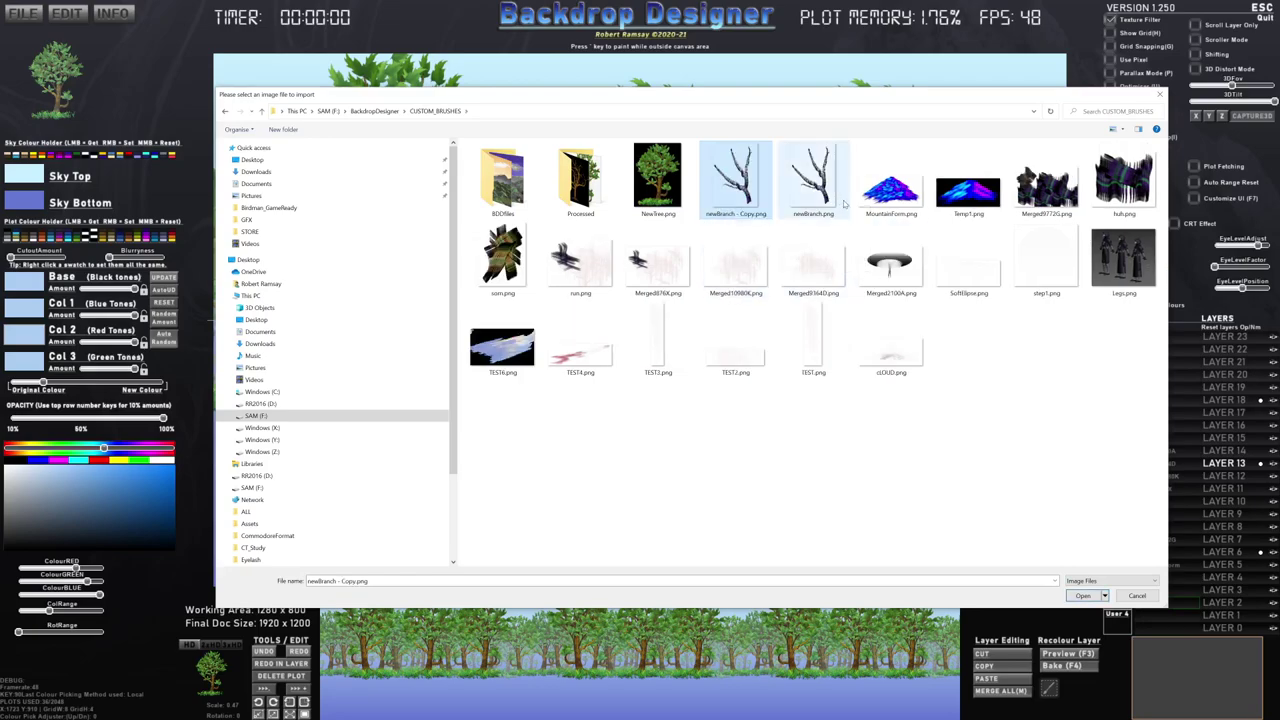
click(733, 214)
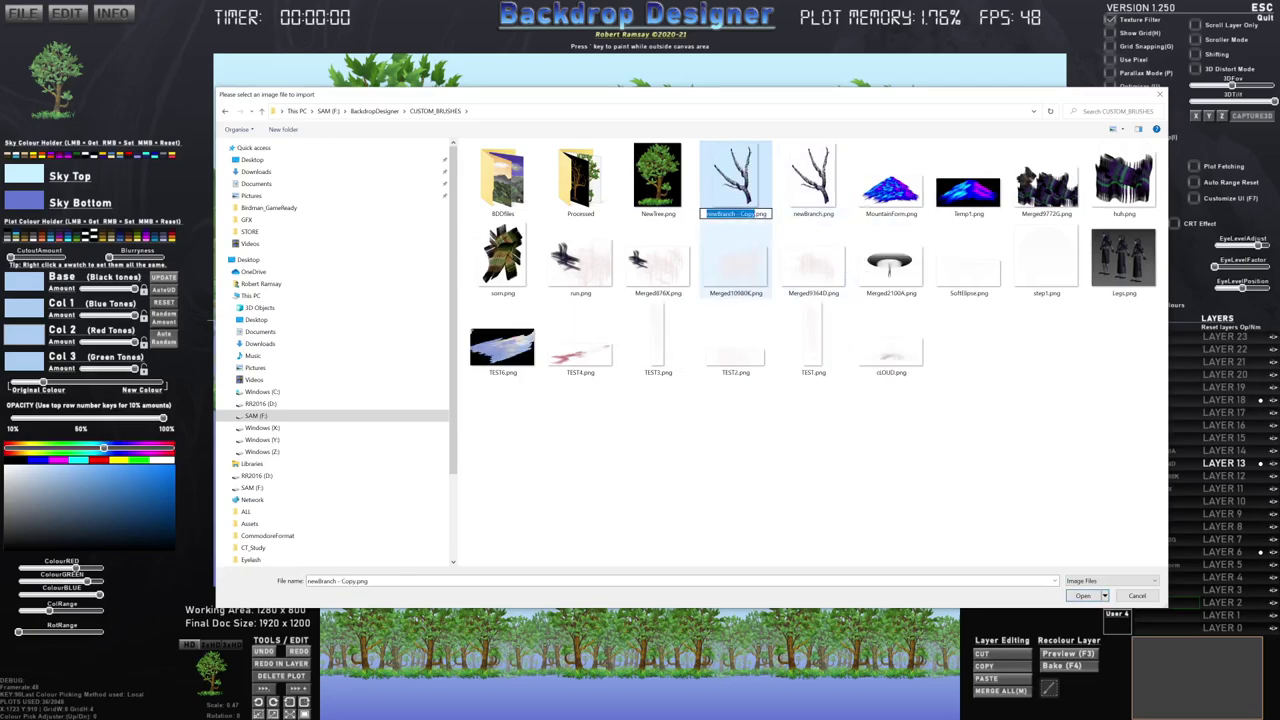
text(Nice)
key(Return)
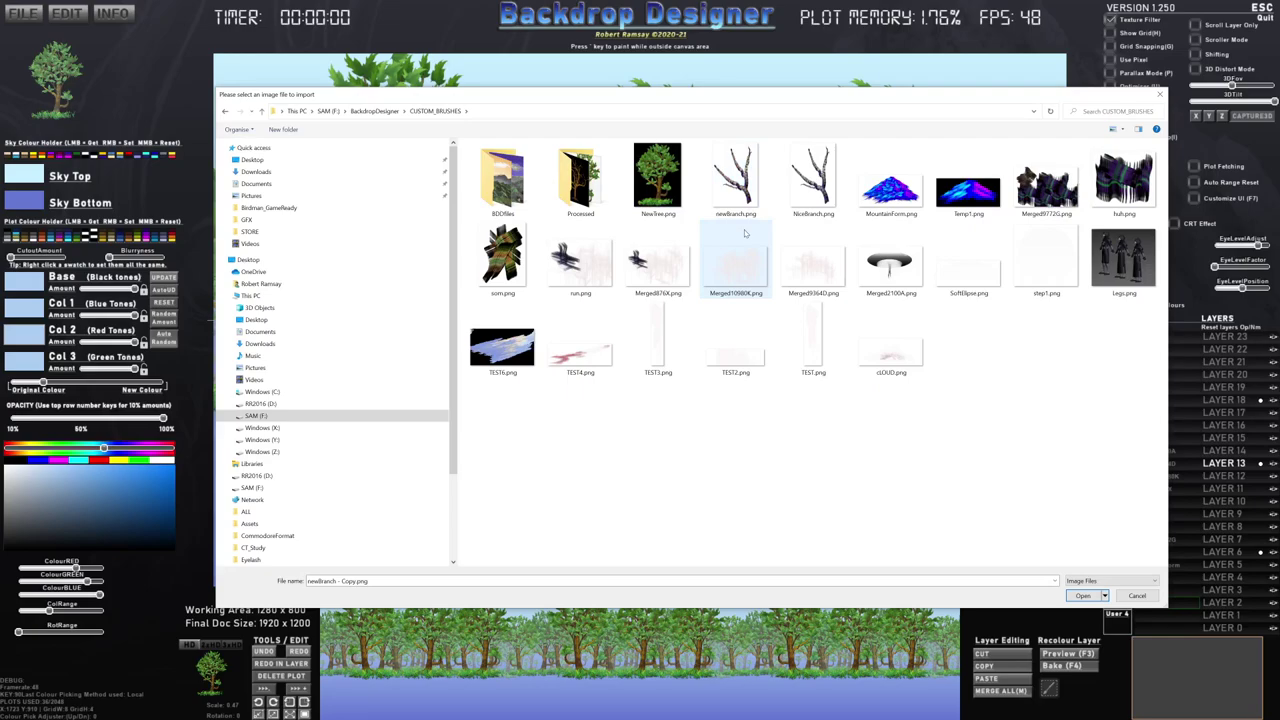
Move NiceBranch.png from CUSTOM_BRUSHES into the Processed subfolder.
click(749, 180)
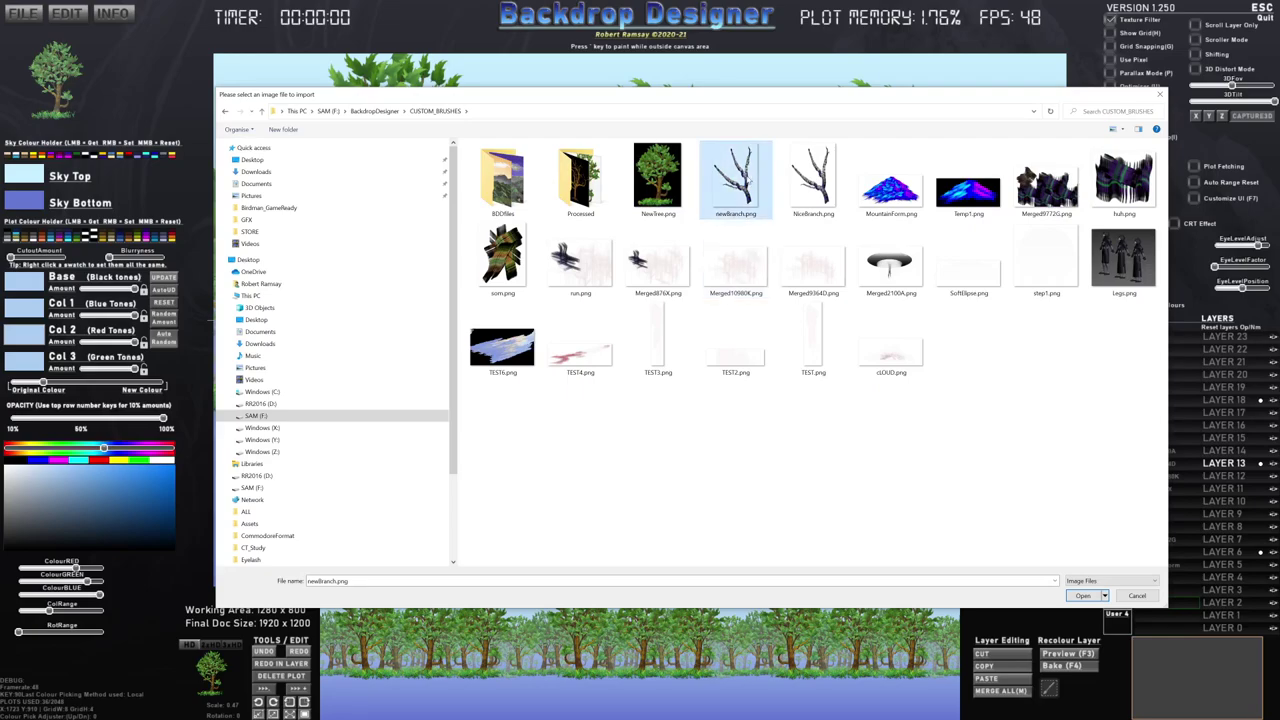
click(815, 193)
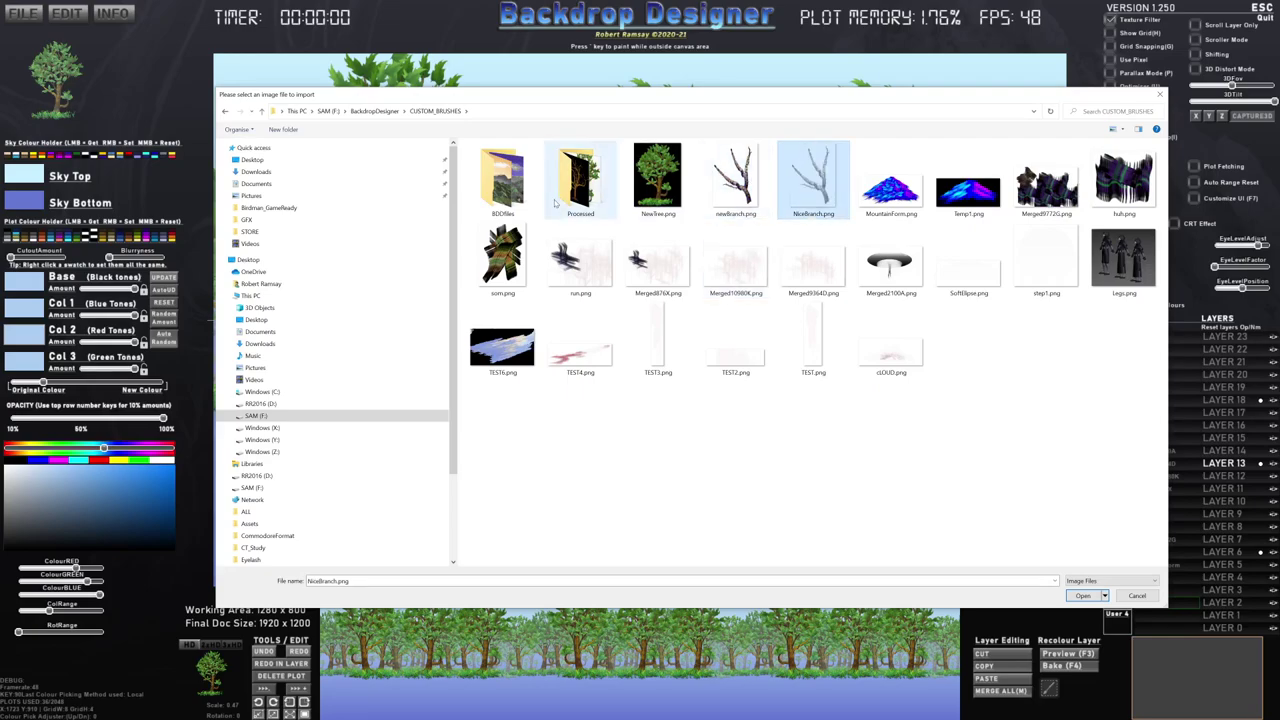
double_click(580, 180)
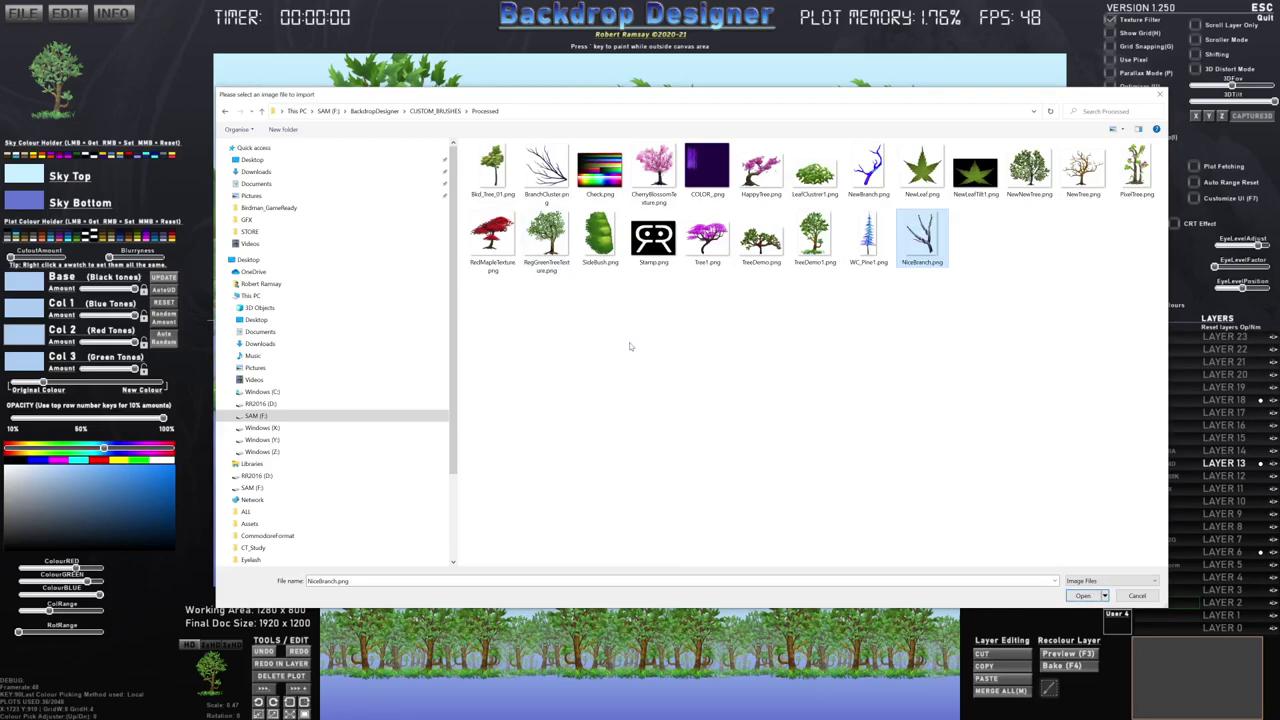
Close the image import dialog without importing, and clear all custom brush files, accepting the restart.
click(455, 113)
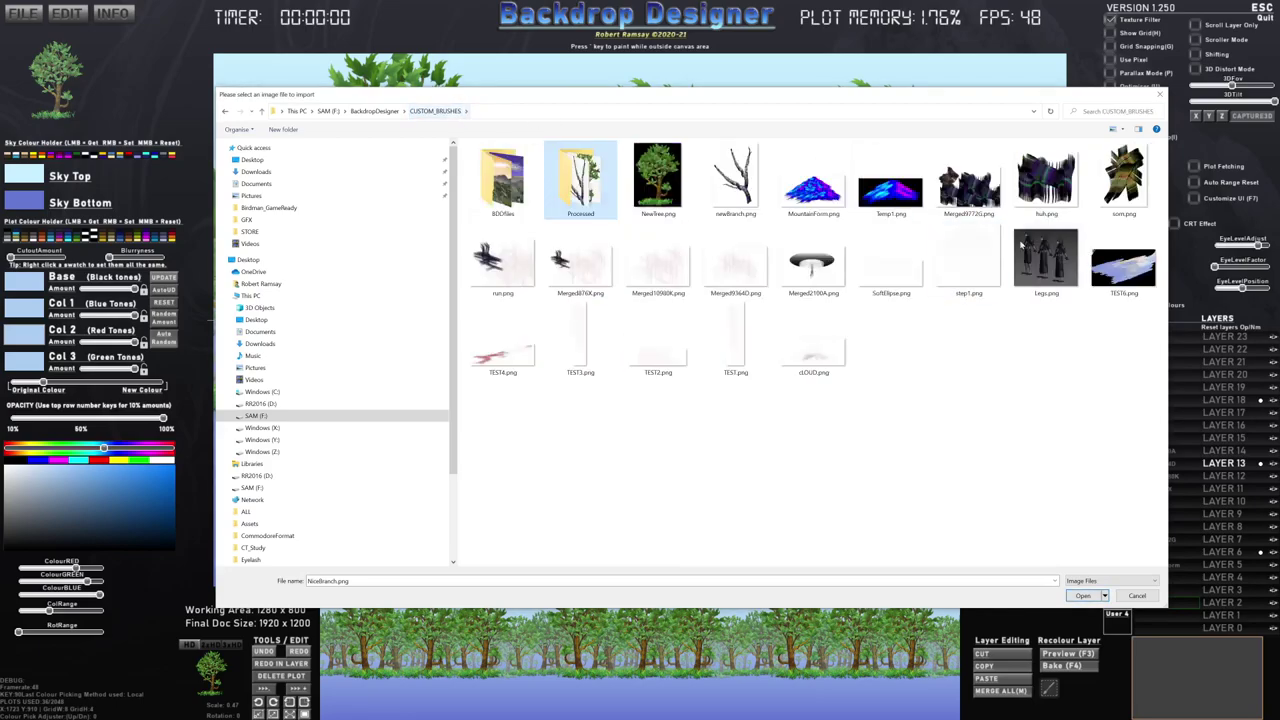
click(1160, 96)
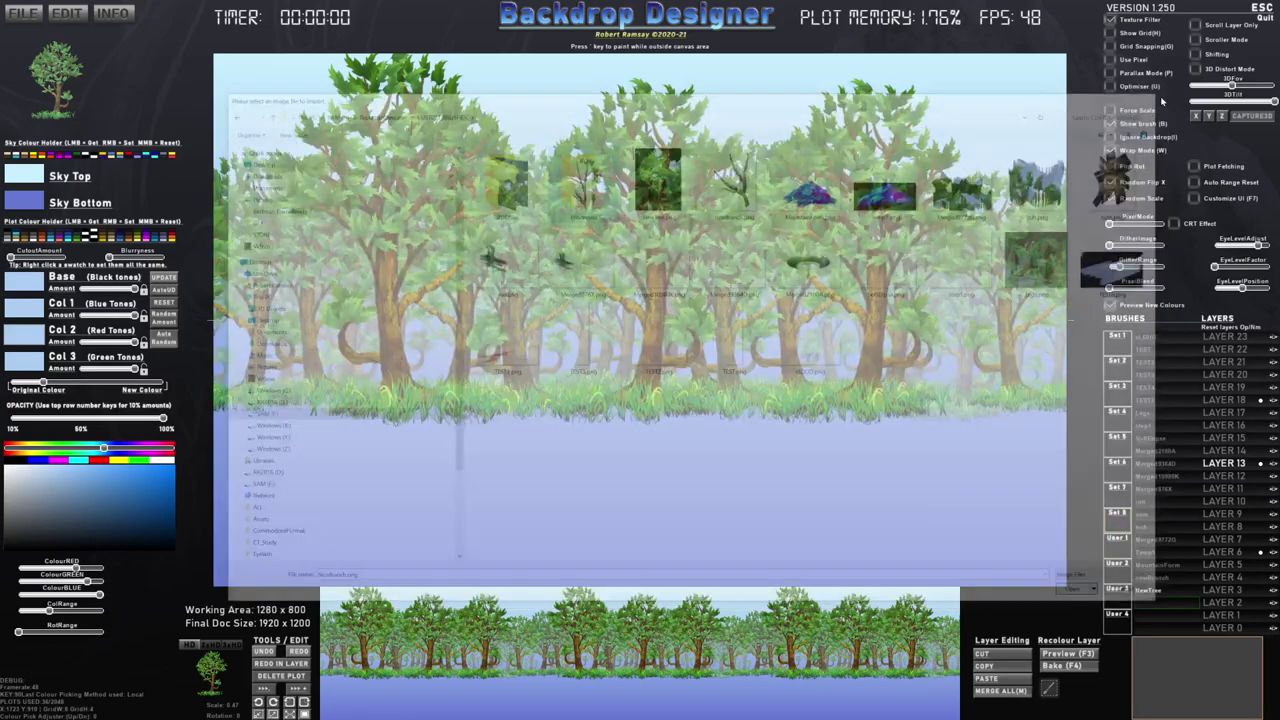
click(68, 17)
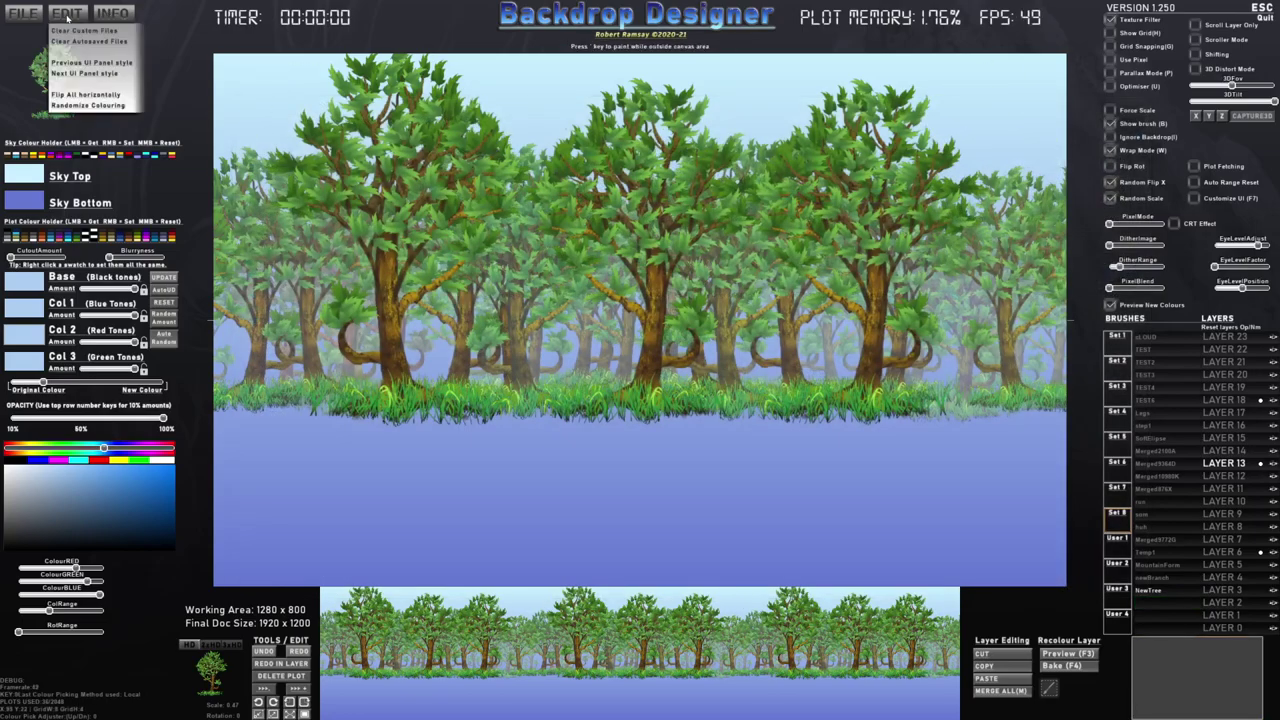
click(75, 31)
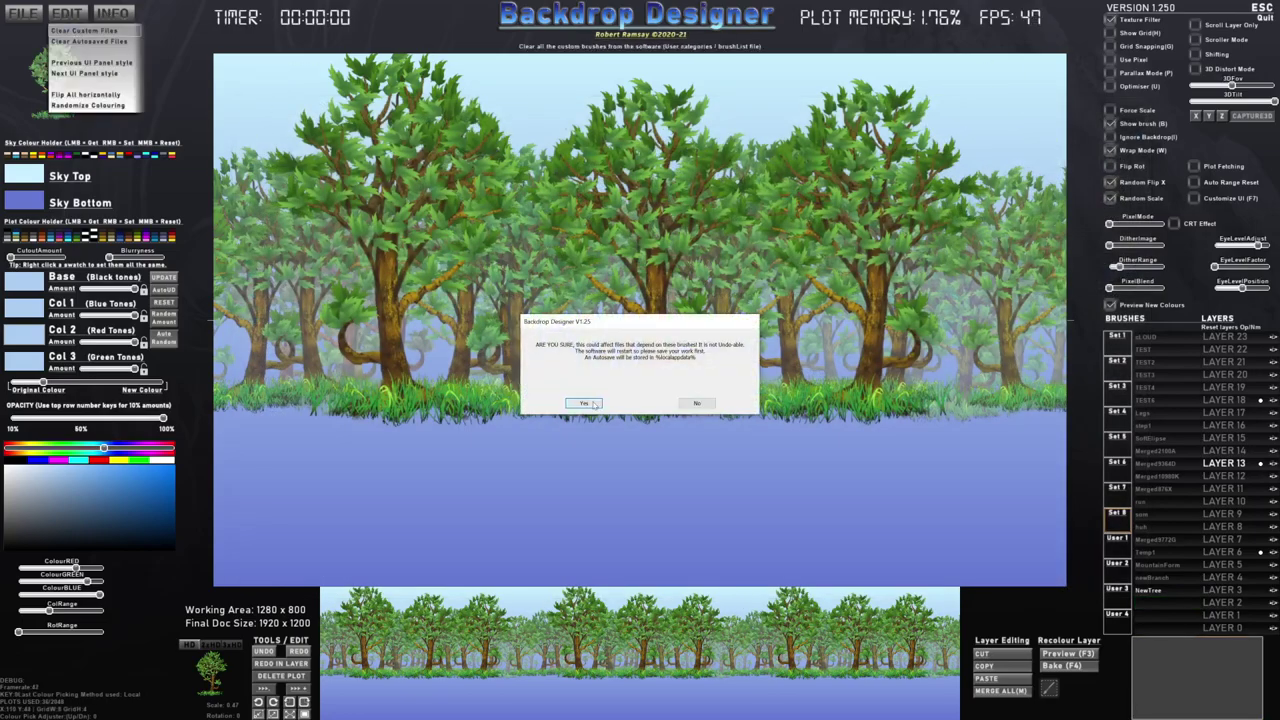
click(584, 403)
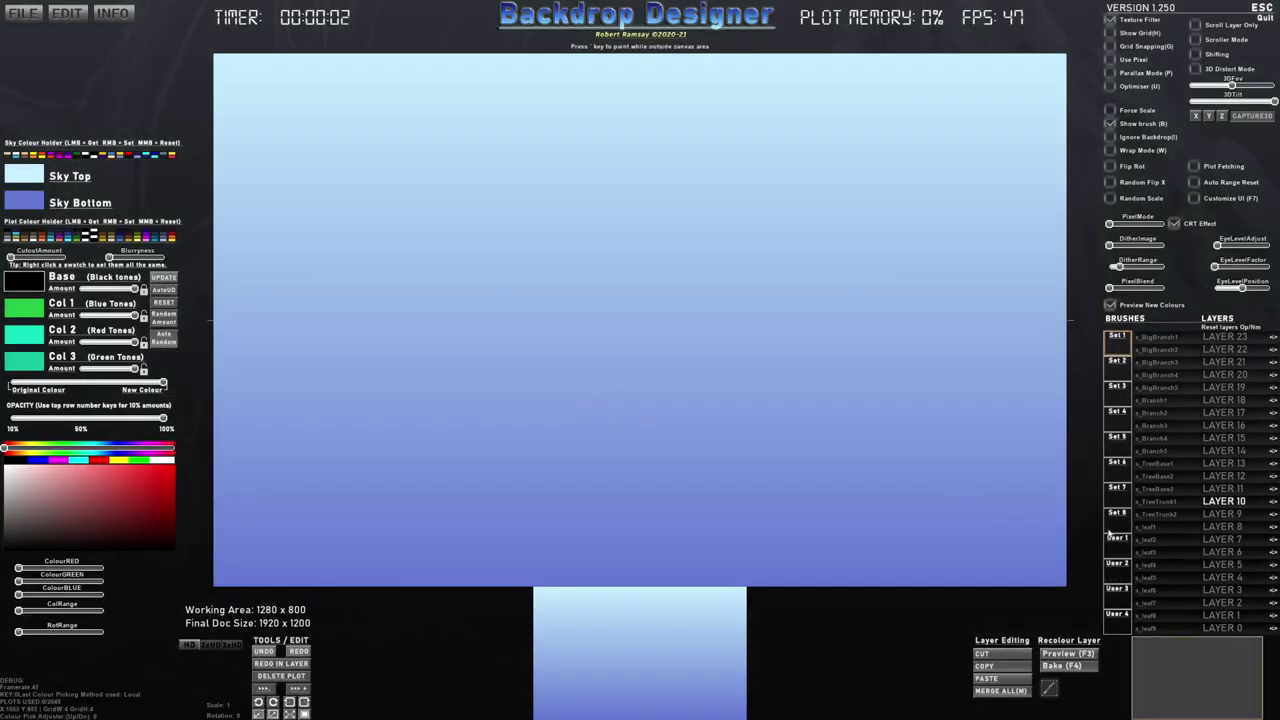
Import TreeDemo1.png from the CUSTOM_BRUSHES Processed folder as a custom brush in the User 1 set.
click(1119, 541)
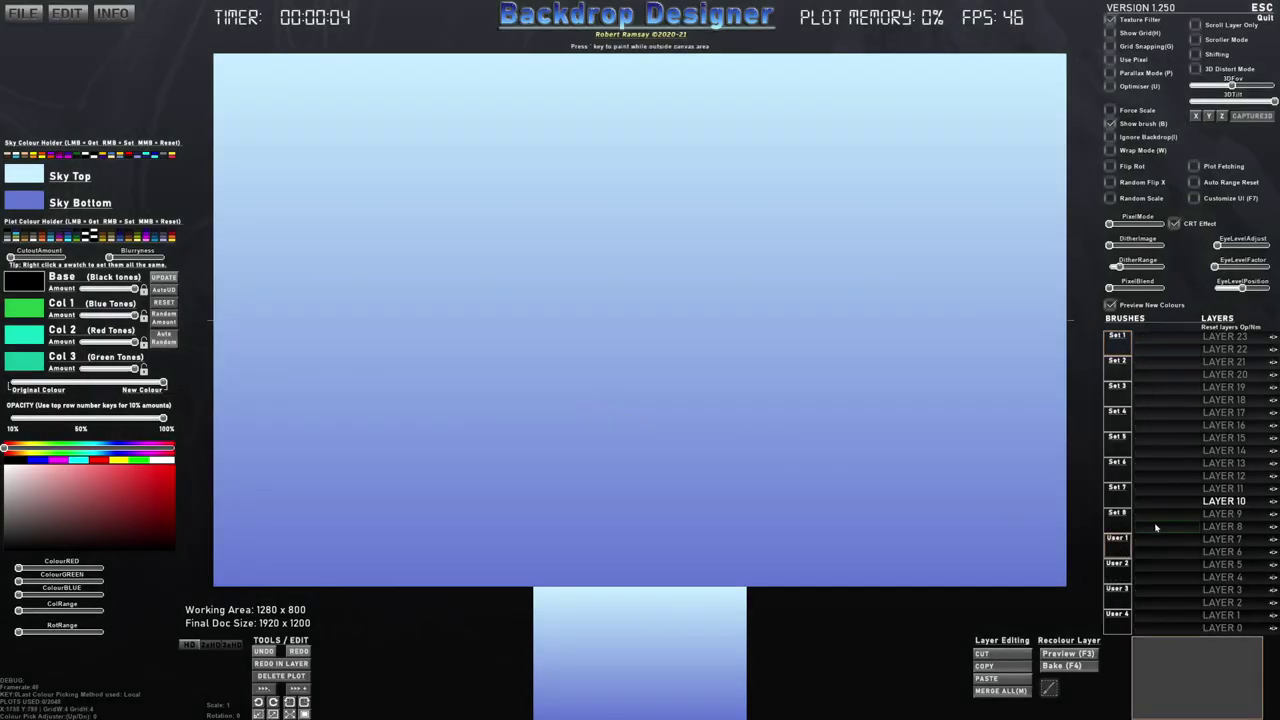
click(1165, 343)
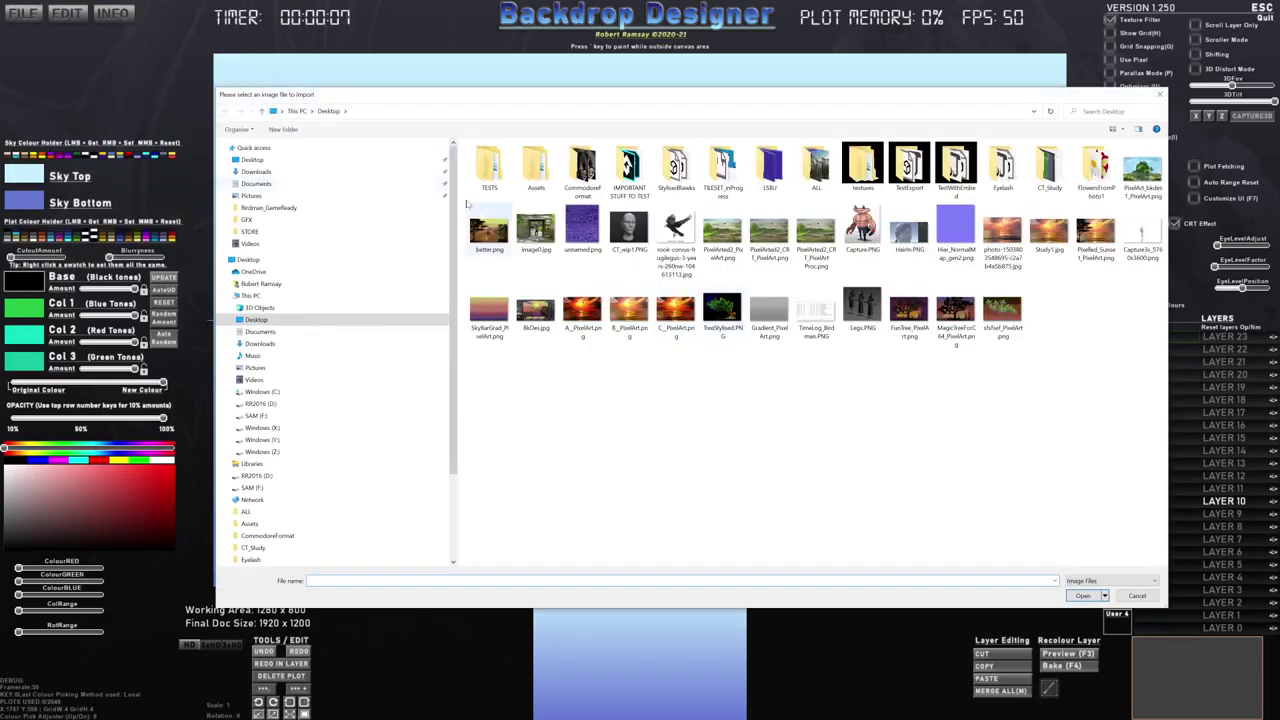
click(299, 220)
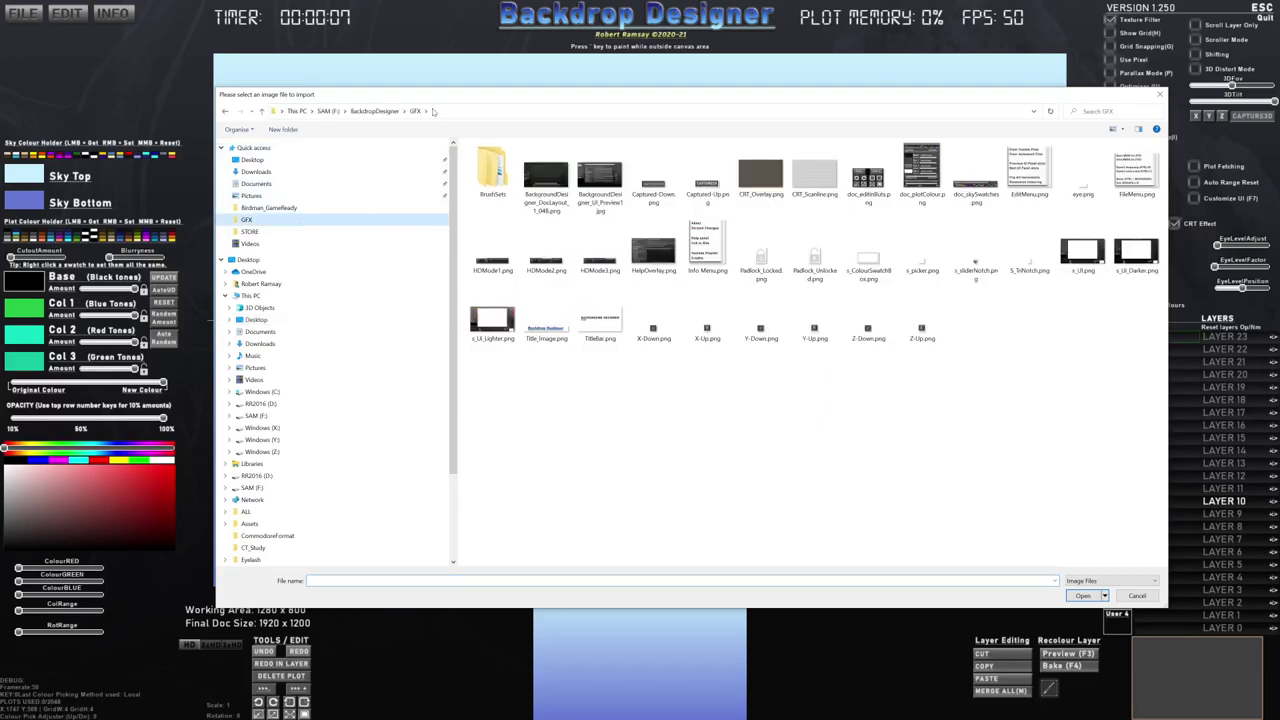
click(378, 111)
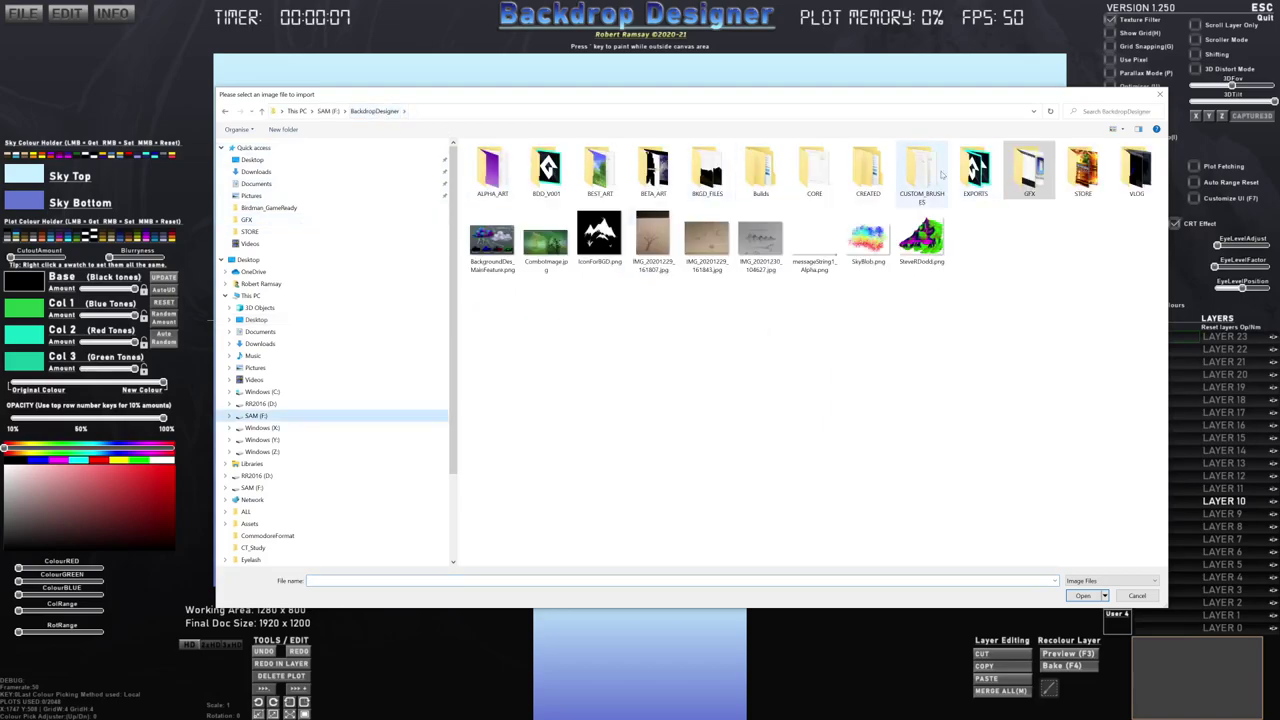
double_click(922, 172)
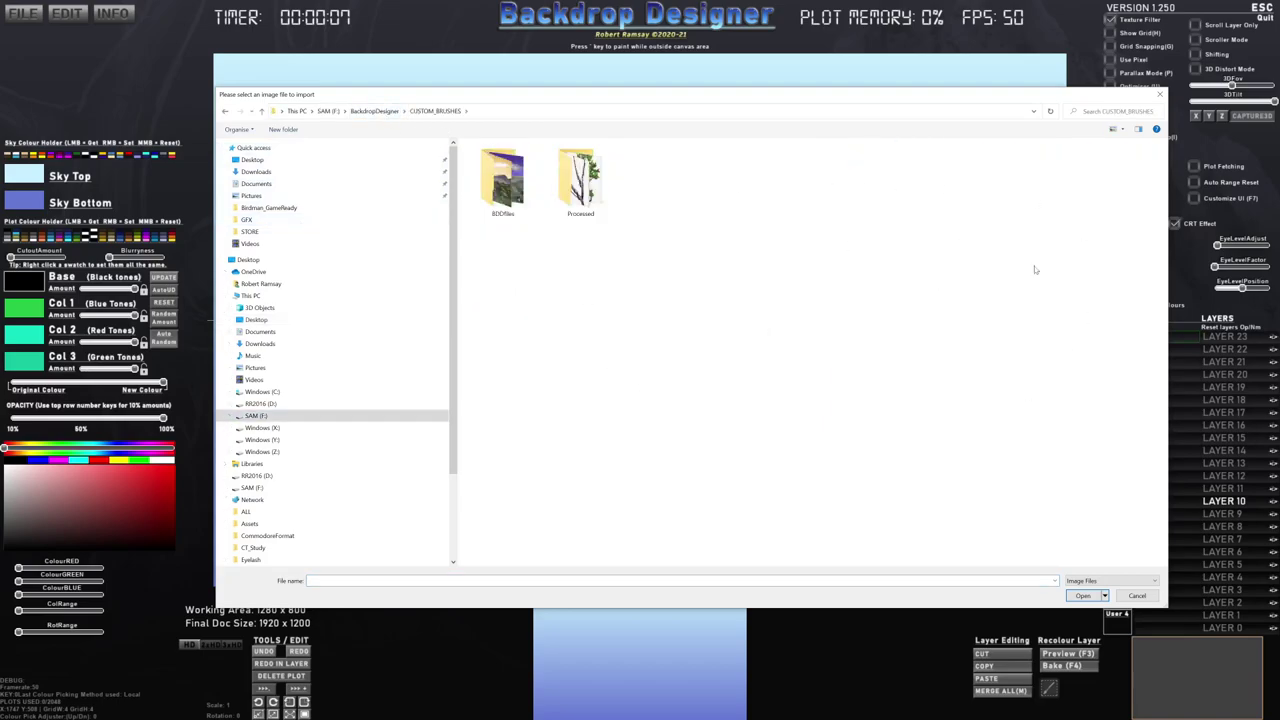
double_click(592, 183)
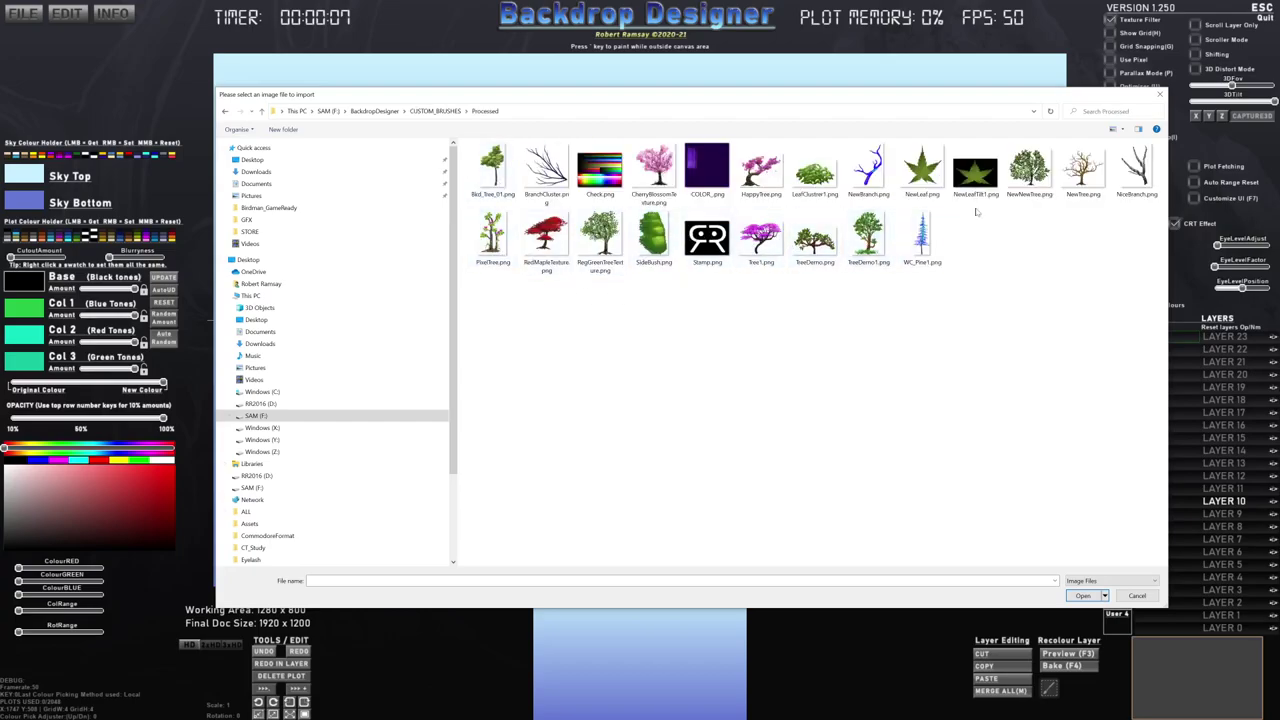
click(865, 253)
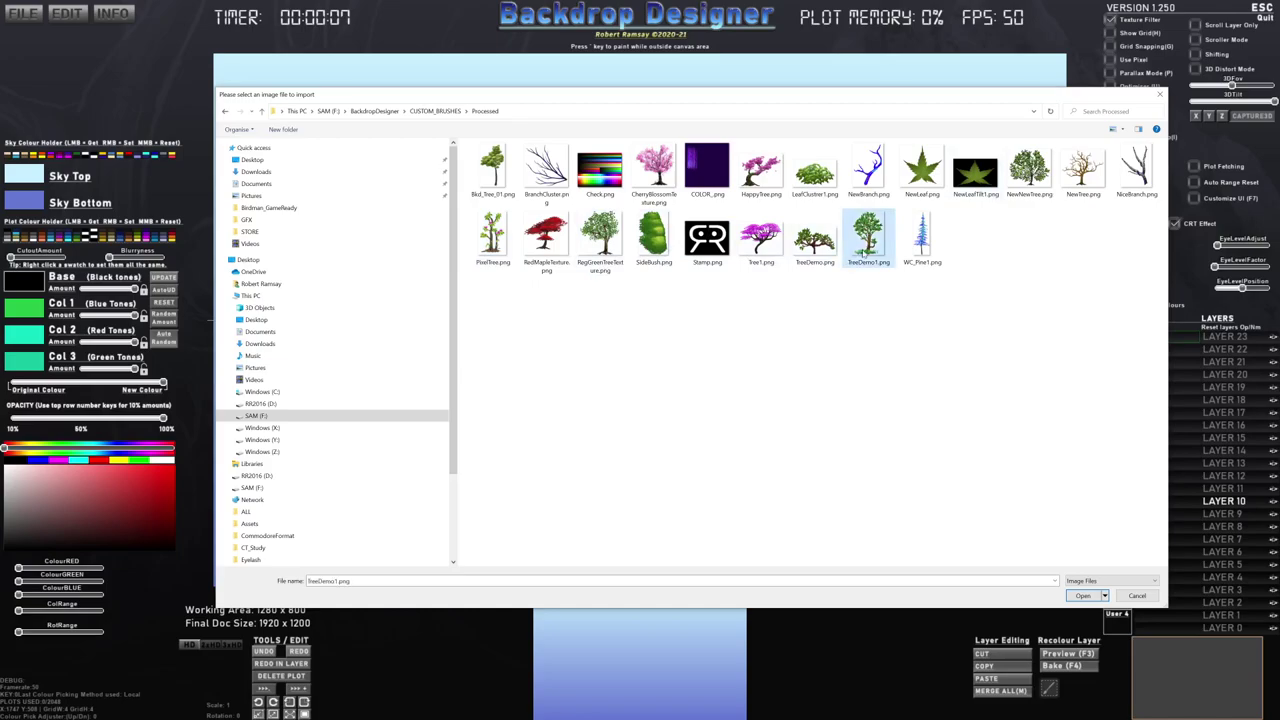
double_click(863, 253)
click(704, 381)
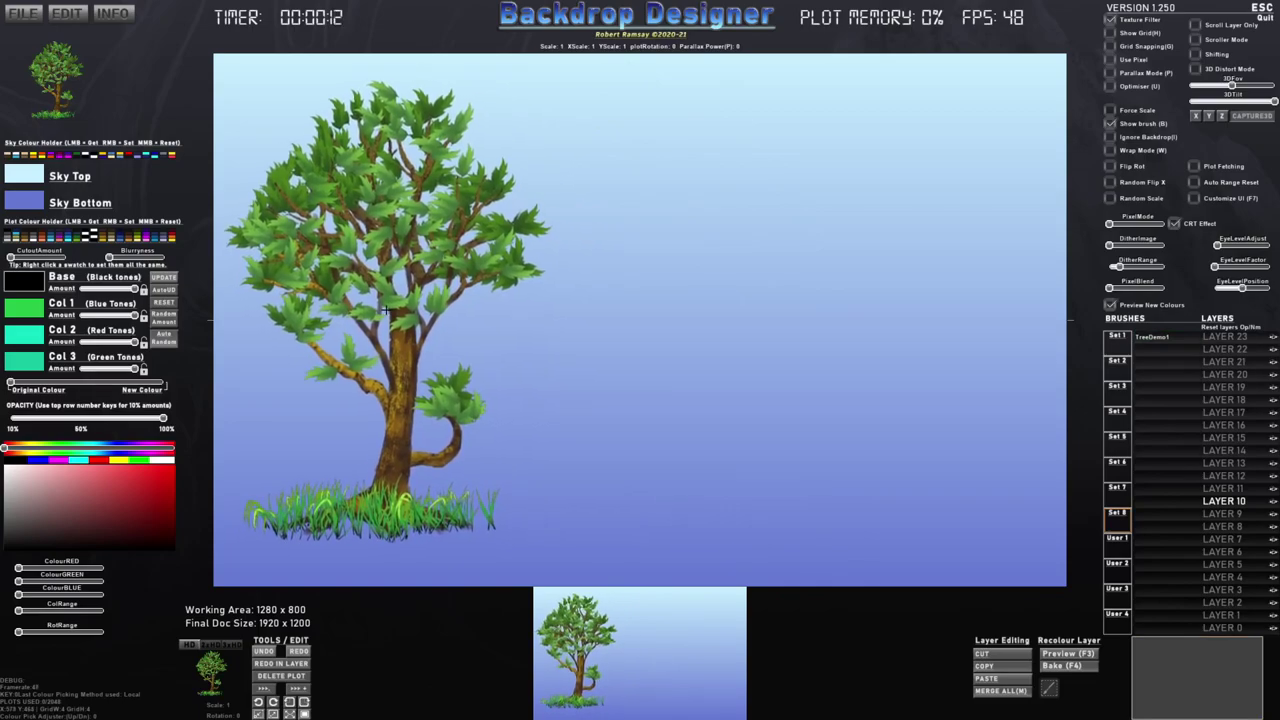
Place two TreeDemo1 trees side by side at scale 1 and enable automatic colour updating of the last stamp.
click(386, 311)
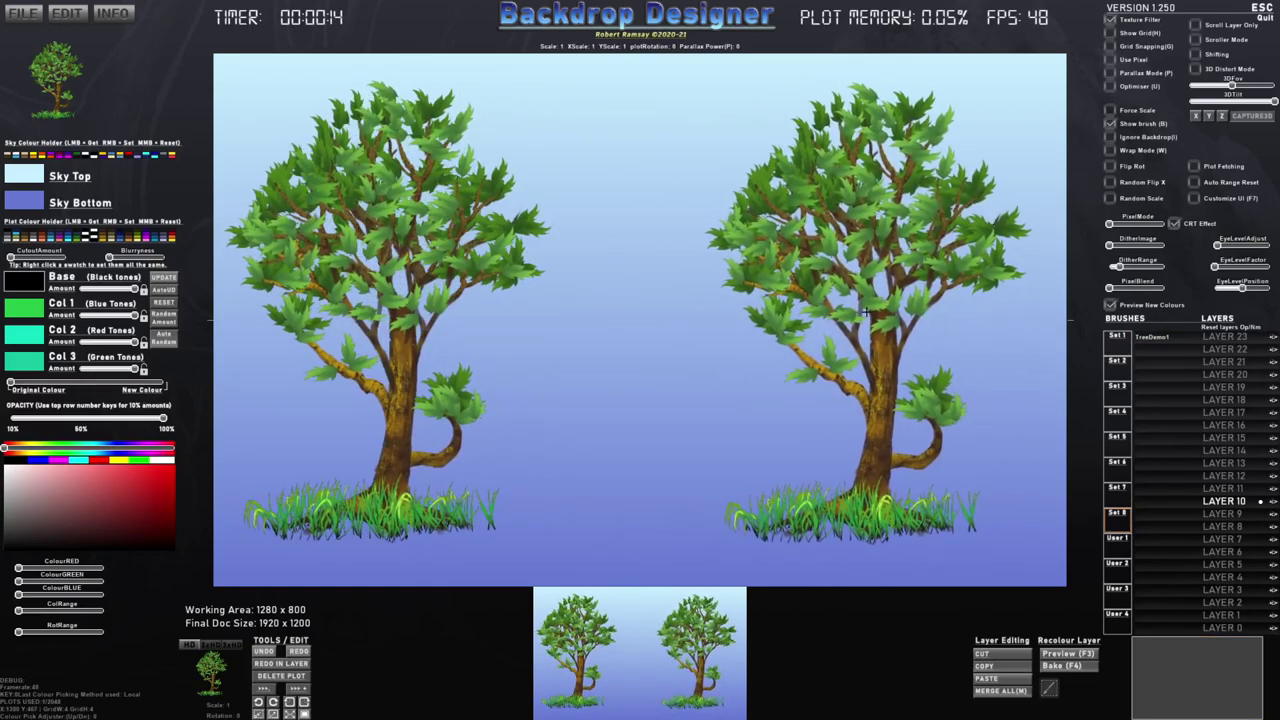
click(720, 315)
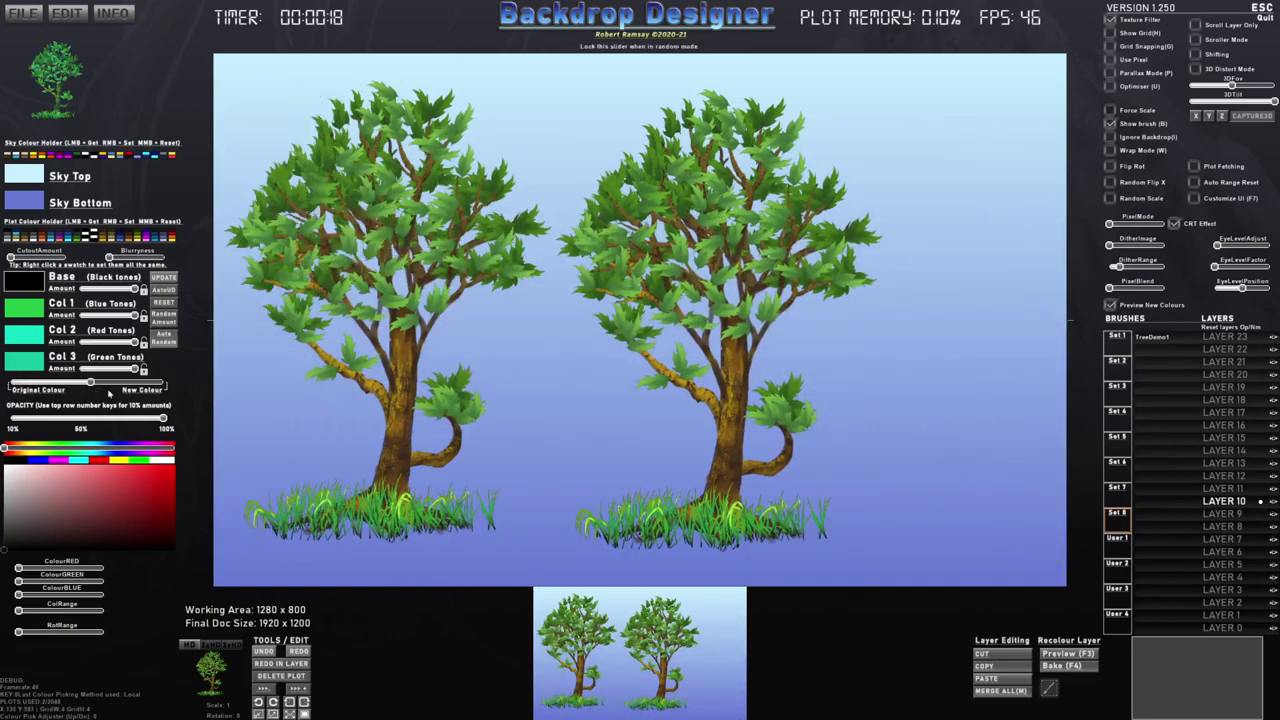
click(168, 293)
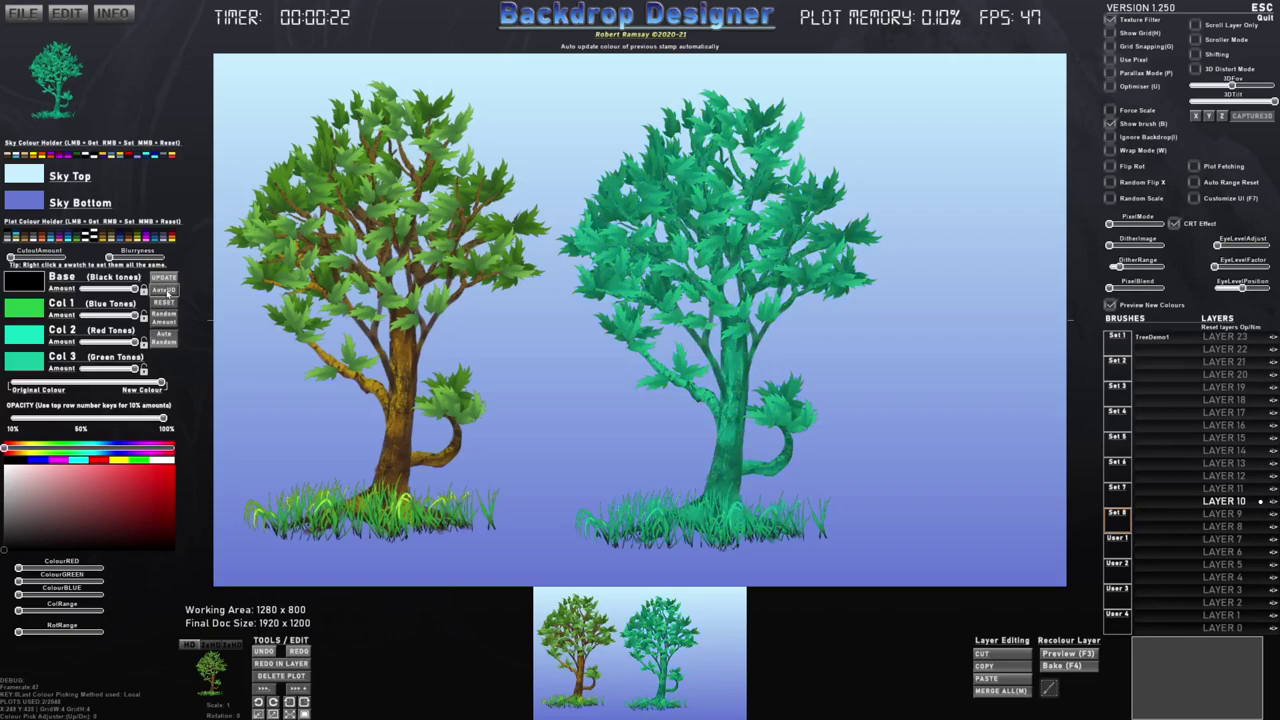
Set Col 1 to dark grey-green and Col 2 to near black, with the blend about halfway between original and new colour.
click(33, 312)
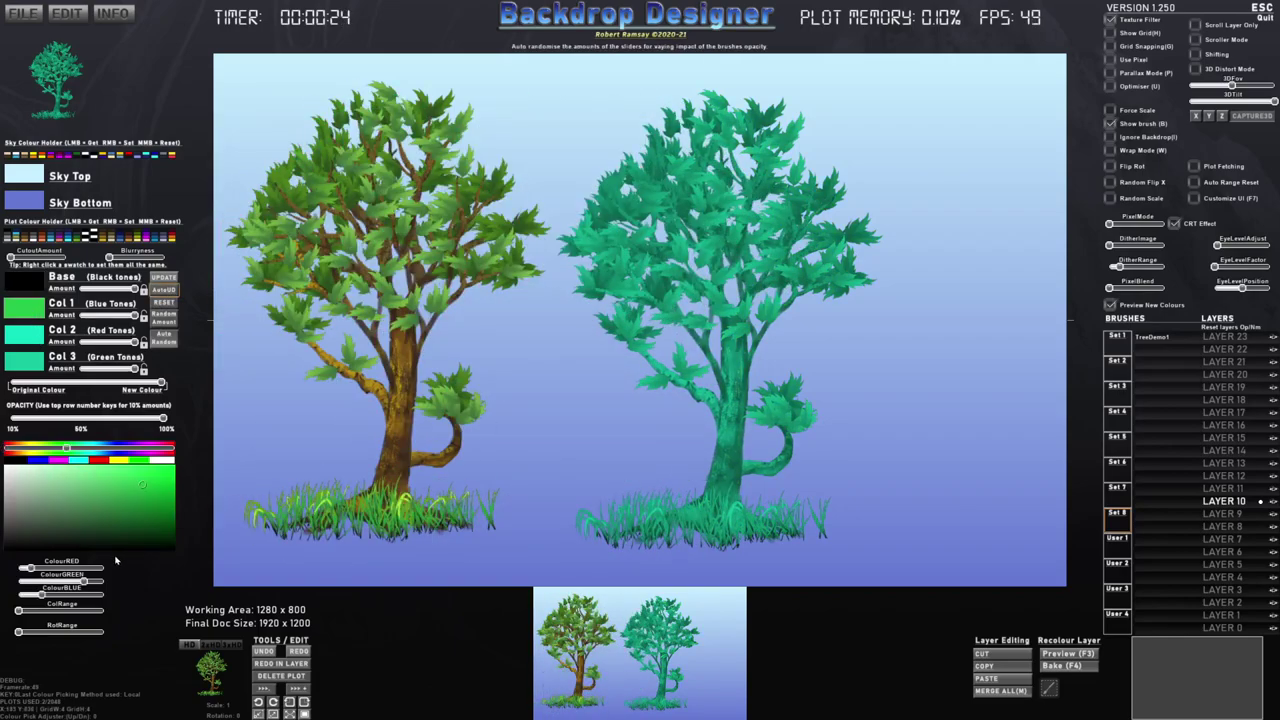
mouse_move(36, 521)
mouse_down()
mouse_move(10, 527)
mouse_move(28, 545)
mouse_up()
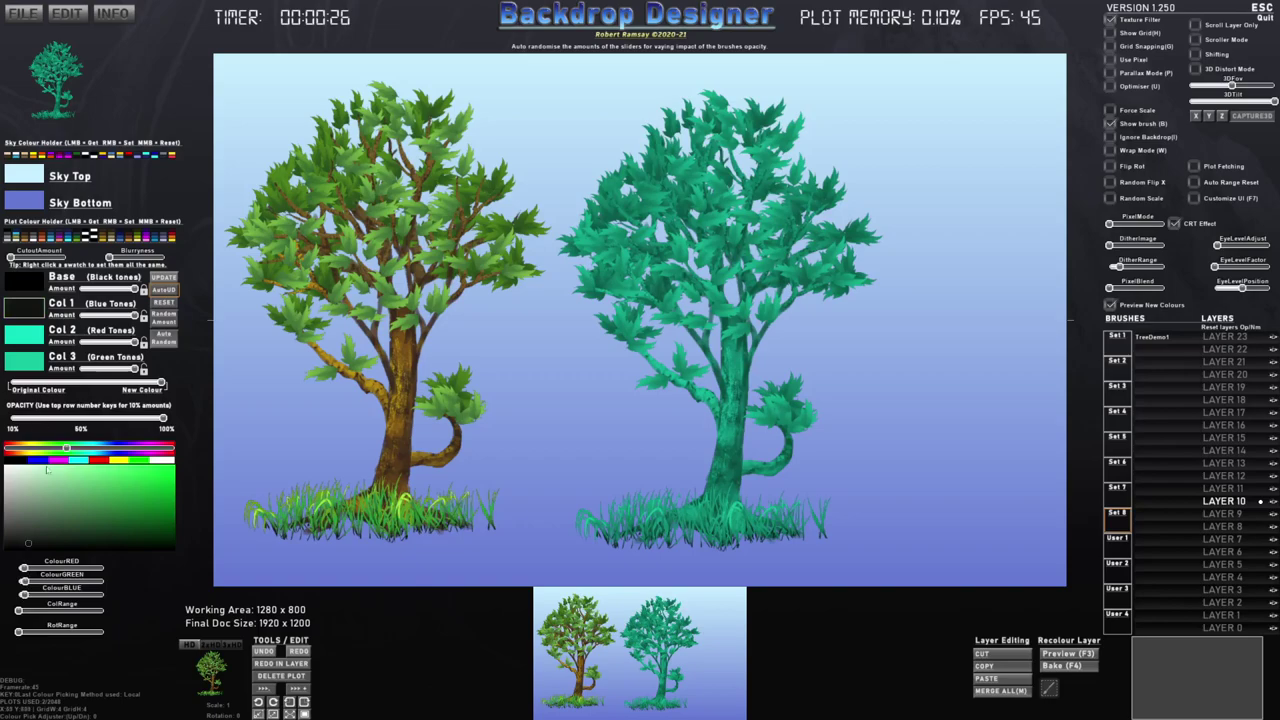
click(38, 527)
click(36, 336)
drag(97, 521, 68, 551)
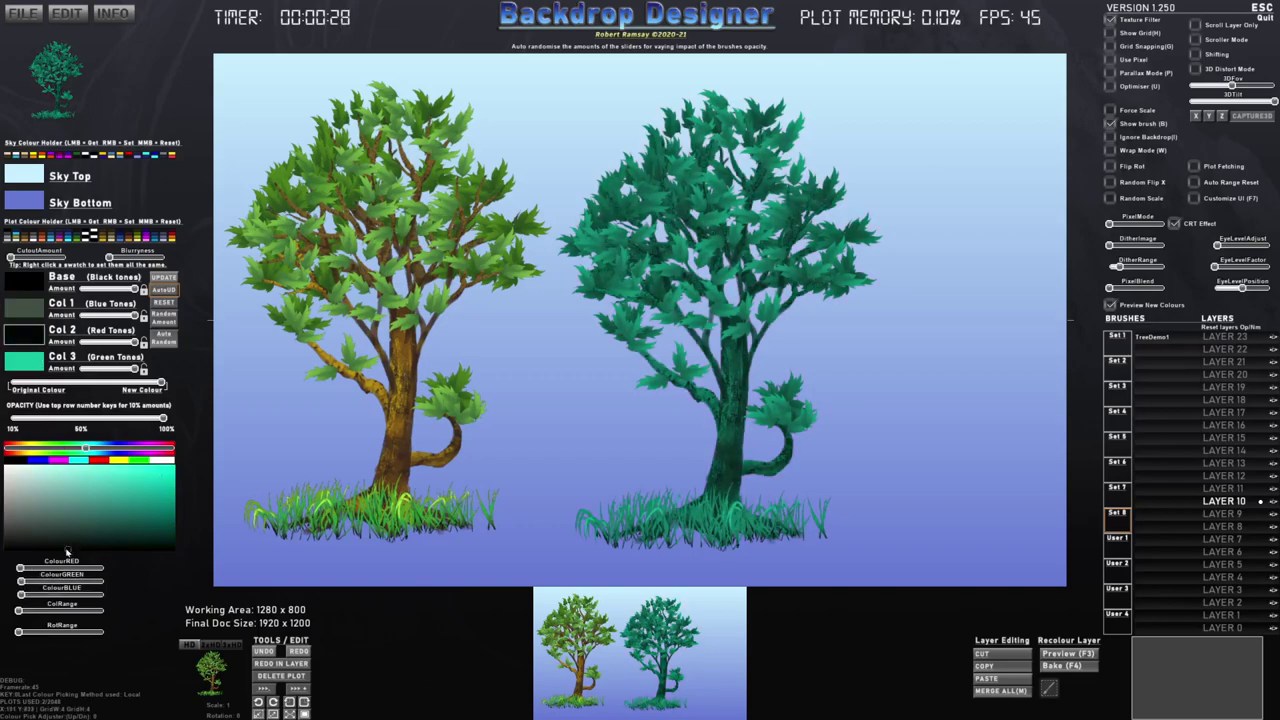
drag(125, 386, 96, 388)
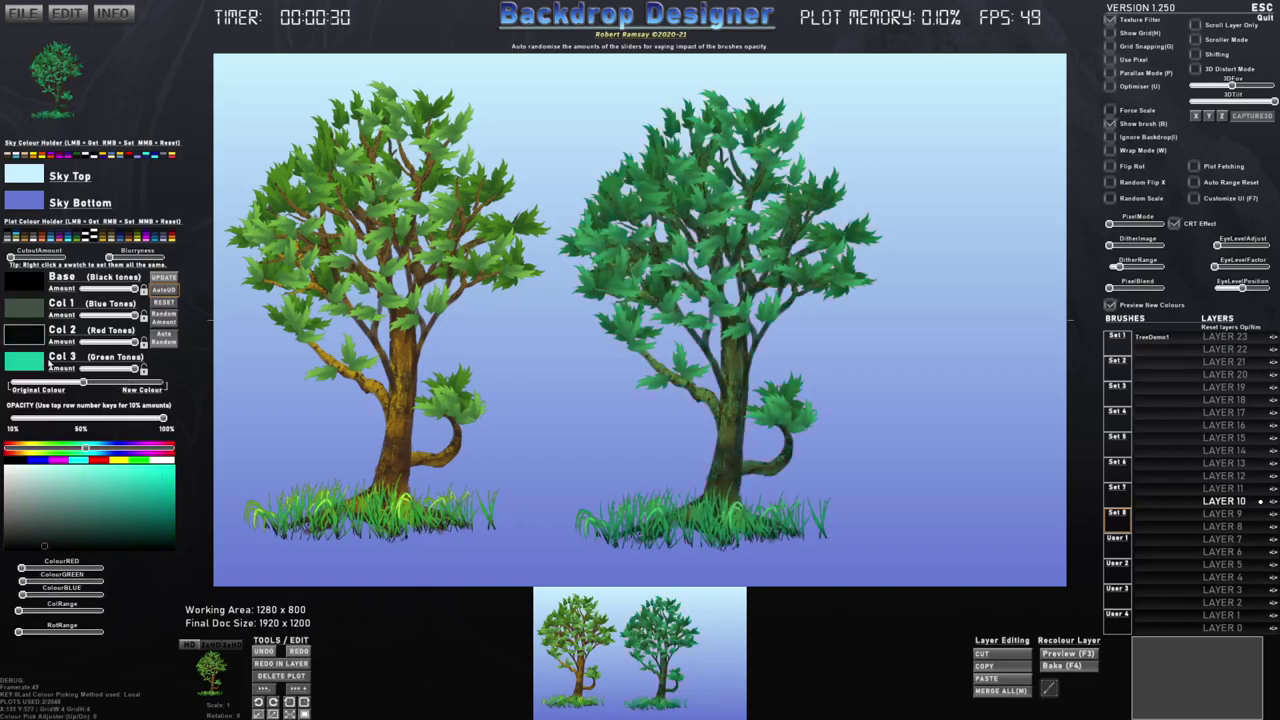
Try a near-white Col 3 for the green tones, and settle on a saturated orange.
click(23, 365)
drag(139, 486, 10, 471)
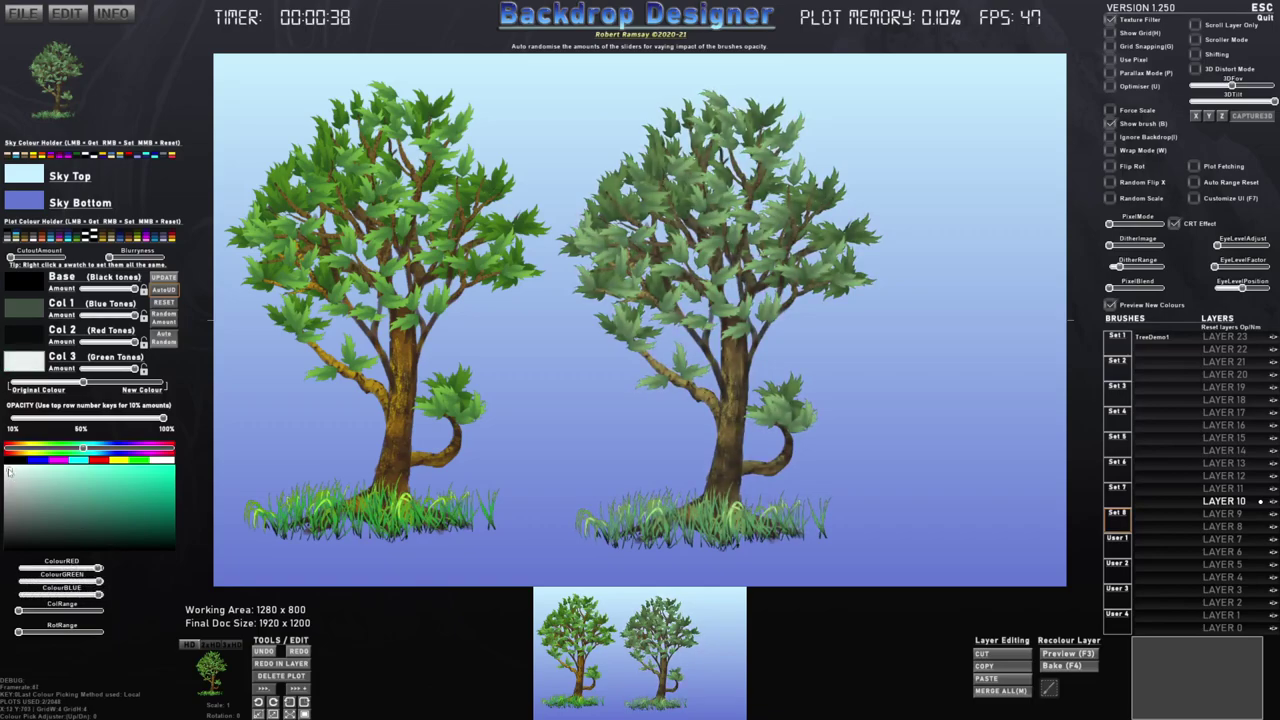
drag(83, 449, 26, 449)
drag(150, 477, 167, 471)
drag(27, 450, 16, 450)
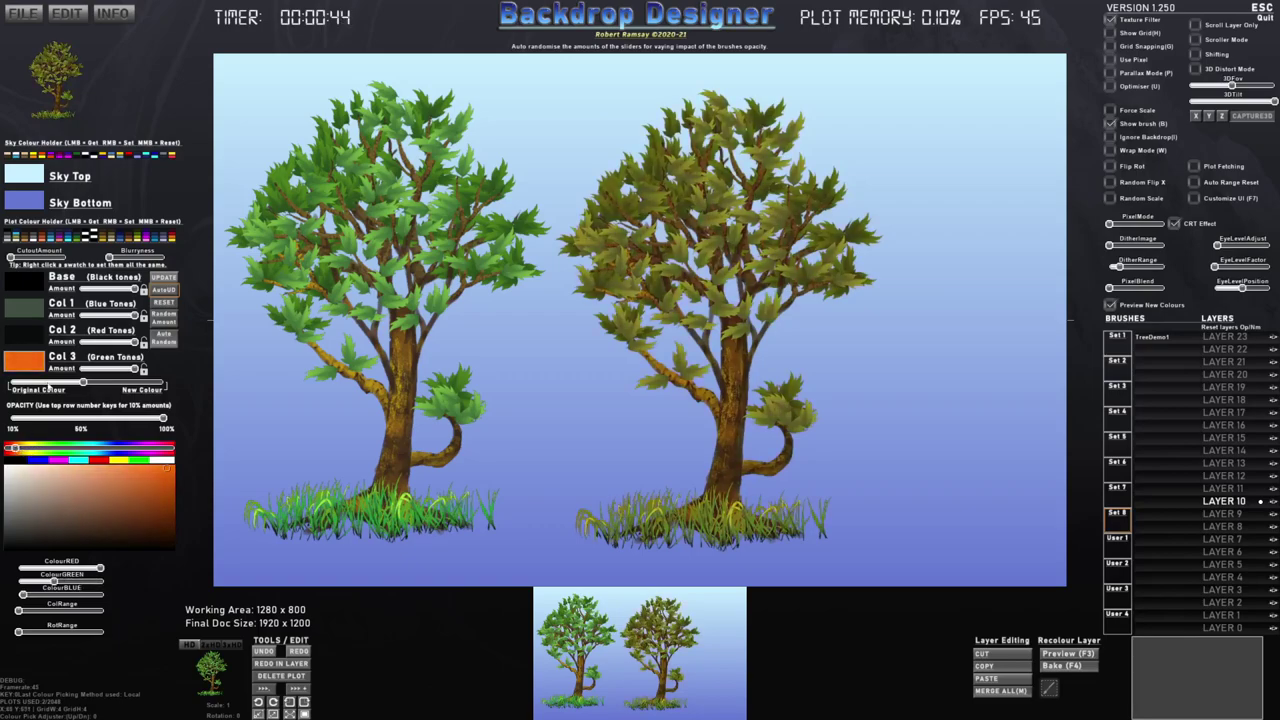
Change Col 1 to a dark green and Col 2 to a deep blue for the tree brush.
click(27, 336)
click(28, 312)
mouse_move(112, 522)
mouse_down()
mouse_move(101, 556)
mouse_move(53, 507)
mouse_move(111, 535)
mouse_up()
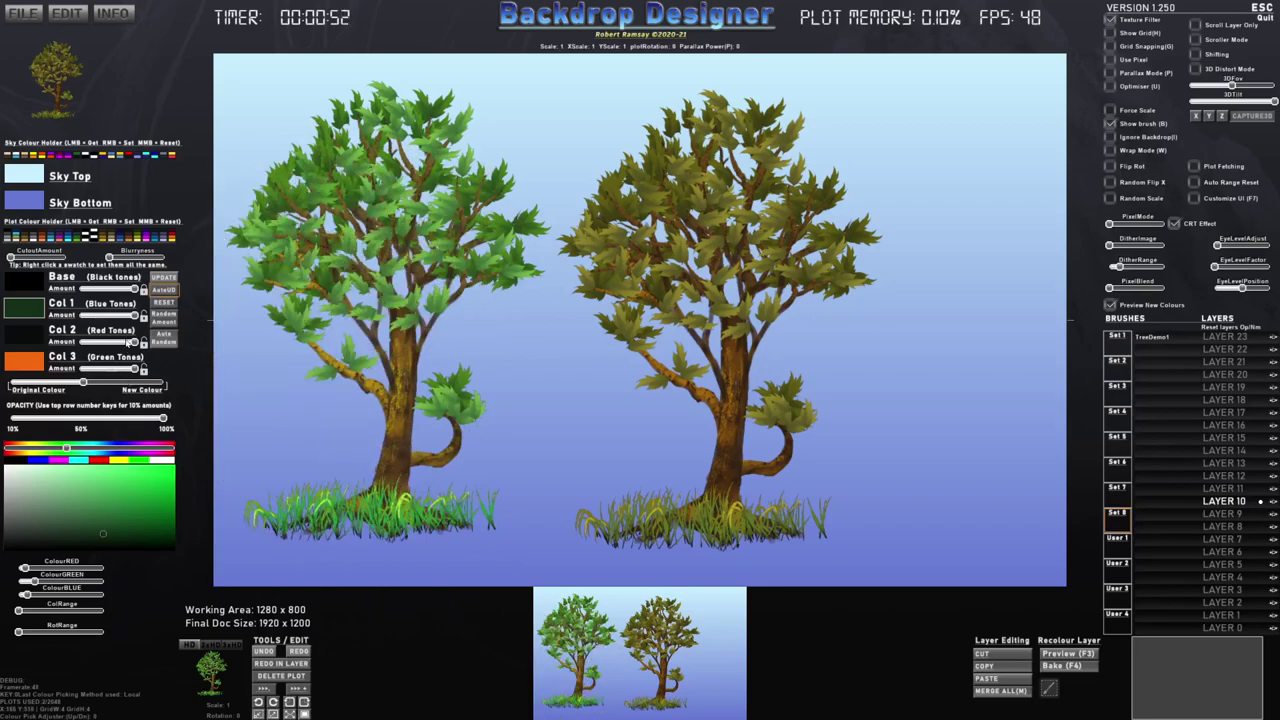
click(39, 343)
mouse_move(133, 525)
mouse_down()
mouse_move(152, 486)
mouse_move(63, 523)
mouse_move(135, 494)
mouse_move(85, 512)
mouse_up()
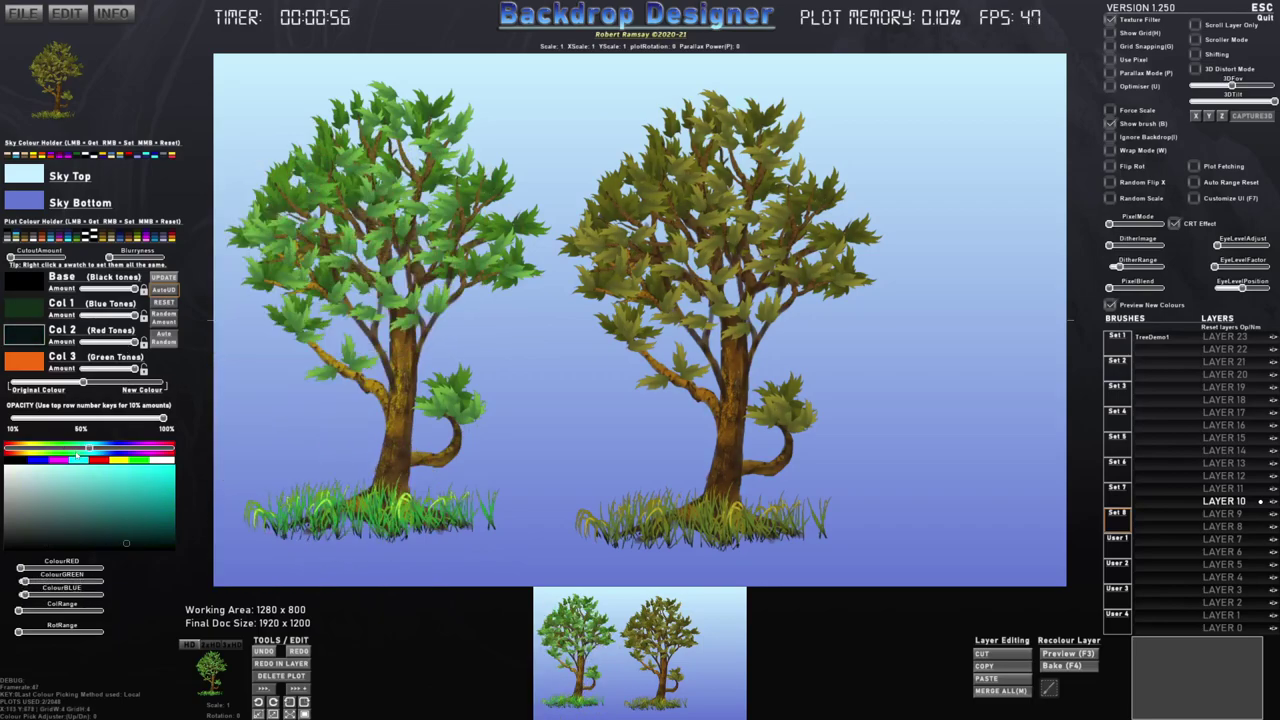
drag(89, 449, 112, 449)
drag(134, 505, 147, 492)
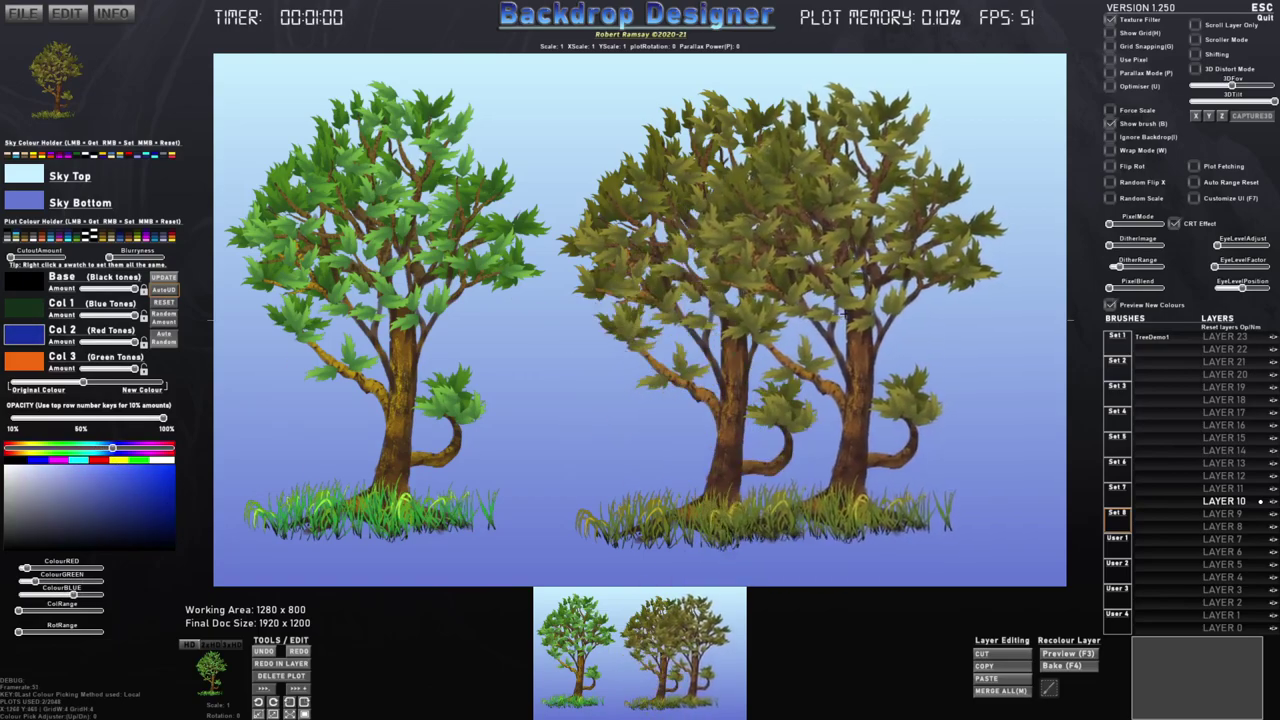
Place two more recoloured trees at reduced brush scale, one on each side of the second tree.
scroll(885, 339, down, 3)
scroll(885, 350, down, 2)
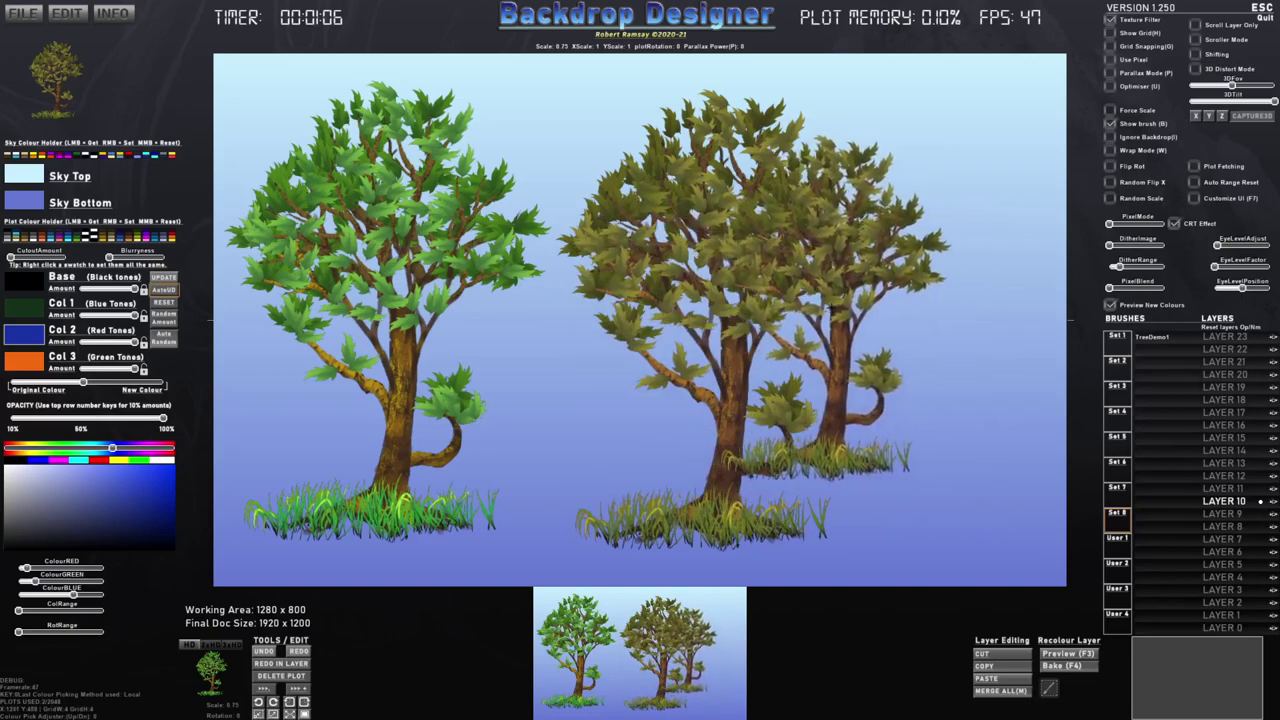
click(1113, 22)
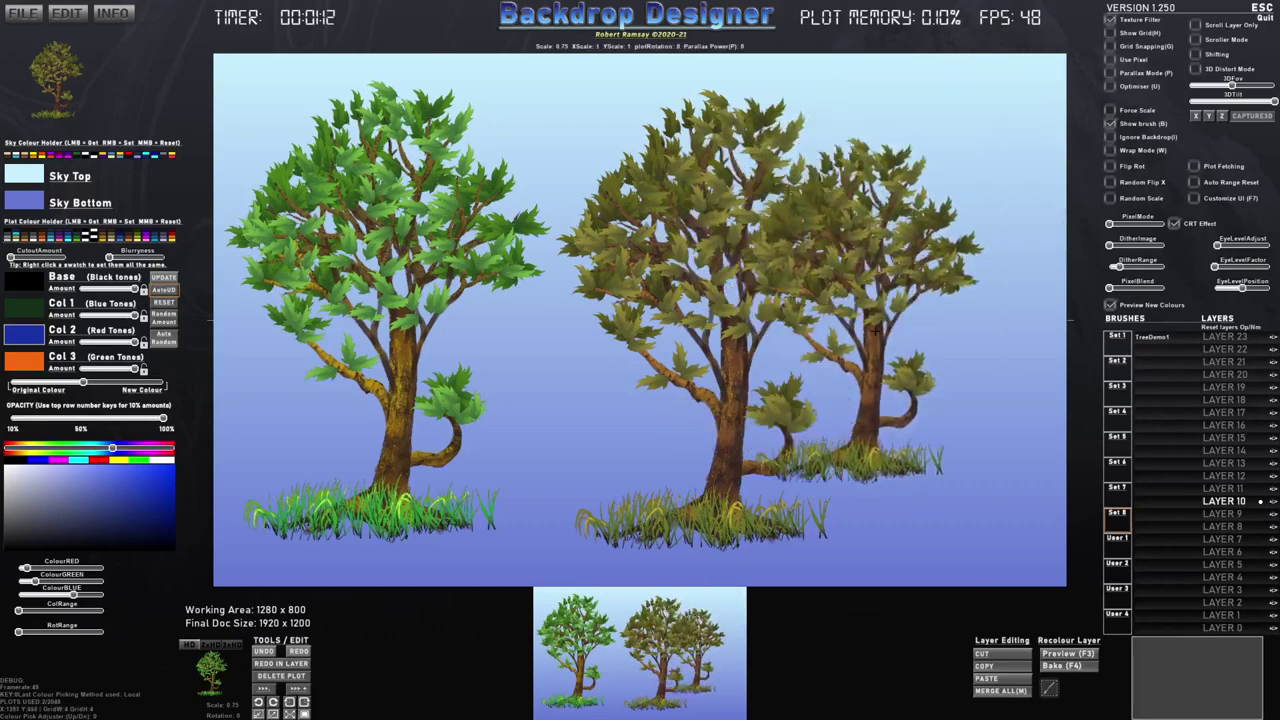
scroll(880, 342, up, 8)
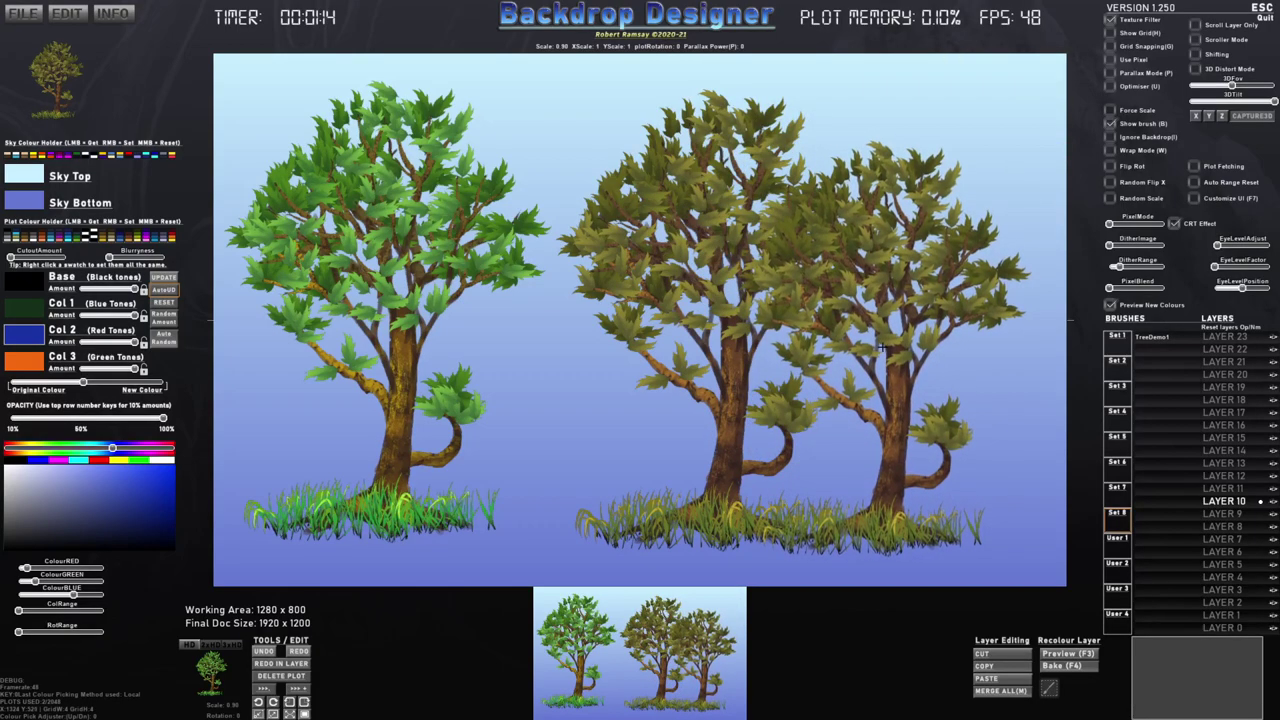
click(882, 348)
scroll(600, 358, down, 4)
click(600, 359)
scroll(798, 350, down, 4)
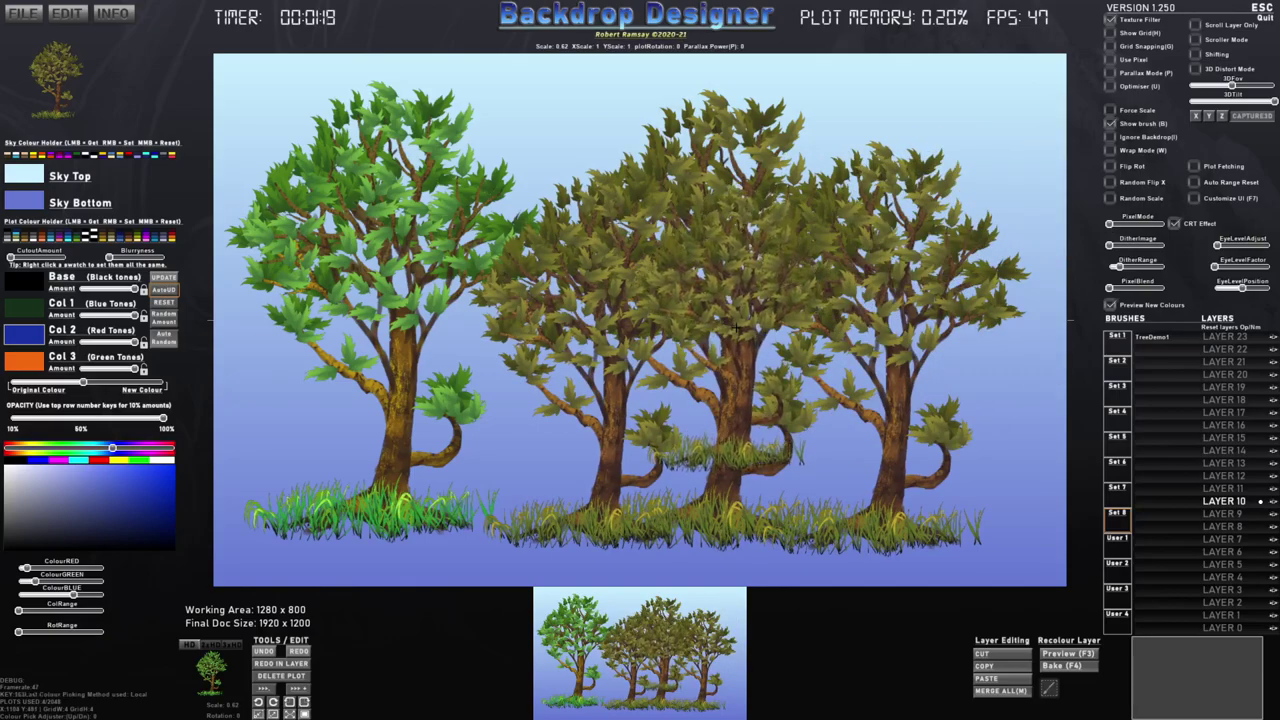
Clear all placed trees and place a single recoloured tree at scale 0.80 in the middle of the canvas.
key(Delete)
click(589, 364)
scroll(627, 331, up, 4)
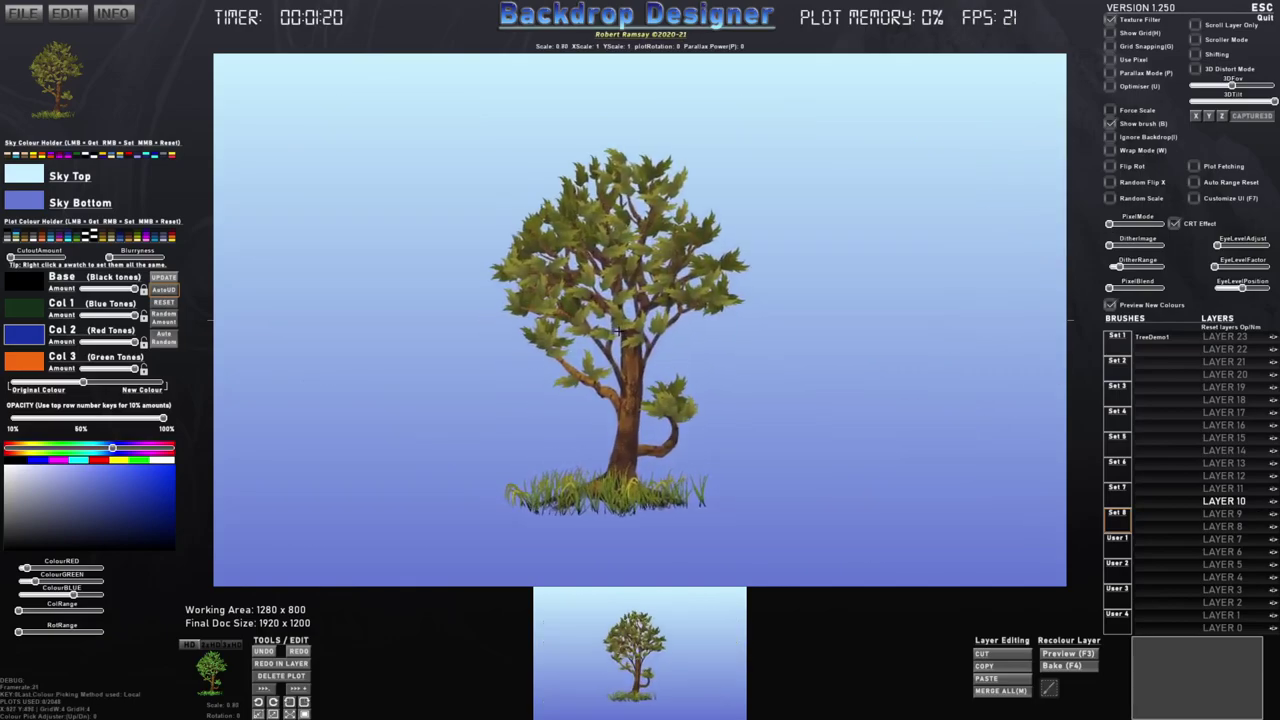
click(628, 329)
Switch the pixel mode to SEGA_MS at 256x192px.
click(1114, 224)
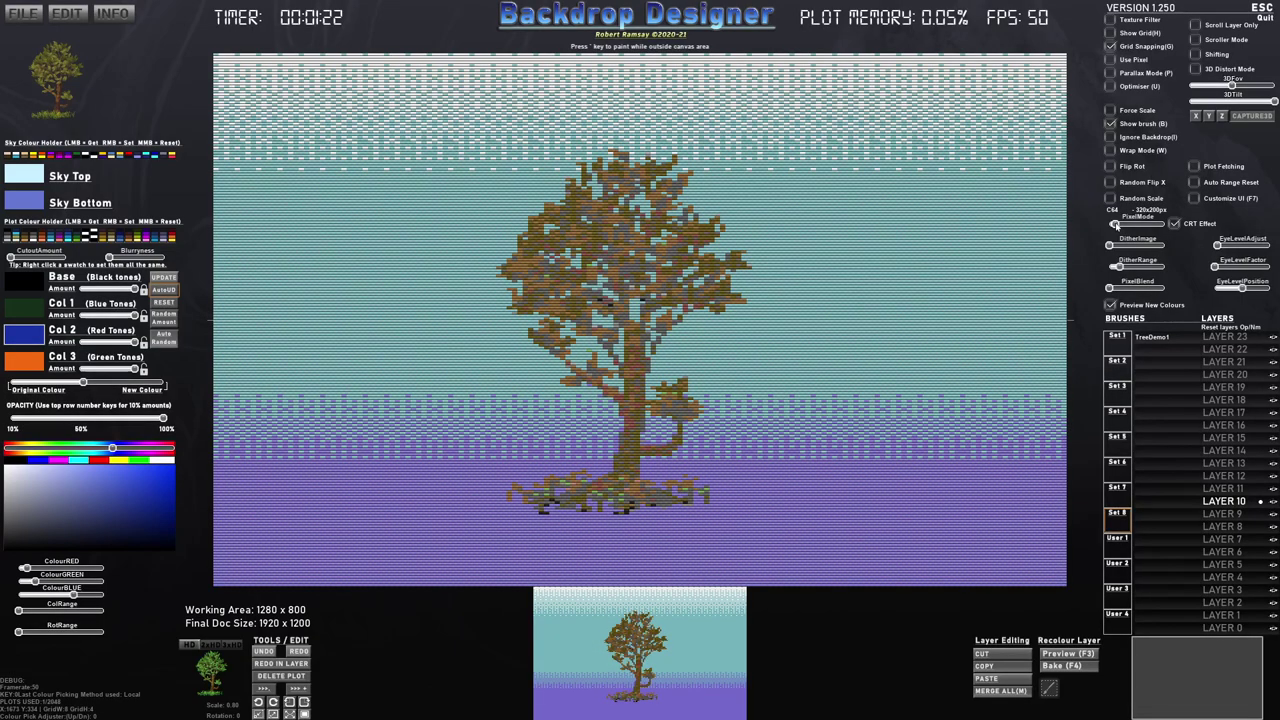
drag(1121, 226, 1133, 231)
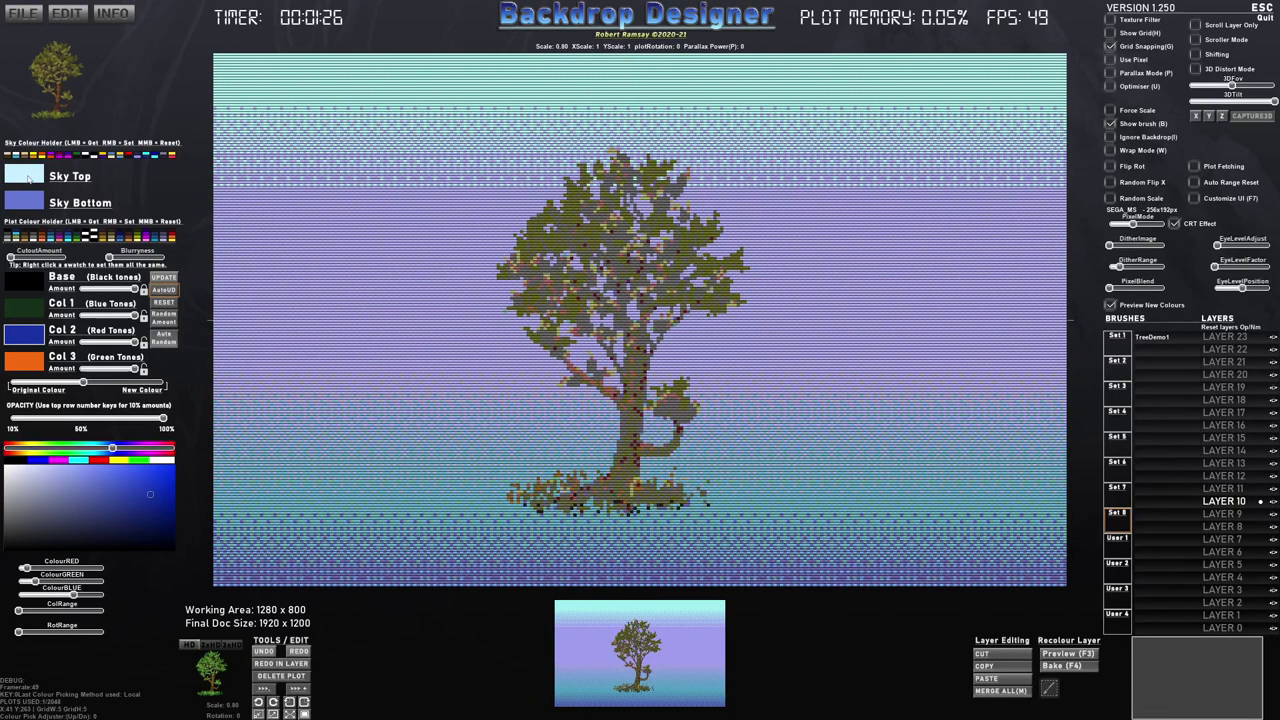
Set both the top and bottom sky colours to black and turn off the CRT effect.
click(28, 178)
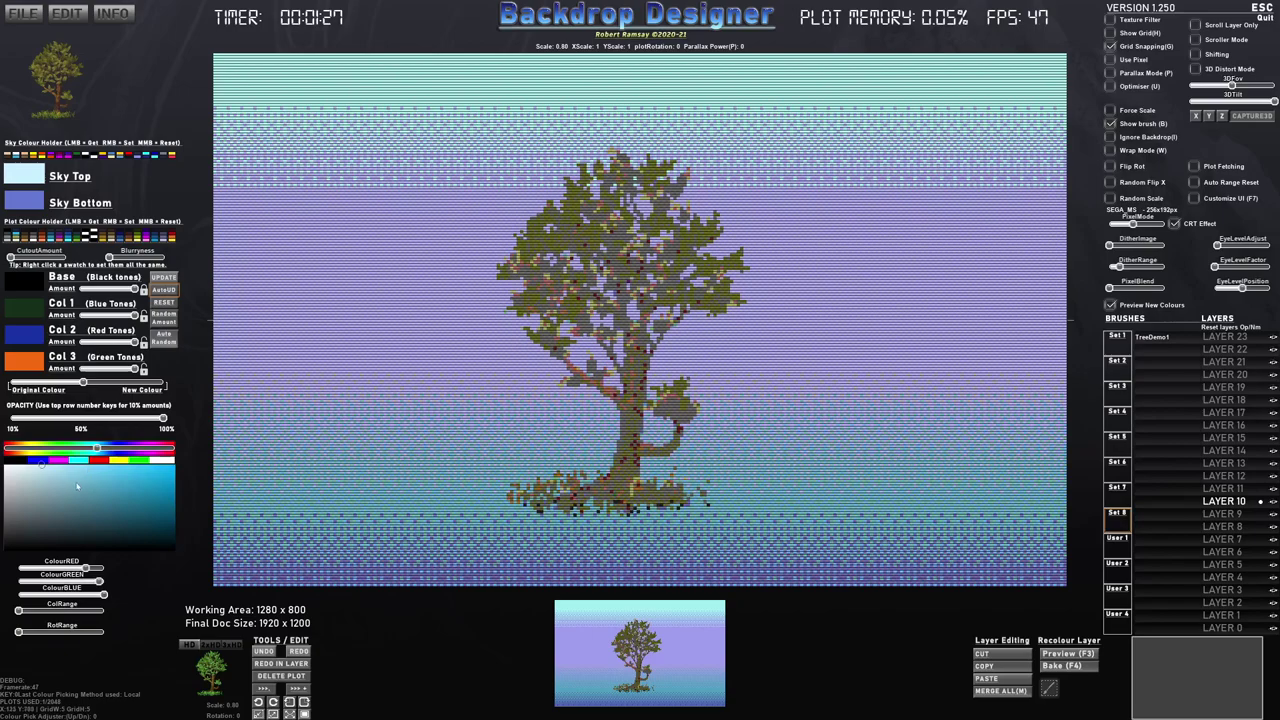
right_click(16, 461)
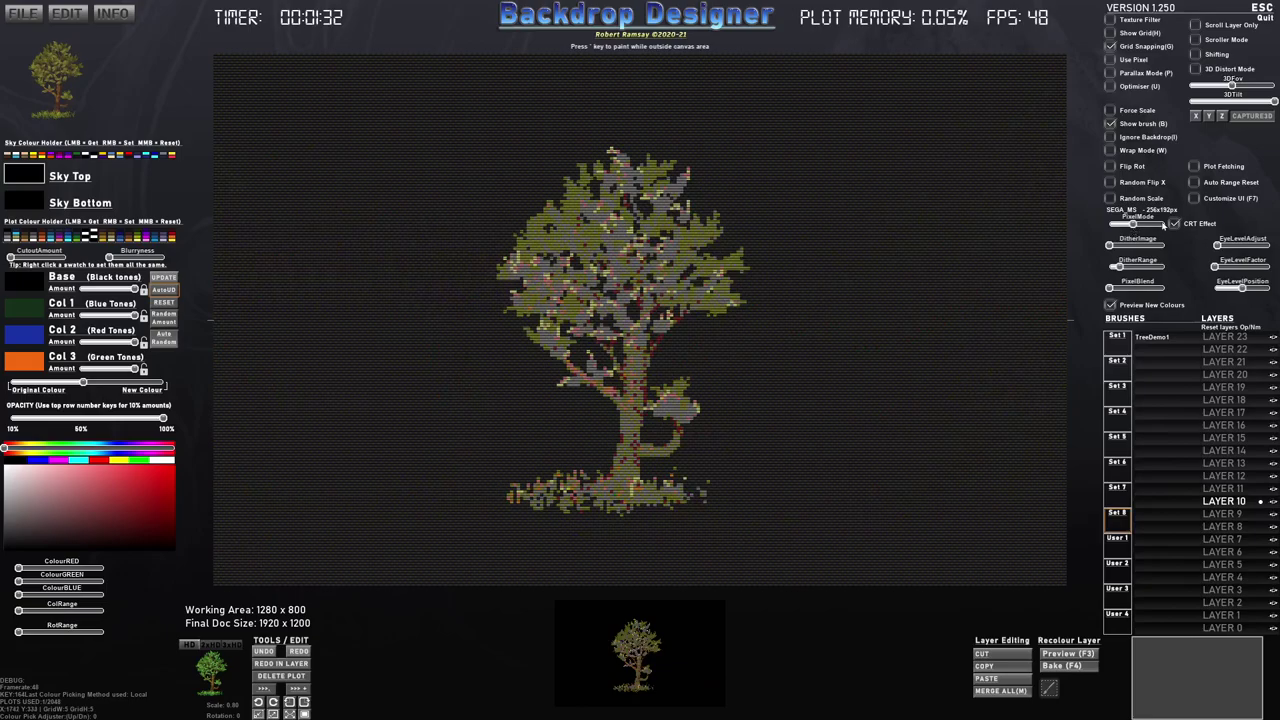
click(1173, 224)
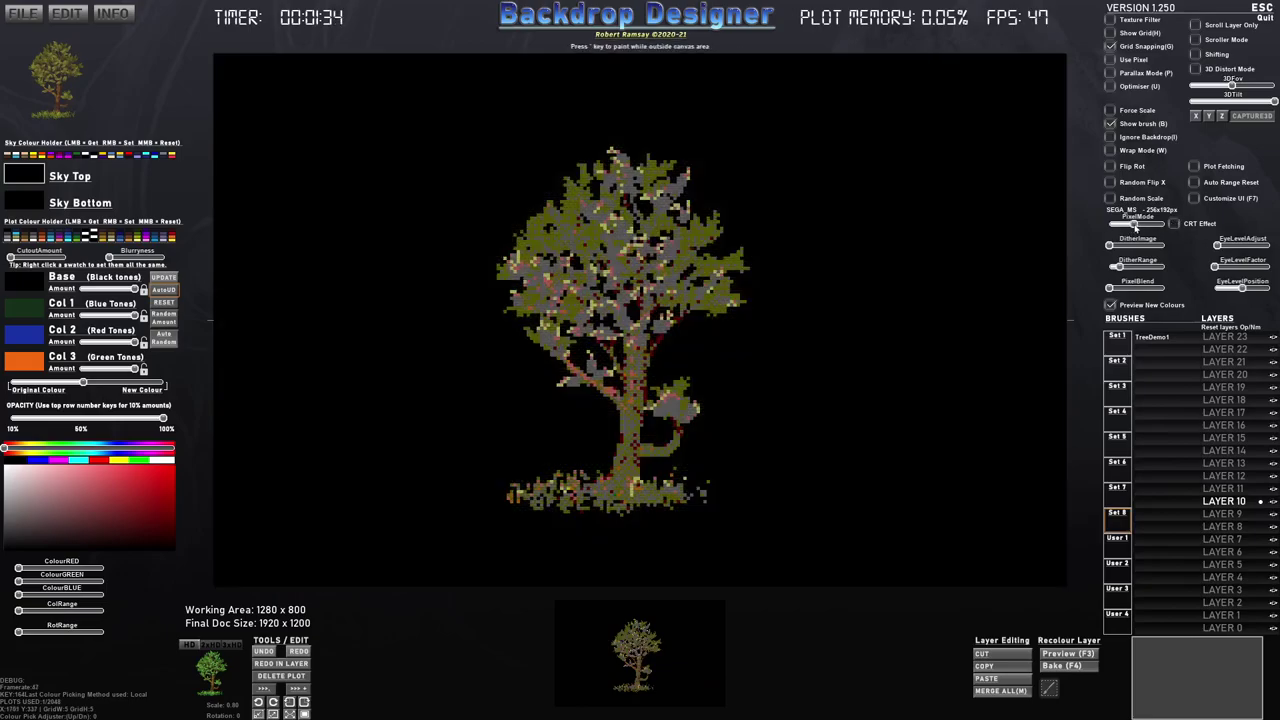
Switch the pixel mode to 48 Colour at 640x400px and raise the pixel blend to over half.
drag(1134, 227, 1120, 268)
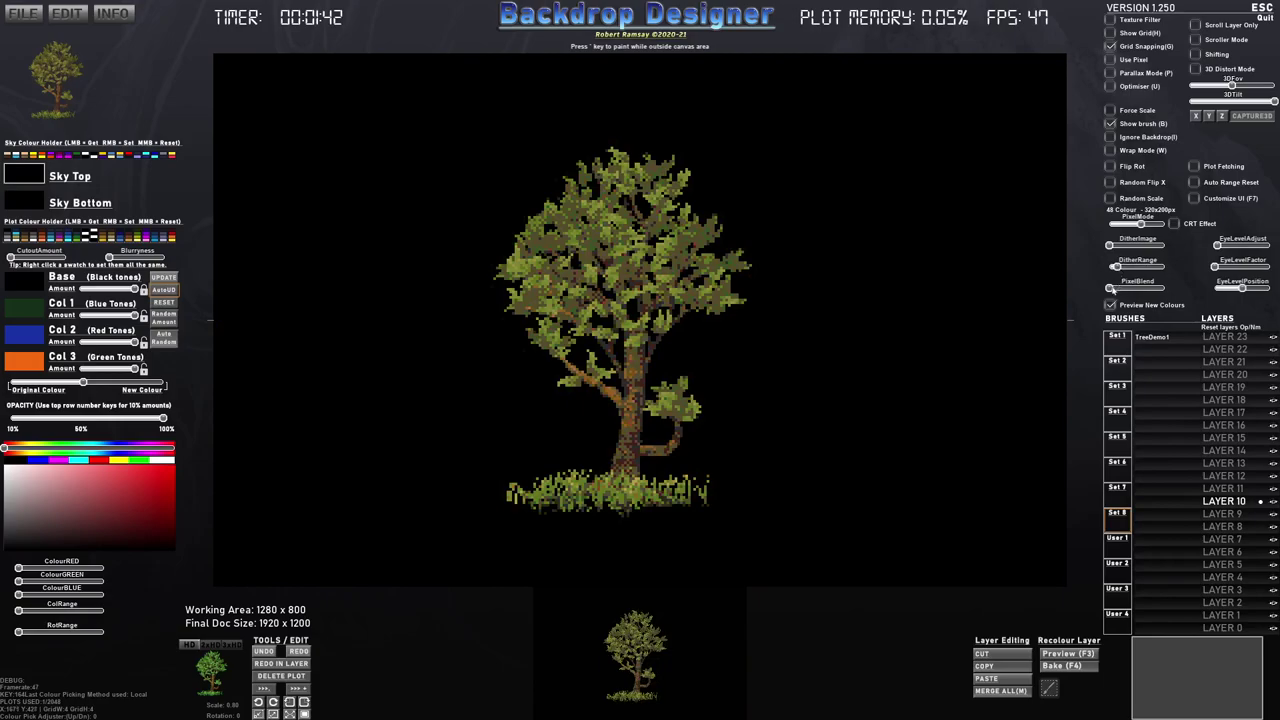
mouse_move(1141, 291)
mouse_down()
mouse_move(1170, 289)
mouse_move(1153, 290)
mouse_up()
drag(1146, 228, 1155, 230)
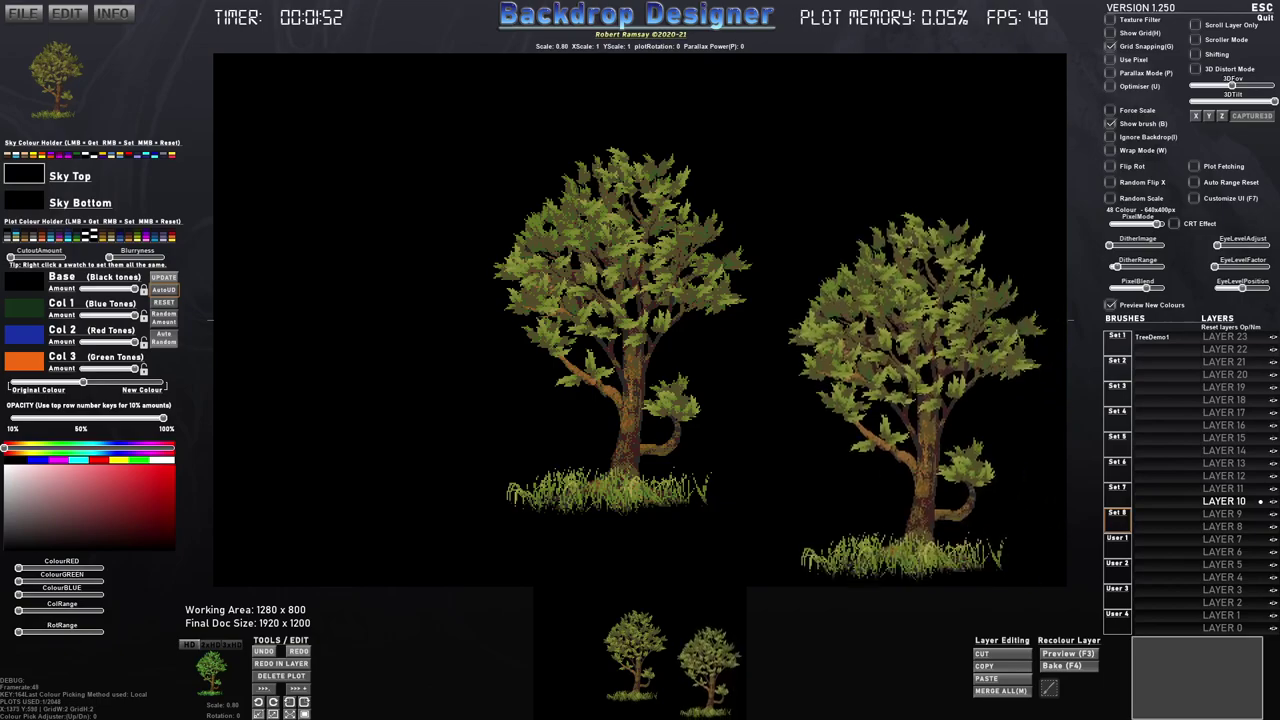
Reduce the brush scale to 0.32 and export the merged pixelled image to the Desktop as PixelTree.
scroll(911, 402, down, 10)
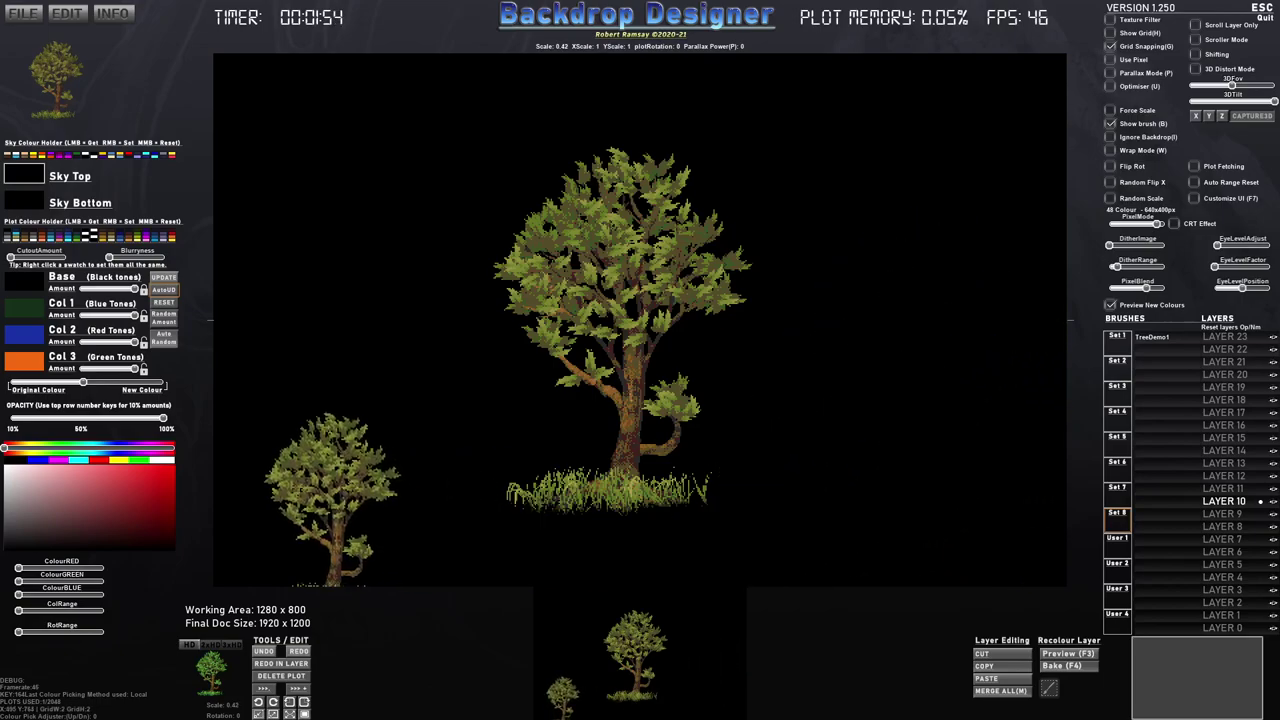
scroll(332, 511, down, 4)
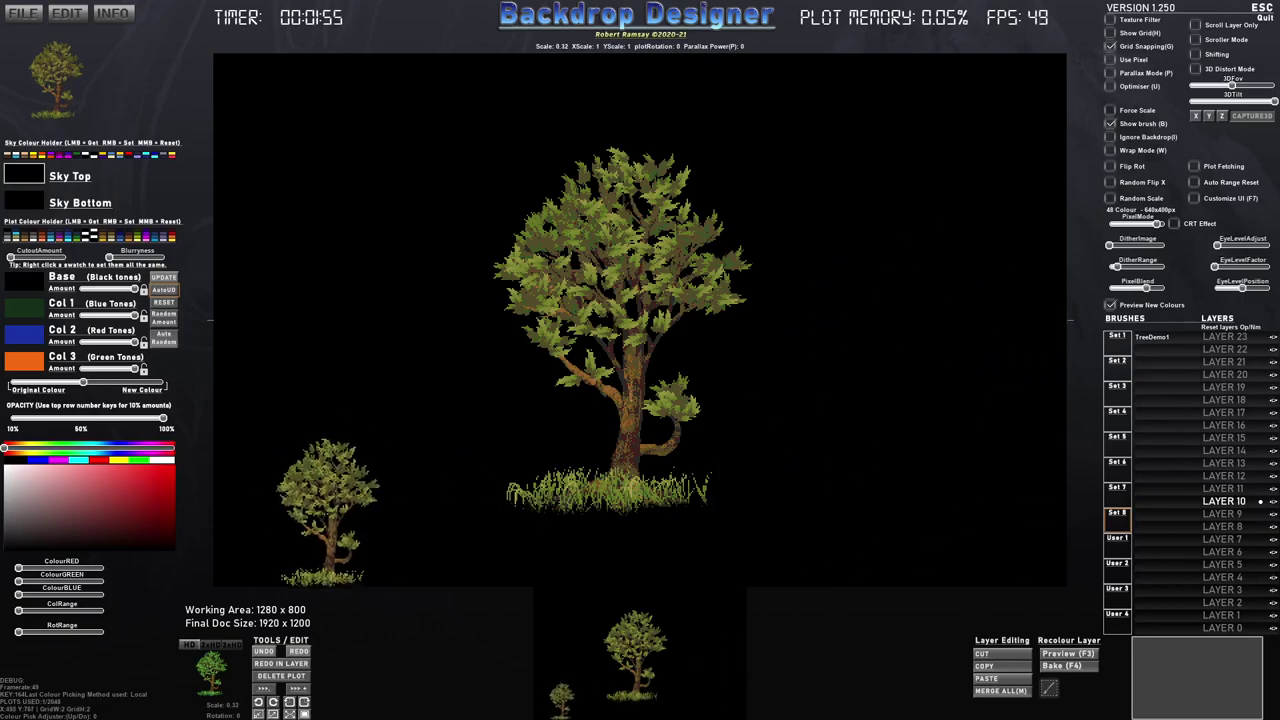
click(23, 18)
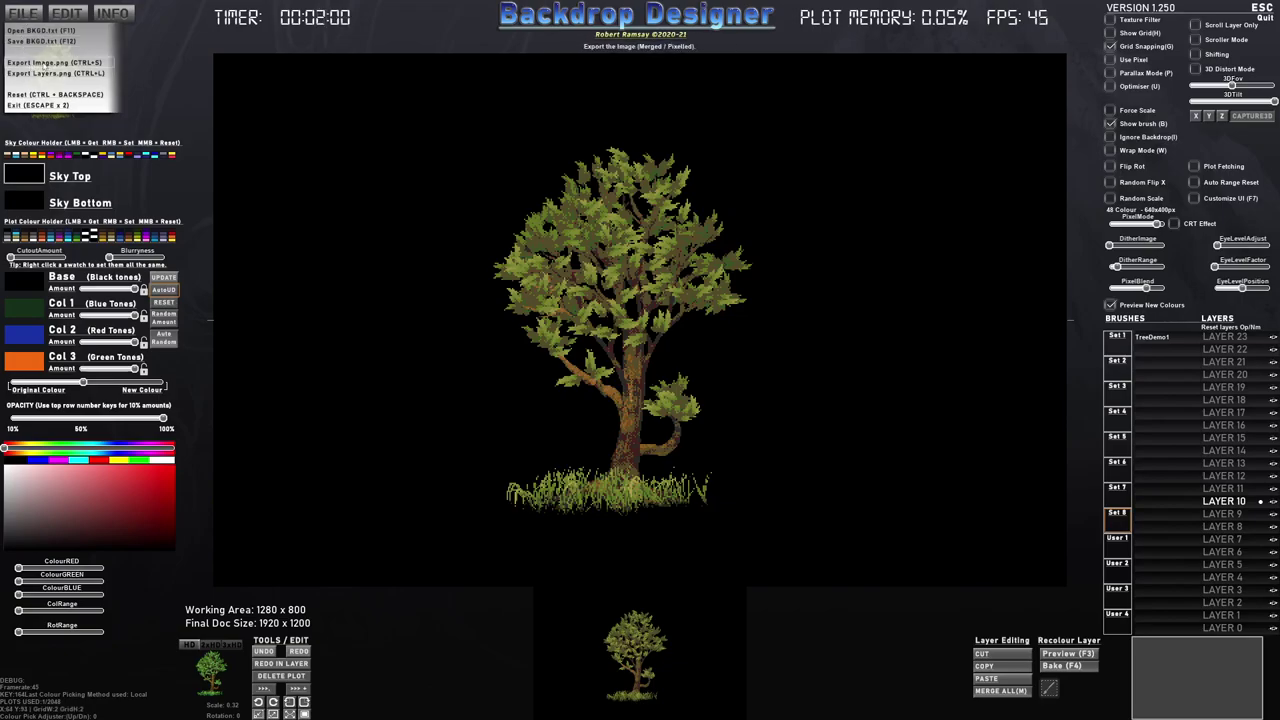
click(44, 63)
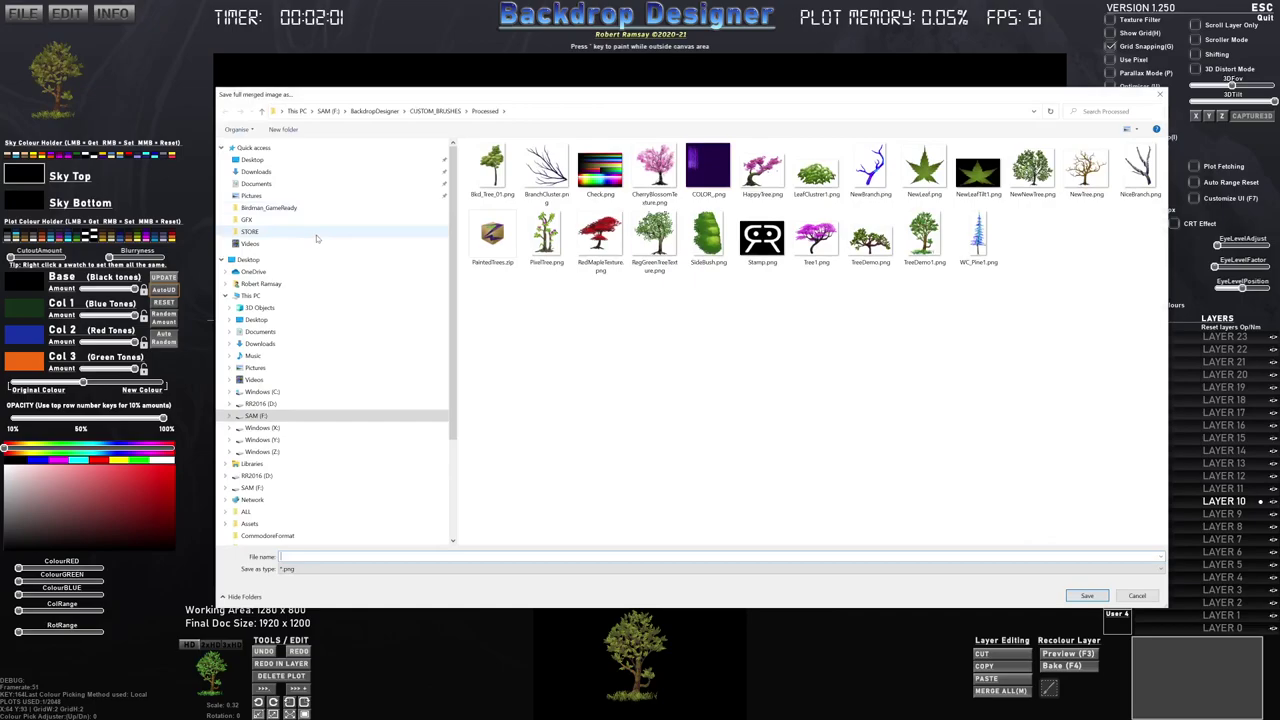
click(262, 162)
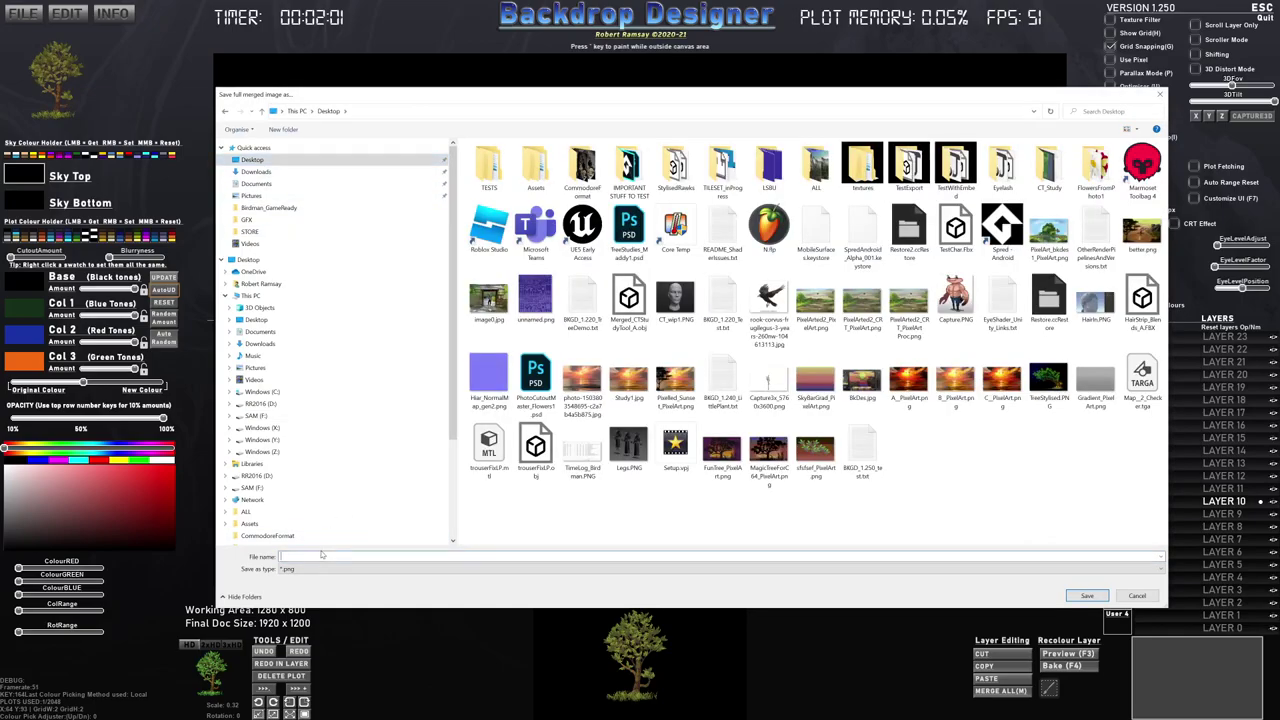
text(PixelTree)
key(Return)
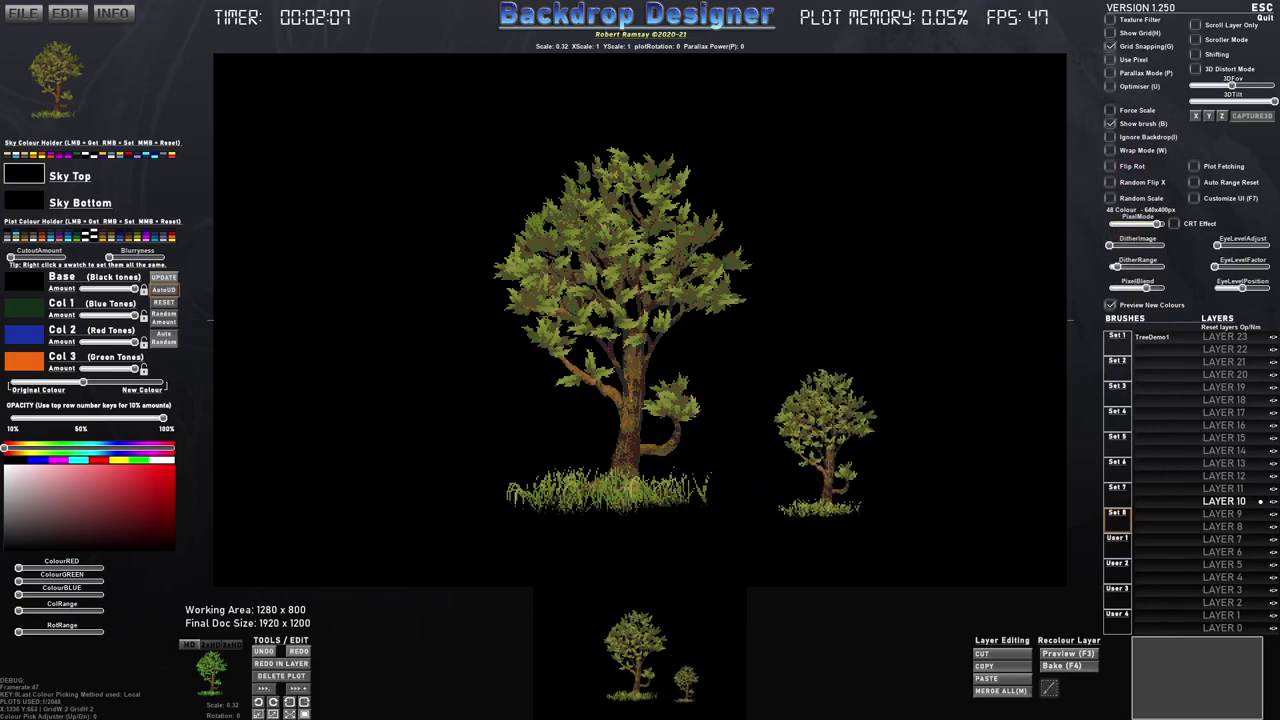
Import PixelTree_PixelArt.png from the Desktop as a new brush and clear all plots from the canvas.
click(1162, 354)
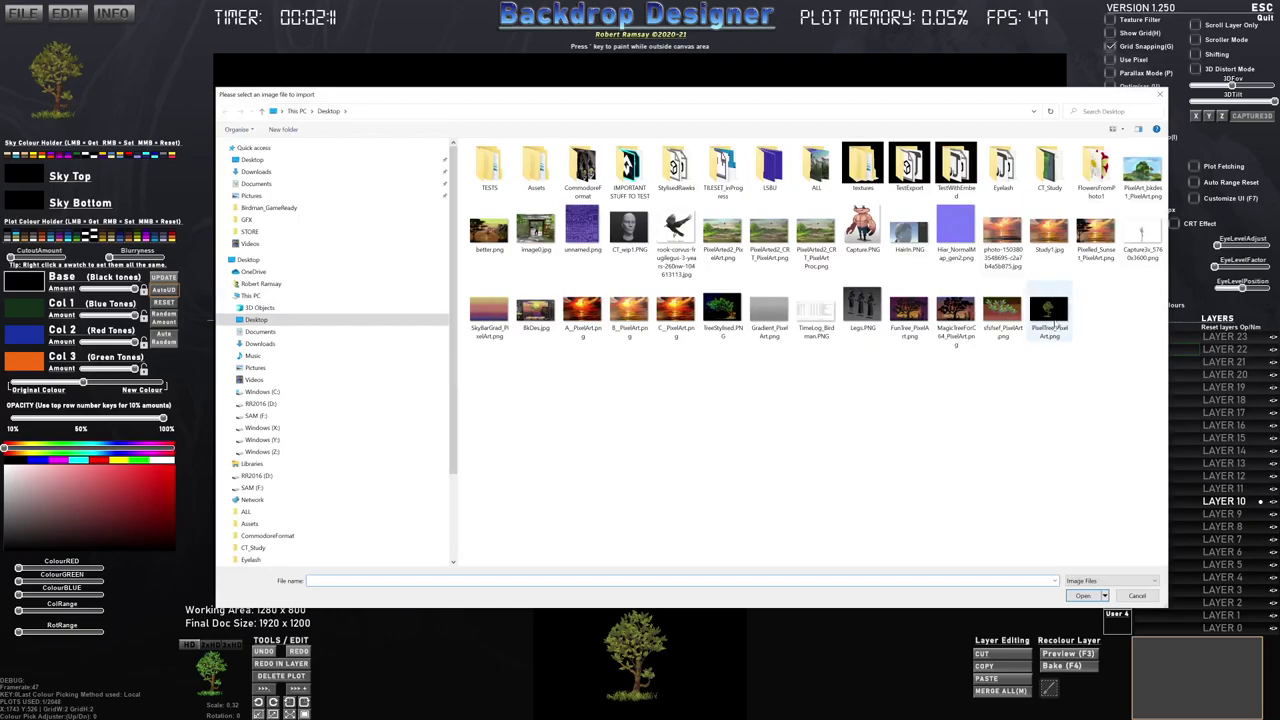
double_click(1048, 310)
click(682, 385)
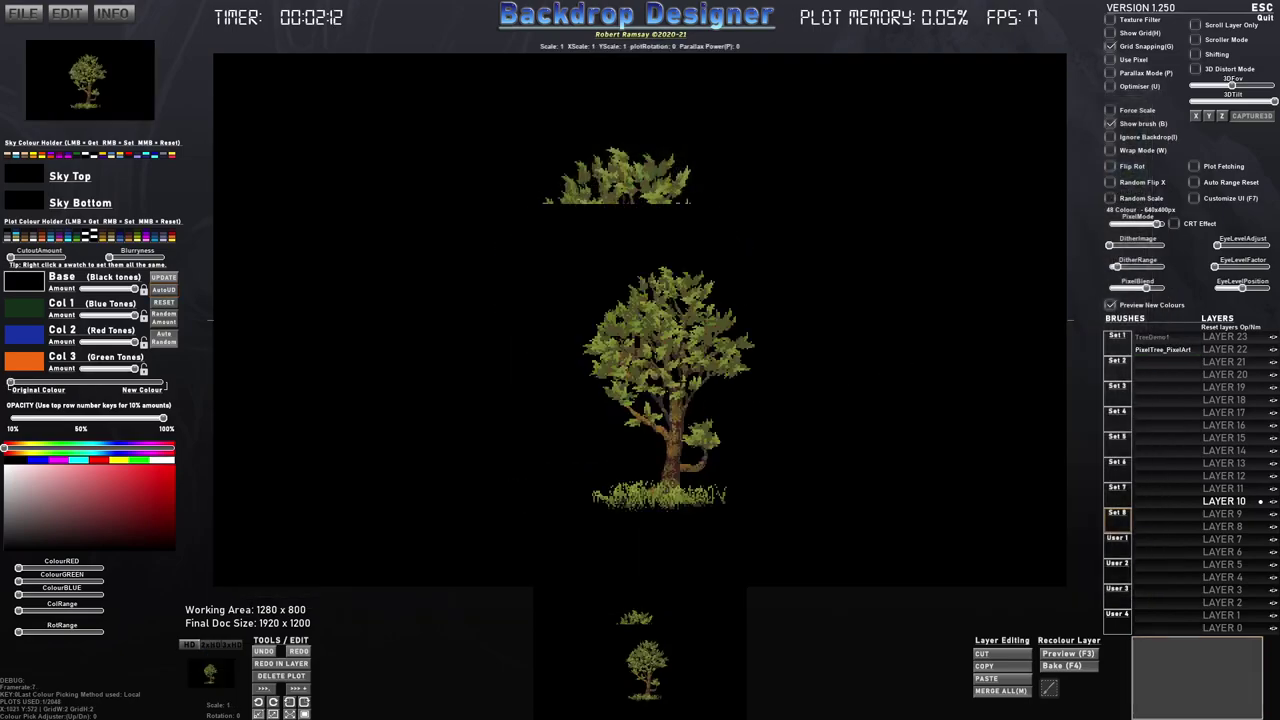
key(ctrl+n)
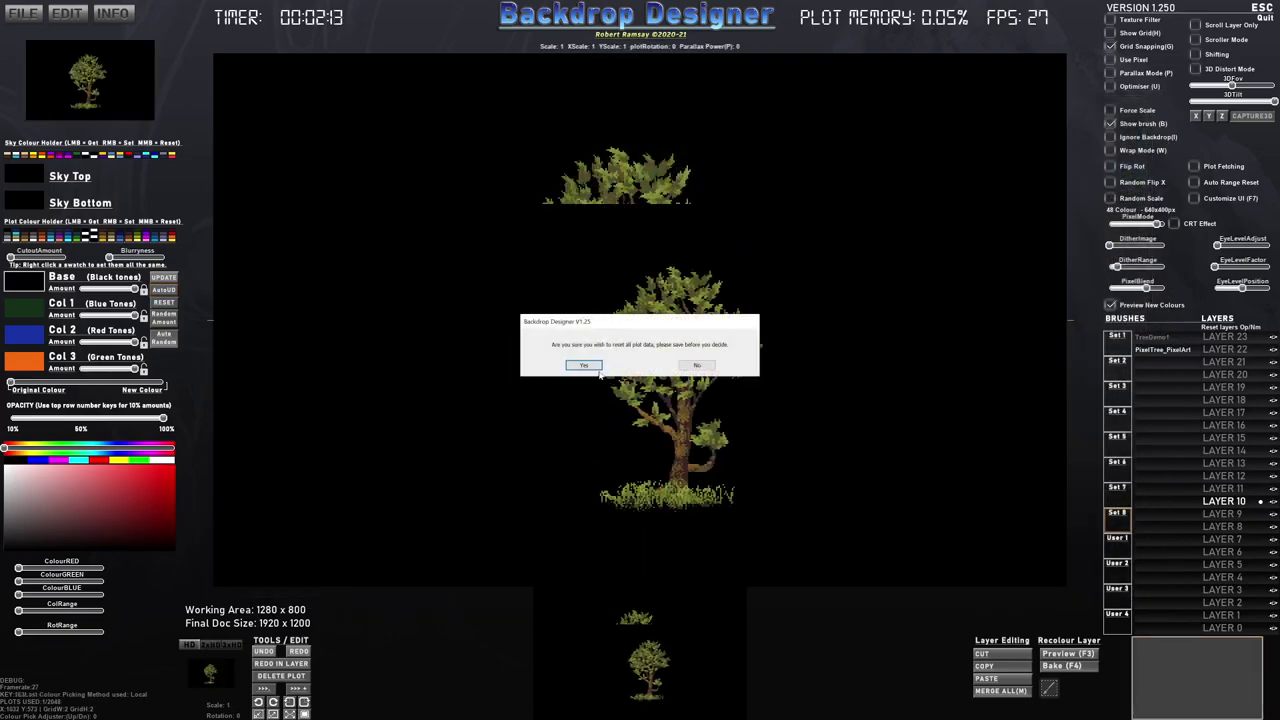
click(588, 367)
Ignore the backdrop, turn off the pixel mode and place the PixelTree_PixelArt brush at scale 1.50 so it fills the canvas.
scroll(594, 332, up, 4)
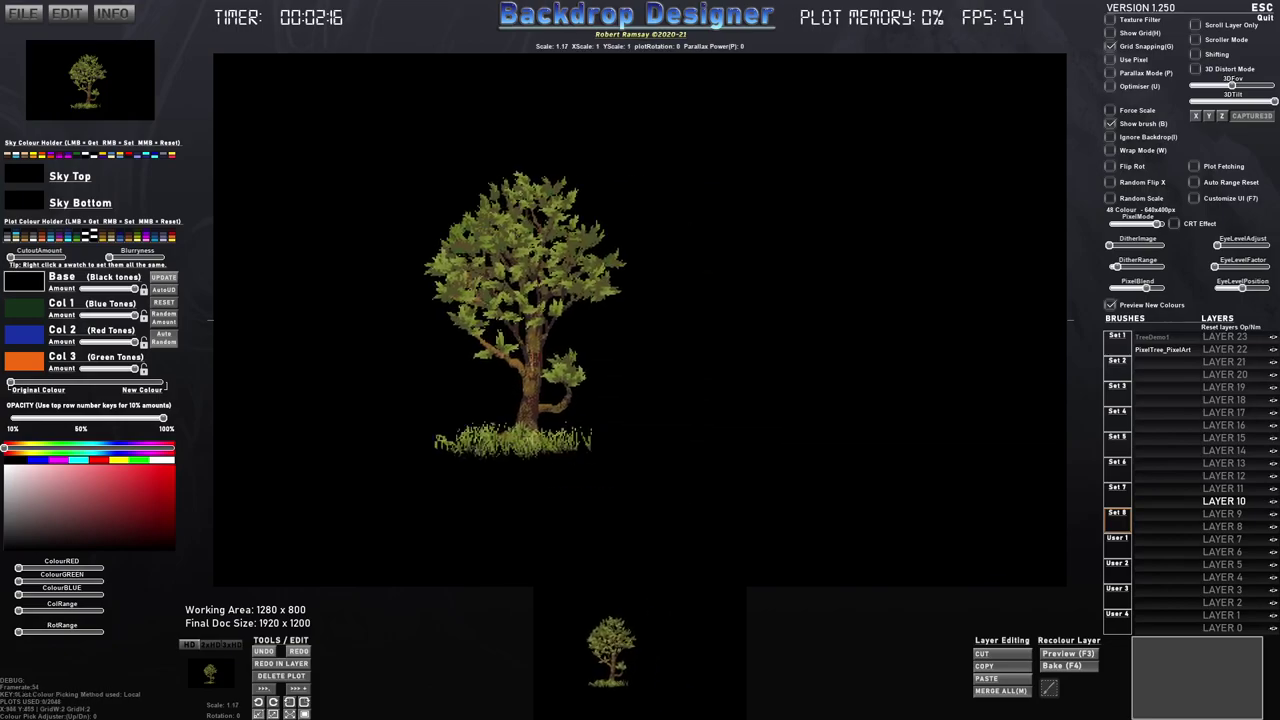
key(i)
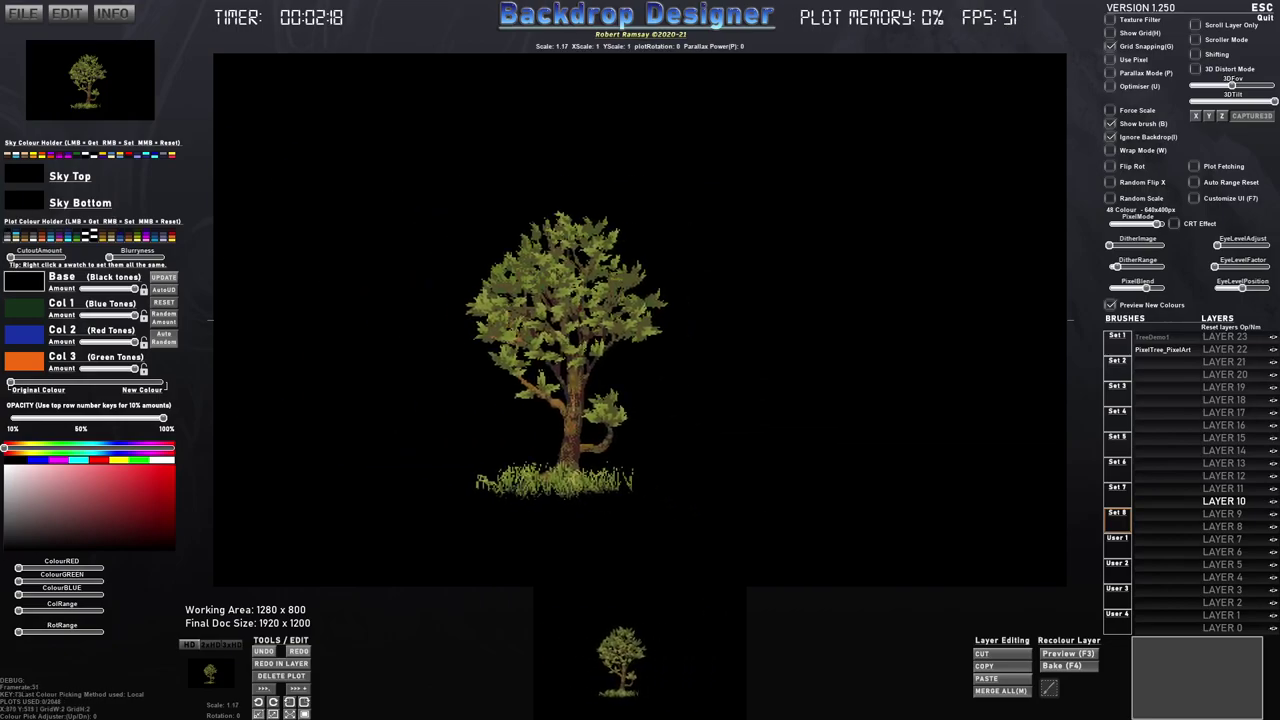
drag(1157, 224, 1109, 224)
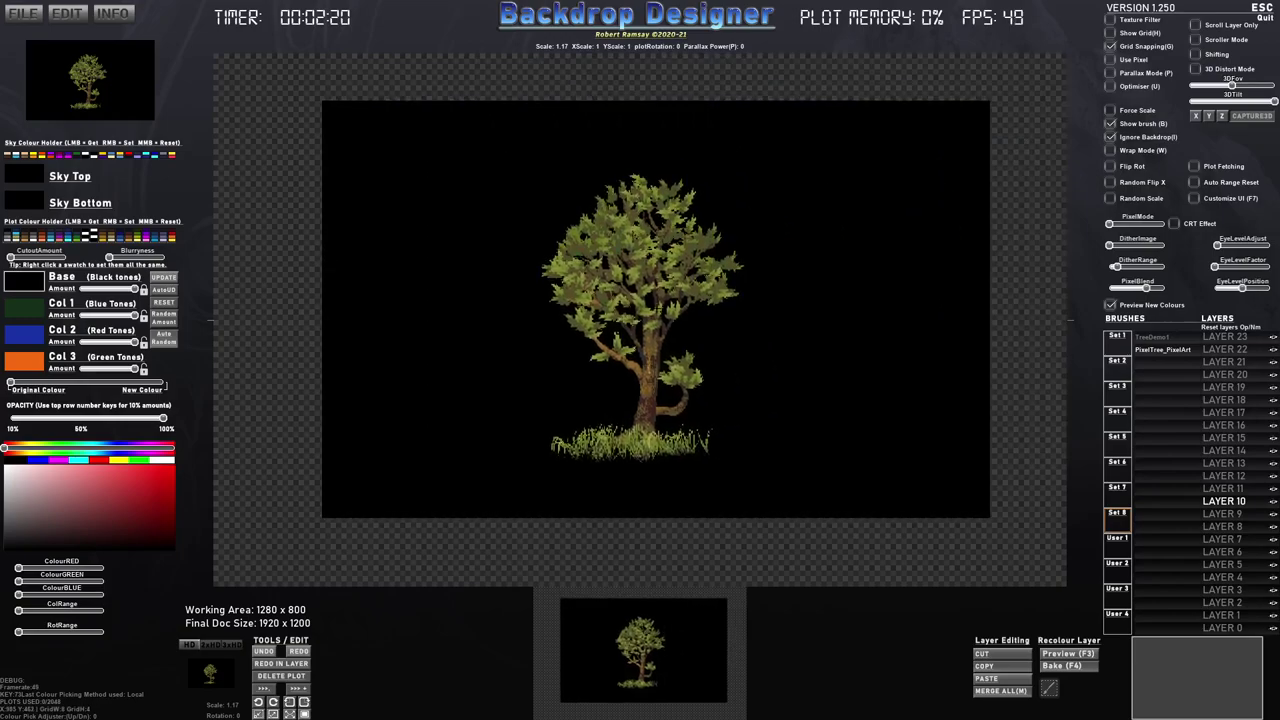
scroll(648, 305, up, 2)
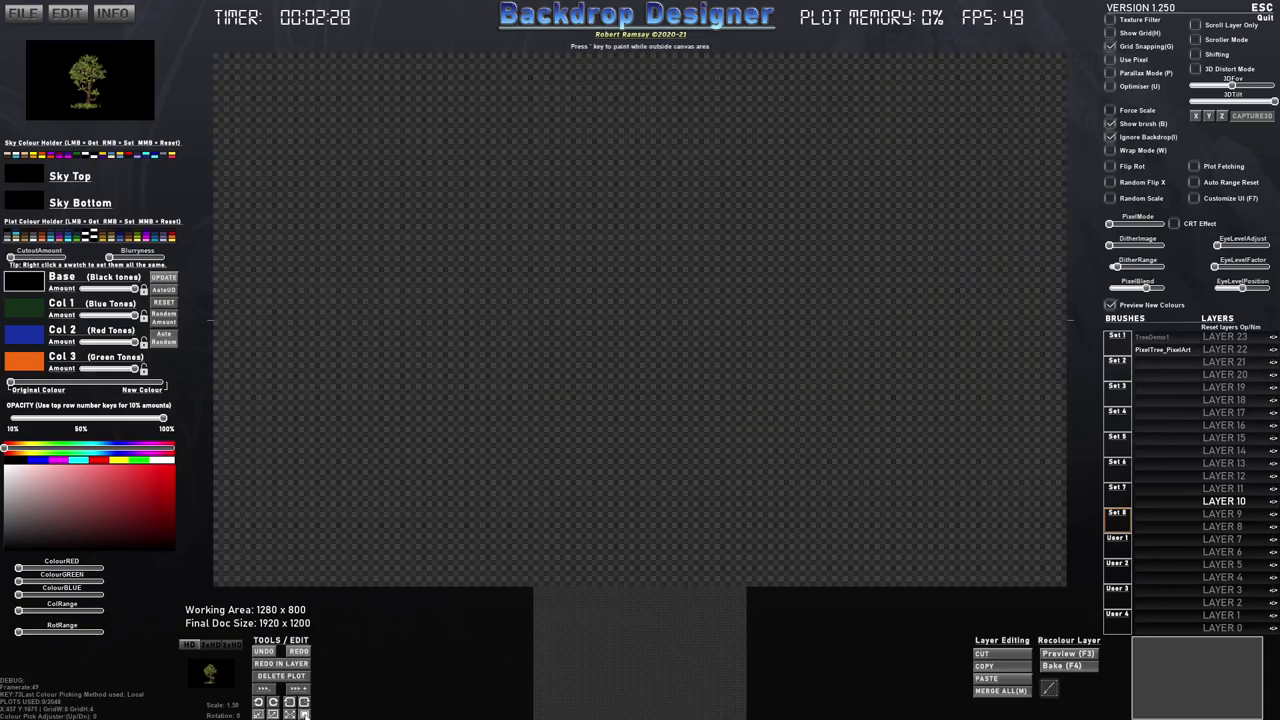
click(305, 714)
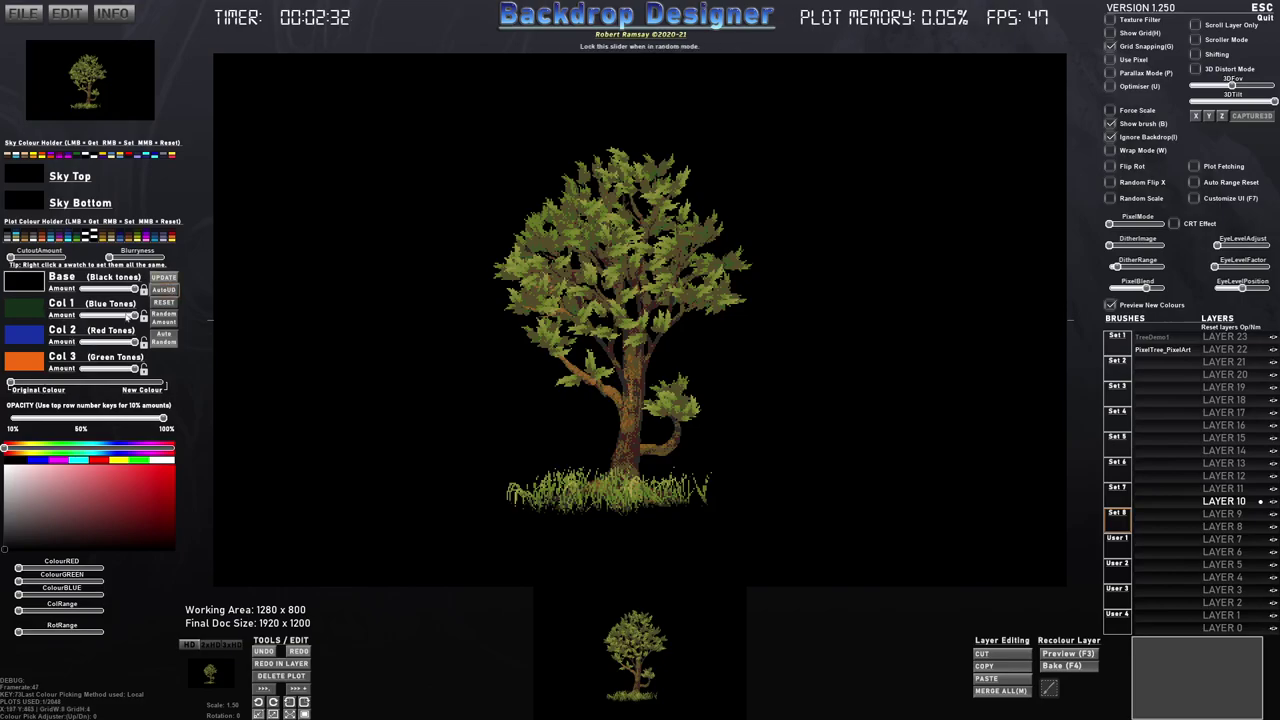
Remove the tree's black background with a Base amount of zero and fully original colour, and hide the brush preview.
drag(135, 289, 80, 291)
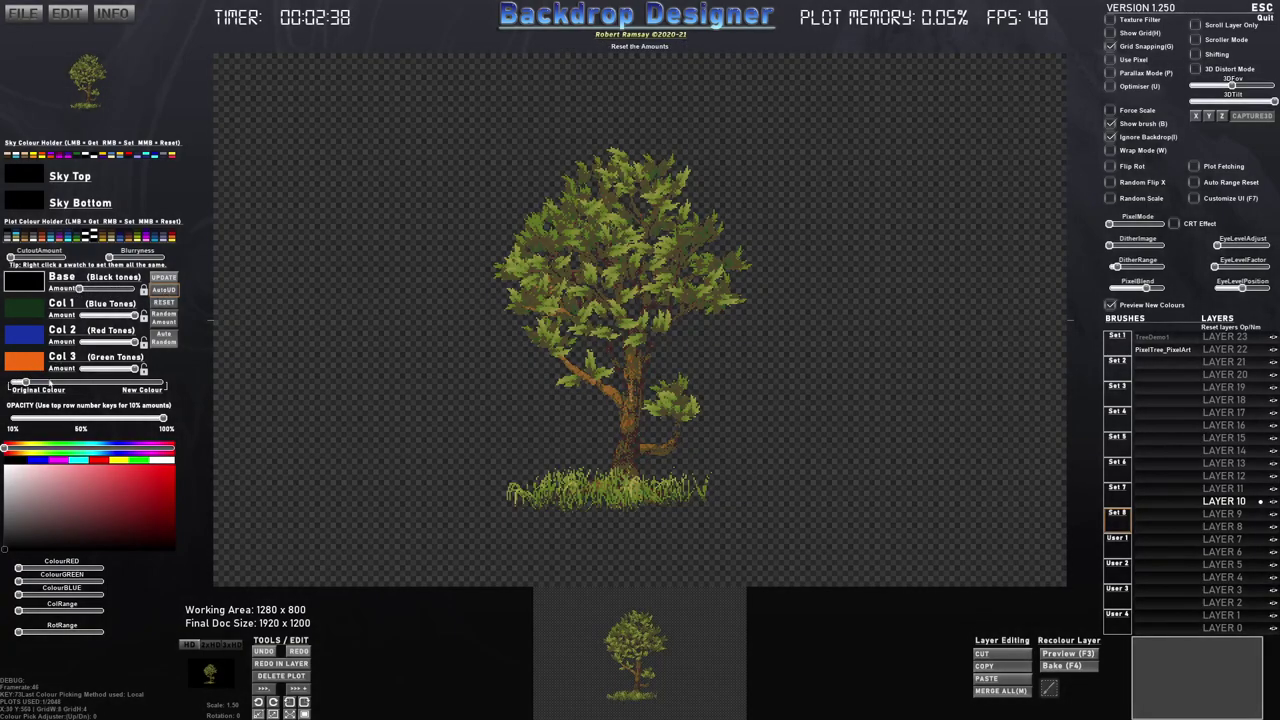
drag(50, 383, 3, 387)
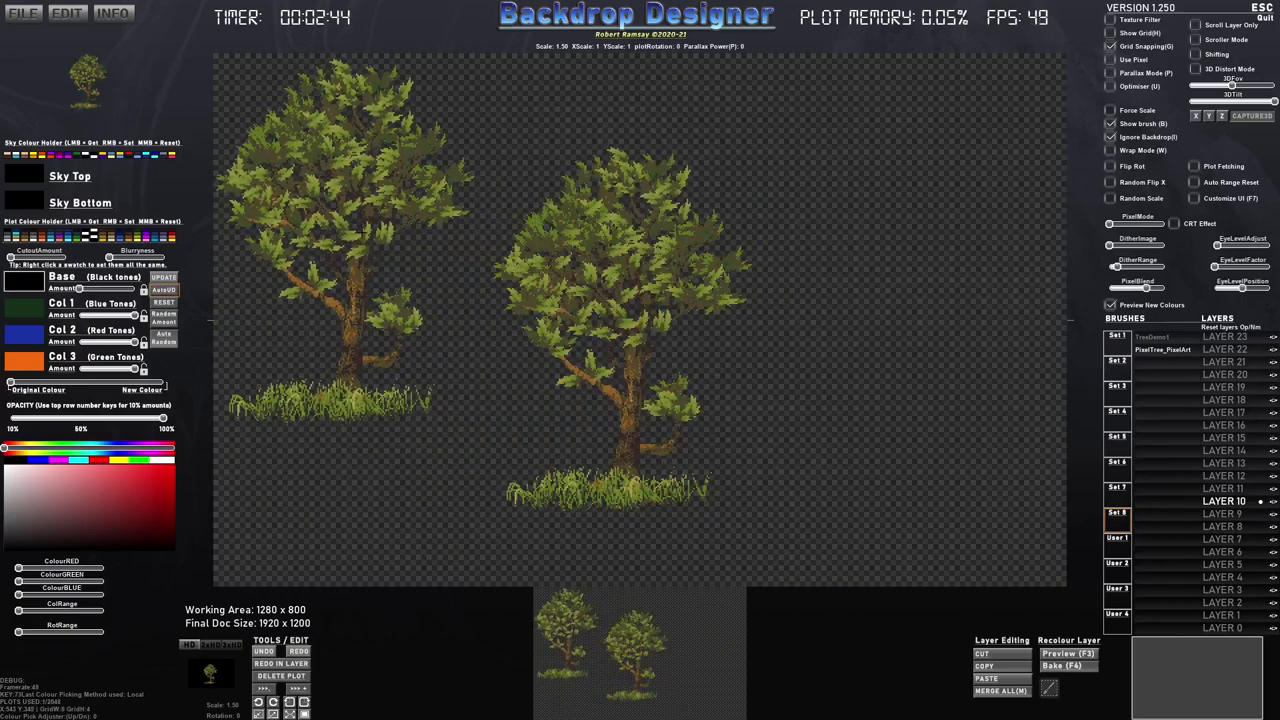
key(b)
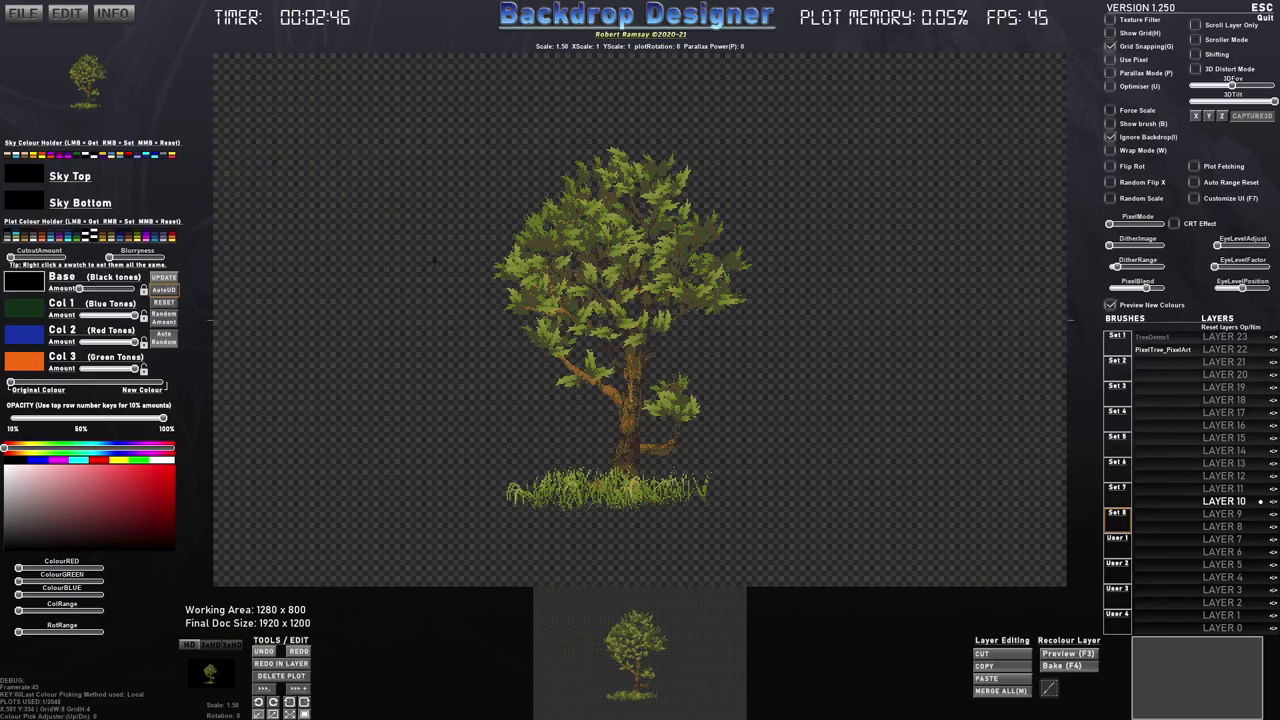
Capture the area around the cut-out tree as a new brush named PixelTree.
click(21, 18)
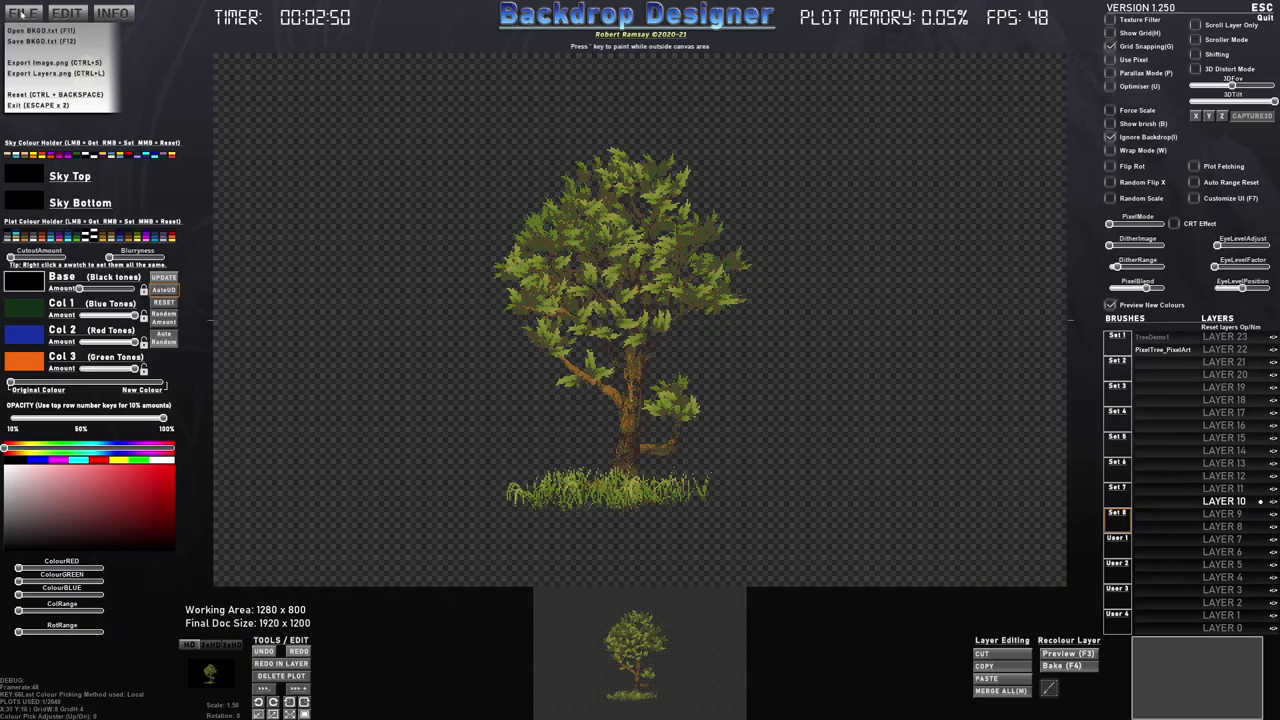
click(1052, 690)
mouse_move(437, 127)
mouse_down()
mouse_move(785, 483)
mouse_move(790, 534)
mouse_up()
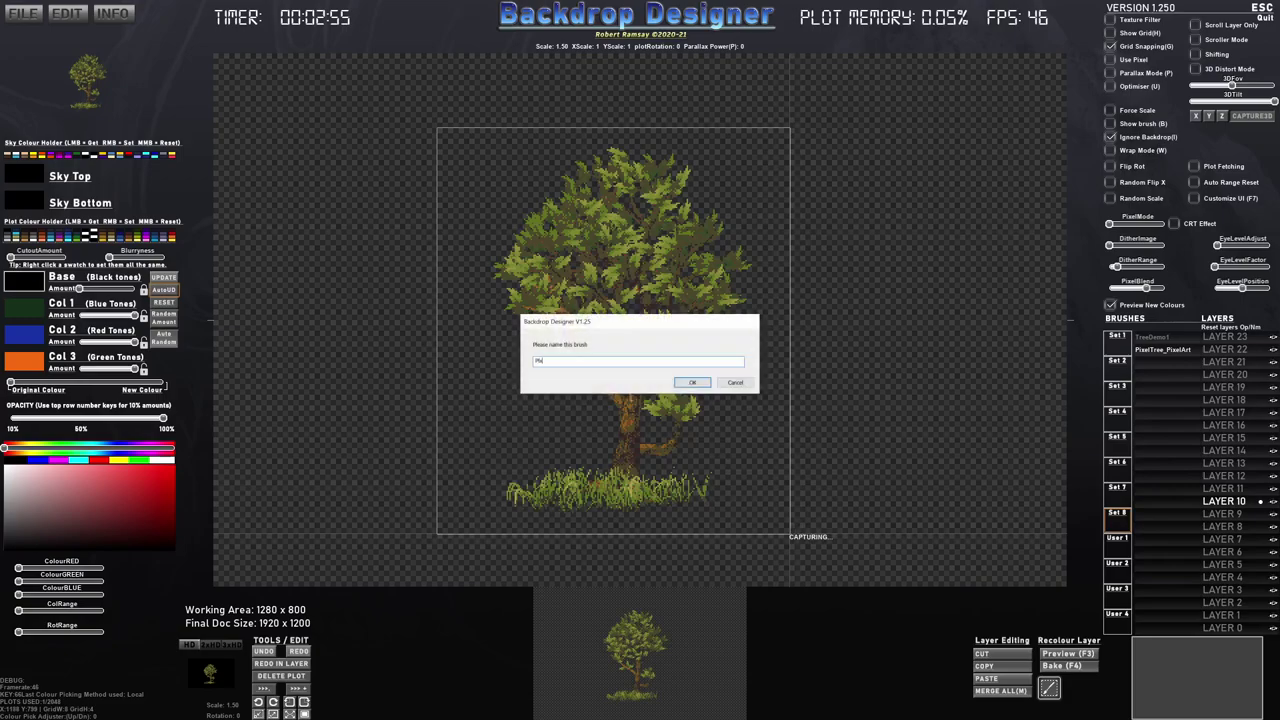
text(PixelTree)
key(Return)
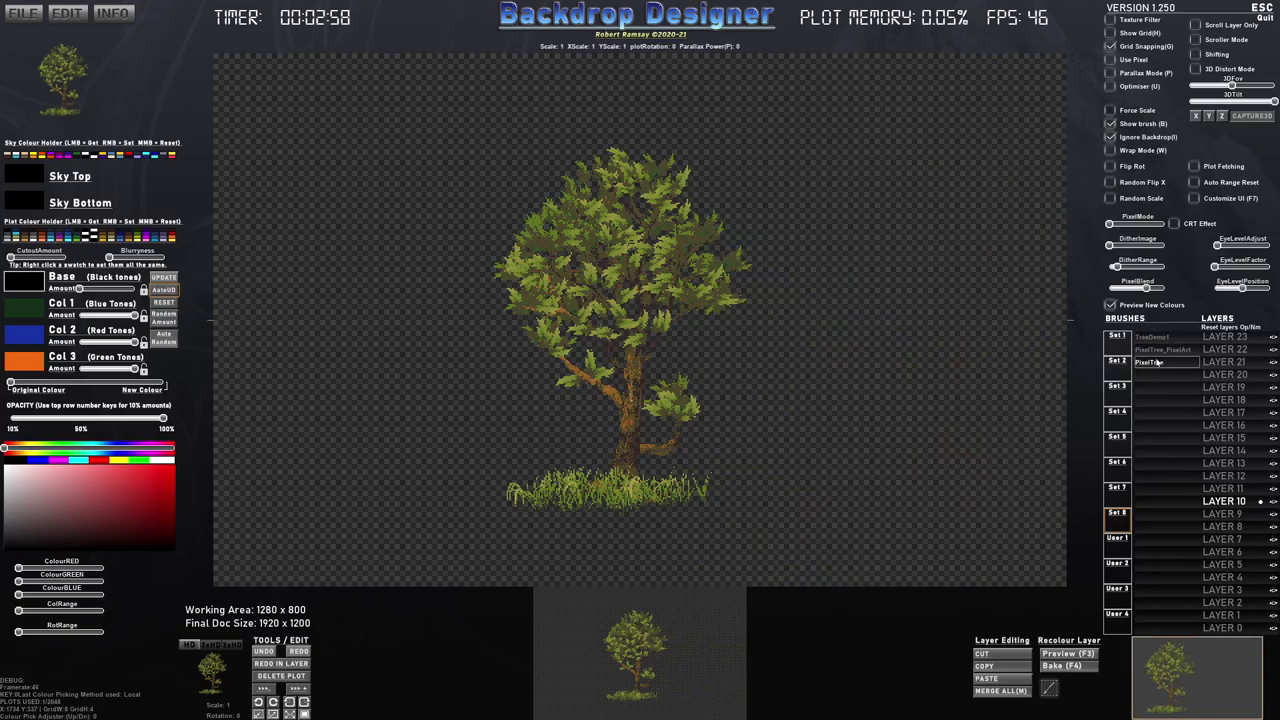
Restore the Base amount to full and clear all plots from the canvas.
drag(79, 289, 140, 290)
key(ctrl)
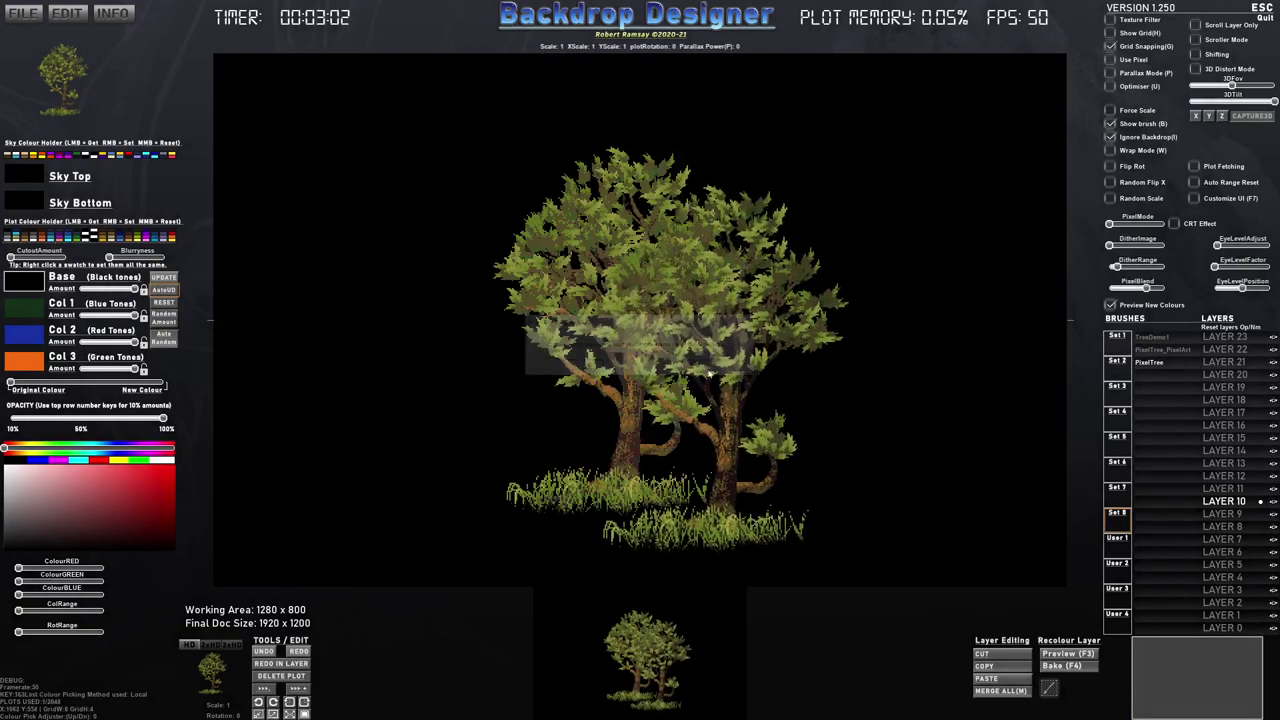
click(584, 366)
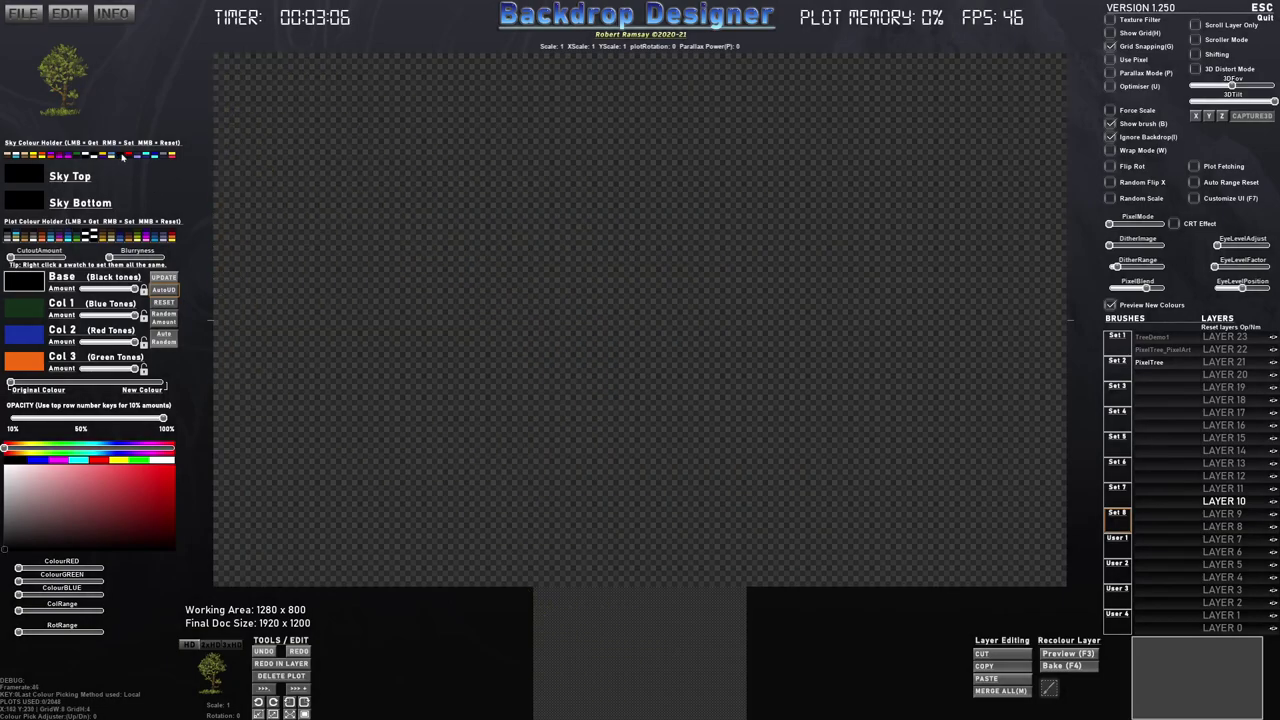
Show a blue-to-cream sky backdrop and stack several copies of the PixelTree brush on one spot mid-canvas.
click(113, 156)
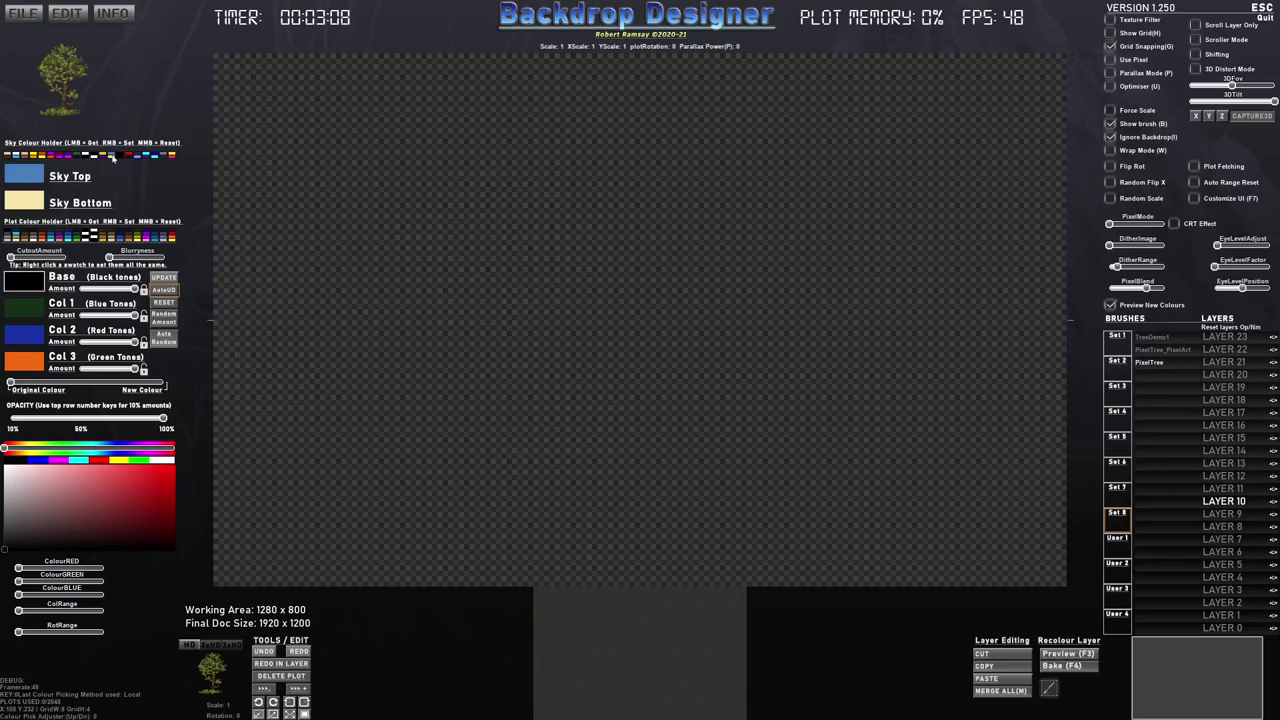
key(i)
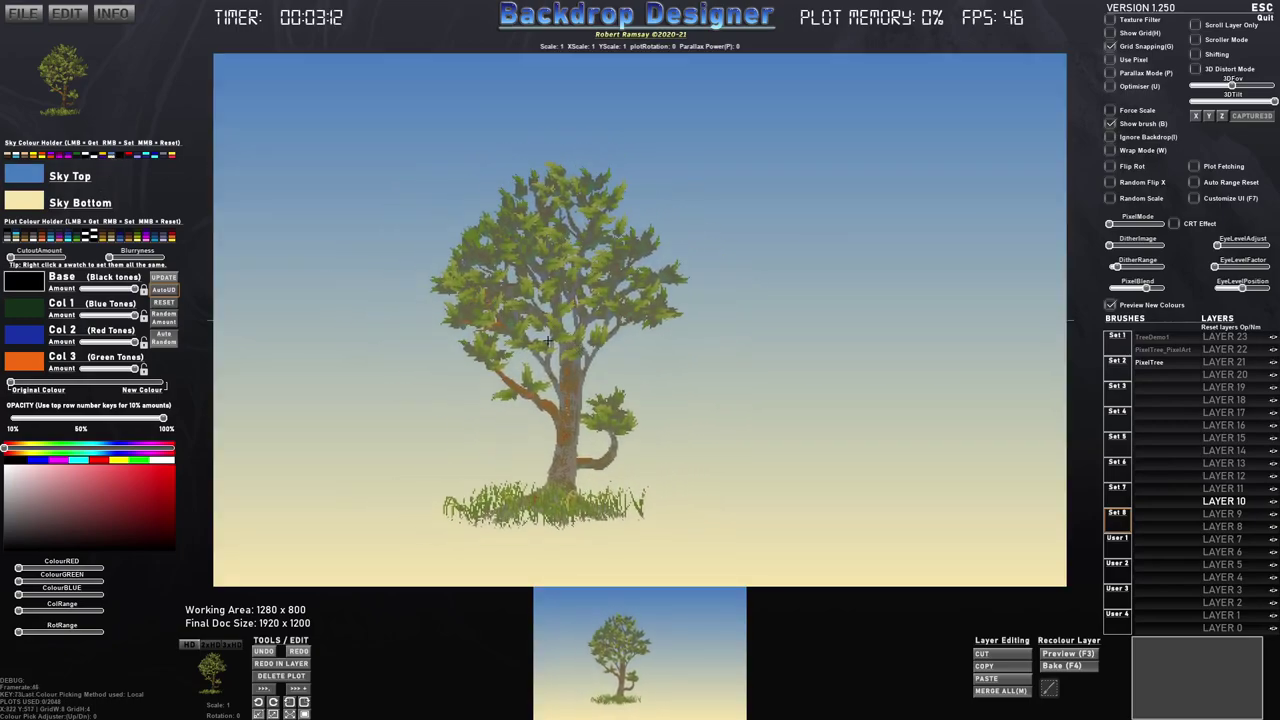
click(605, 322)
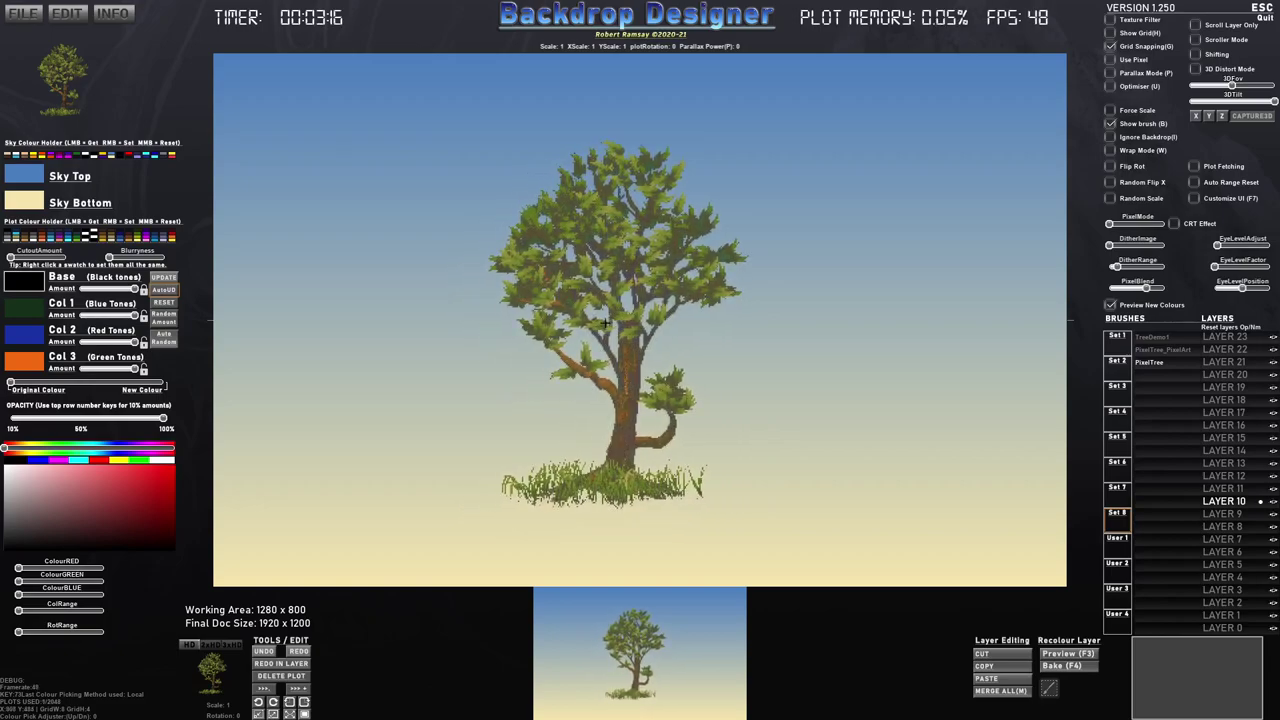
click(605, 322)
click(606, 322)
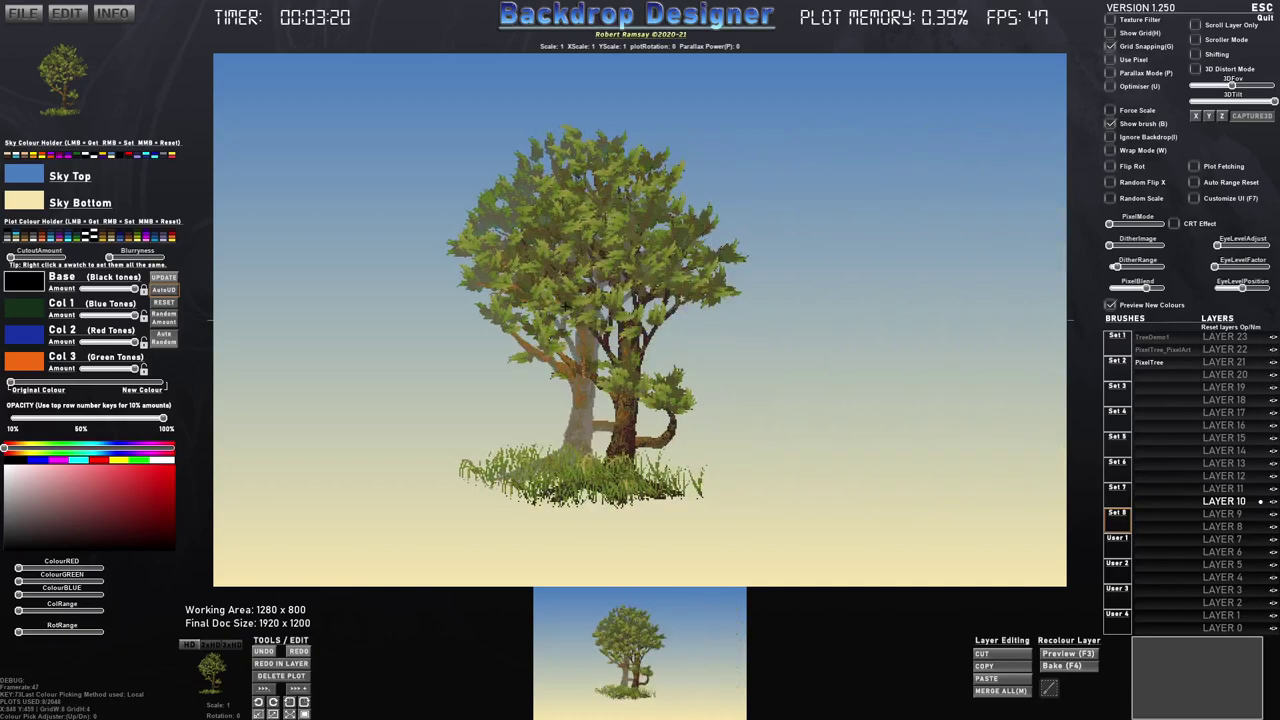
Capture the stacked tree as a new brush named FinalPixelTree and clear all plots from the canvas.
click(1048, 684)
mouse_move(458, 122)
mouse_down()
mouse_move(734, 464)
mouse_move(753, 518)
mouse_up()
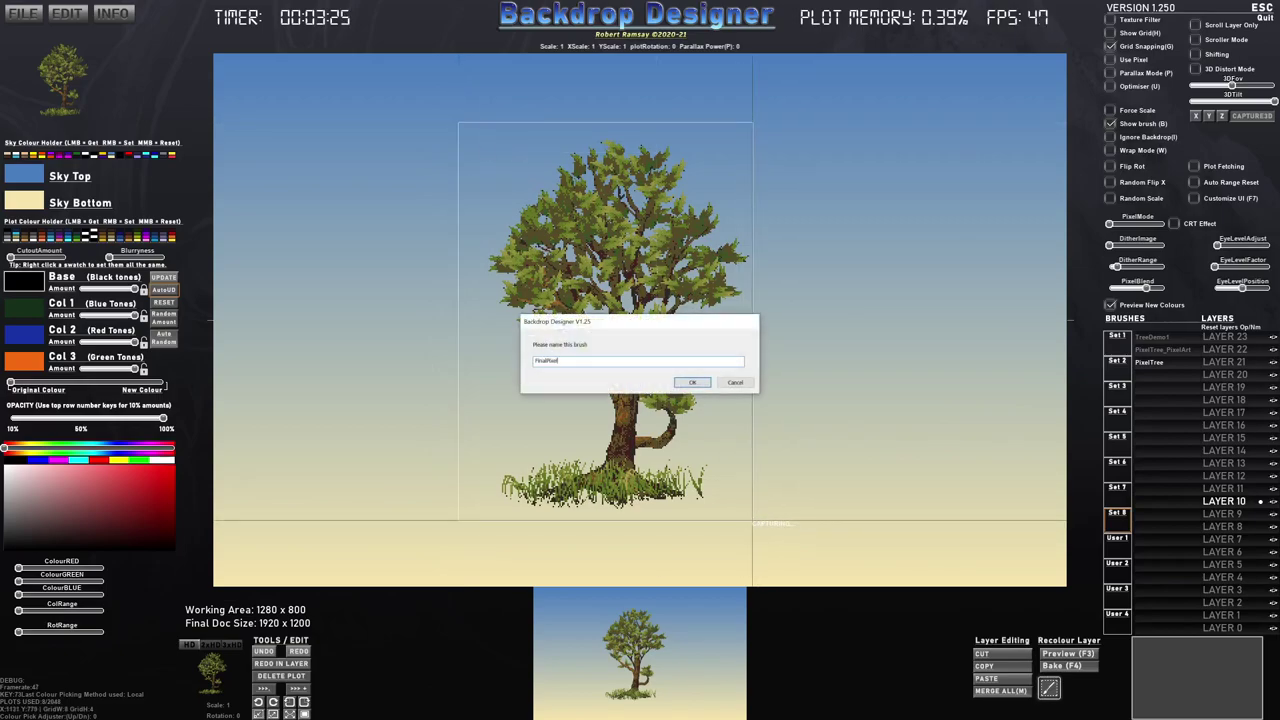
key(Return)
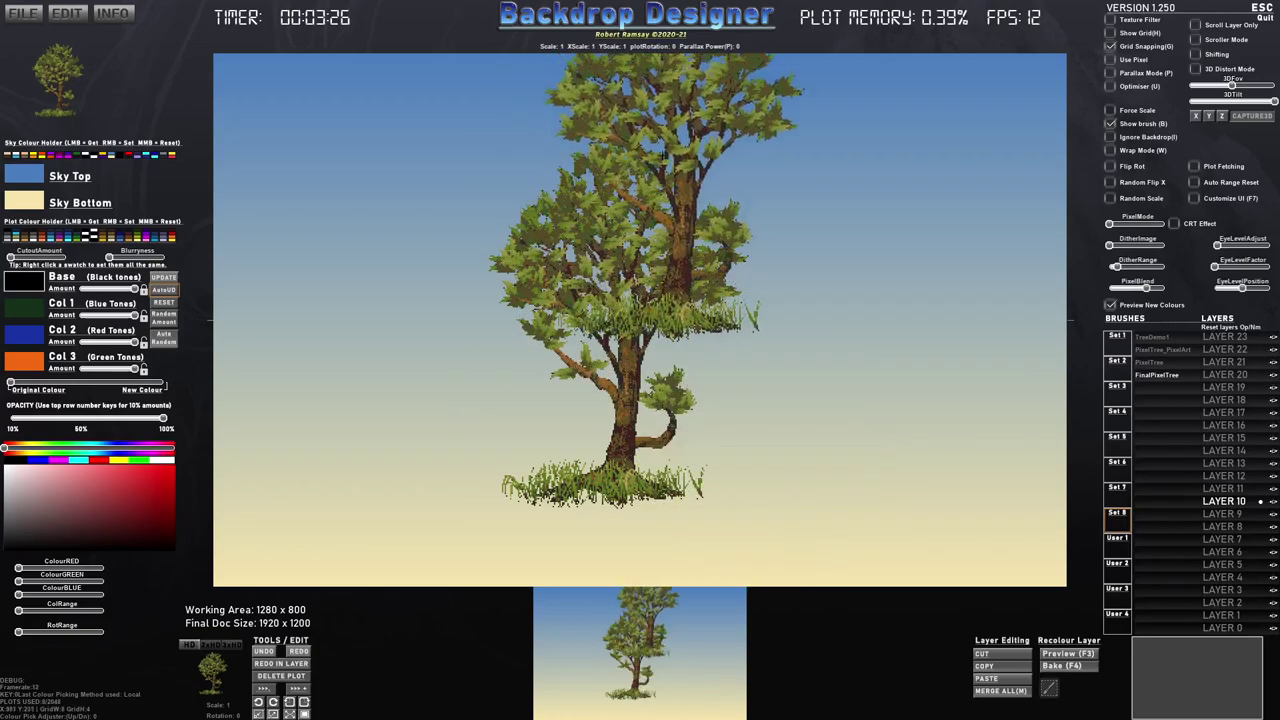
scroll(842, 317, down, 1)
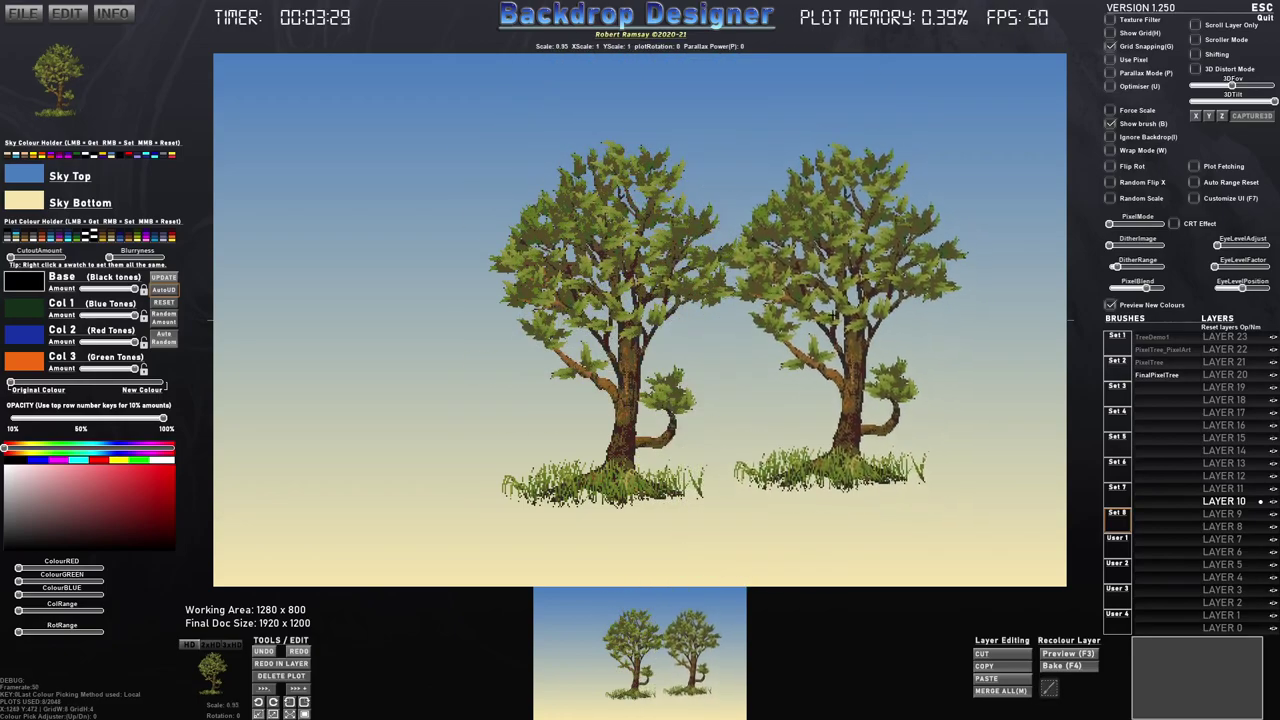
key(ctrl+n)
click(584, 365)
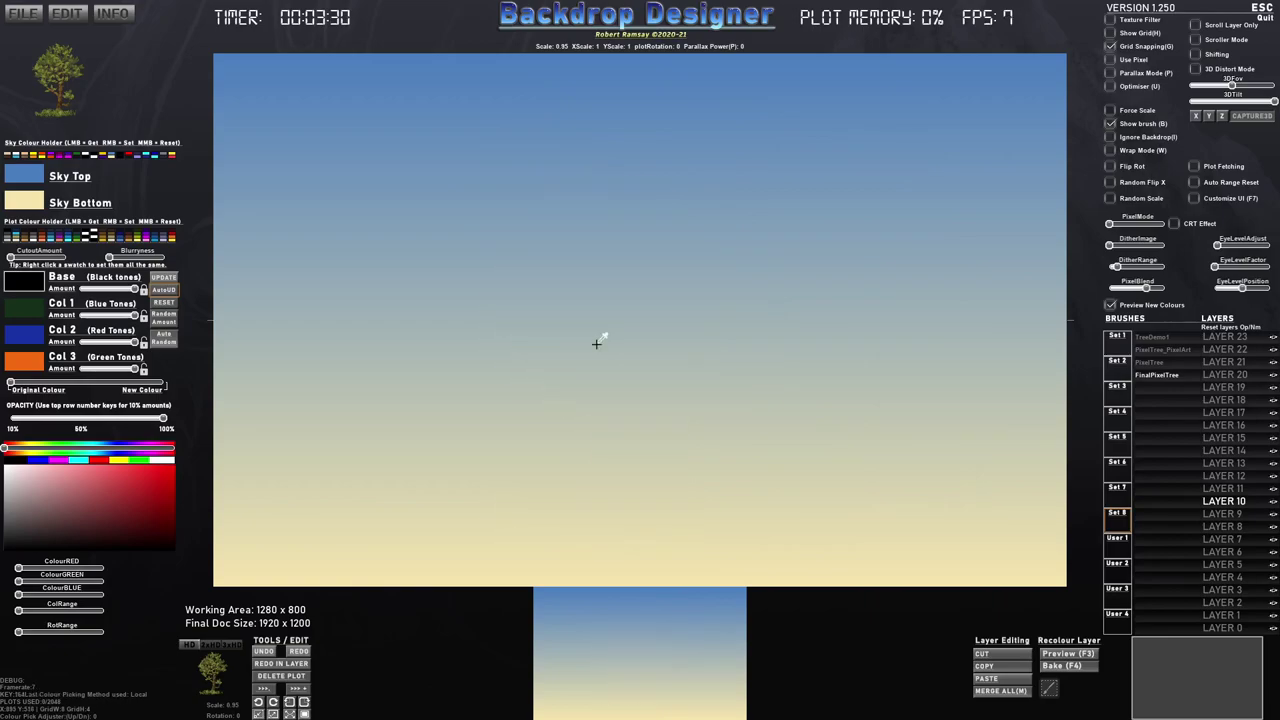
Switch to the File Explorer window and open the BackdropDesigner folder on drive SAM (F:).
key(alt+Tab)
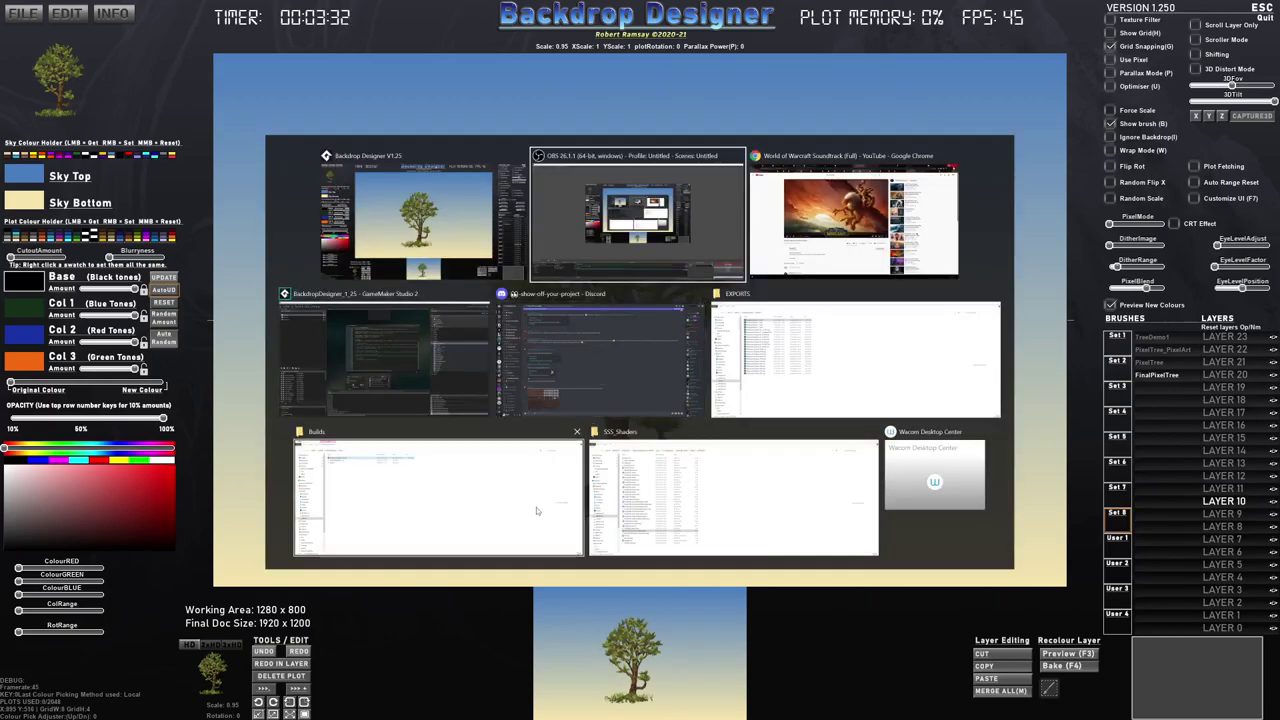
click(790, 360)
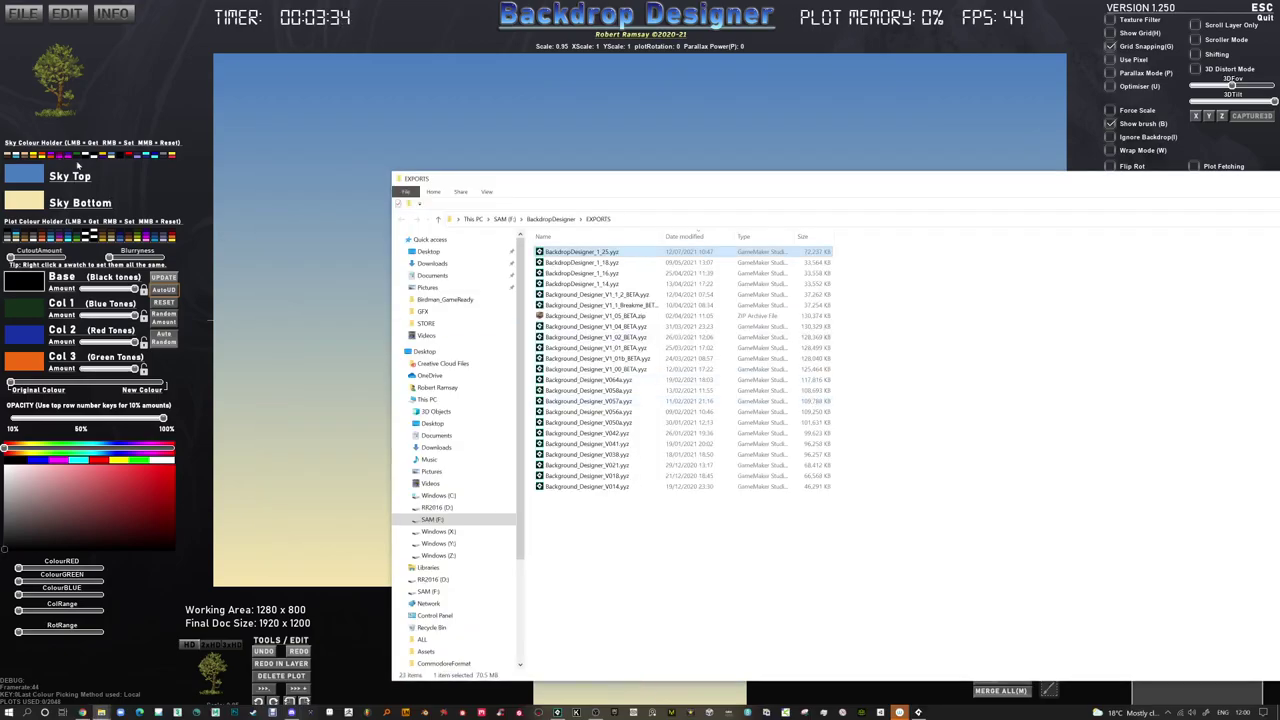
click(444, 312)
click(561, 220)
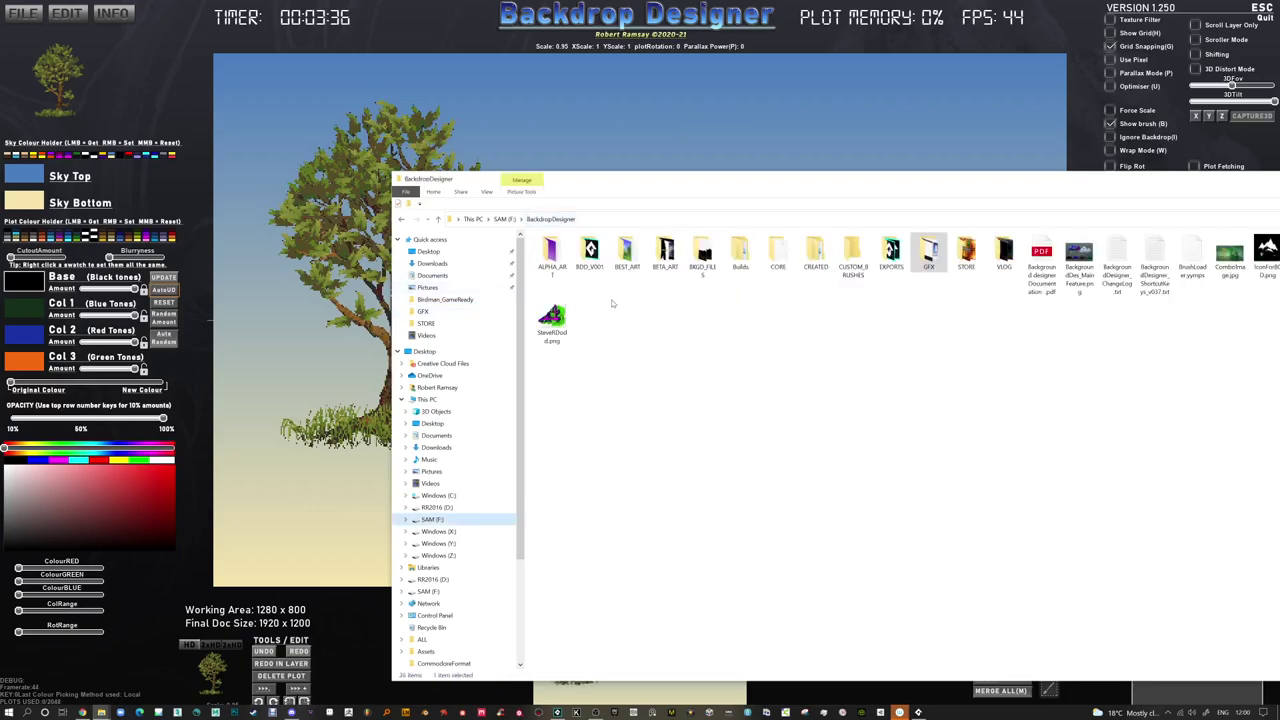
Copy FinalPixelTree.png from the CUSTOM_BRUSHES folder into its Processed subfolder and put the file window away.
double_click(852, 256)
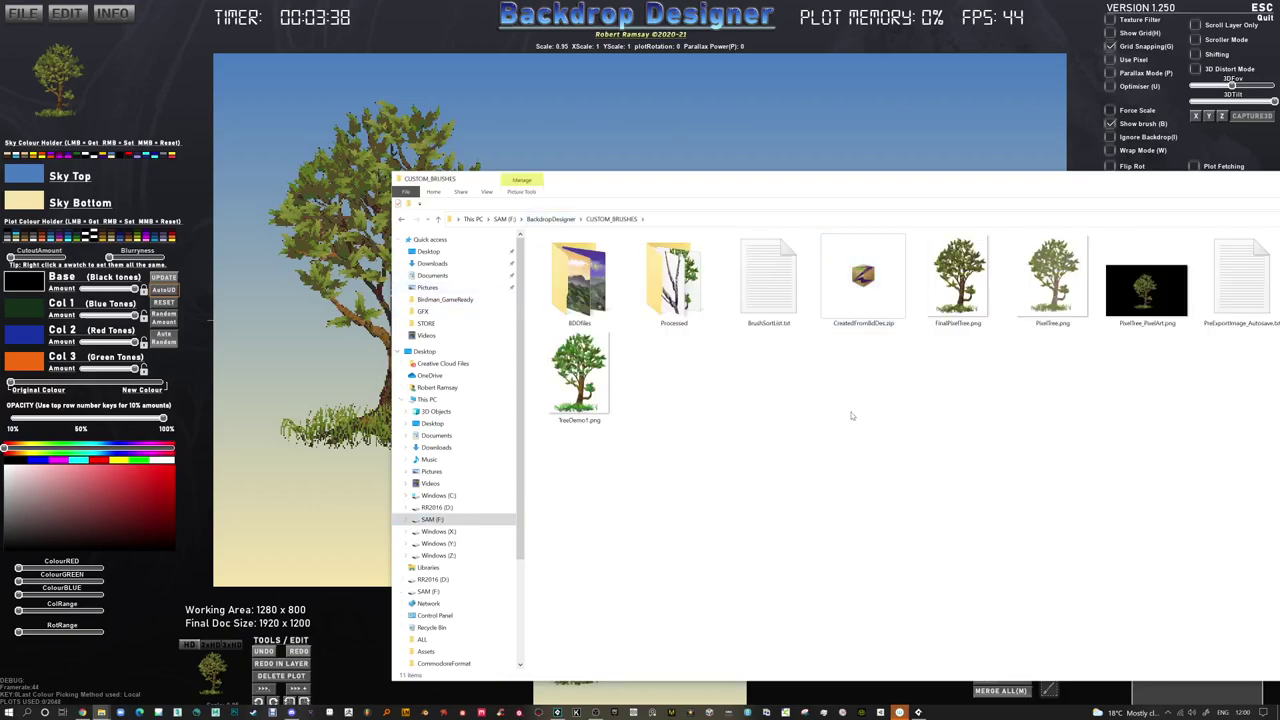
click(968, 322)
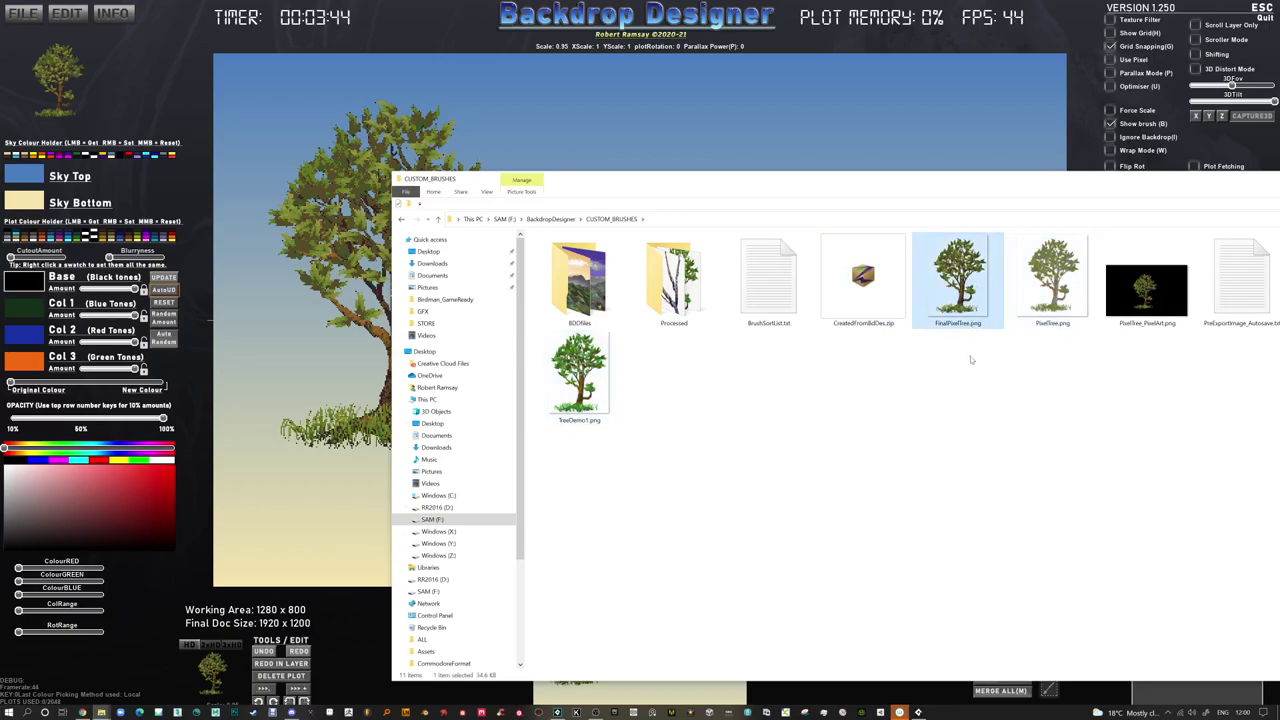
double_click(673, 280)
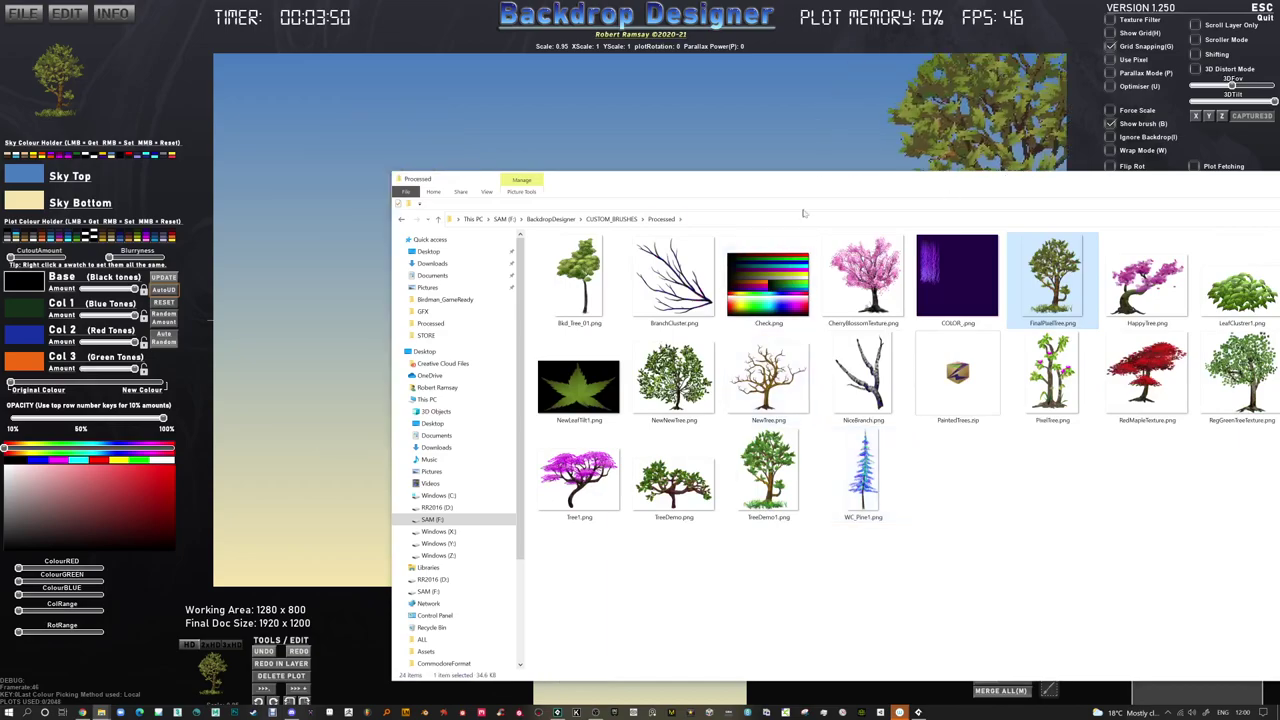
drag(1017, 179, 704, 217)
drag(1251, 226, 1063, 236)
click(1155, 229)
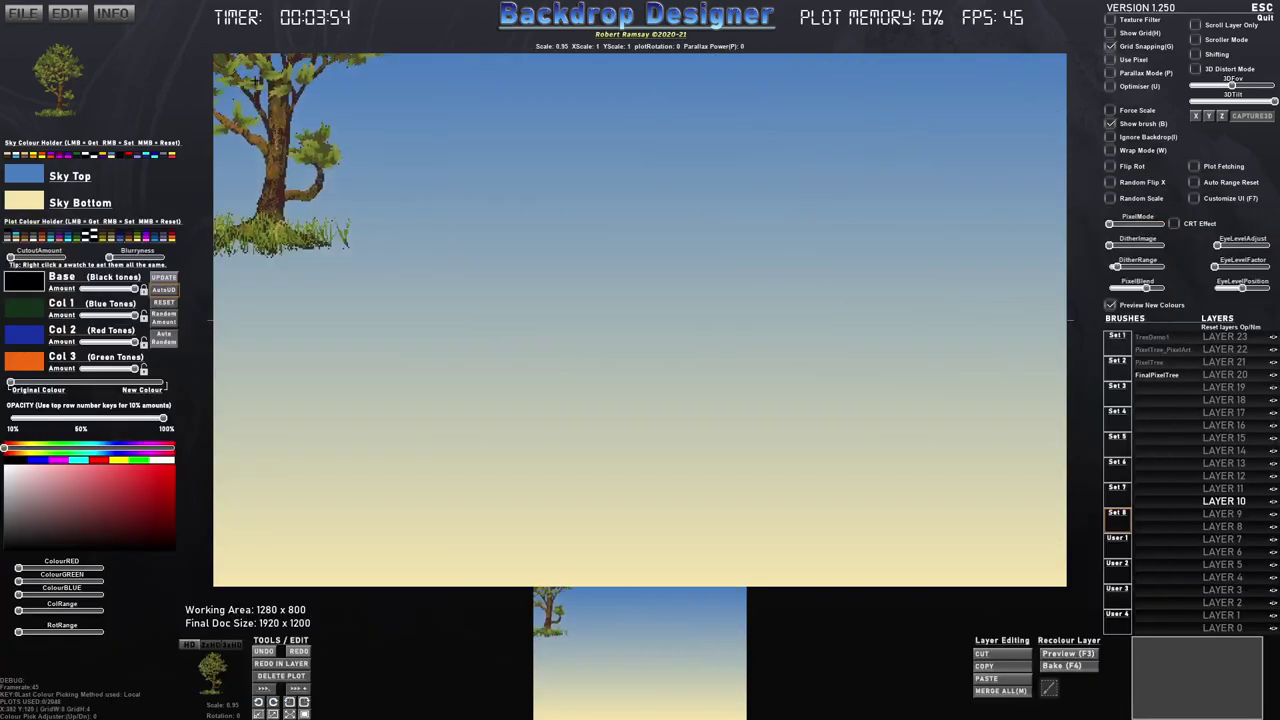
Clear all custom brush files from the software and accept the restart.
click(67, 13)
click(74, 31)
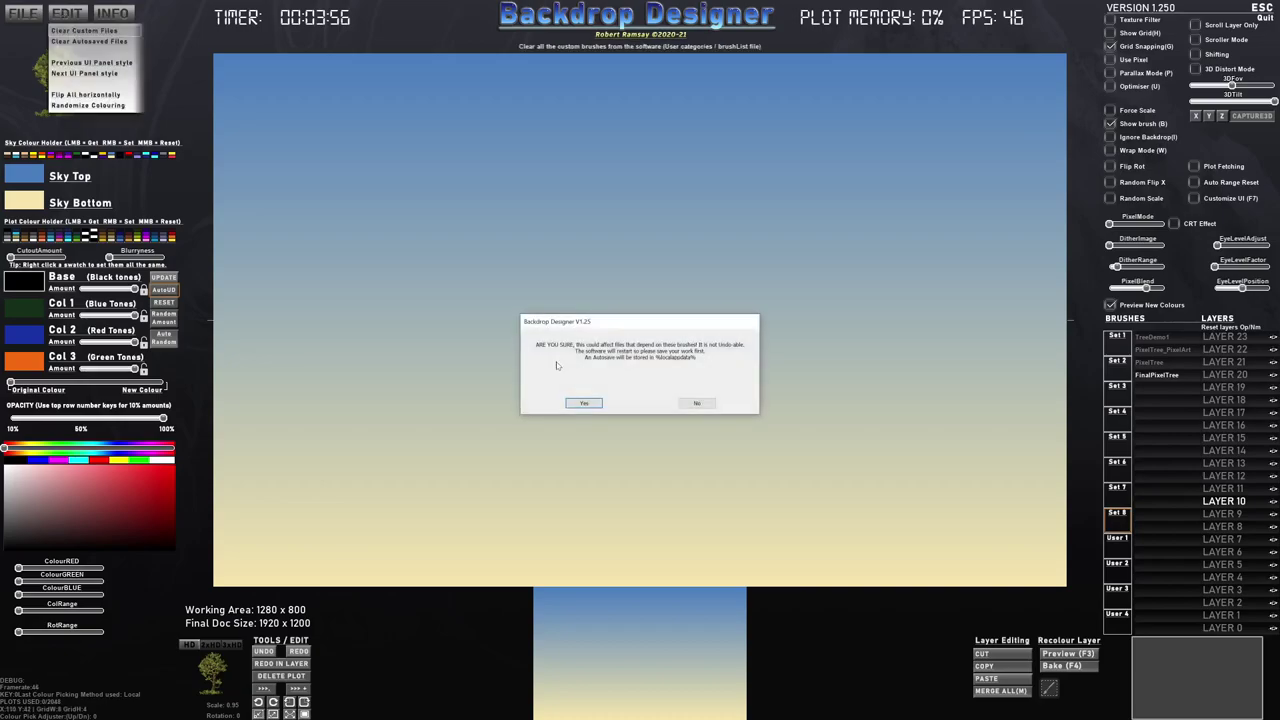
click(583, 403)
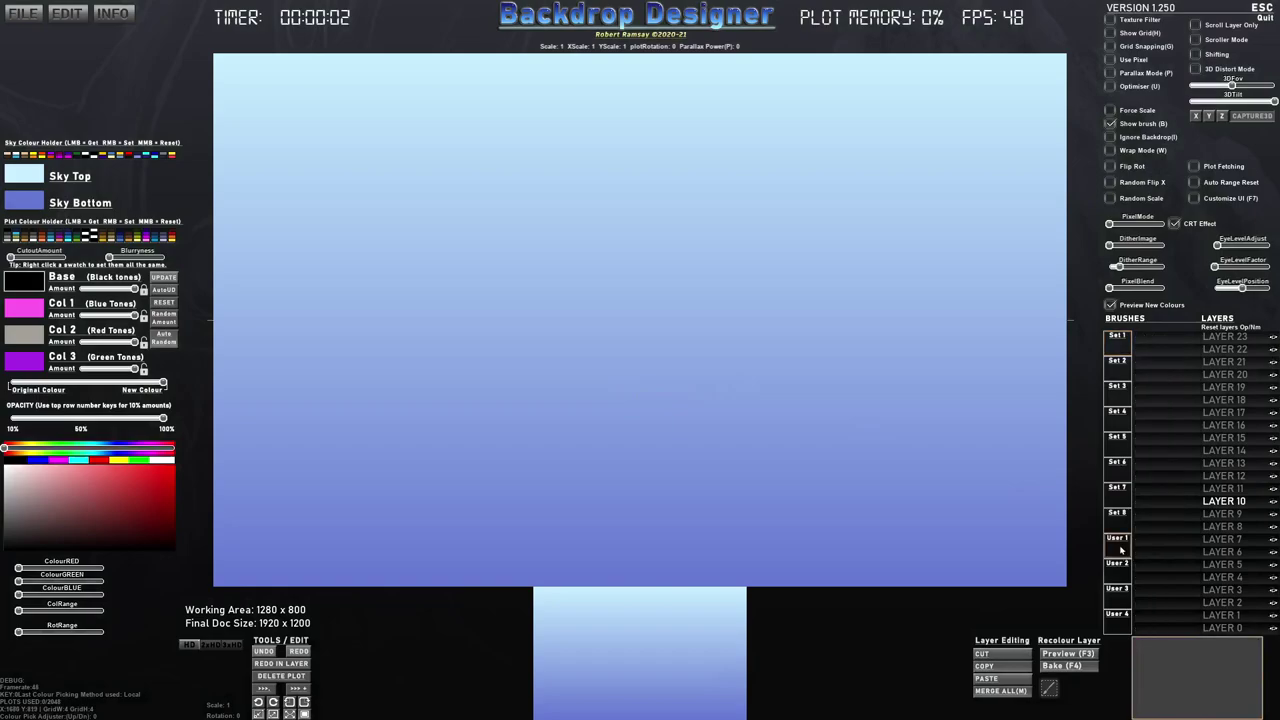
Import FinalPixelTree.png from the CUSTOM_BRUSHES Processed folder as the first brush of the User 1 set.
click(1163, 339)
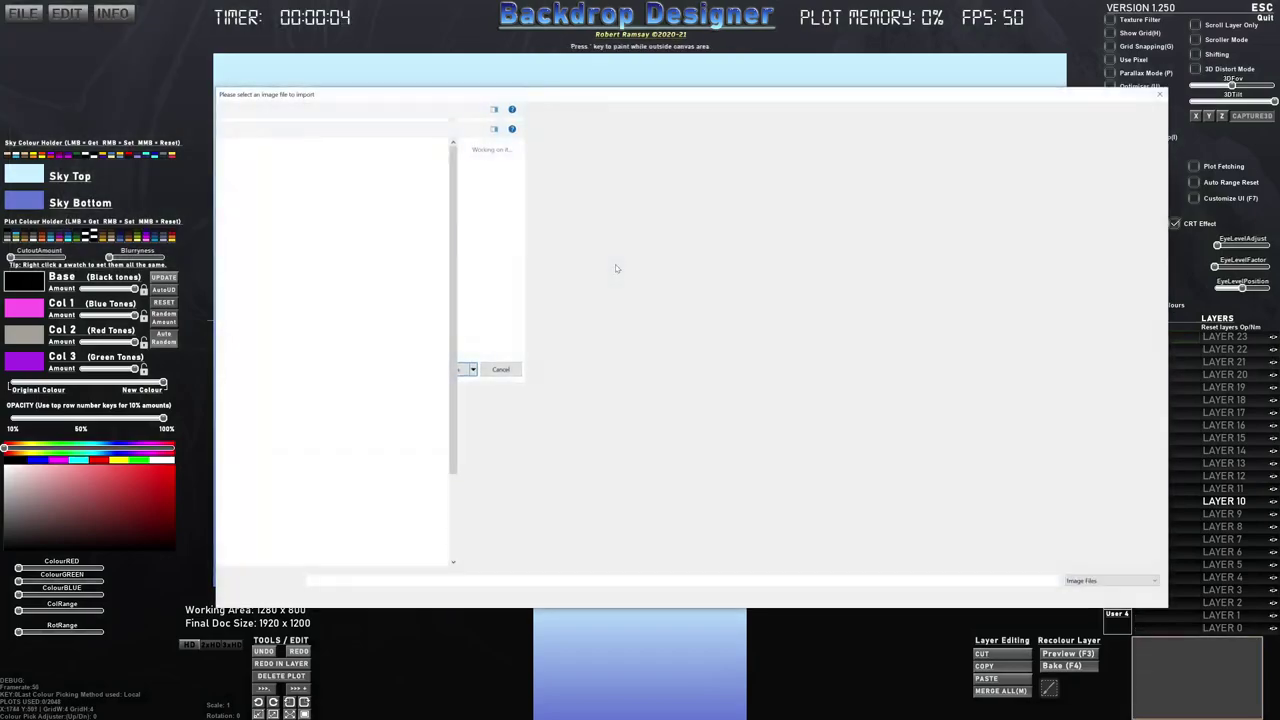
click(325, 219)
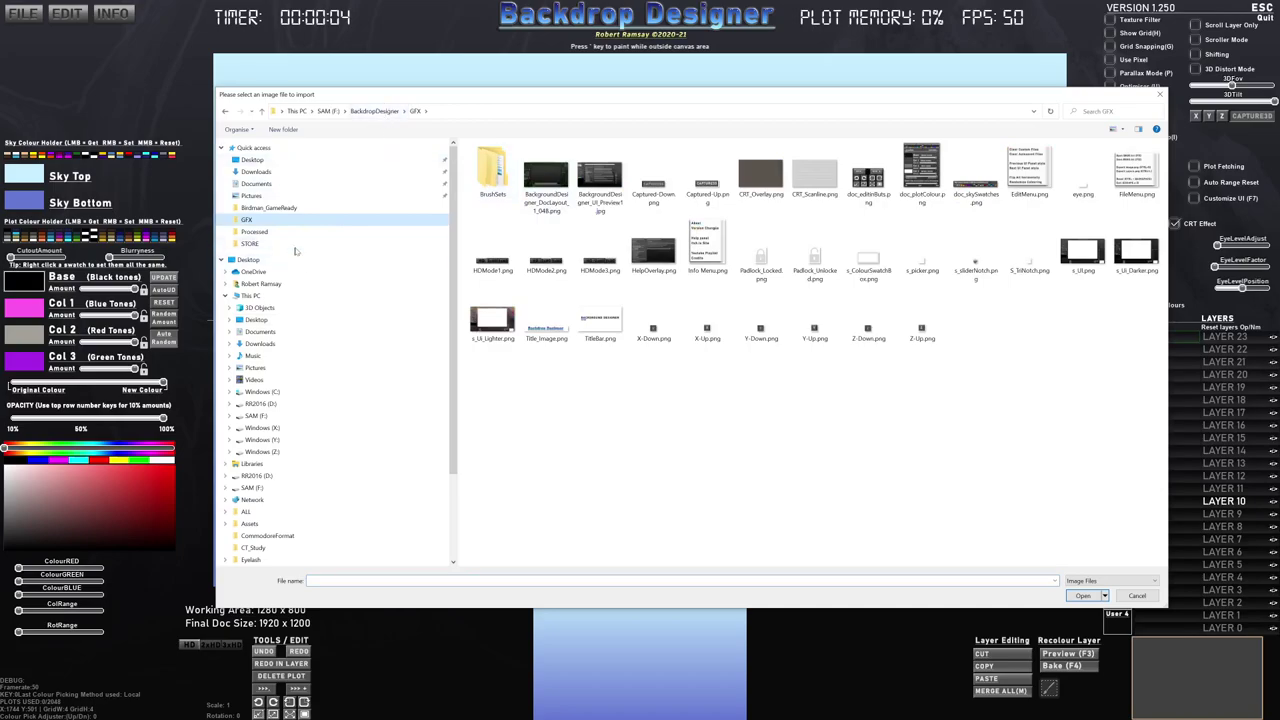
click(374, 111)
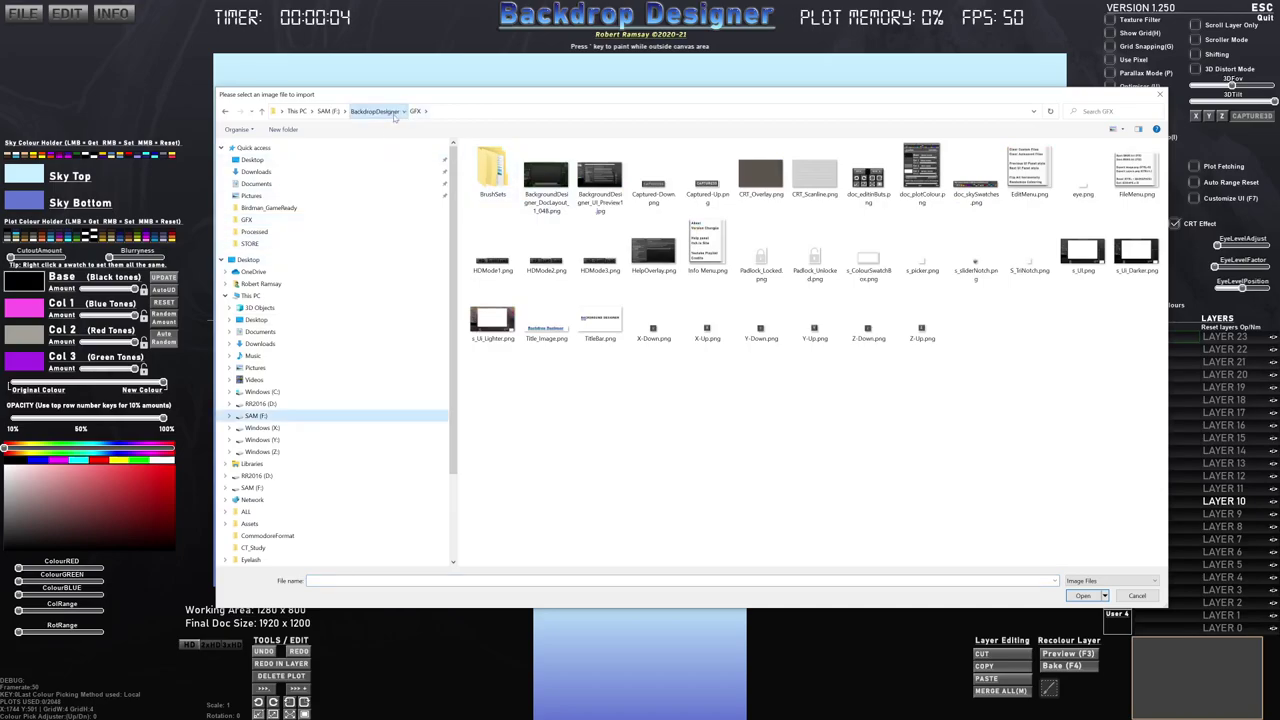
double_click(922, 180)
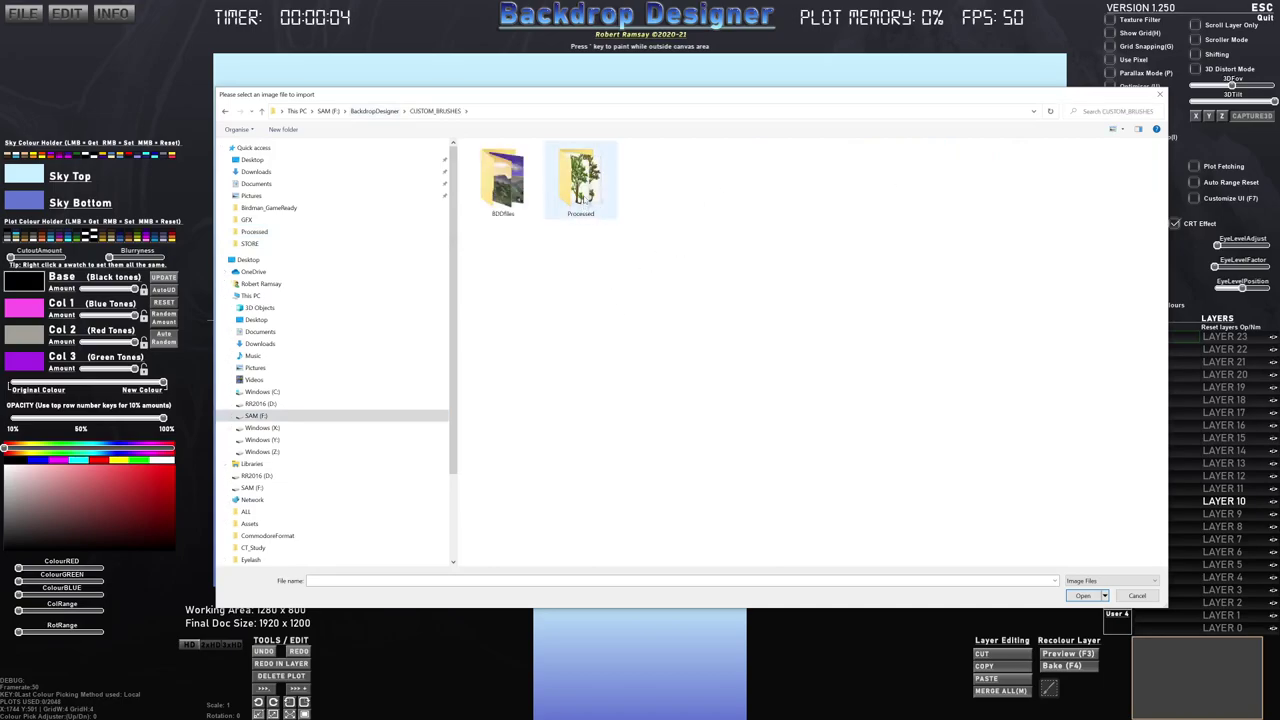
double_click(580, 200)
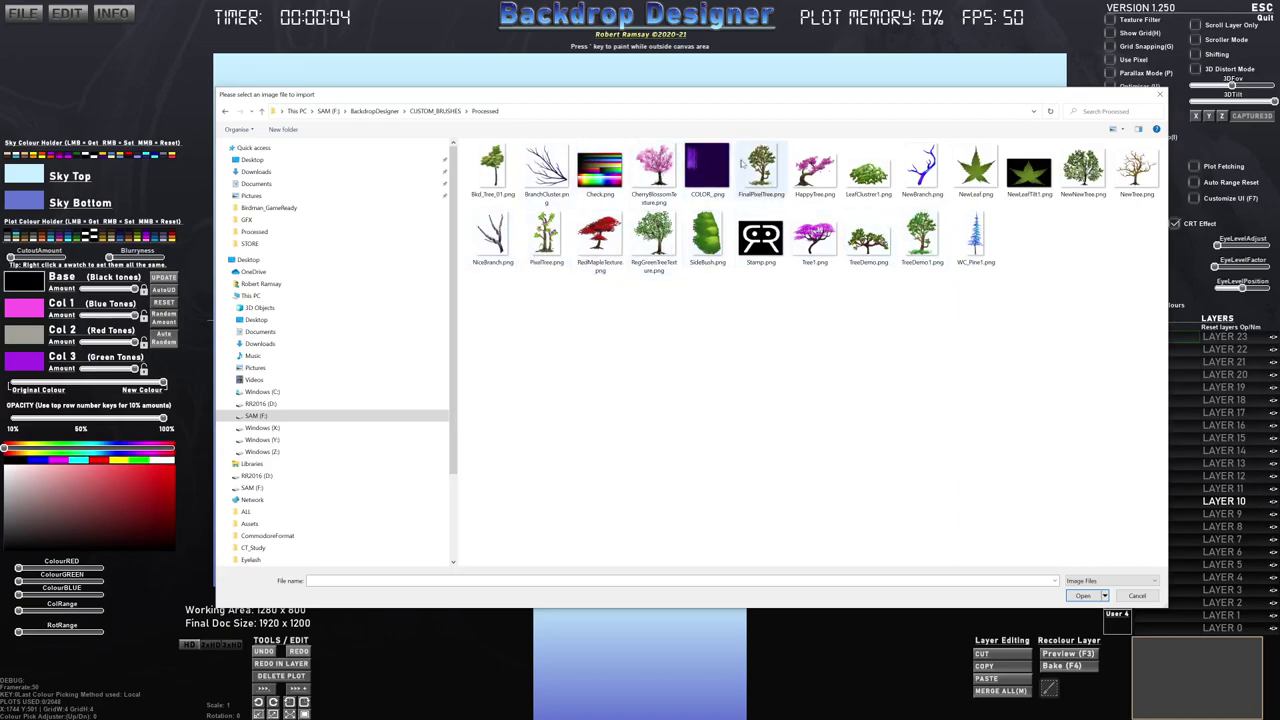
double_click(760, 168)
click(696, 383)
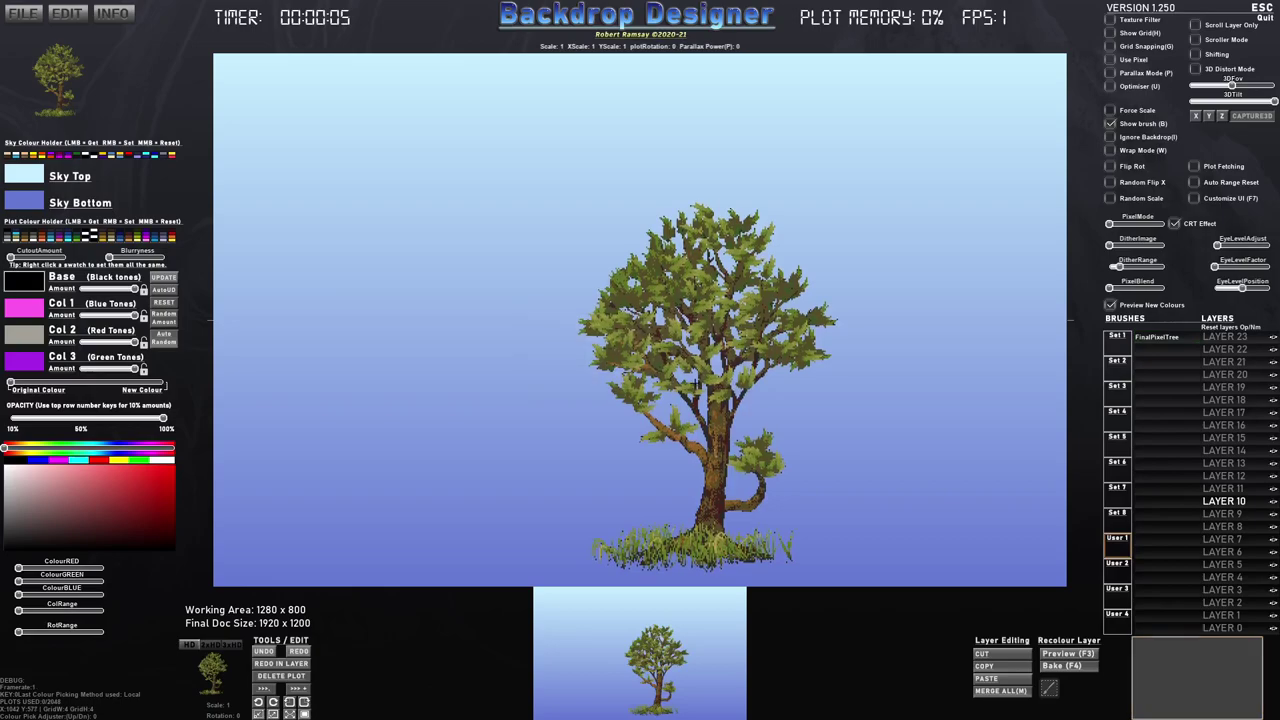
Preview the FinalPixelTree brush over the canvas at enlarged and reduced sizes, and return it to scale 1.
scroll(577, 320, up, 8)
scroll(577, 318, up, 10)
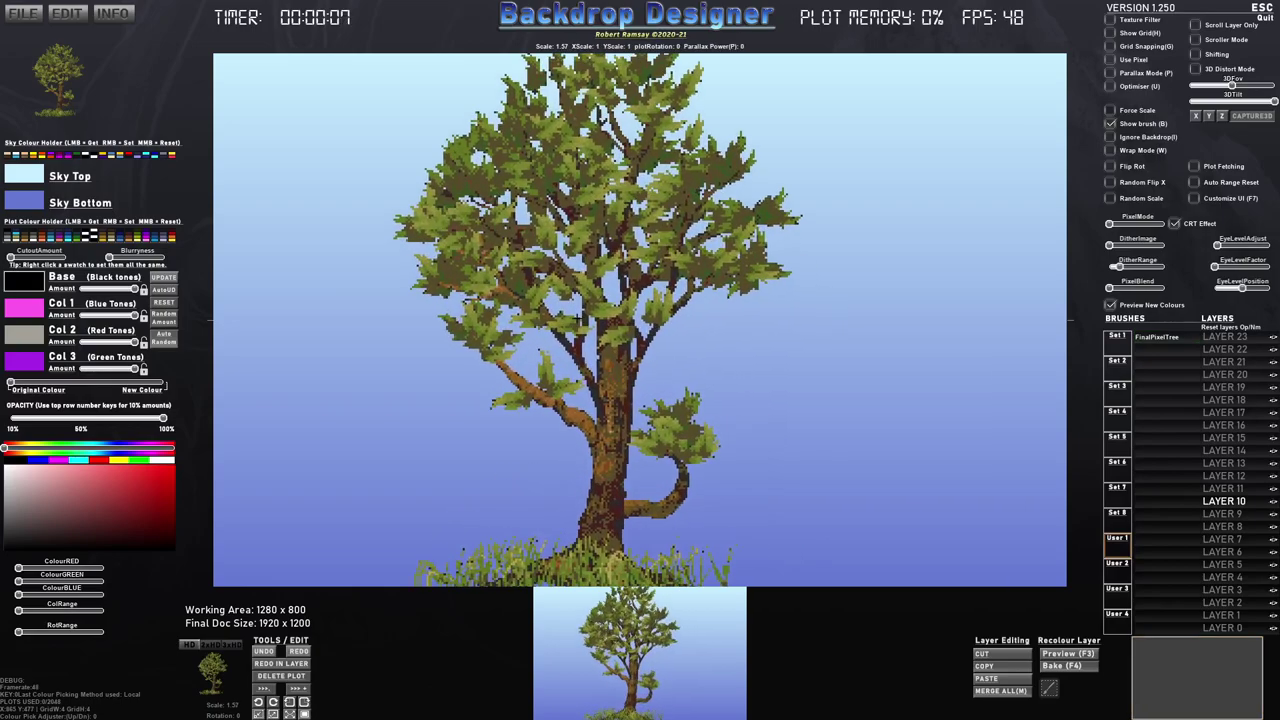
scroll(577, 318, down, 15)
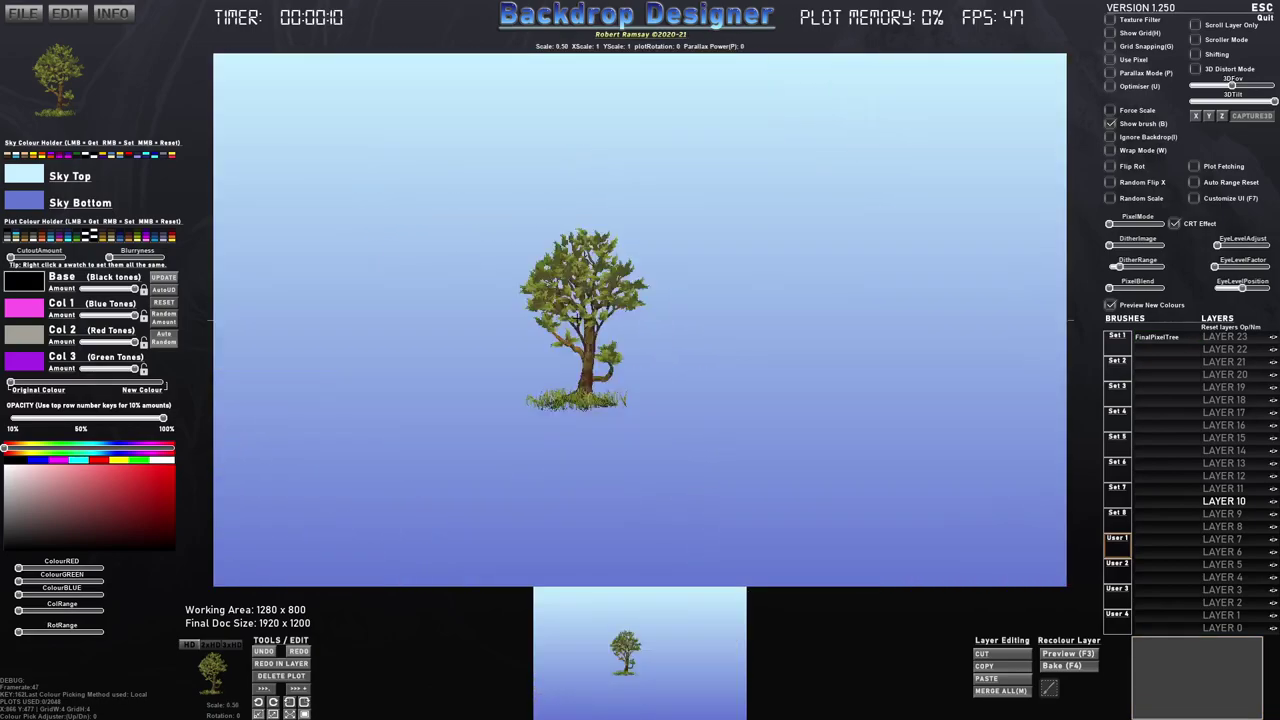
scroll(577, 318, up, 10)
scroll(577, 318, down, 5)
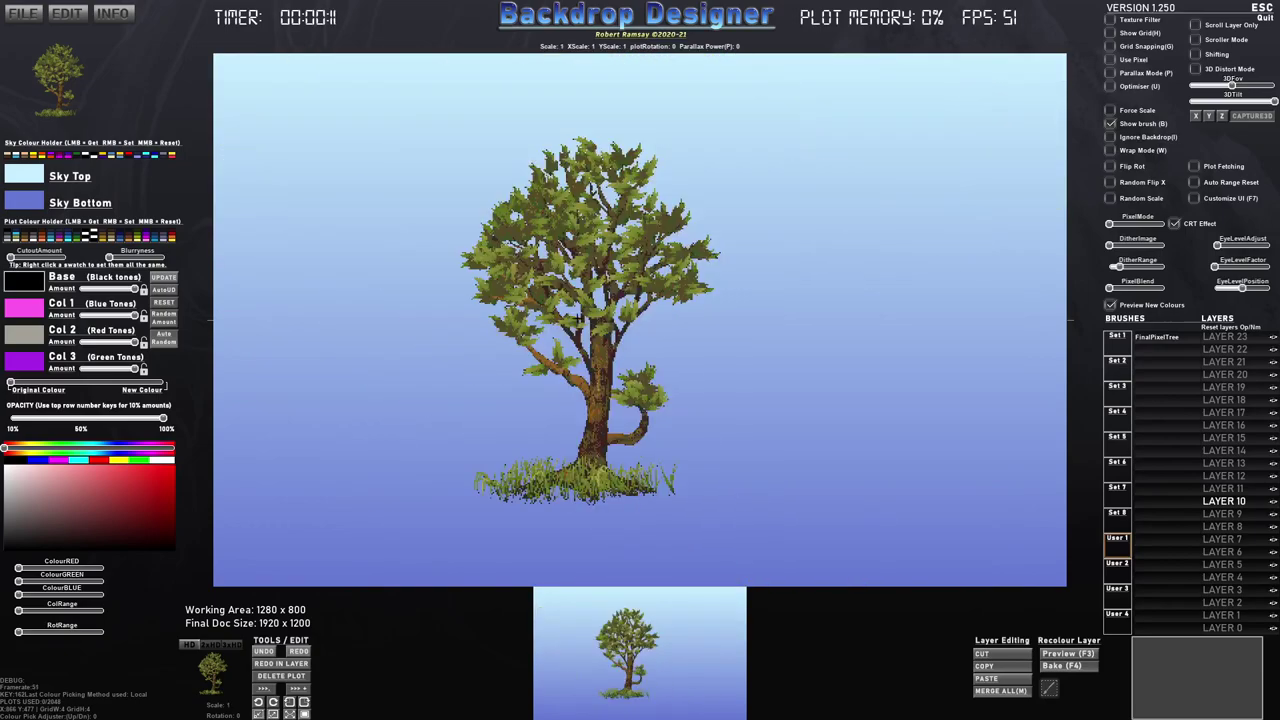
Try various tilts and sizes on the FinalPixelTree brush, ending at scale 1.10 and rotation 2.
scroll(586, 302, down, 1)
scroll(586, 301, down, 8)
scroll(586, 301, up, 5)
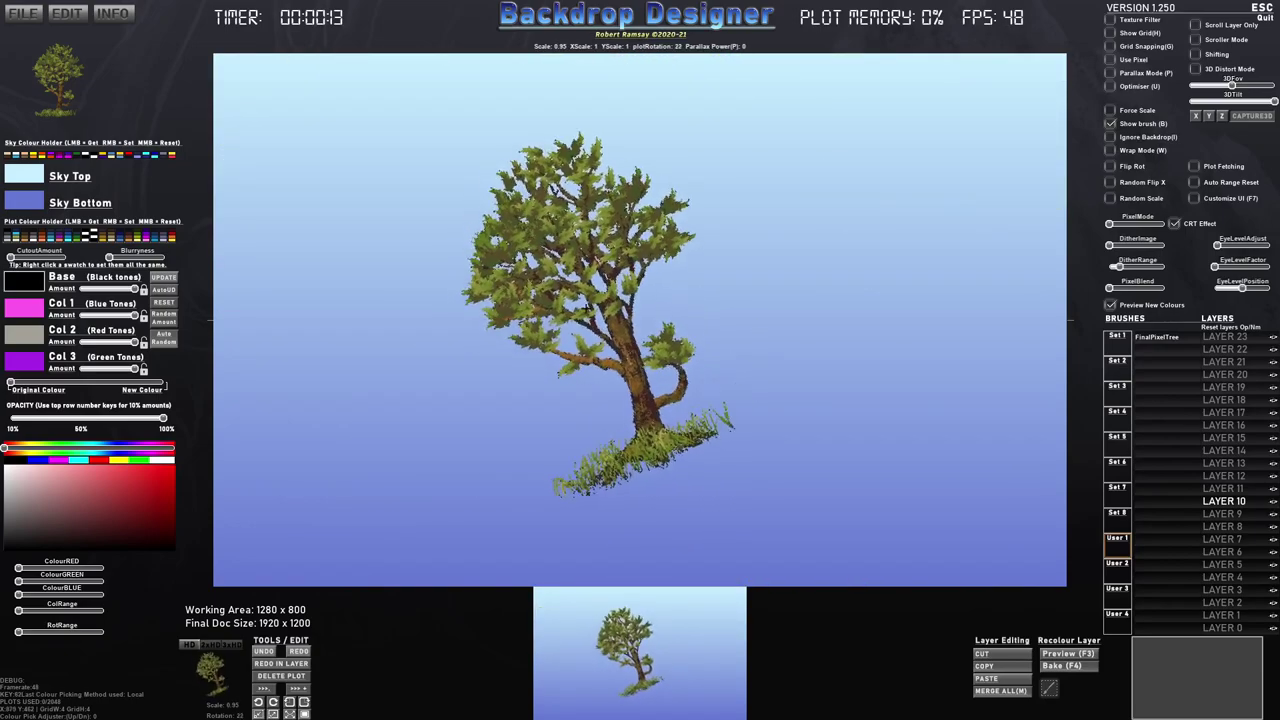
scroll(586, 303, up, 10)
scroll(586, 306, down, 7)
scroll(587, 309, down, 3)
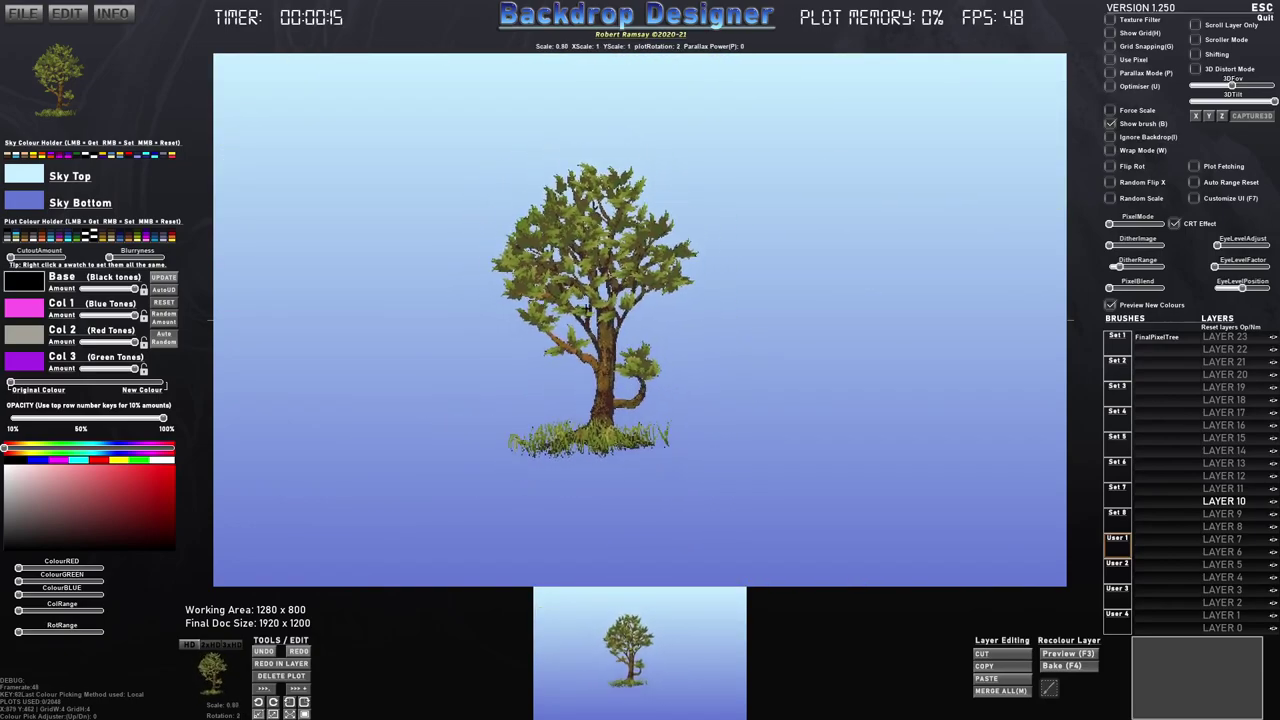
scroll(587, 310, down, 2)
scroll(588, 310, up, 8)
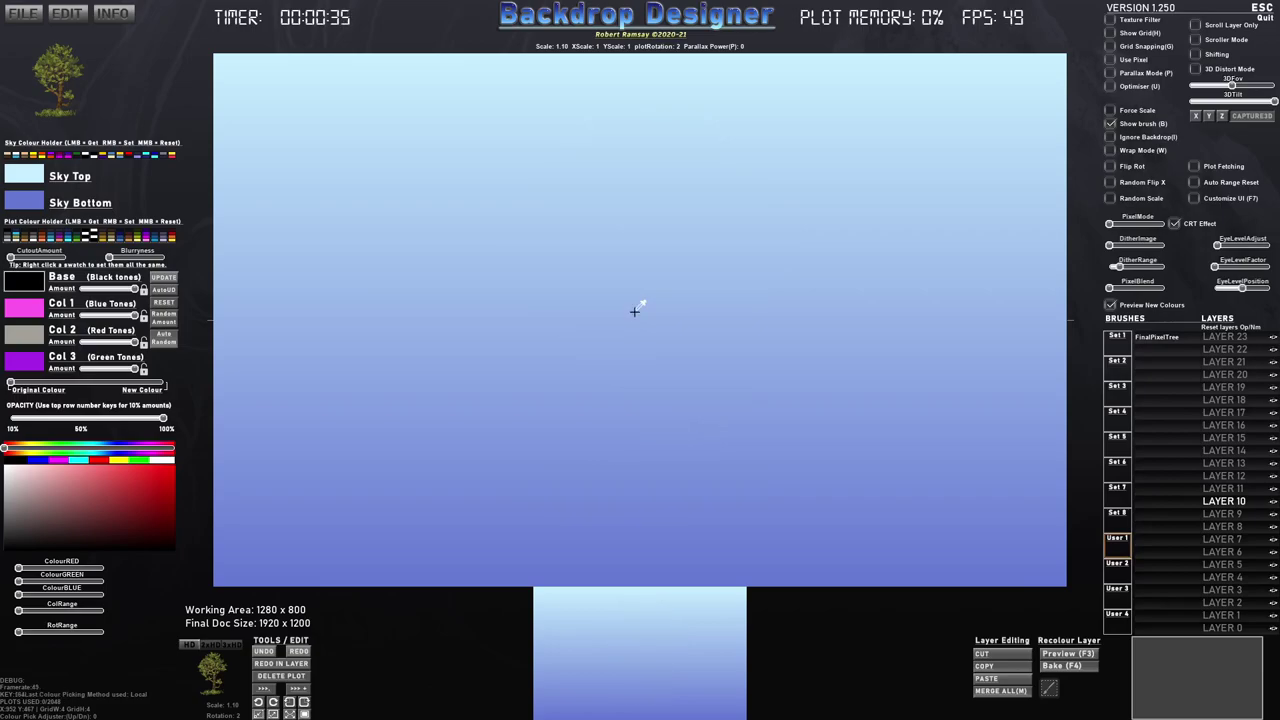
key(alt+Tab)
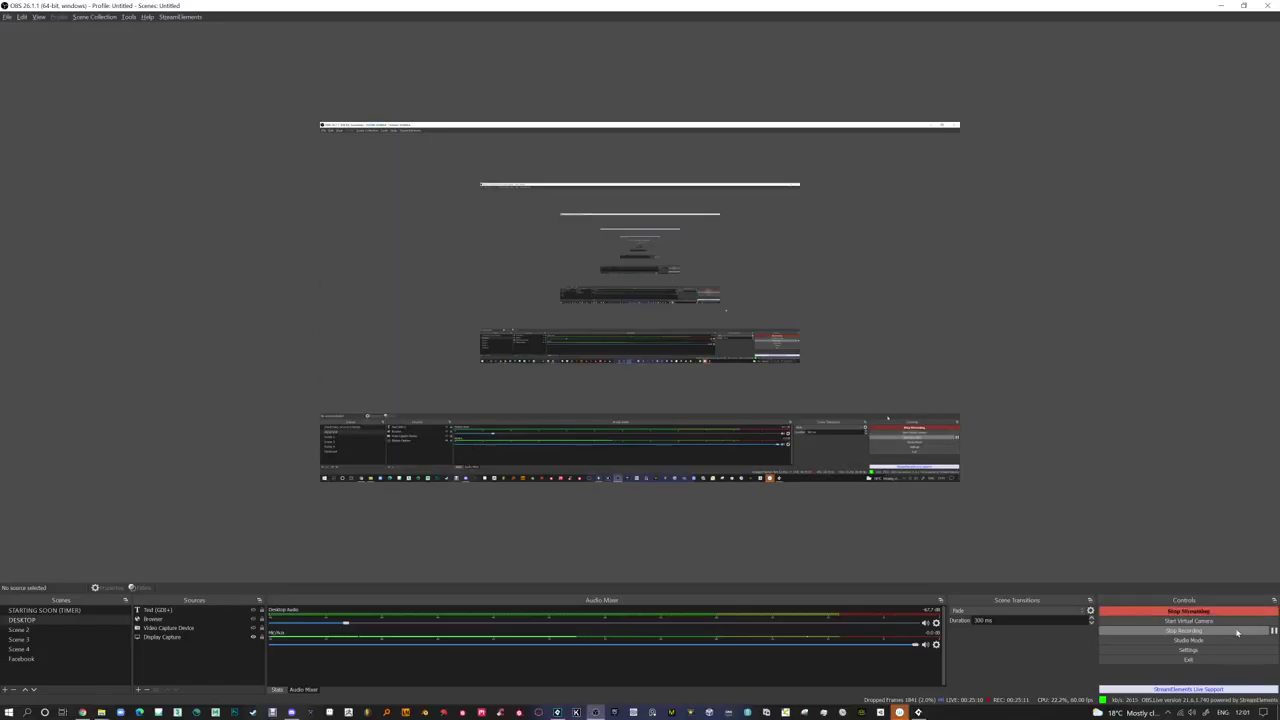